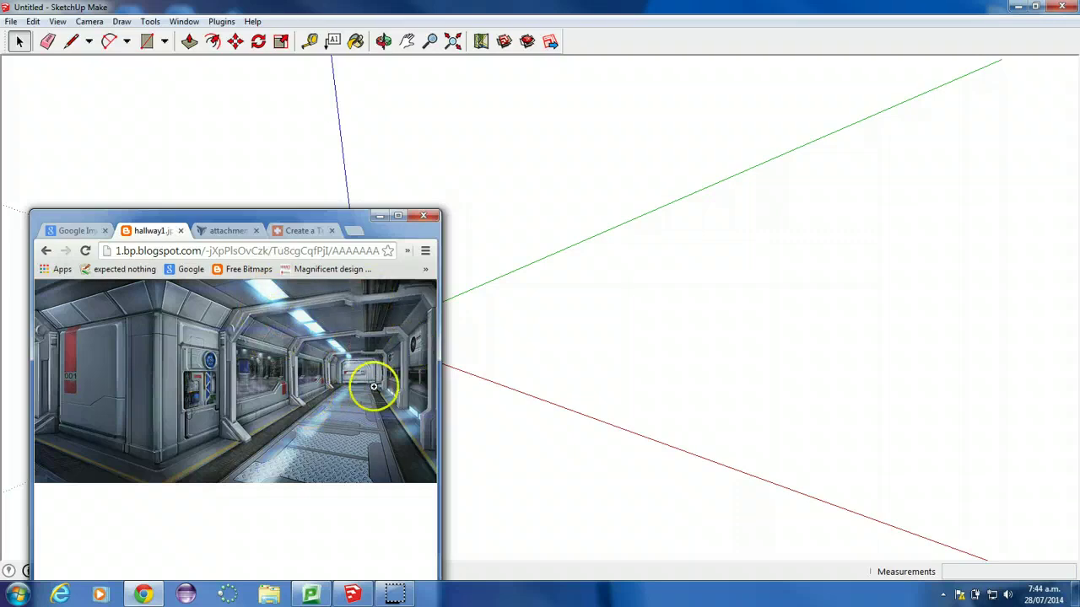
Move the hallway reference window and the Materials window aside, and delete the standing figure at the origin
{"action": "left_click_drag", "start_coordinate": [329, 221], "coordinate": [0, 177]}
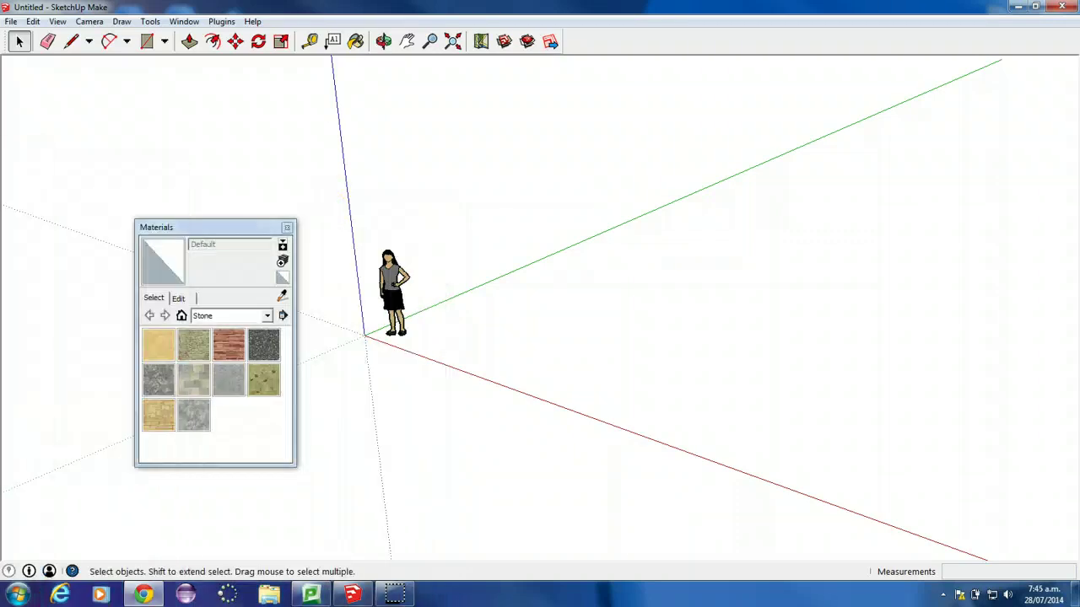
{"action": "left_click", "coordinate": [391, 307]}
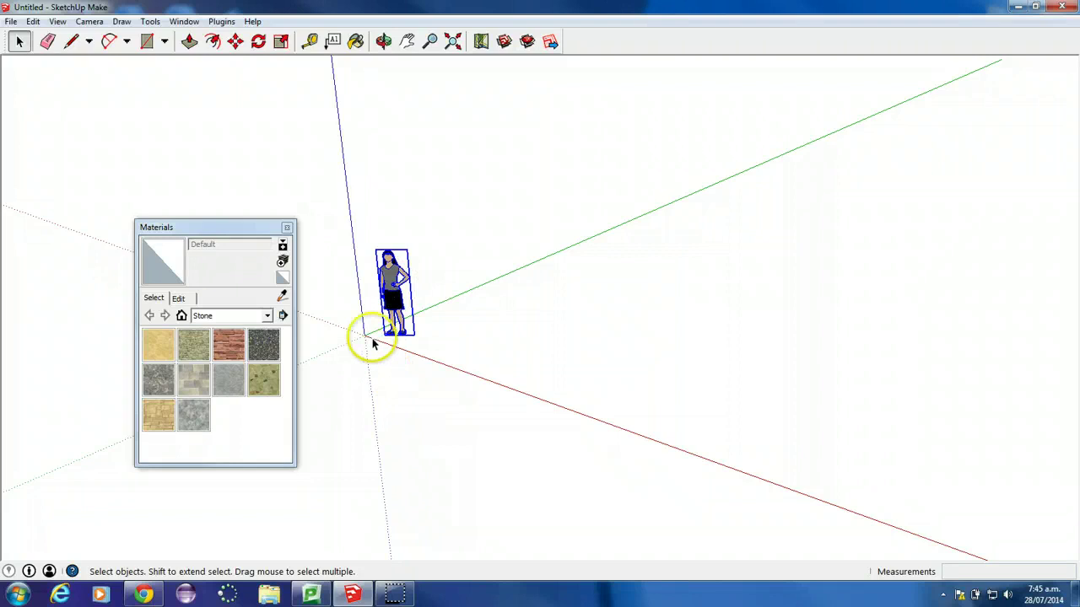
{"action": "left_click_drag", "start_coordinate": [210, 226], "coordinate": [122, 144]}
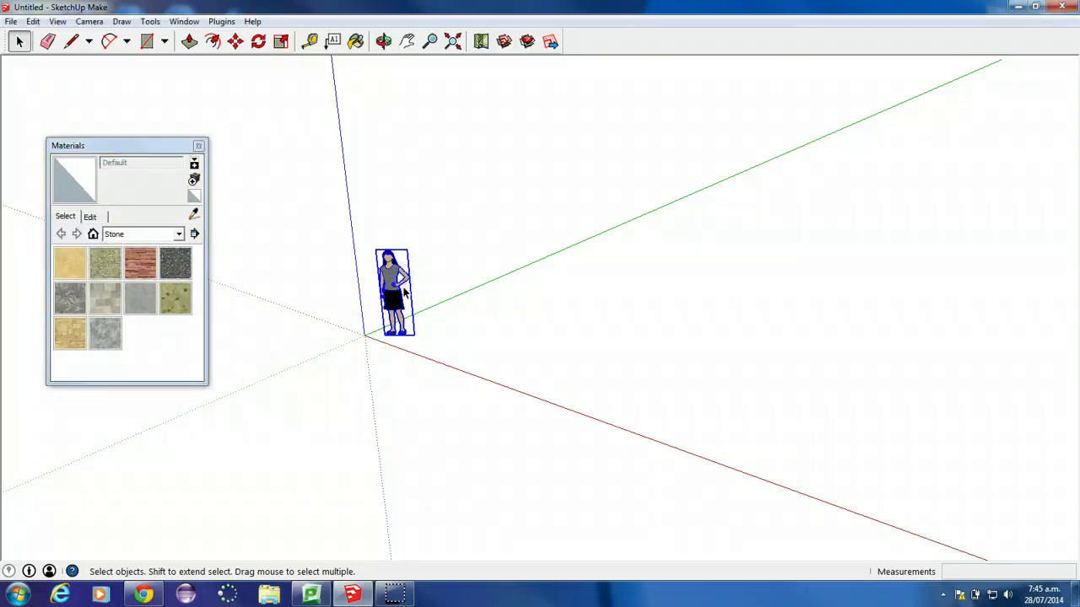
{"action": "key", "text": "Delete"}
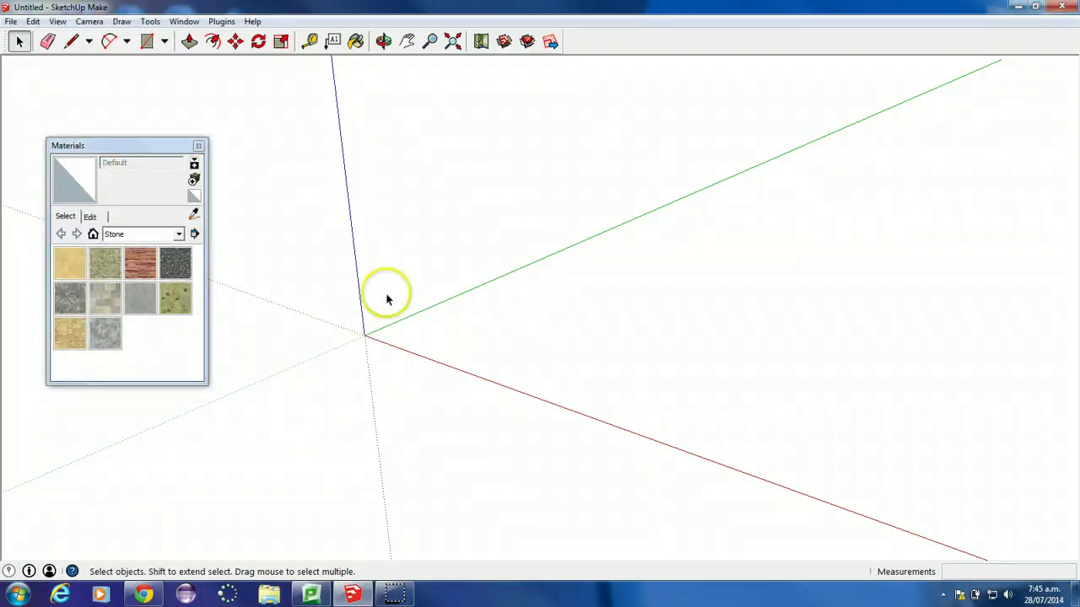
Draw a 4 by 12 floor rectangle starting at the origin, along the red and green axes
{"action": "left_click", "coordinate": [147, 42]}
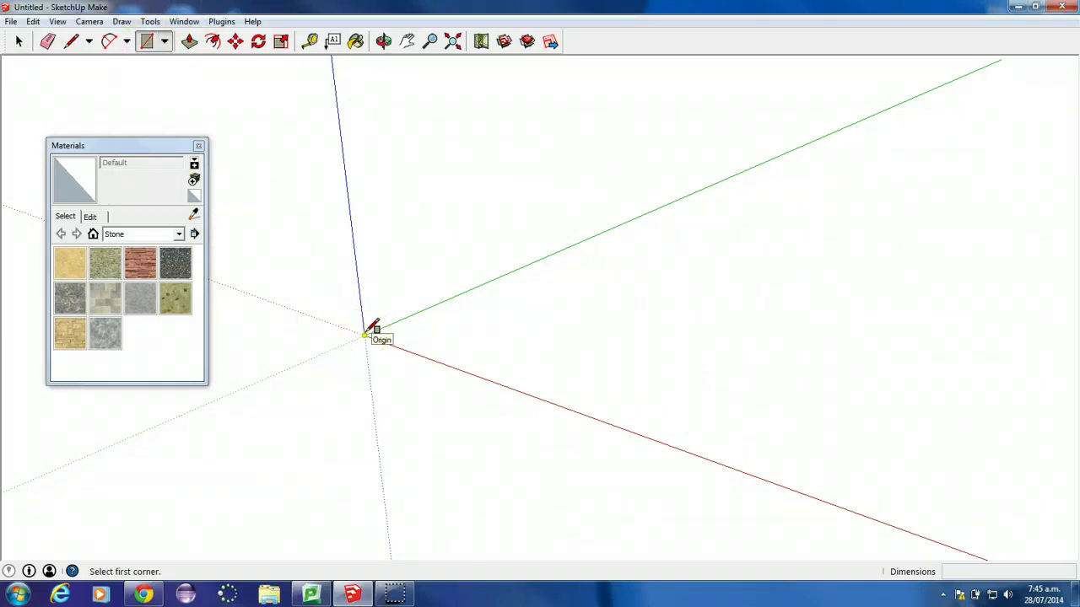
{"action": "left_click_drag", "start_coordinate": [364, 335], "coordinate": [667, 269]}
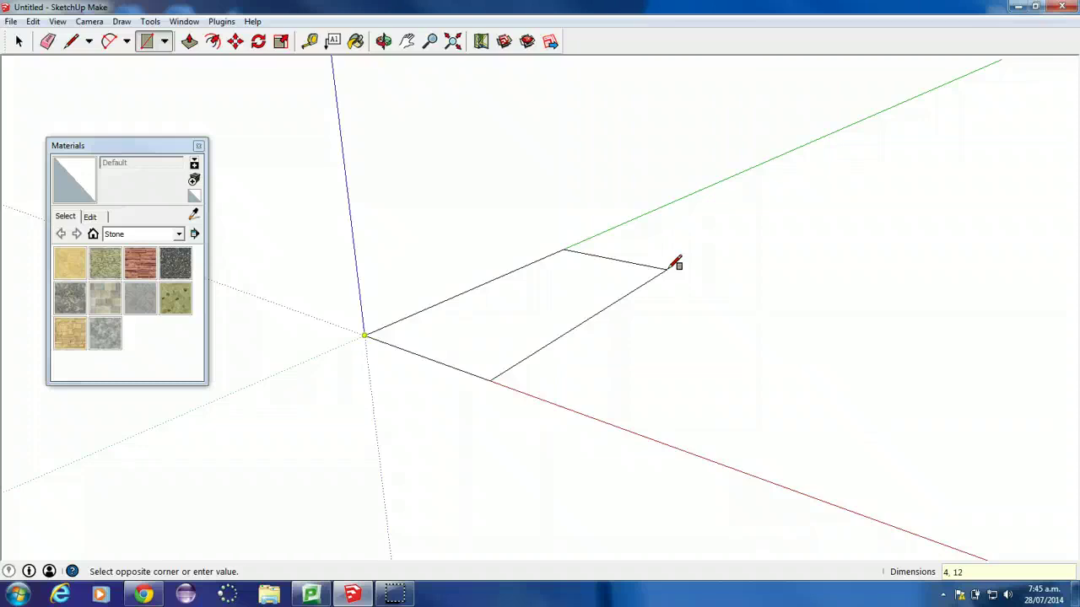
{"action": "key", "text": "Escape"}
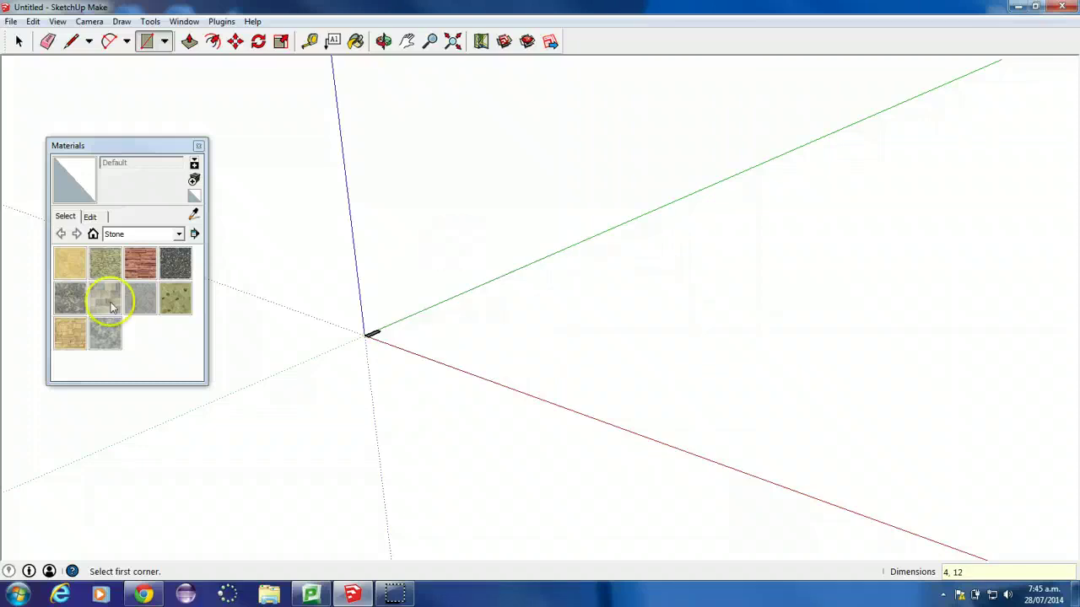
{"action": "left_click", "coordinate": [453, 42]}
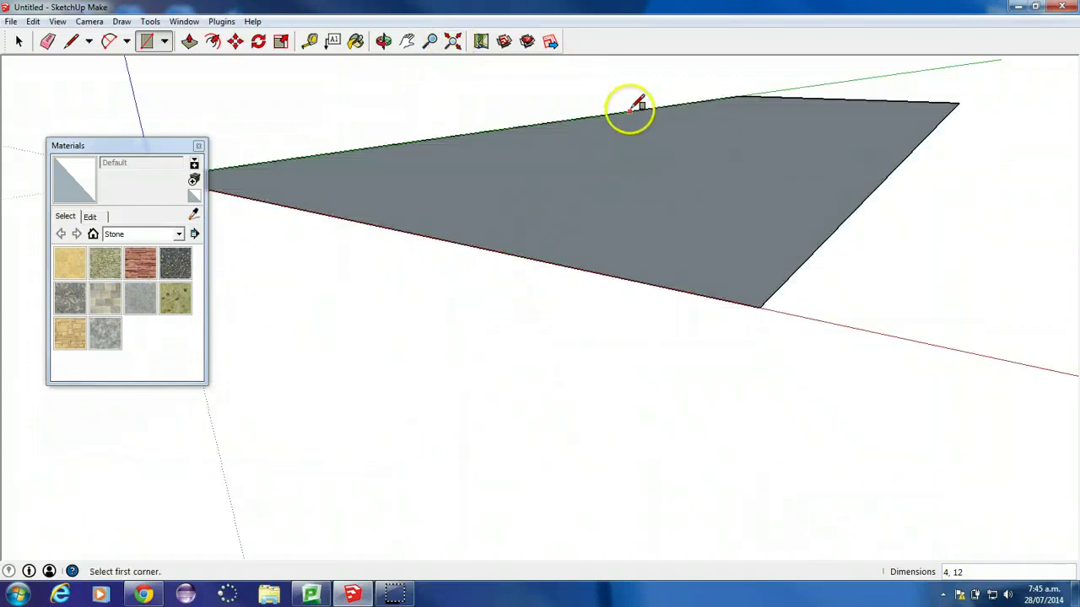
{"action": "middle_click_drag", "start_coordinate": [637, 106], "coordinate": [555, 299]}
{"action": "scroll", "coordinate": [563, 243], "scroll_direction": "down", "scroll_amount": 3}
Make the floor rectangle, including its edges, a group
{"action": "left_click", "coordinate": [18, 41]}
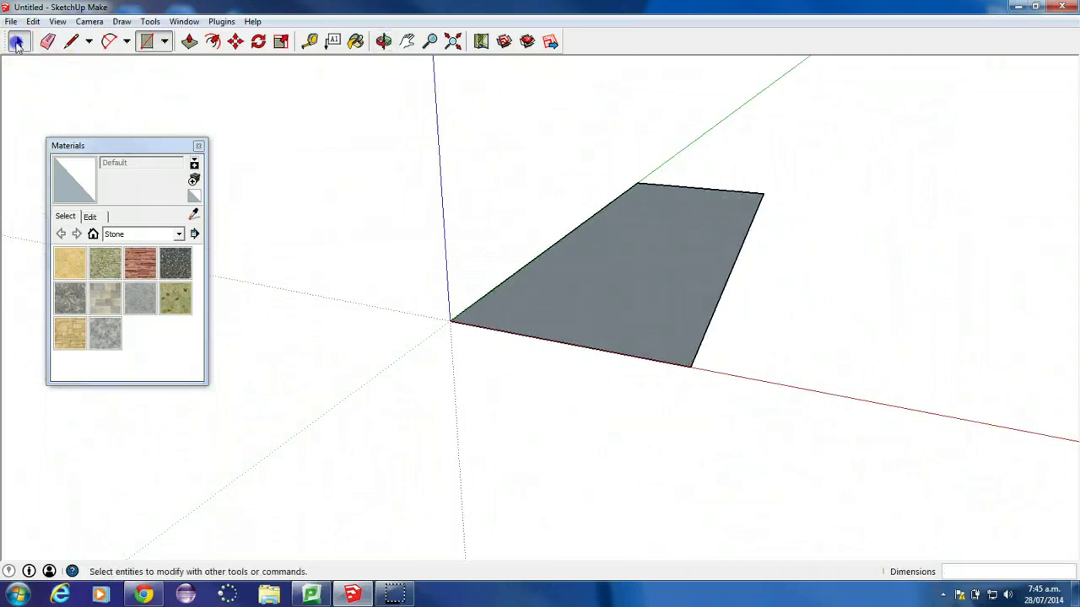
{"action": "left_click", "coordinate": [604, 261]}
{"action": "right_click", "coordinate": [604, 264]}
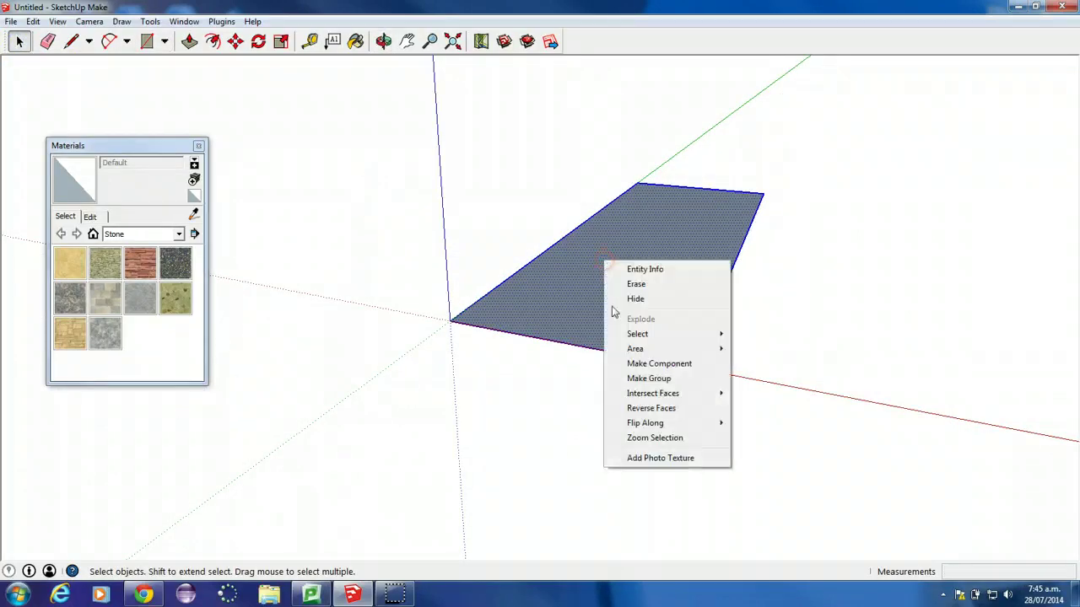
{"action": "left_click", "coordinate": [634, 380]}
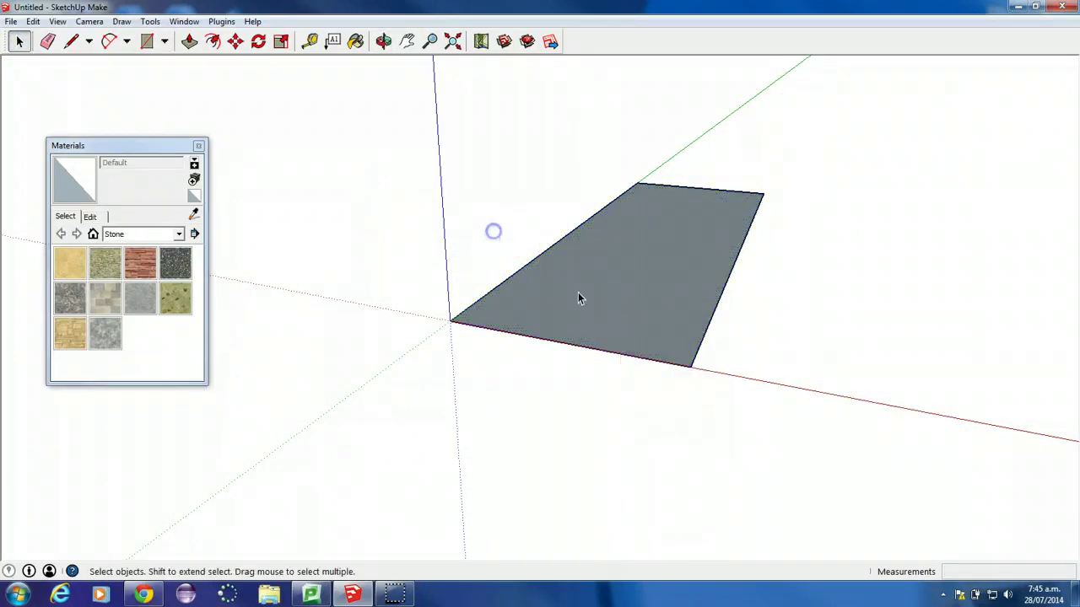
{"action": "left_click", "coordinate": [519, 219]}
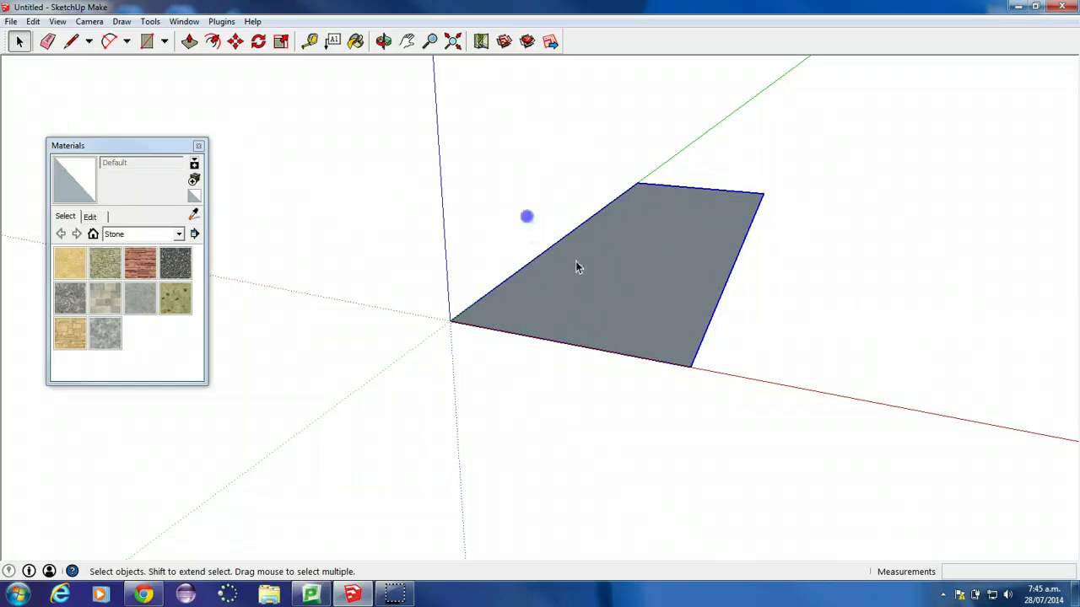
Open the floor group for editing, reverse its face so the front side faces up, and close the group
{"action": "middle_click_drag", "start_coordinate": [600, 357], "coordinate": [620, 441]}
{"action": "left_click", "coordinate": [610, 276]}
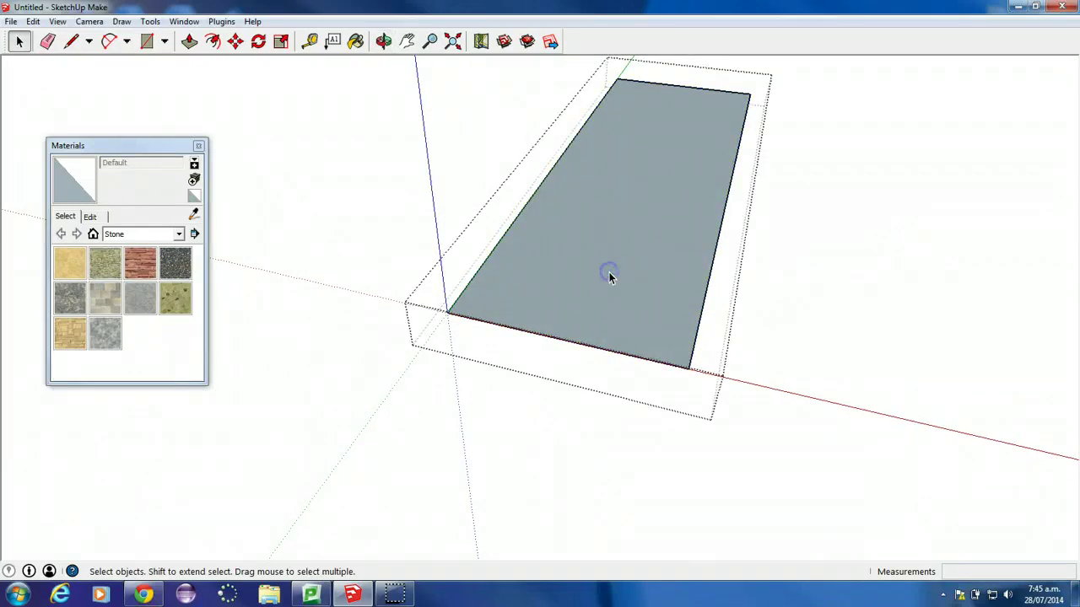
{"action": "right_click", "coordinate": [609, 258]}
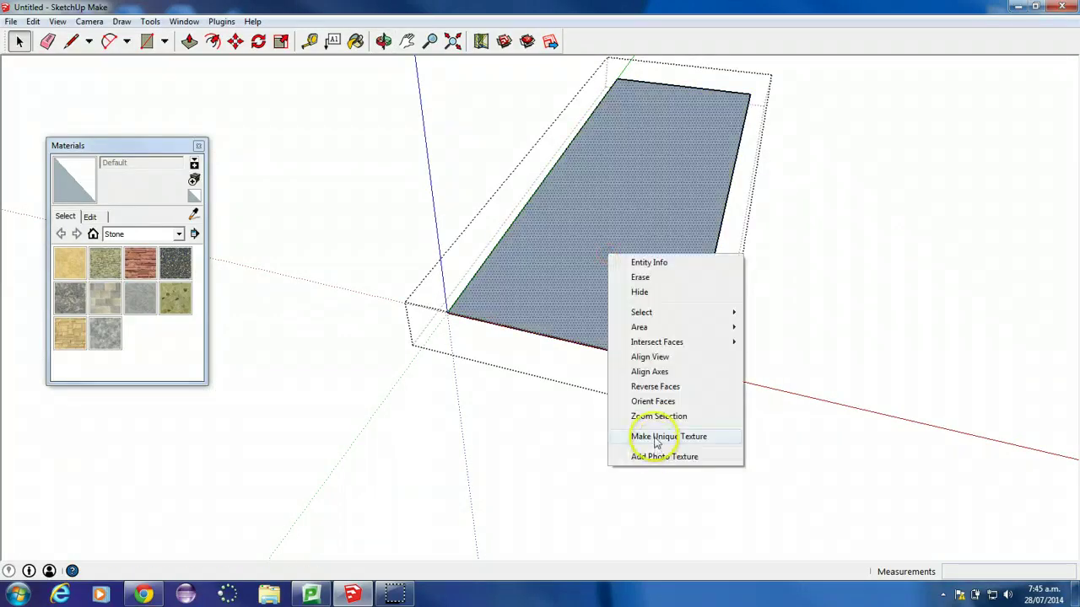
{"action": "left_click", "coordinate": [660, 387]}
{"action": "left_click", "coordinate": [602, 397]}
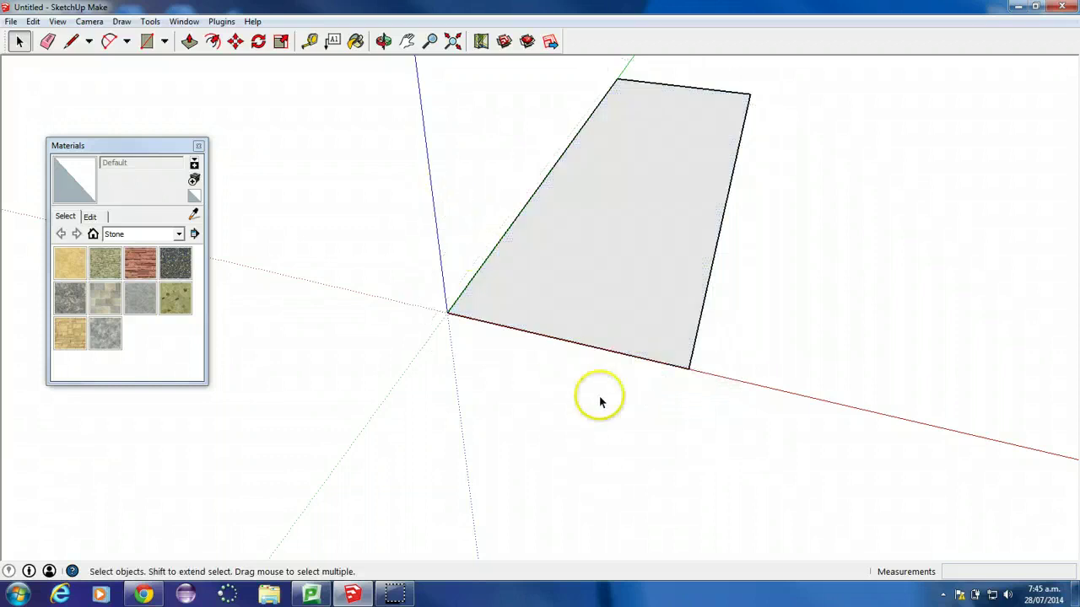
Draw a small rectangle about 3/8" by 1/4" on the floor, starting at the origin corner
{"action": "middle_click_drag", "start_coordinate": [660, 287], "coordinate": [525, 335]}
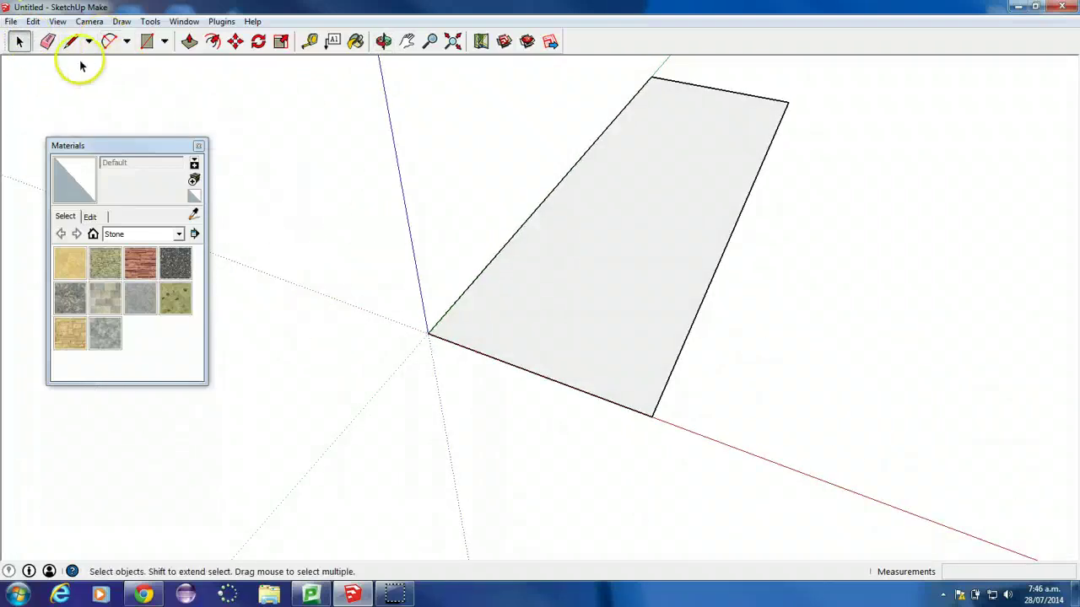
{"action": "left_click", "coordinate": [149, 42]}
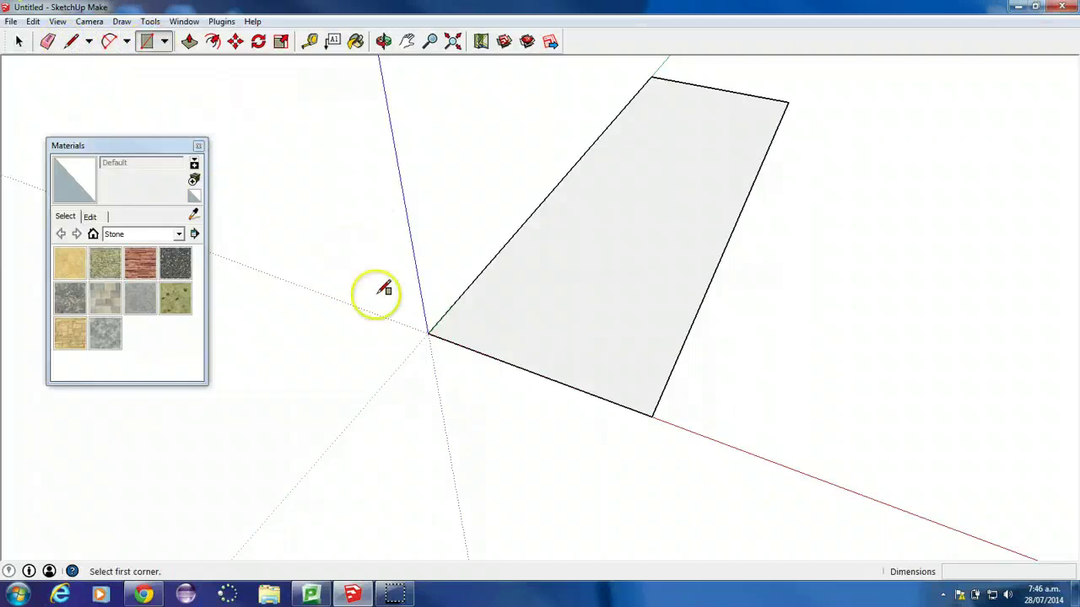
{"action": "scroll", "coordinate": [437, 355], "scroll_direction": "up", "scroll_amount": 5}
{"action": "left_click", "coordinate": [419, 311]}
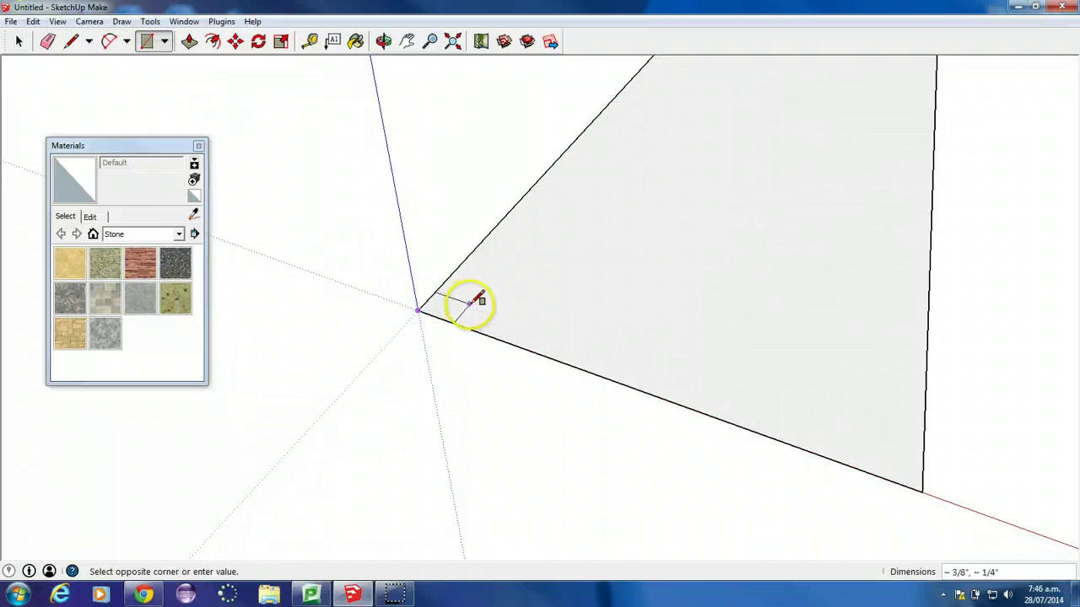
{"action": "scroll", "coordinate": [471, 310], "scroll_direction": "up", "scroll_amount": 2}
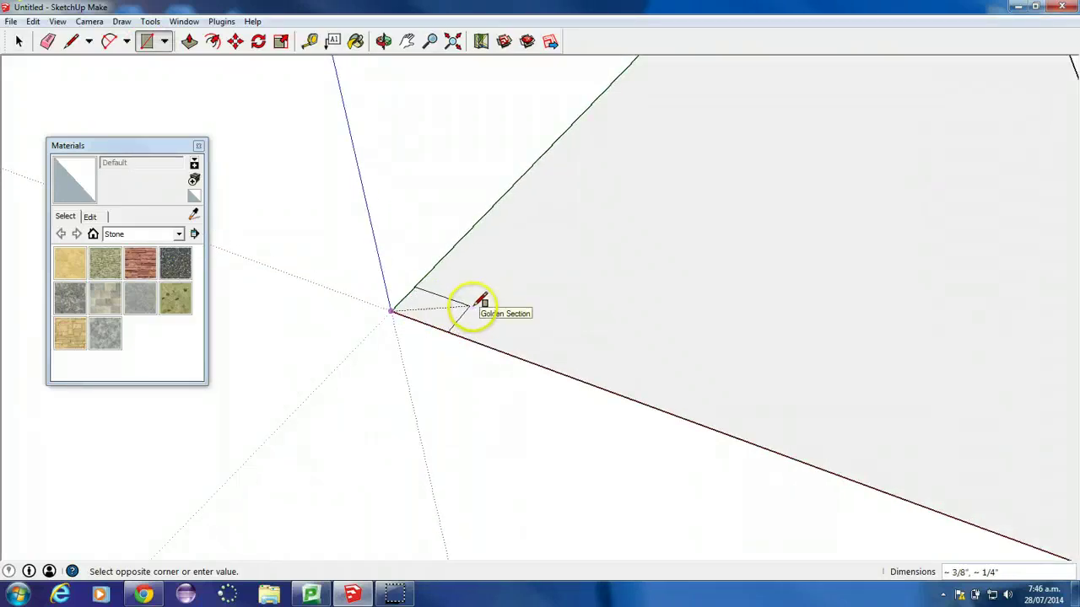
{"action": "left_click", "coordinate": [475, 308]}
Push/Pull the small corner rectangle up about 1/16" into a thin slab
{"action": "left_click", "coordinate": [189, 41]}
{"action": "left_click", "coordinate": [434, 310]}
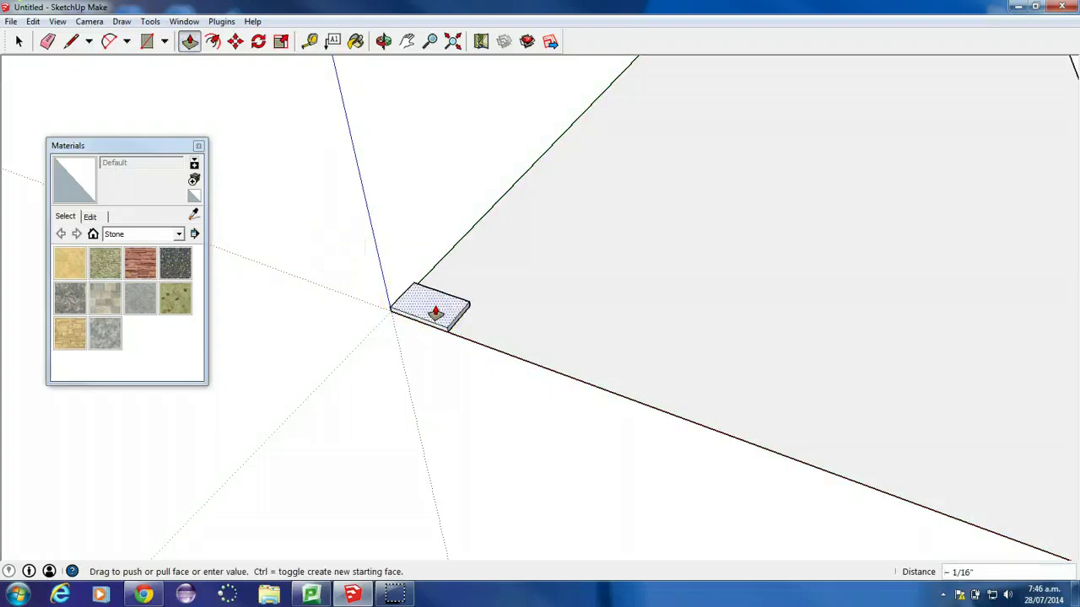
{"action": "left_click", "coordinate": [436, 313]}
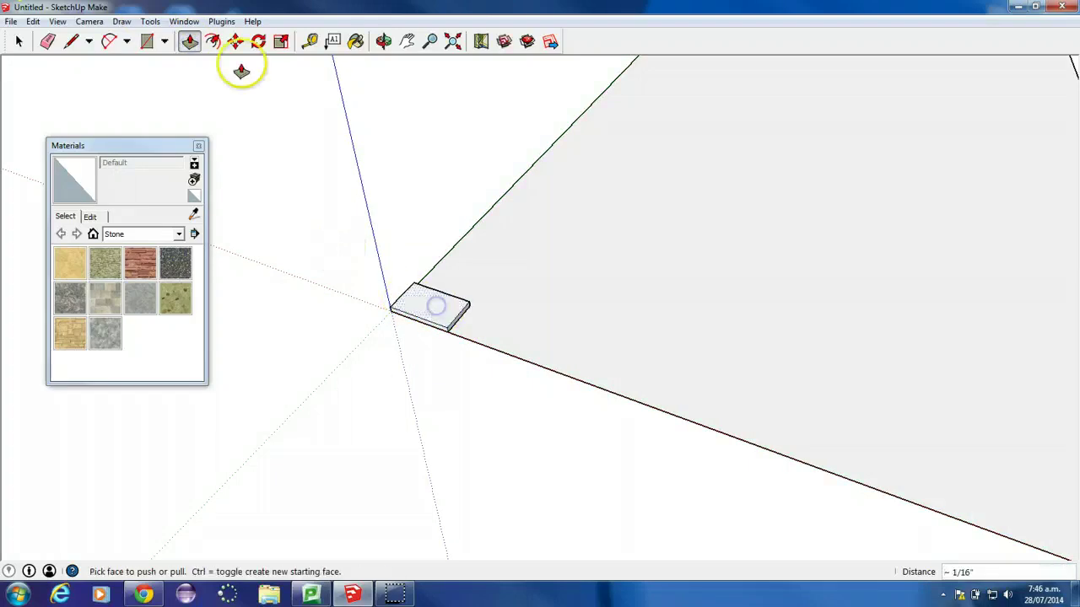
Draw a rectangle about 1/4" by 1/8" along the slab's outer end and pull it up about 3/16"
{"action": "left_click", "coordinate": [147, 41]}
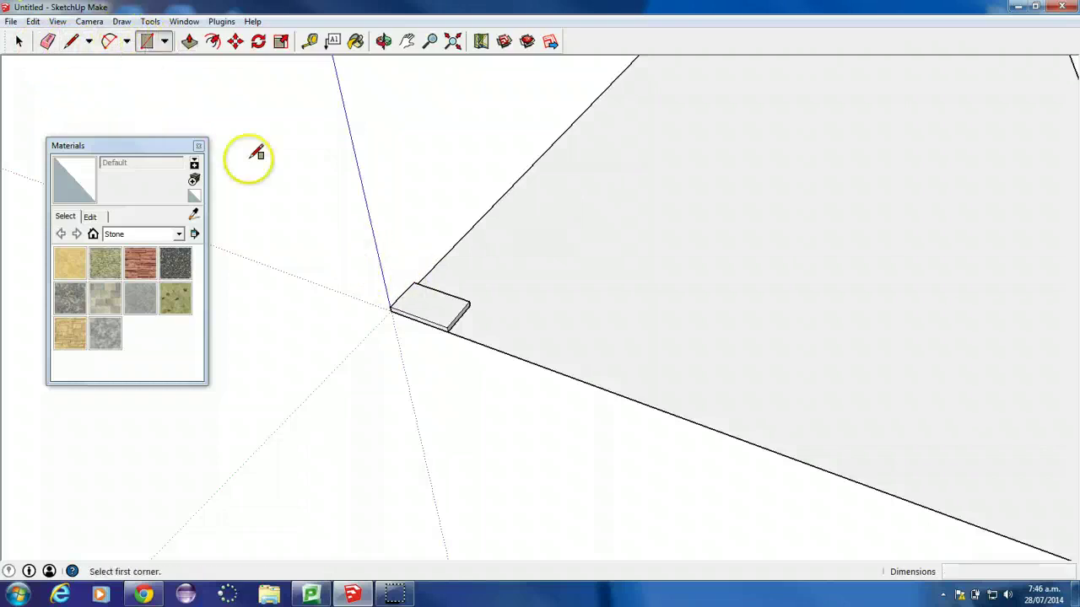
{"action": "left_click", "coordinate": [414, 281]}
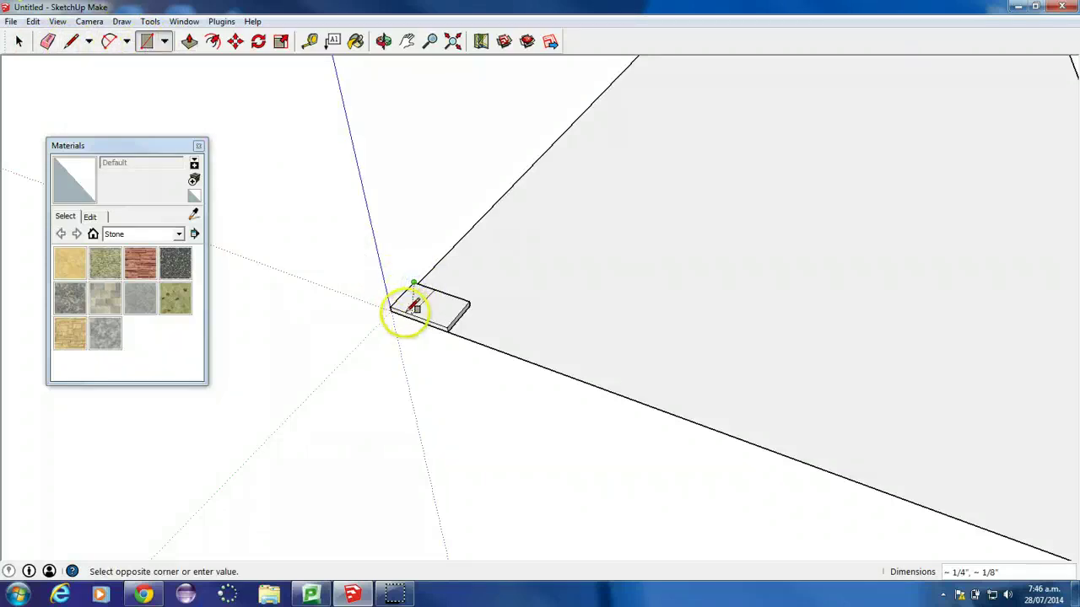
{"action": "left_click", "coordinate": [189, 41]}
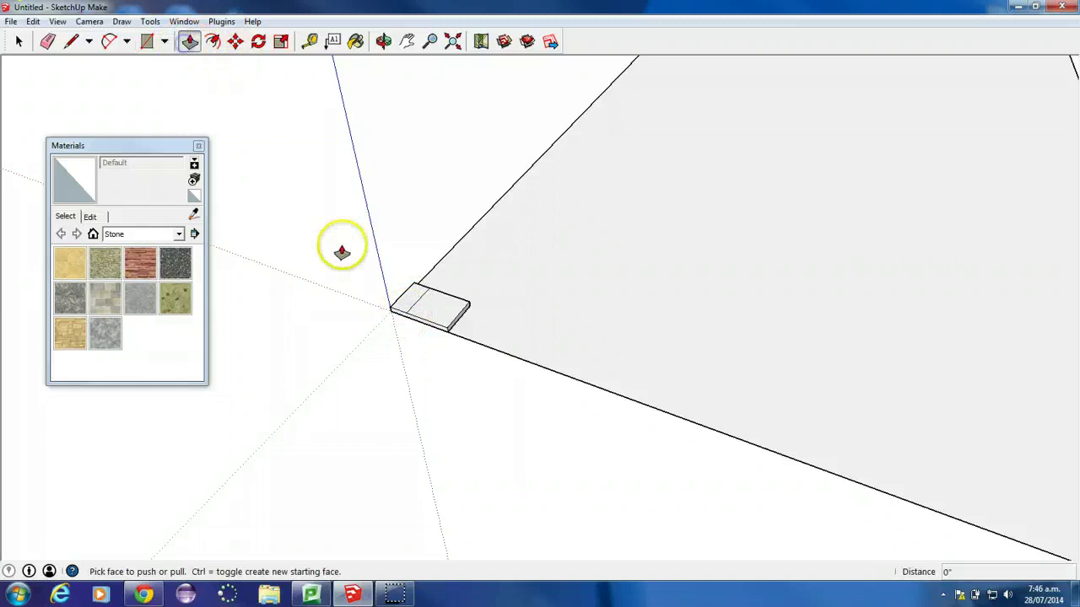
{"action": "left_click_drag", "start_coordinate": [416, 302], "coordinate": [414, 290]}
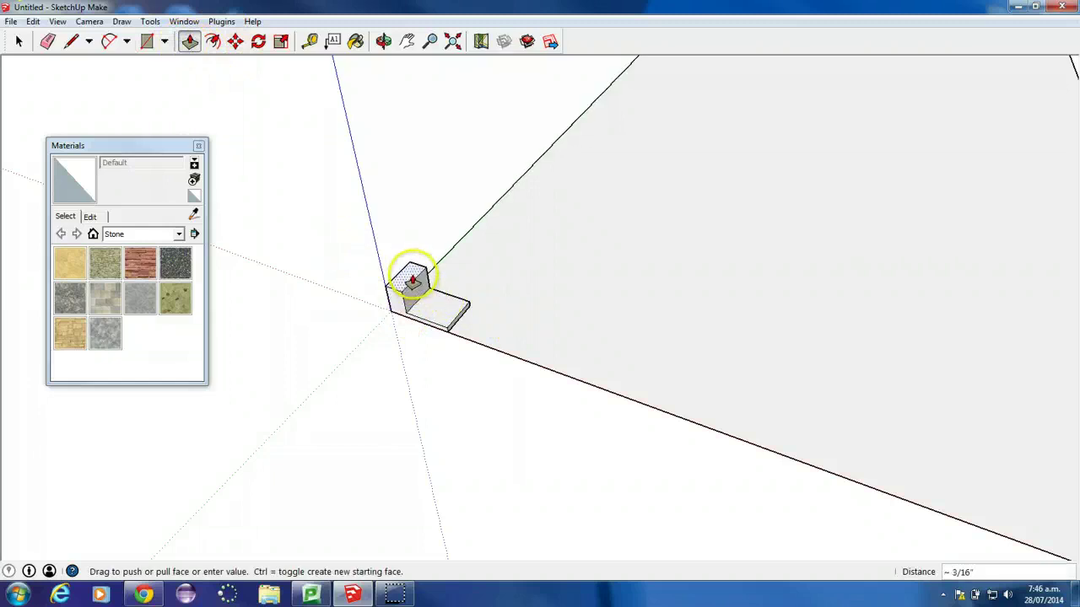
{"action": "left_click", "coordinate": [411, 276]}
Draw a sloping line on each side, from the raised block's upper inner corners to the slab's front upper corners
{"action": "left_click", "coordinate": [71, 41]}
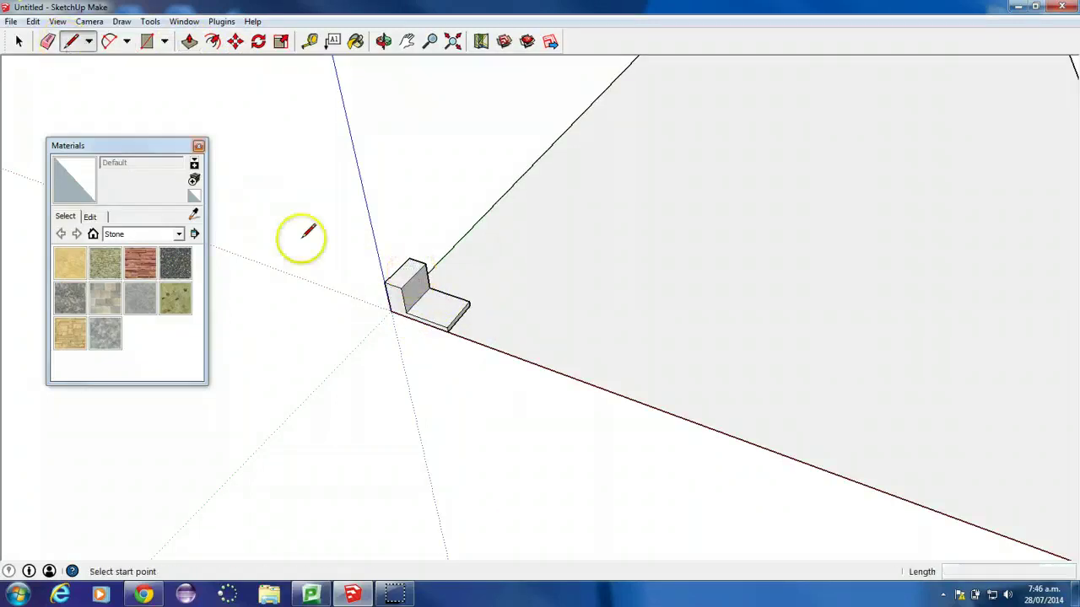
{"action": "left_click", "coordinate": [402, 289]}
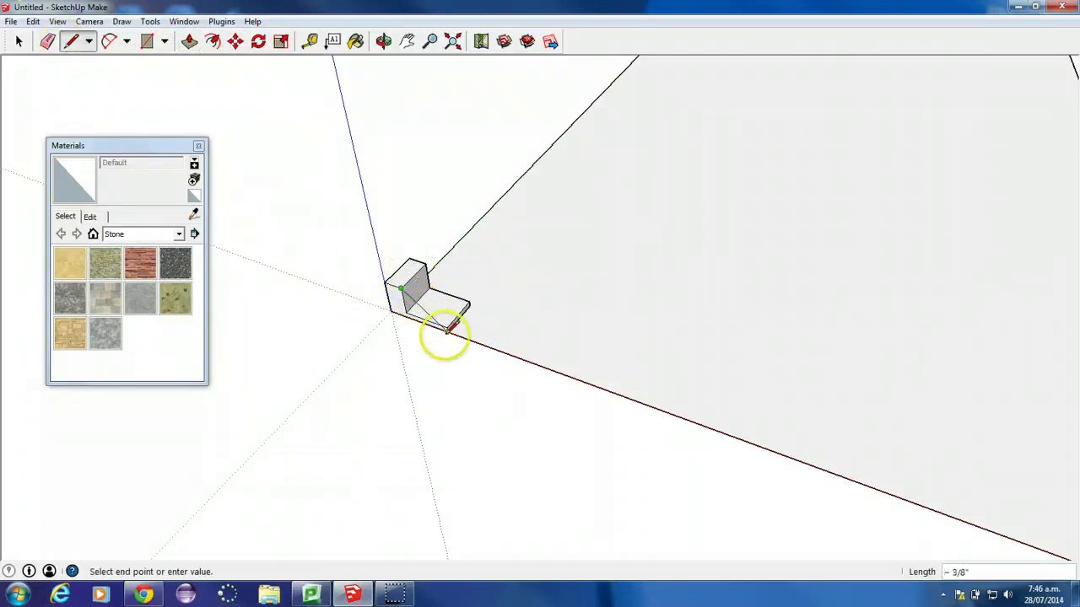
{"action": "left_click", "coordinate": [449, 327]}
{"action": "left_click", "coordinate": [427, 265]}
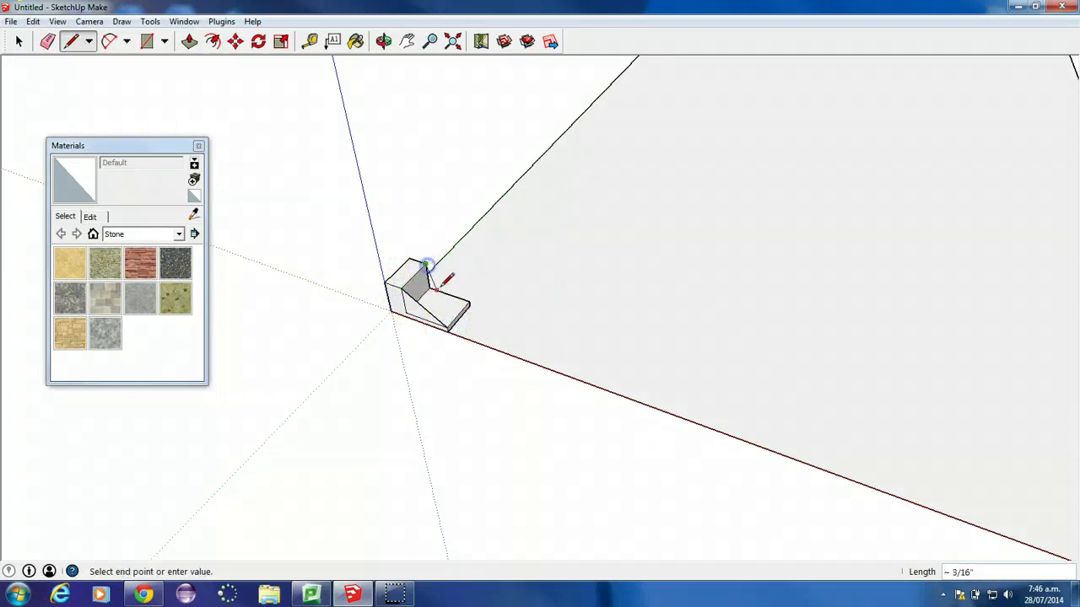
{"action": "left_click", "coordinate": [469, 302]}
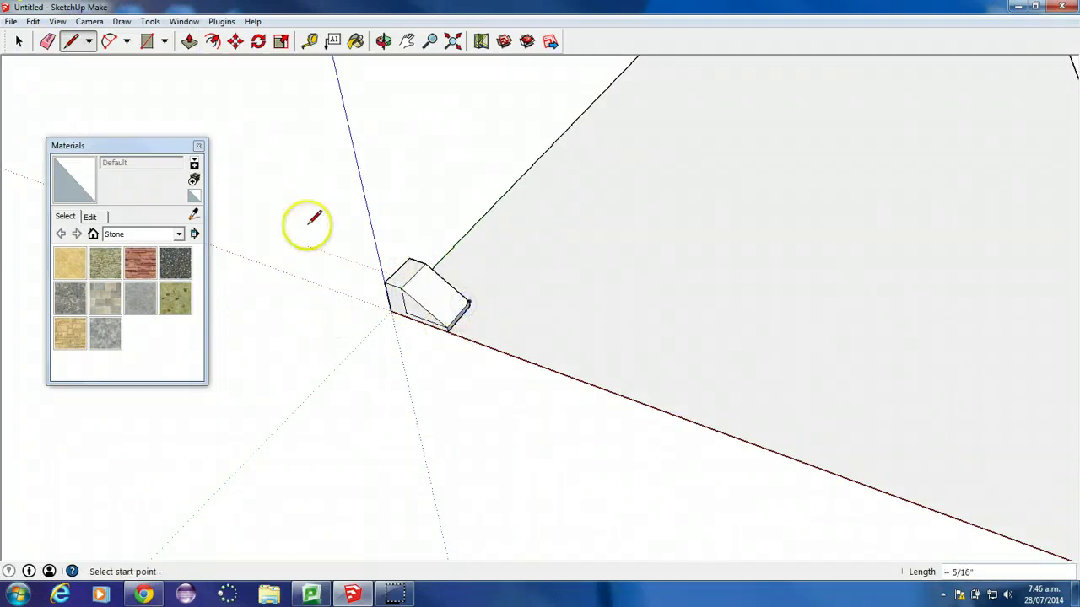
Erase the leftover inner edges on both side faces of the sloped block
{"action": "left_click", "coordinate": [48, 41]}
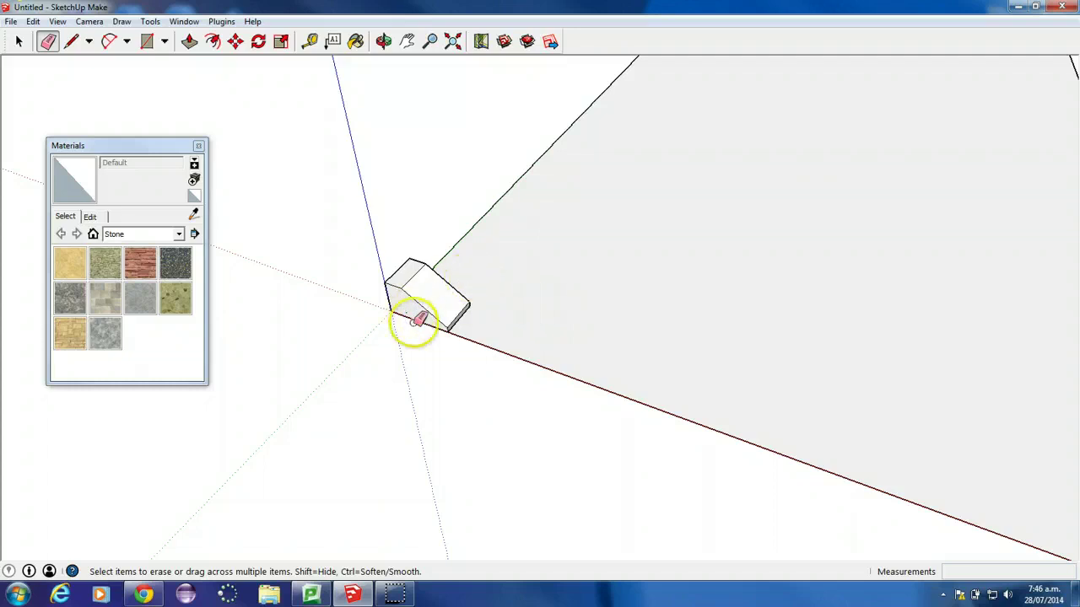
{"action": "scroll", "coordinate": [405, 299], "scroll_direction": "up", "scroll_amount": 5}
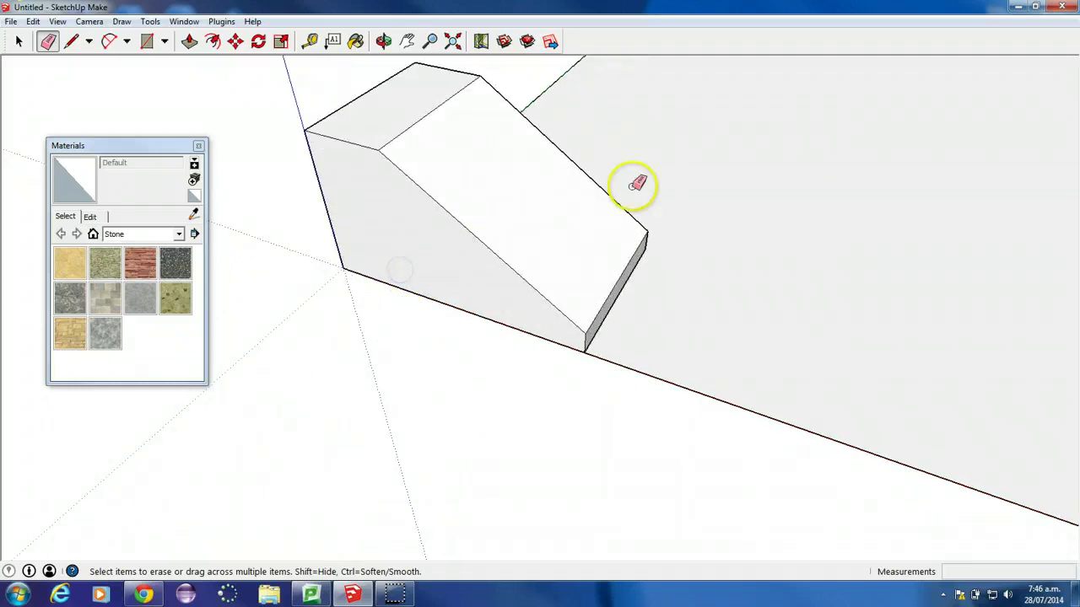
{"action": "middle_click_drag", "start_coordinate": [636, 178], "coordinate": [549, 223]}
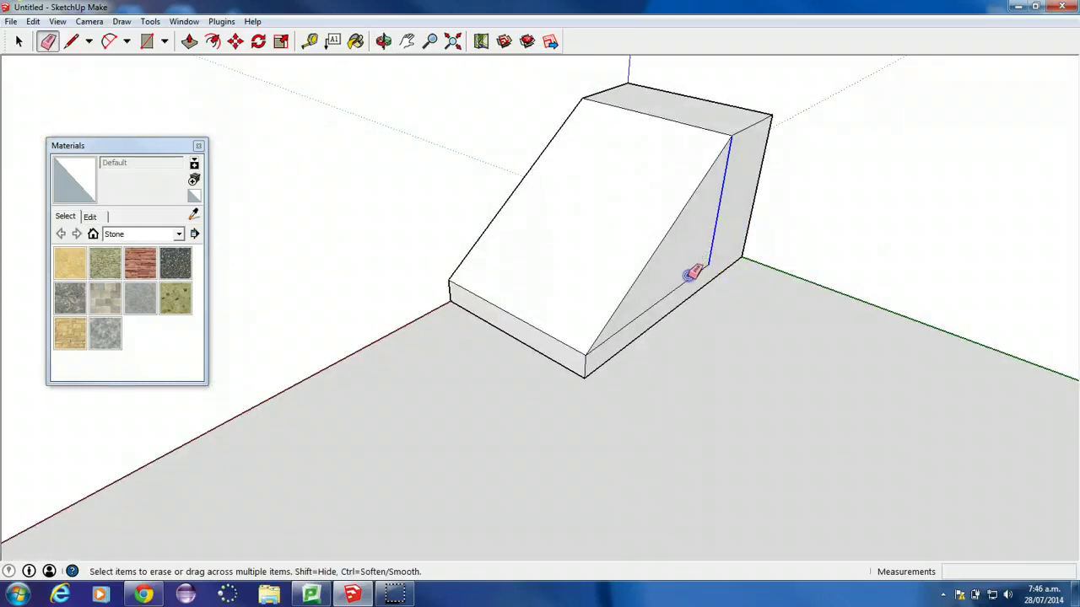
{"action": "left_click", "coordinate": [760, 145]}
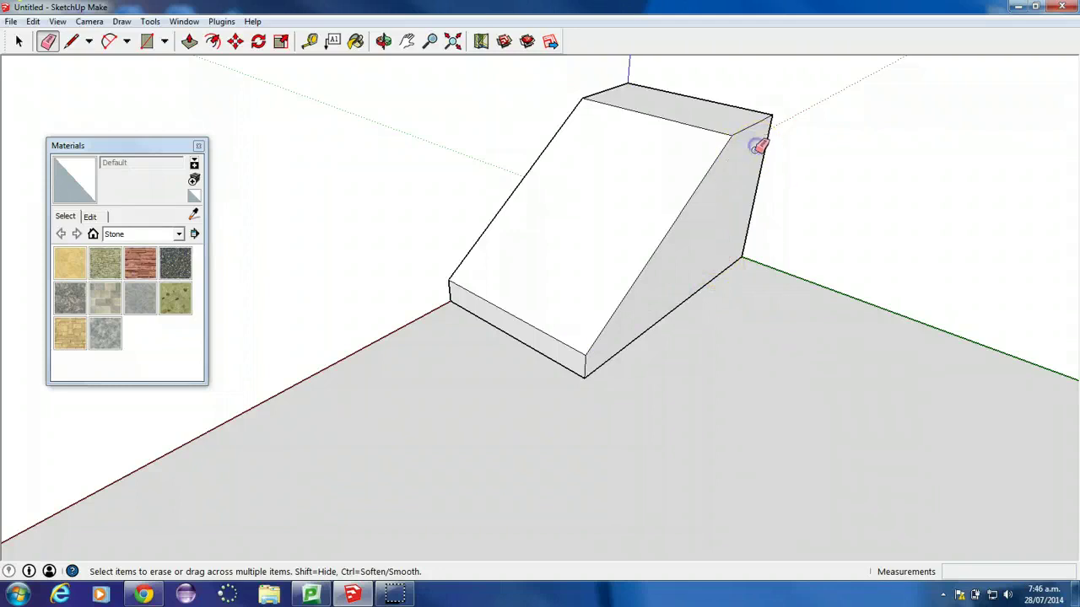
{"action": "middle_click_drag", "start_coordinate": [754, 152], "coordinate": [925, 294]}
{"action": "left_click", "coordinate": [240, 218]}
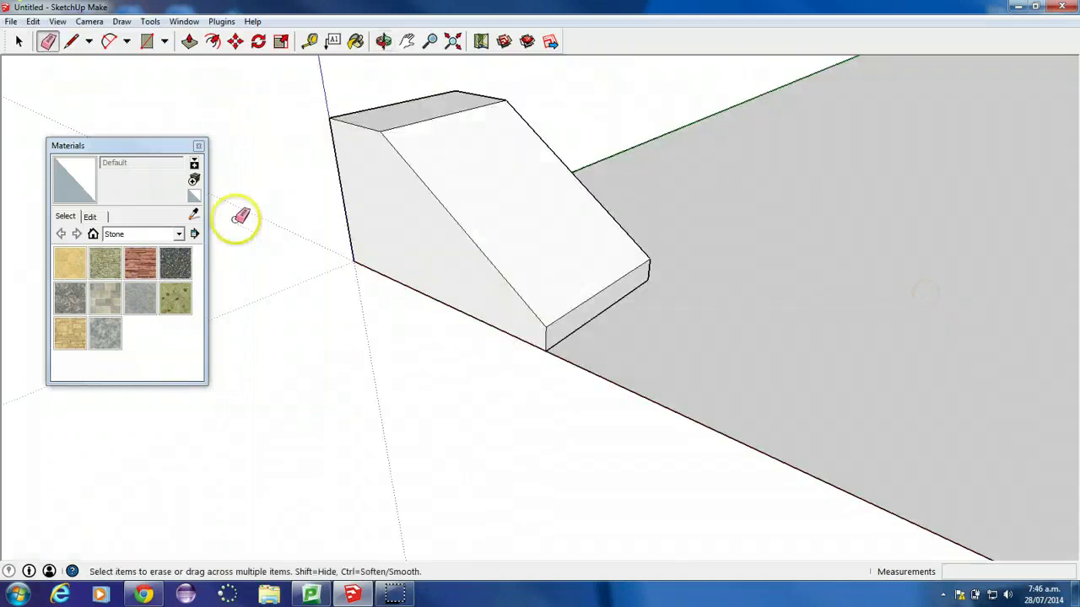
Draw an inset triangle on the block's side face, with a sloping edge about 5/16" long, and pull it slightly outward
{"action": "left_click", "coordinate": [71, 42]}
{"action": "left_click", "coordinate": [366, 267]}
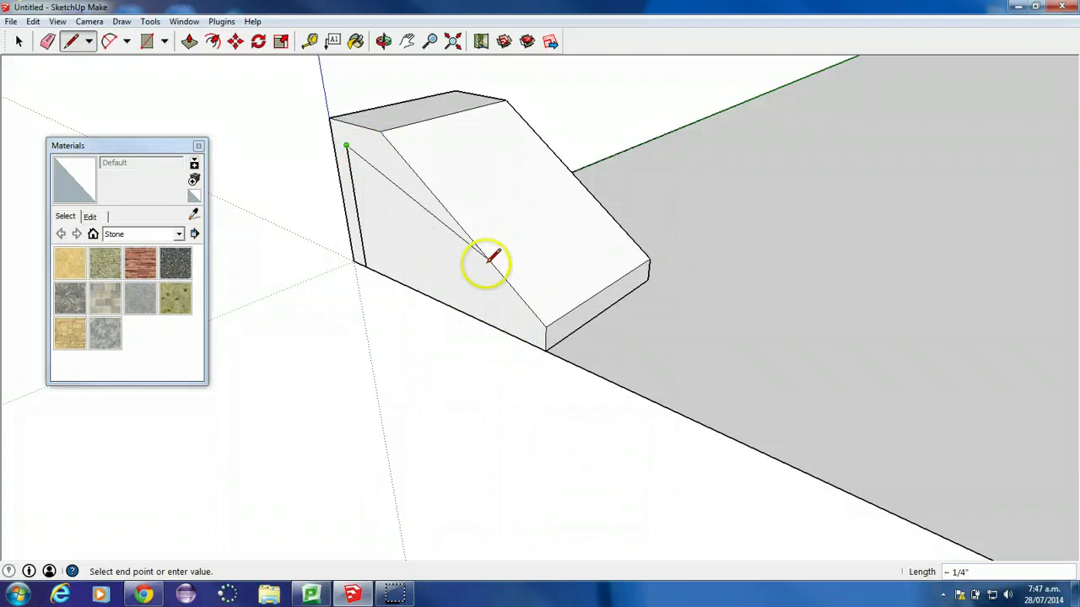
{"action": "left_click", "coordinate": [506, 329]}
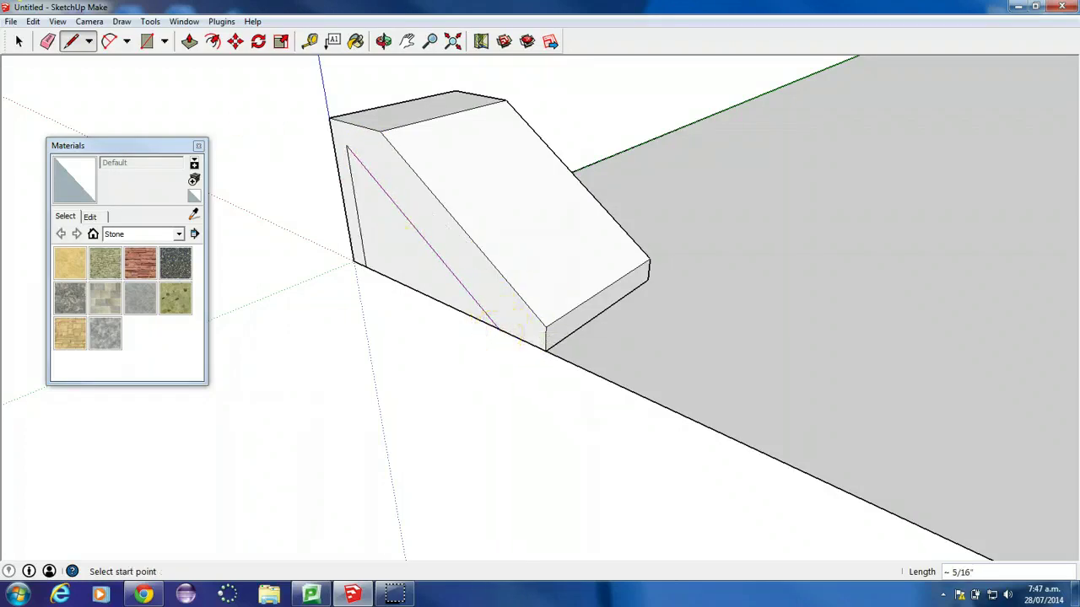
{"action": "left_click", "coordinate": [191, 46]}
{"action": "left_click", "coordinate": [369, 242]}
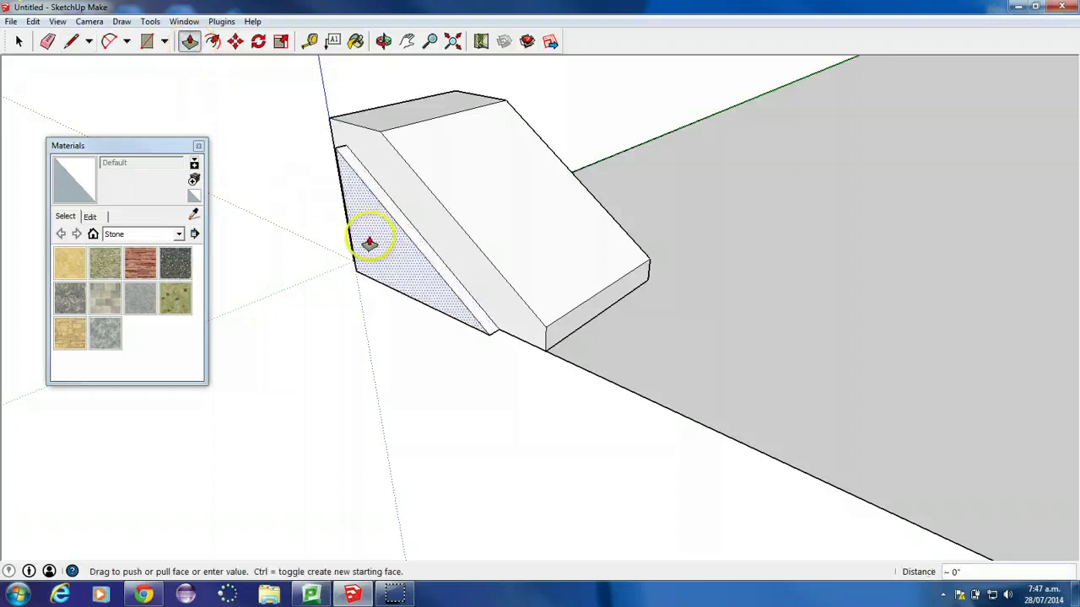
{"action": "left_click", "coordinate": [373, 241]}
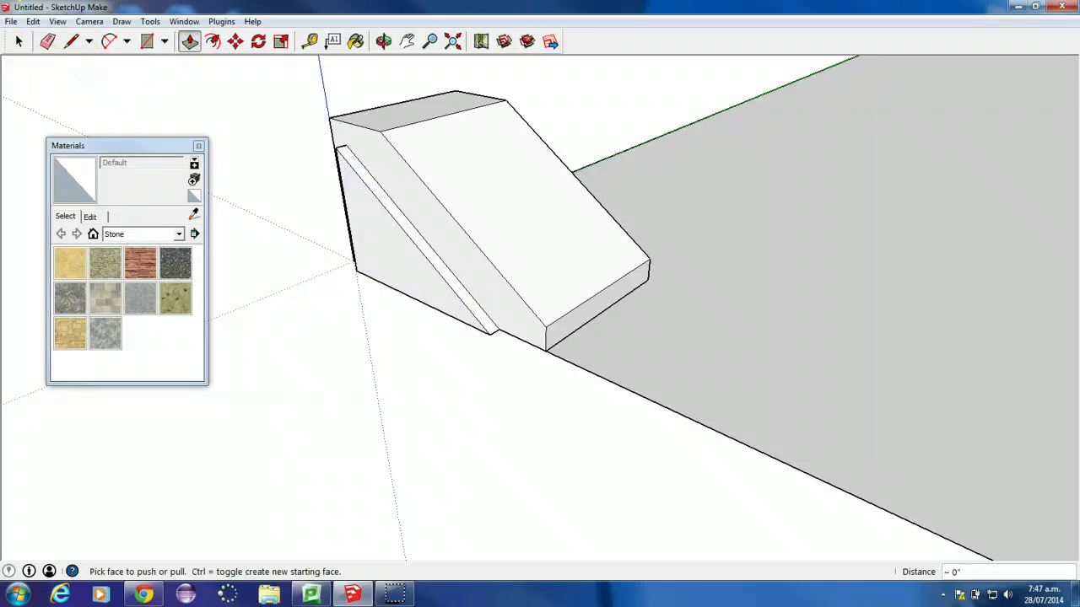
Bring the hallway reference image into view to study the wall column, and move it back out of the way
{"action": "mouse_move", "coordinate": [0, 181]}
{"action": "left_mouse_down"}
{"action": "mouse_move", "coordinate": [99, 203]}
{"action": "mouse_move", "coordinate": [639, 131]}
{"action": "mouse_move", "coordinate": [666, 93]}
{"action": "left_mouse_up"}
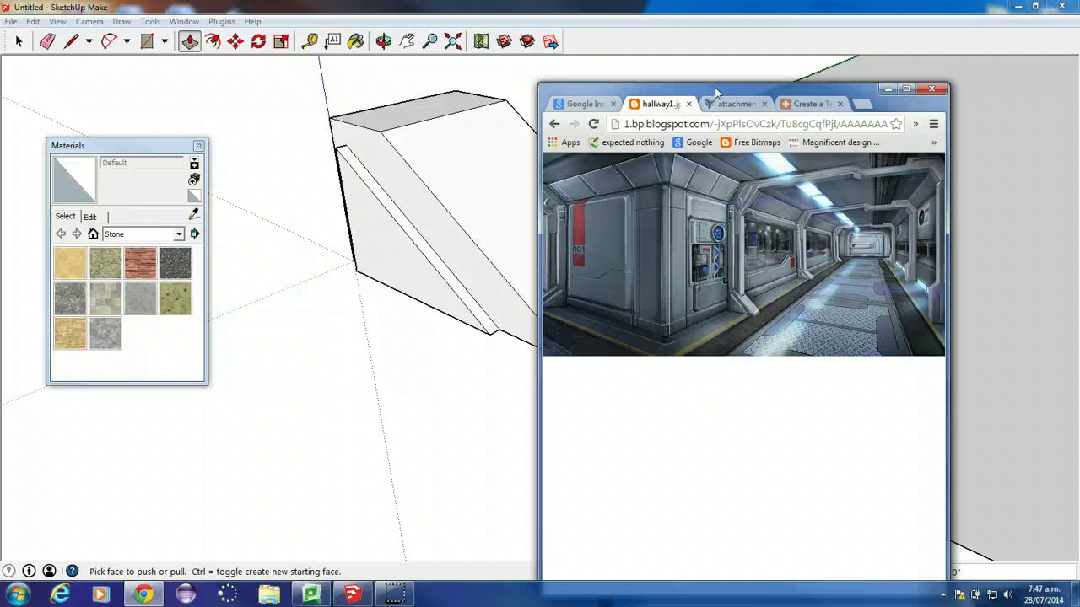
{"action": "mouse_move", "coordinate": [717, 93]}
{"action": "left_mouse_down"}
{"action": "mouse_move", "coordinate": [2, 88]}
{"action": "mouse_move", "coordinate": [72, 265]}
{"action": "mouse_move", "coordinate": [0, 295]}
{"action": "left_mouse_up"}
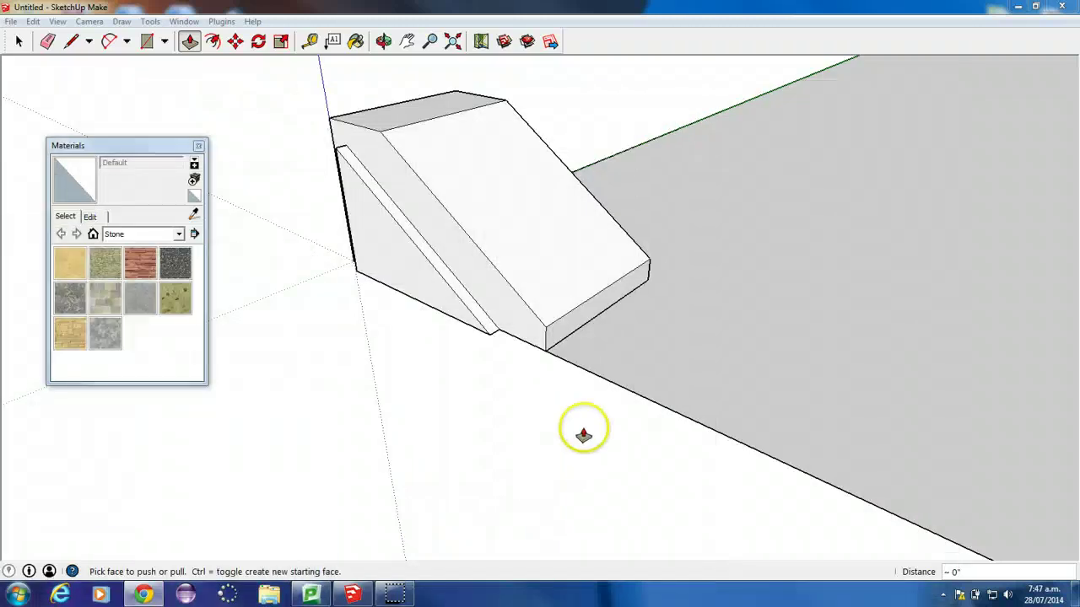
{"action": "middle_click_drag", "start_coordinate": [584, 435], "coordinate": [475, 309]}
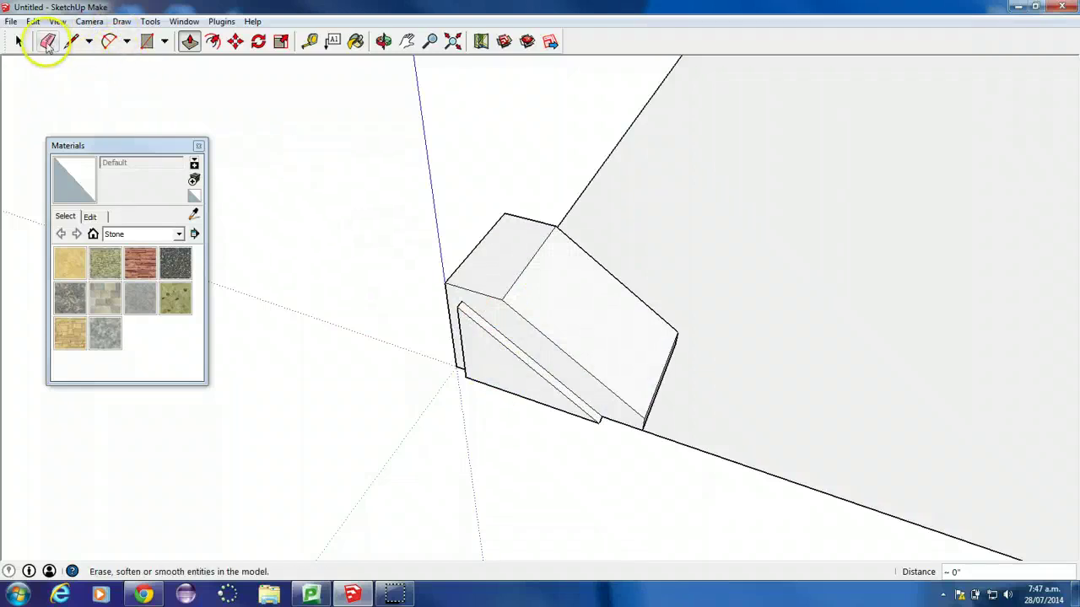
{"action": "left_click", "coordinate": [146, 40]}
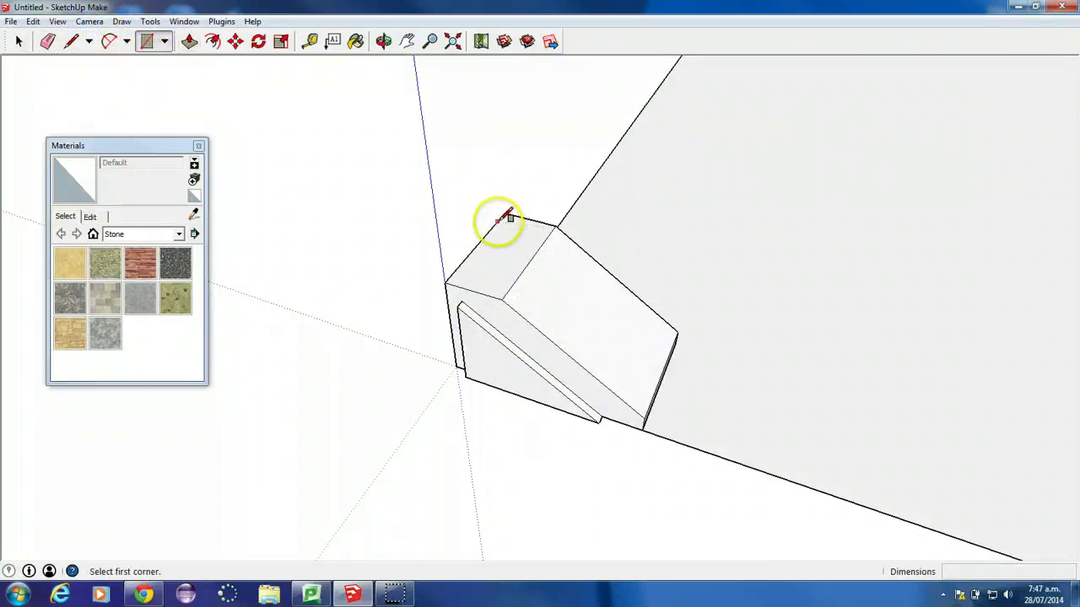
{"action": "left_click", "coordinate": [497, 221]}
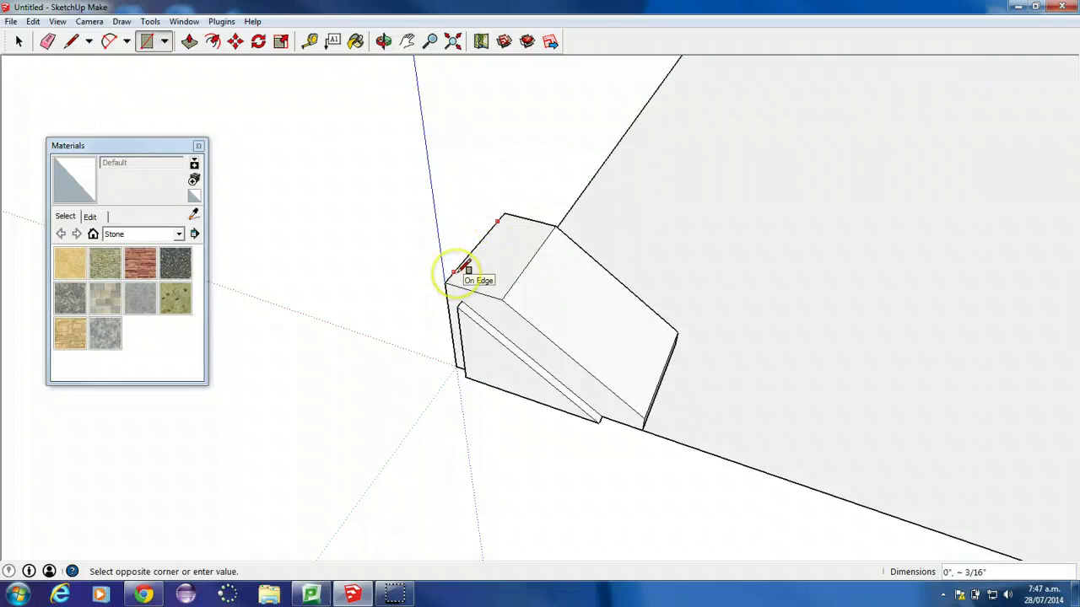
{"action": "middle_click_drag", "start_coordinate": [622, 326], "coordinate": [754, 285]}
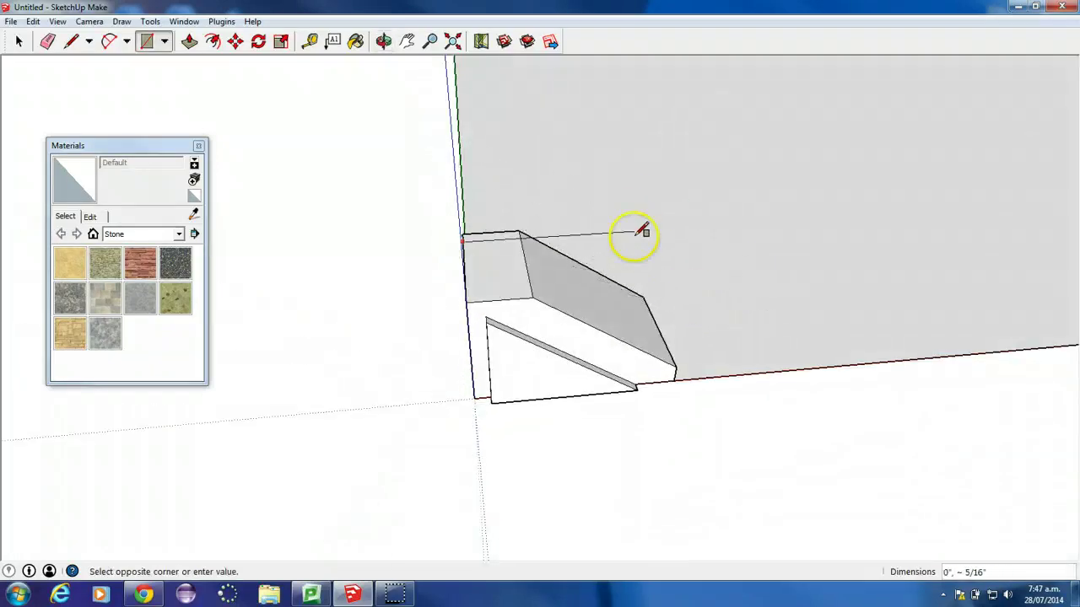
{"action": "key", "text": "Escape"}
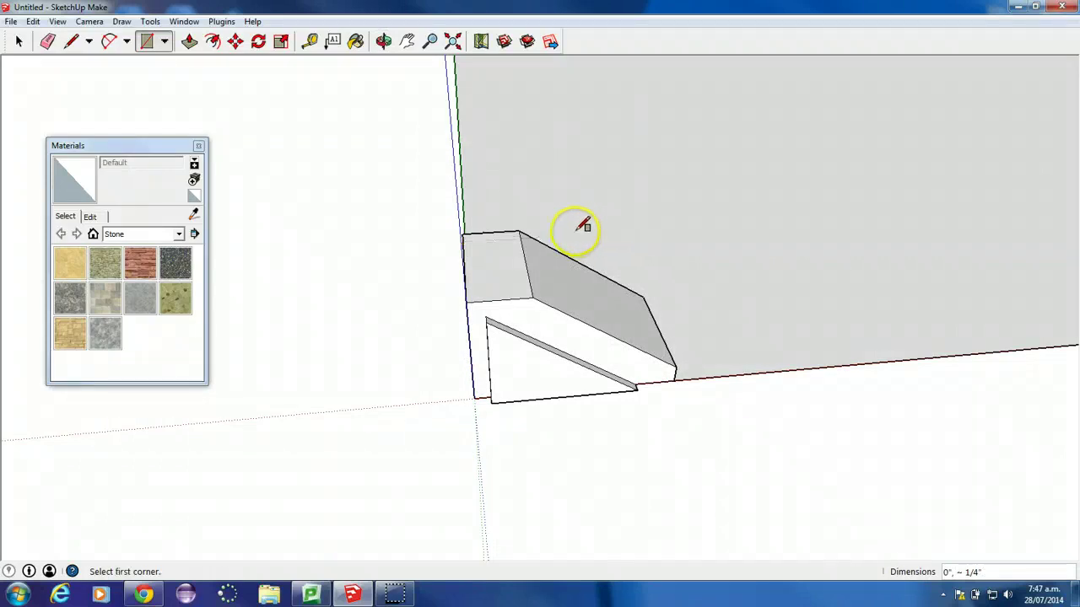
Draw three lines from the block's top outer edge to form an inset rectangle, each about 3/16", overhanging the slope
{"action": "left_click", "coordinate": [71, 40]}
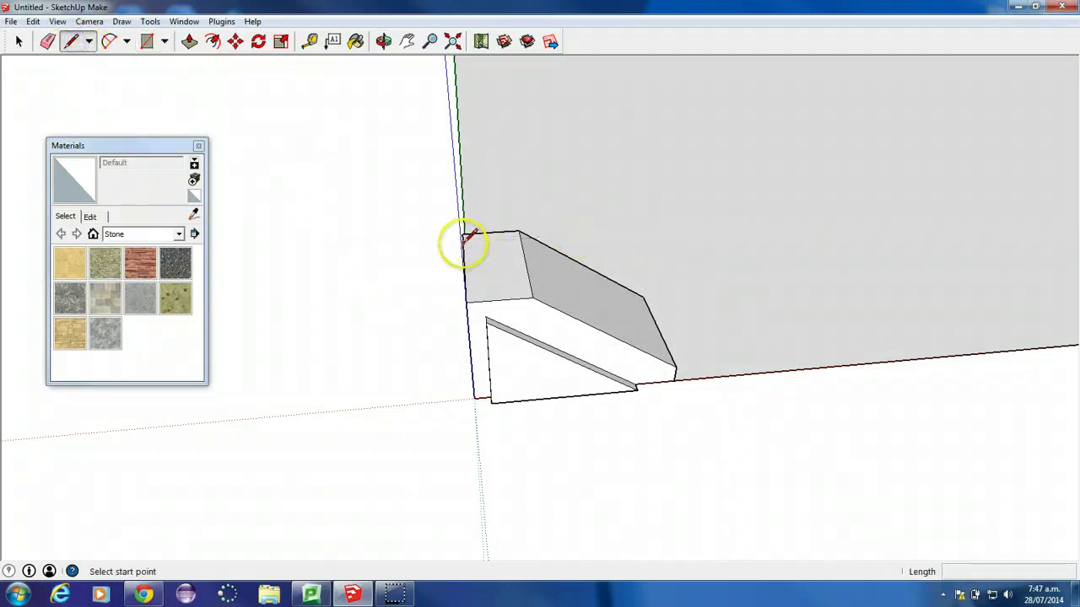
{"action": "left_click", "coordinate": [464, 241]}
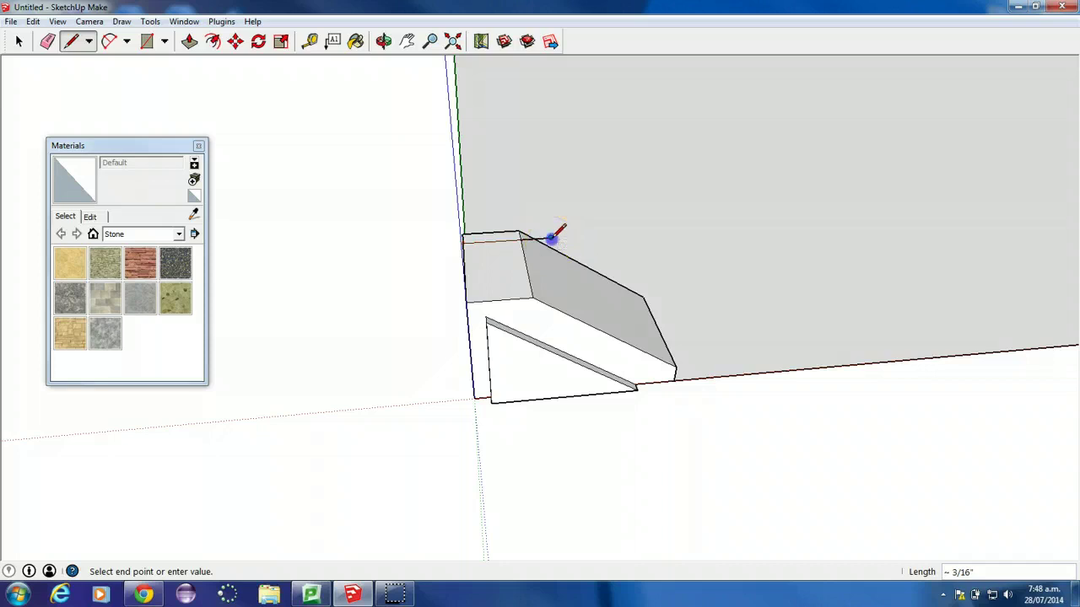
{"action": "middle_click_drag", "start_coordinate": [570, 275], "coordinate": [268, 292]}
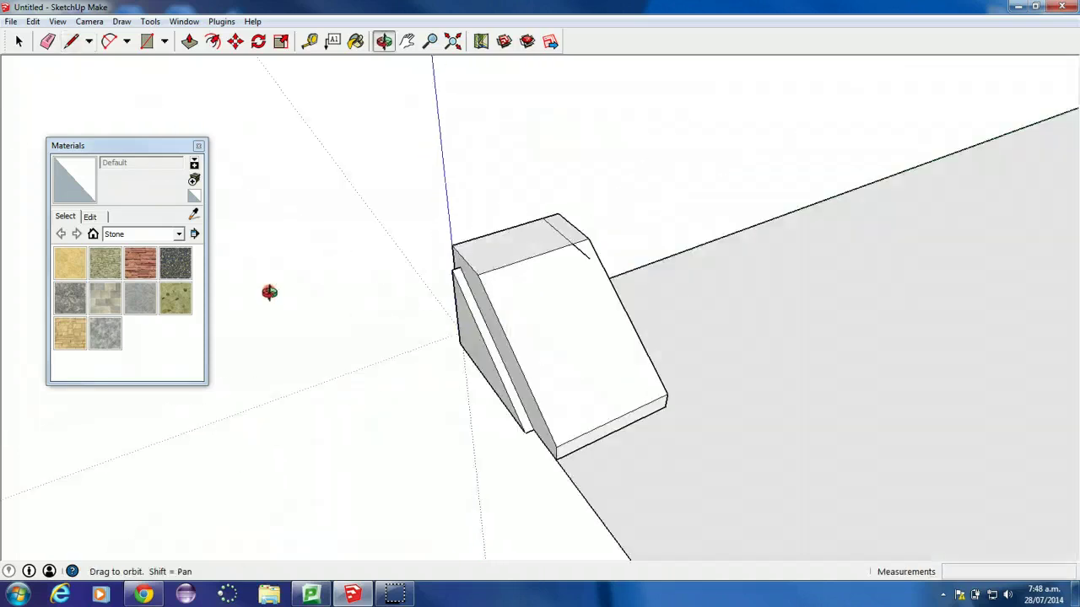
{"action": "middle_click_drag", "start_coordinate": [549, 270], "coordinate": [440, 276]}
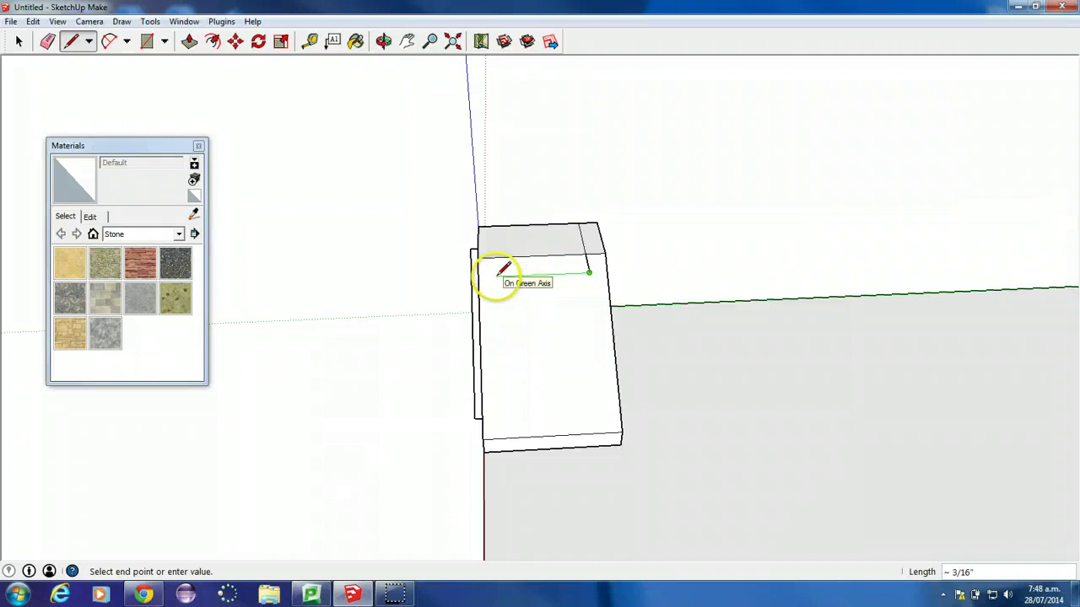
{"action": "left_click", "coordinate": [496, 274]}
{"action": "left_click", "coordinate": [496, 226]}
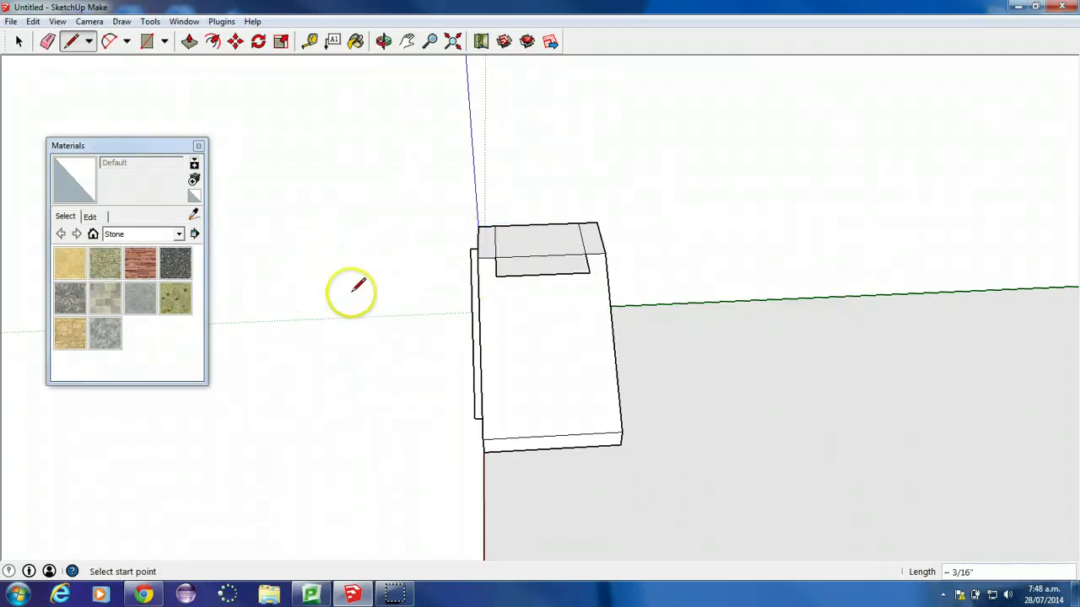
Draw vertical lines about 1/16" long from the overhang's front corners down to the slope and join their lower ends
{"action": "middle_click_drag", "start_coordinate": [352, 290], "coordinate": [796, 187]}
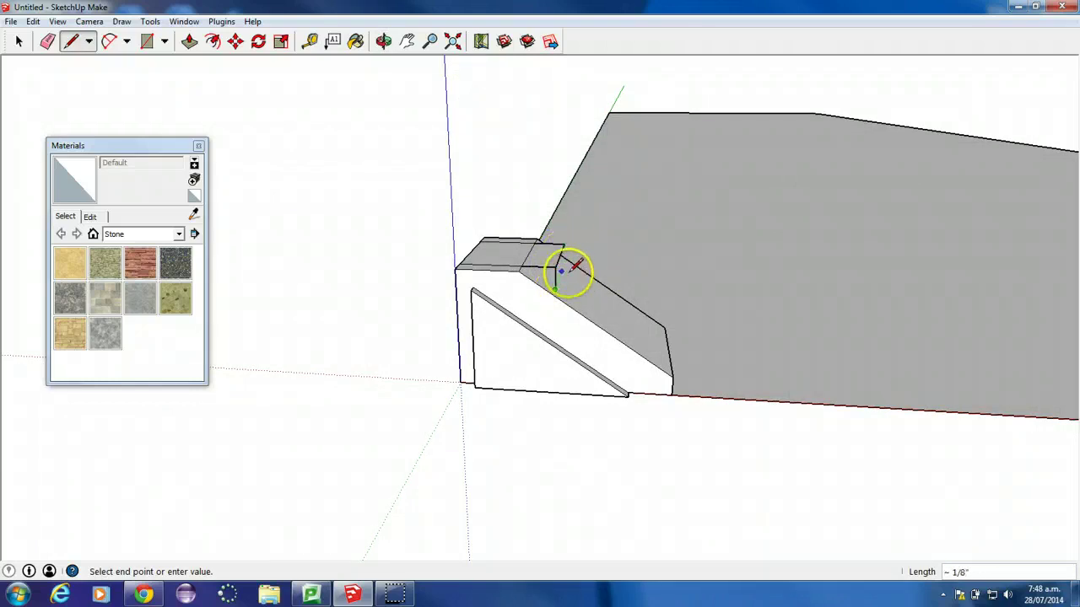
{"action": "middle_click_drag", "start_coordinate": [582, 266], "coordinate": [221, 254]}
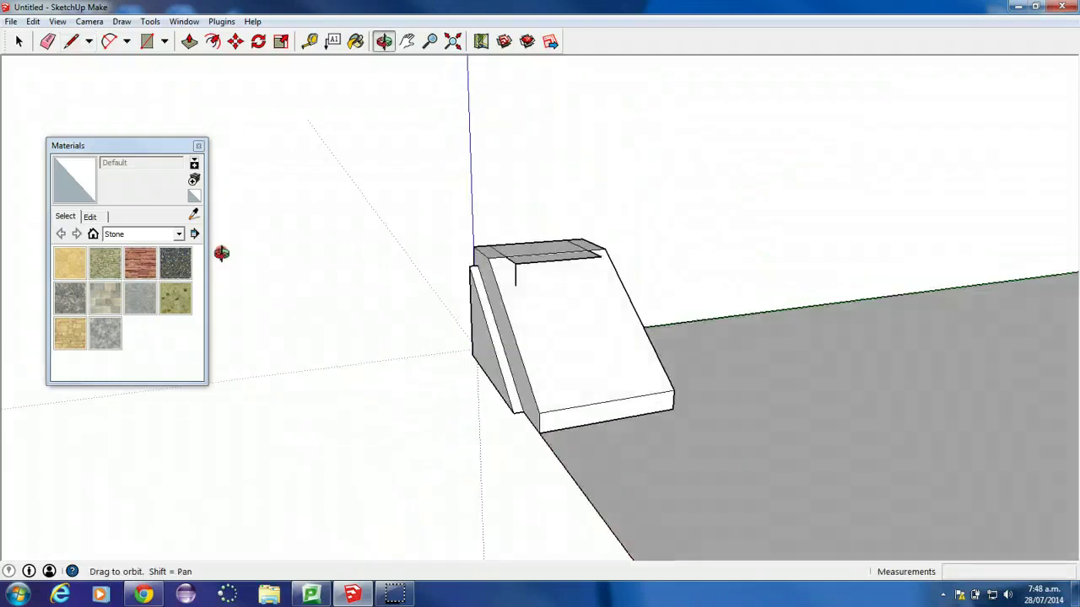
{"action": "left_click", "coordinate": [601, 259]}
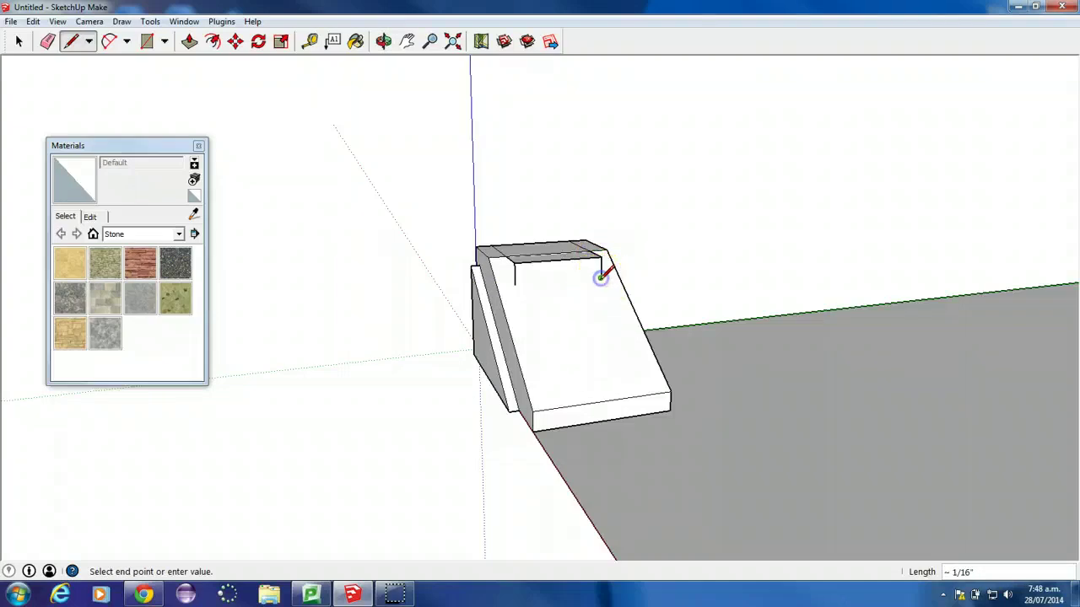
{"action": "left_click", "coordinate": [516, 285]}
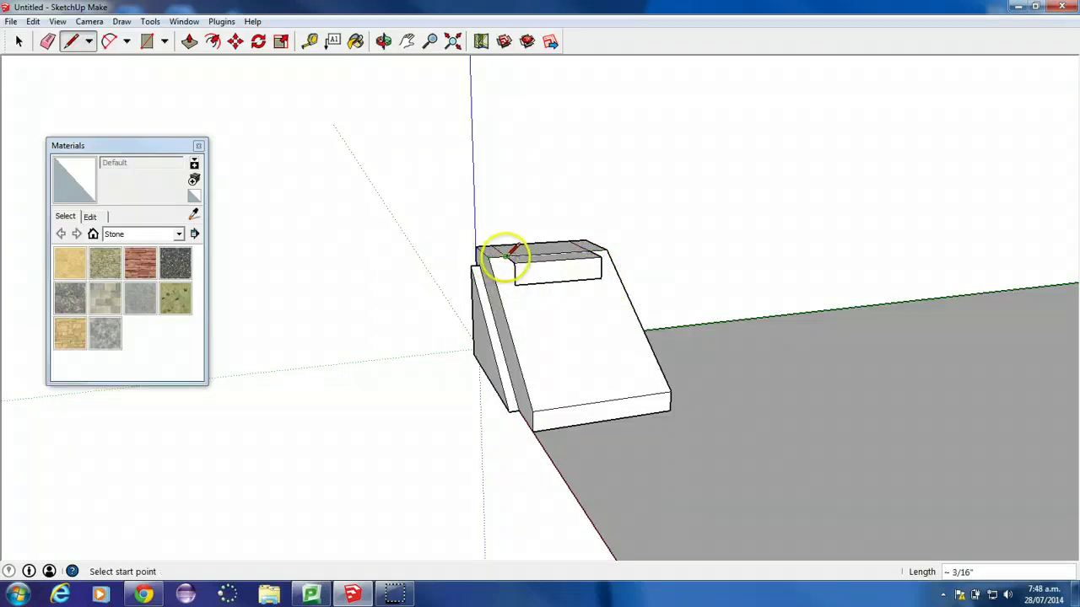
Close both sides of the overhang with lines from its lower front corners up the slope to the block's upper edge
{"action": "left_click", "coordinate": [514, 285]}
{"action": "middle_click_drag", "start_coordinate": [617, 285], "coordinate": [265, 284]}
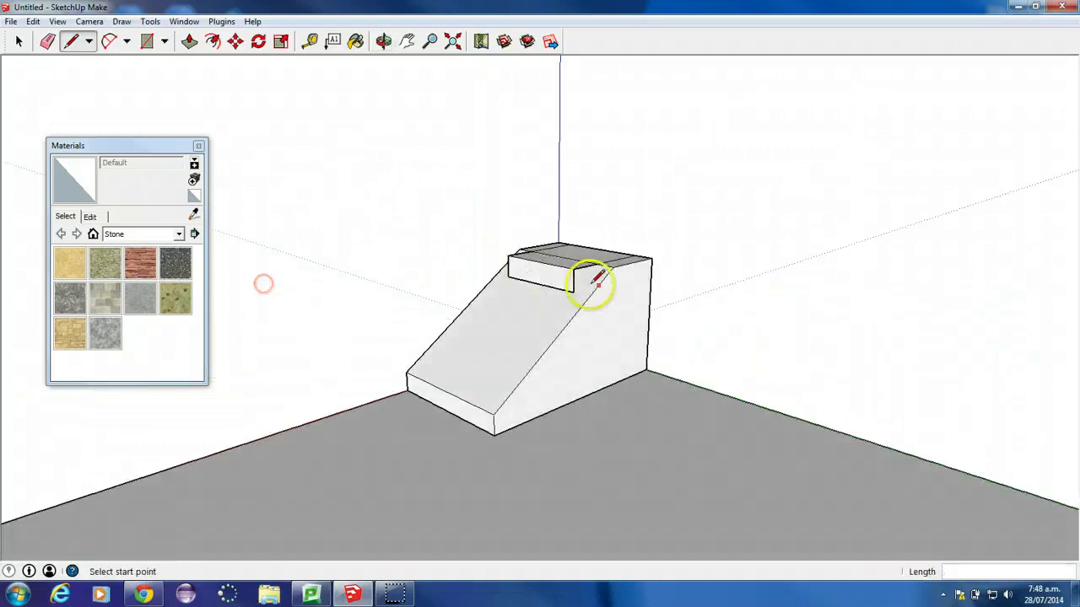
{"action": "left_click", "coordinate": [574, 292]}
{"action": "left_click", "coordinate": [599, 265]}
{"action": "middle_click_drag", "start_coordinate": [356, 271], "coordinate": [919, 306]}
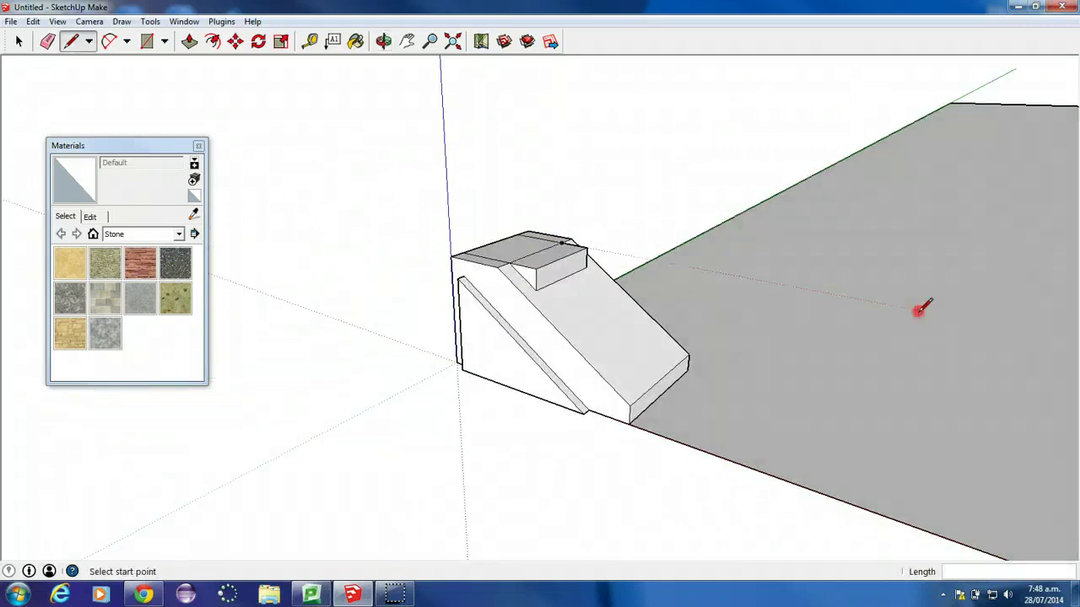
Erase the edge crossing the overhang's top so that it becomes one rectangular face
{"action": "left_click", "coordinate": [47, 41]}
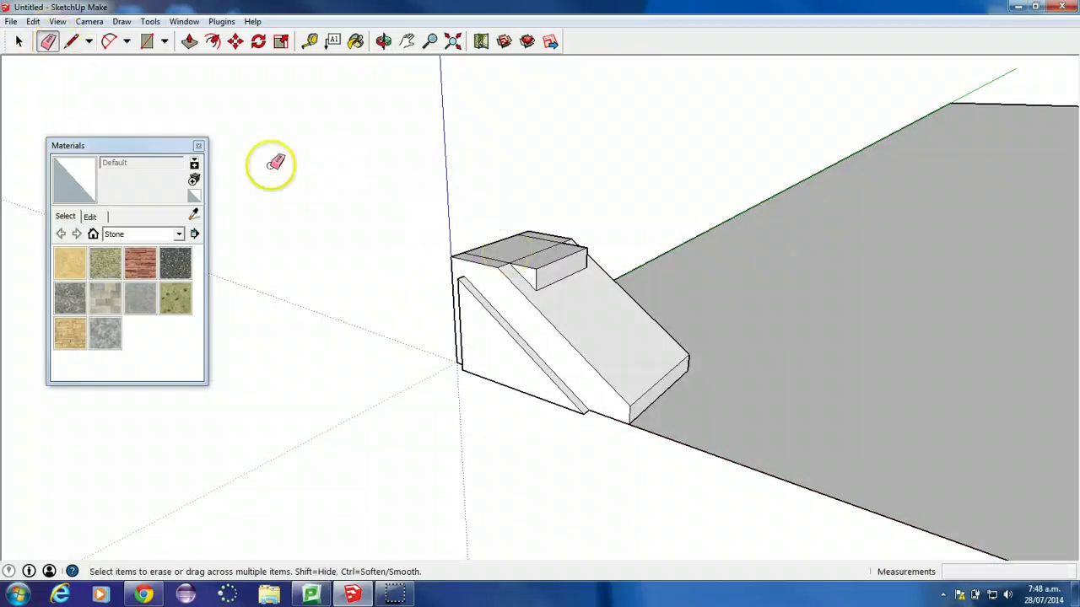
{"action": "mouse_move", "coordinate": [272, 164]}
{"action": "middle_mouse_down"}
{"action": "mouse_move", "coordinate": [508, 282]}
{"action": "mouse_move", "coordinate": [456, 226]}
{"action": "middle_mouse_up"}
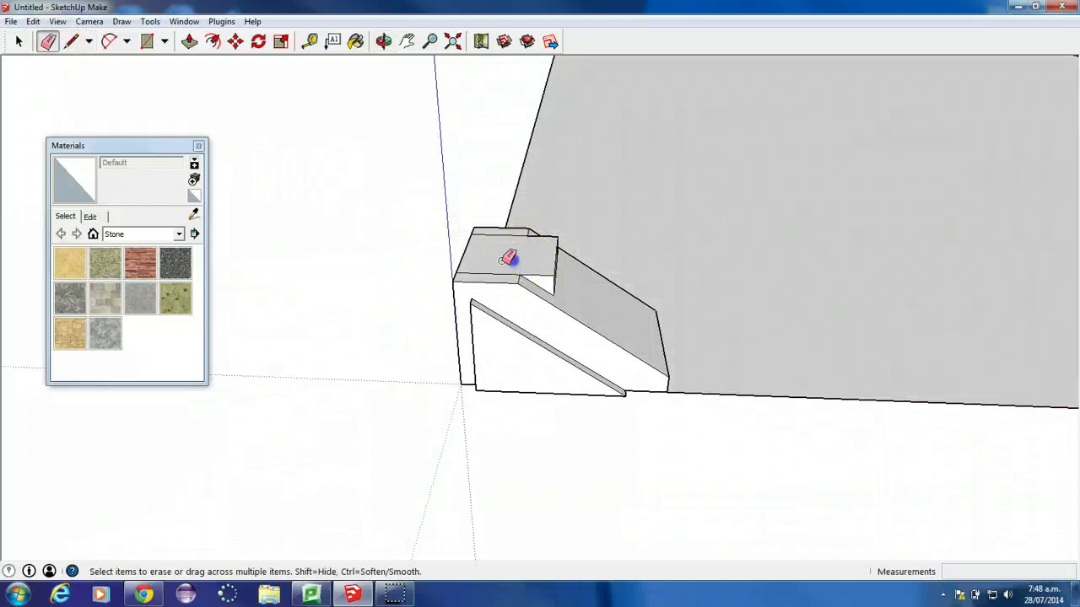
{"action": "left_click", "coordinate": [507, 259]}
{"action": "left_click", "coordinate": [504, 318]}
Try to Push/Pull the rectangular top face up 2 1/2" into a column
{"action": "left_click", "coordinate": [189, 41]}
{"action": "left_click", "coordinate": [490, 248]}
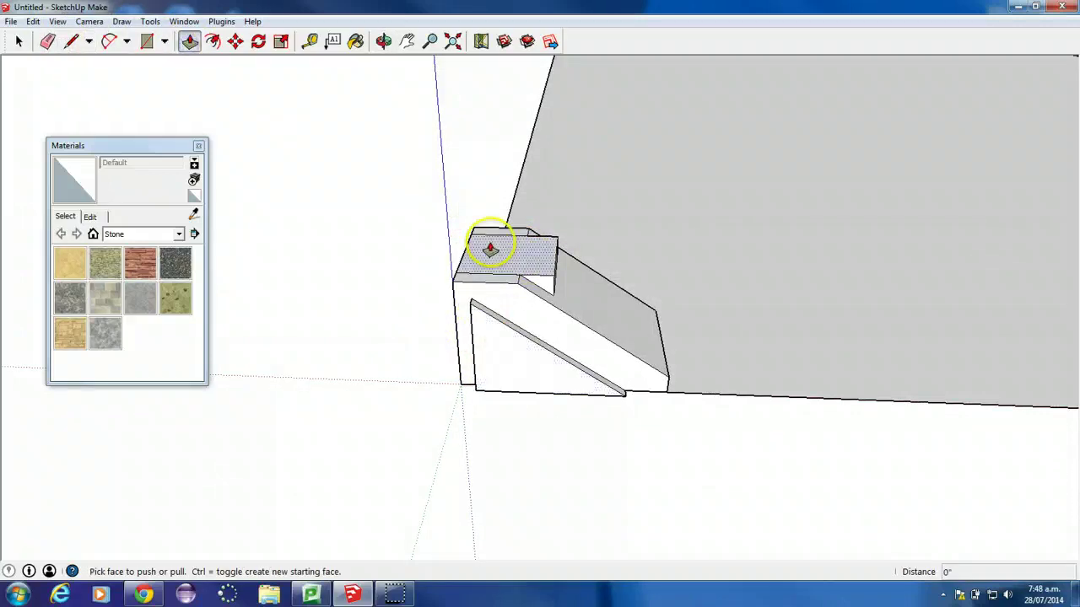
{"action": "left_click", "coordinate": [524, 267]}
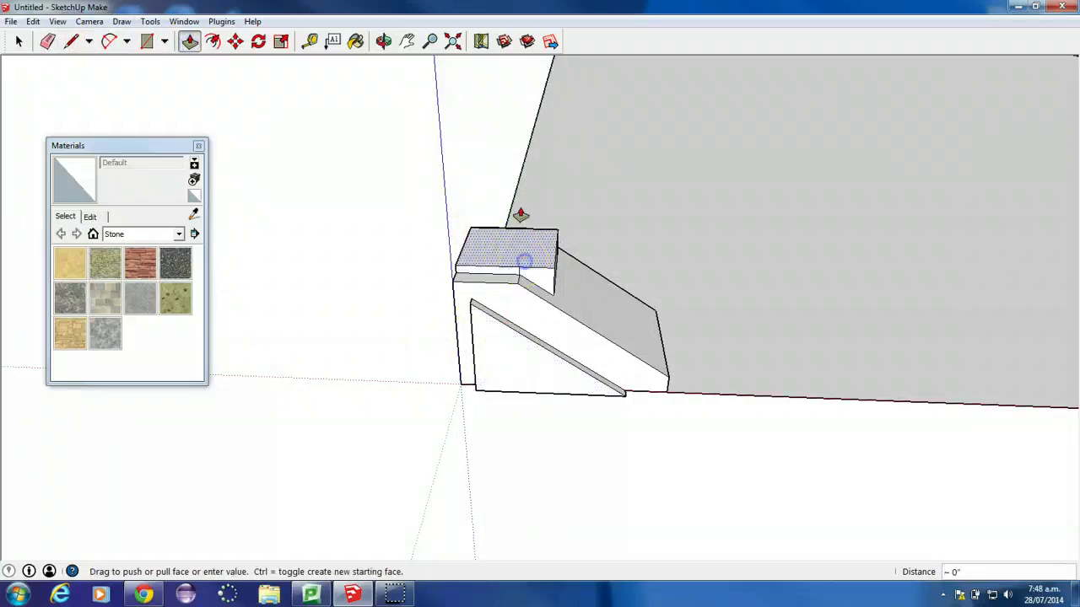
{"action": "scroll", "coordinate": [509, 110], "scroll_direction": "down", "scroll_amount": 2}
{"action": "scroll", "coordinate": [524, 160], "scroll_direction": "down", "scroll_amount": 1}
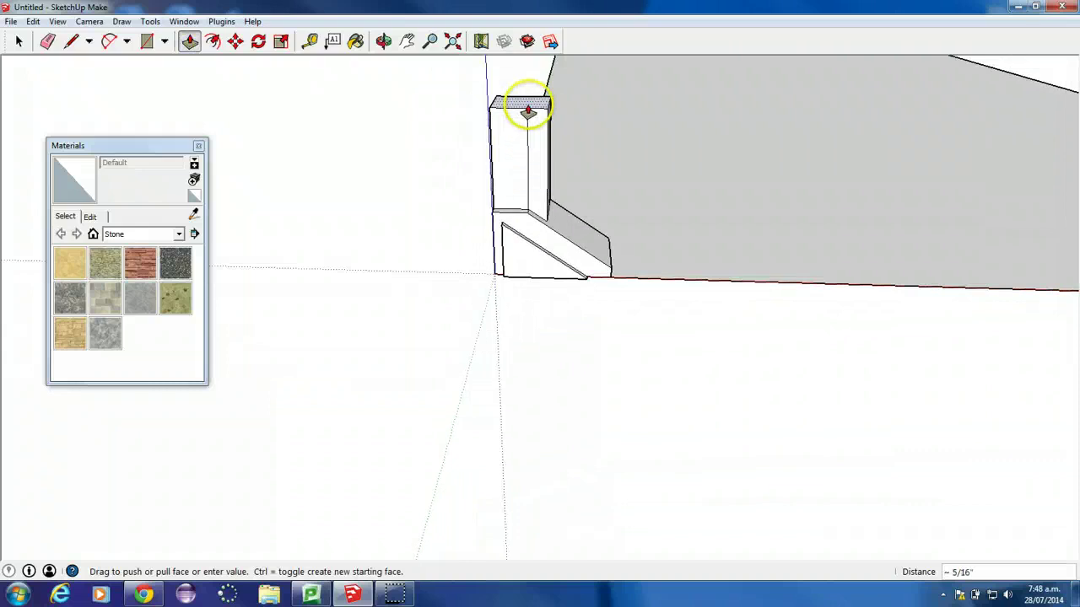
{"action": "middle_click_drag", "start_coordinate": [524, 86], "coordinate": [484, 263]}
{"action": "scroll", "coordinate": [544, 145], "scroll_direction": "down", "scroll_amount": 1}
{"action": "scroll", "coordinate": [547, 144], "scroll_direction": "down", "scroll_amount": 2}
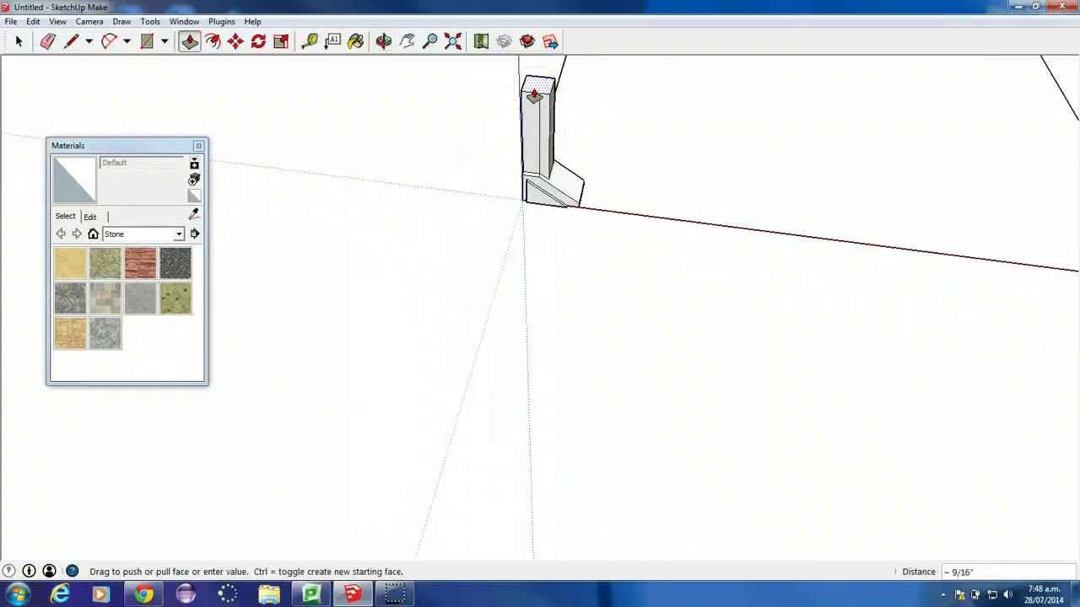
{"action": "left_click_drag", "start_coordinate": [534, 96], "coordinate": [535, 96]}
{"action": "middle_click_drag", "start_coordinate": [598, 116], "coordinate": [590, 193]}
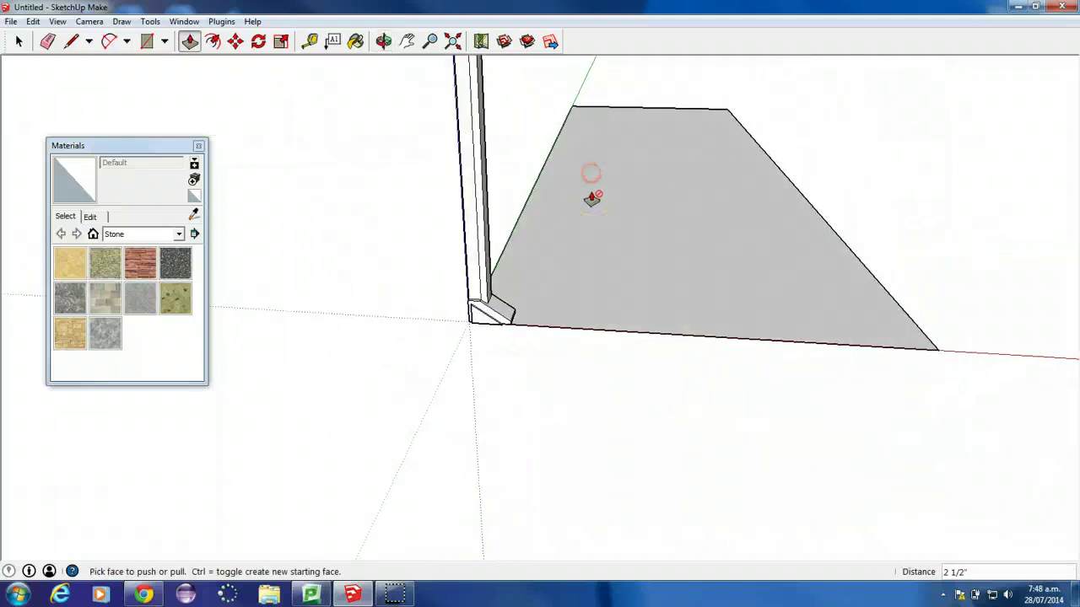
{"action": "scroll", "coordinate": [616, 142], "scroll_direction": "down", "scroll_amount": 3}
{"action": "key", "text": "ctrl+z"}
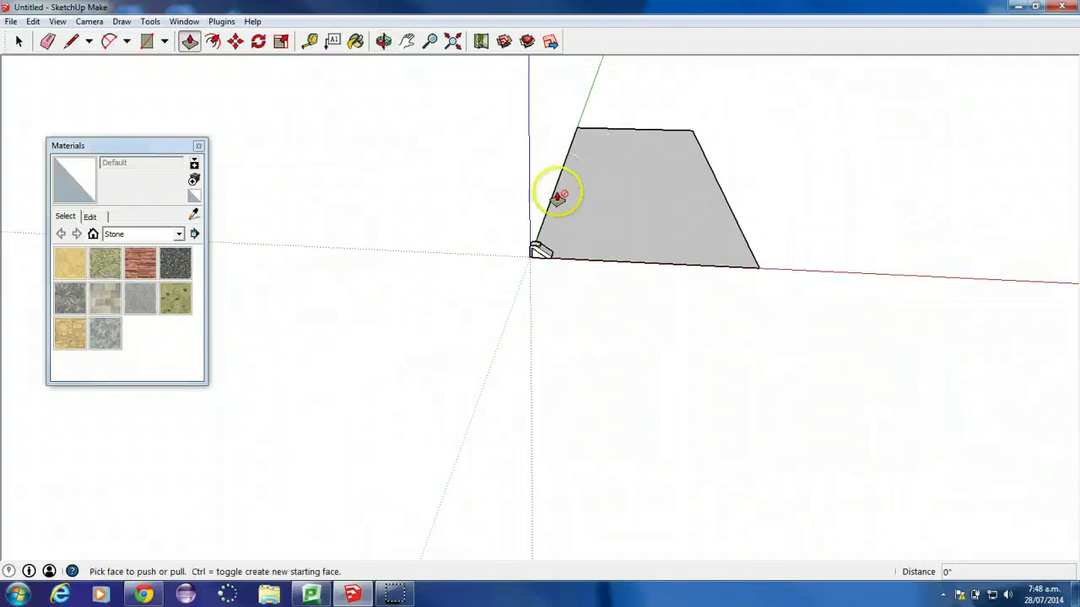
Push/Pull the rectangular top face up about 1 13/16" into a tall column
{"action": "scroll", "coordinate": [559, 196], "scroll_direction": "up", "scroll_amount": 2}
{"action": "left_click_drag", "start_coordinate": [527, 246], "coordinate": [524, 165]}
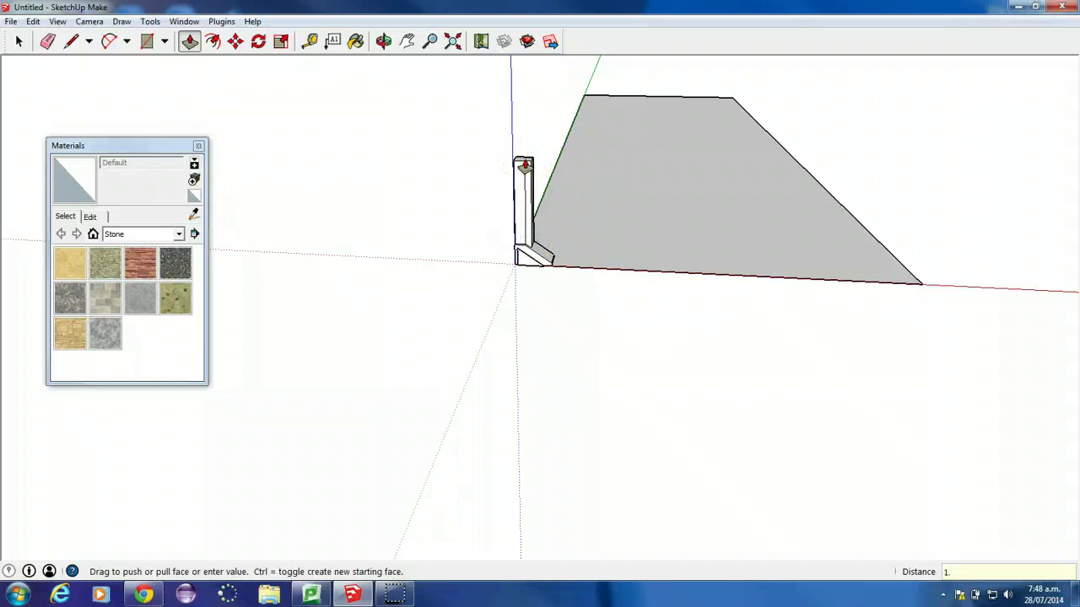
{"action": "left_click", "coordinate": [667, 164]}
{"action": "scroll", "coordinate": [670, 175], "scroll_direction": "down", "scroll_amount": 2}
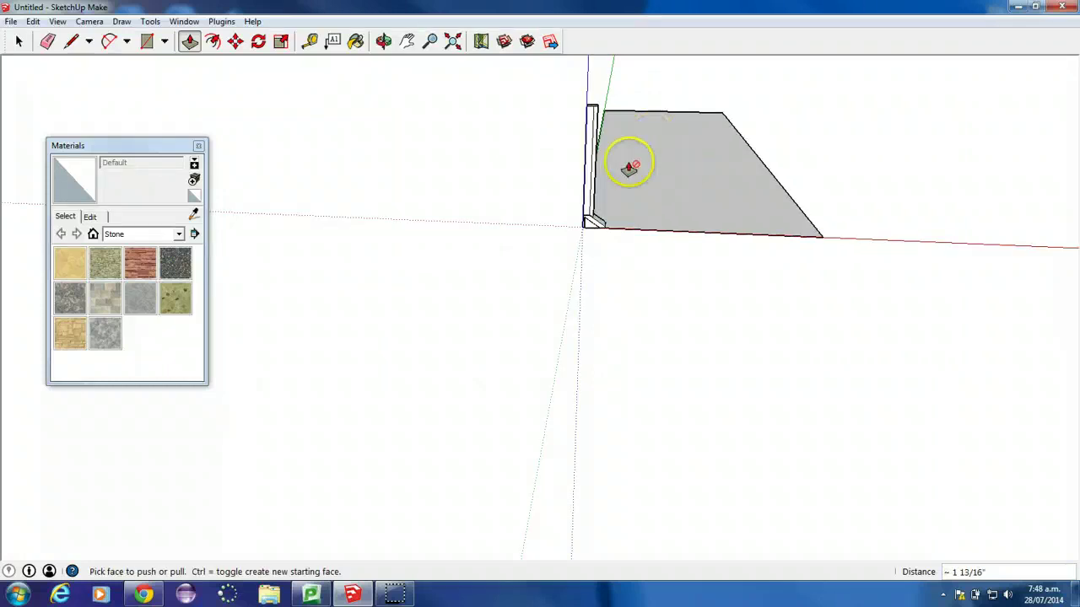
Erase the leftover vertical edge running along the column's side face
{"action": "middle_click_drag", "start_coordinate": [649, 125], "coordinate": [547, 355]}
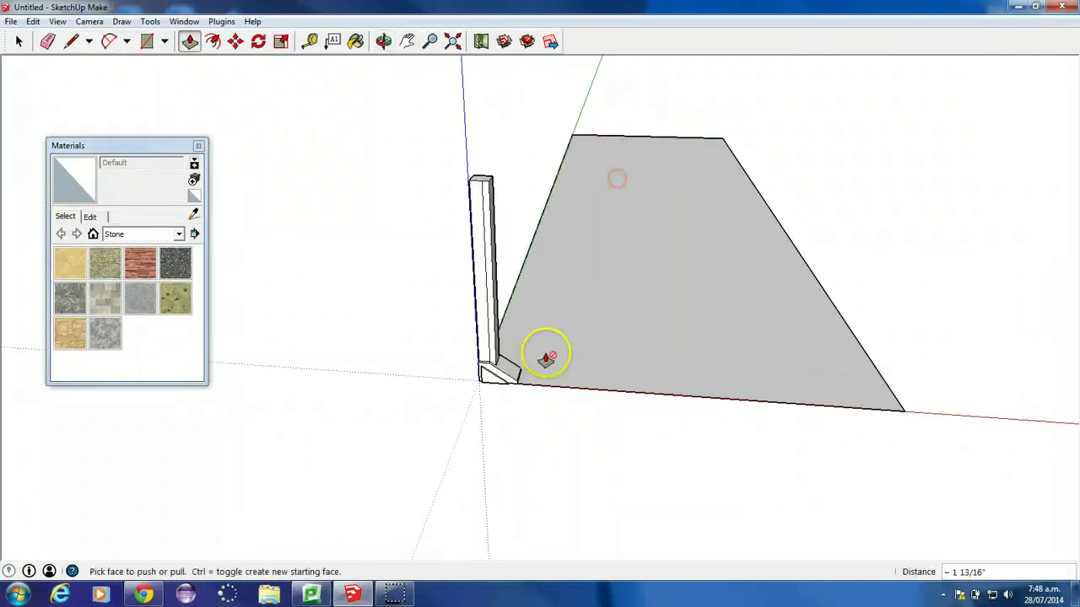
{"action": "mouse_move", "coordinate": [502, 283]}
{"action": "middle_mouse_down"}
{"action": "mouse_move", "coordinate": [568, 161]}
{"action": "mouse_move", "coordinate": [436, 178]}
{"action": "mouse_move", "coordinate": [268, 278]}
{"action": "mouse_move", "coordinate": [464, 239]}
{"action": "mouse_move", "coordinate": [492, 193]}
{"action": "middle_mouse_up"}
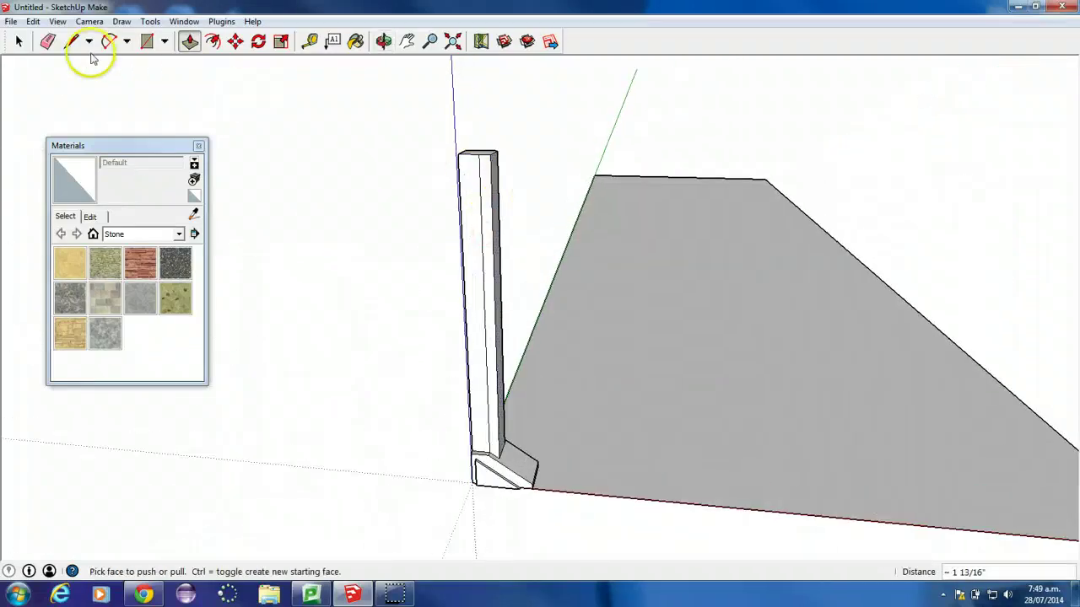
{"action": "left_click", "coordinate": [47, 41]}
{"action": "left_click", "coordinate": [483, 345]}
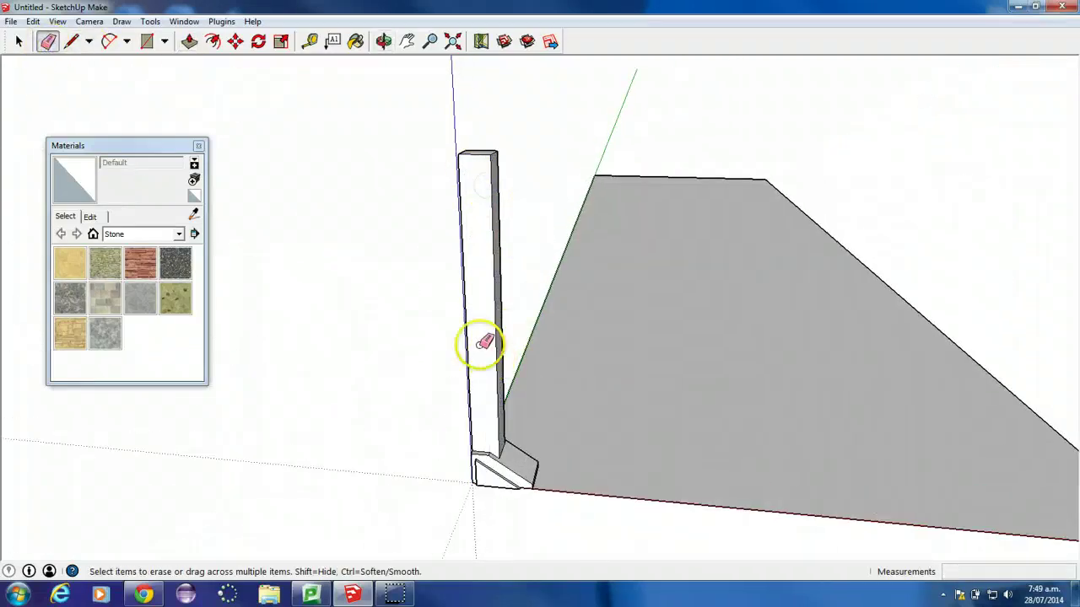
Draw a narrow upright rectangle, about 1/16" by 11/16", on the column's front face, starting from the face's lower edge
{"action": "left_click", "coordinate": [147, 41]}
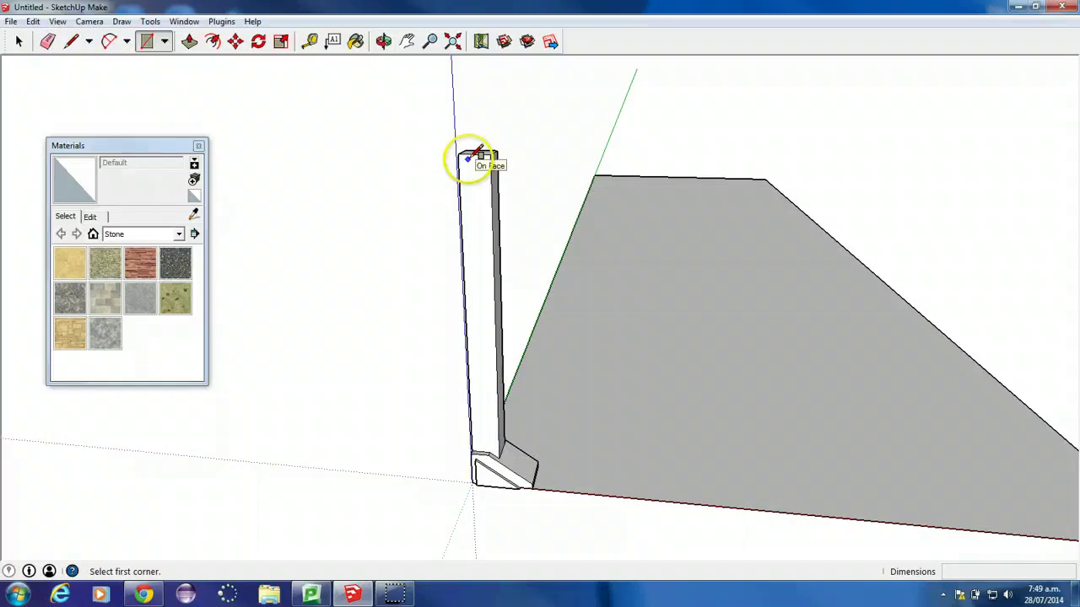
{"action": "scroll", "coordinate": [483, 446], "scroll_direction": "up", "scroll_amount": 2}
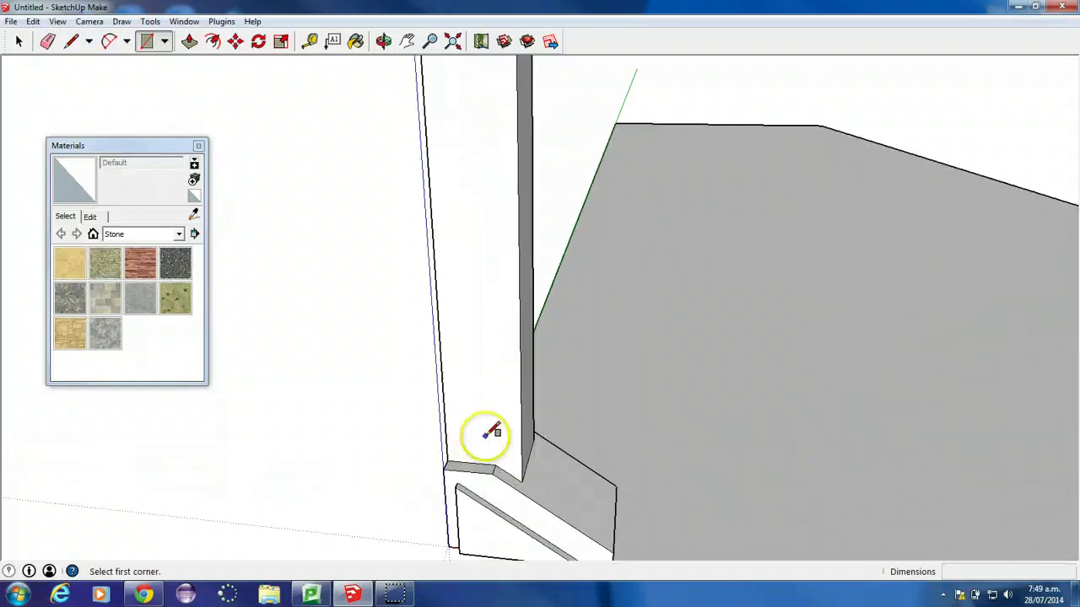
{"action": "scroll", "coordinate": [492, 432], "scroll_direction": "up", "scroll_amount": 1}
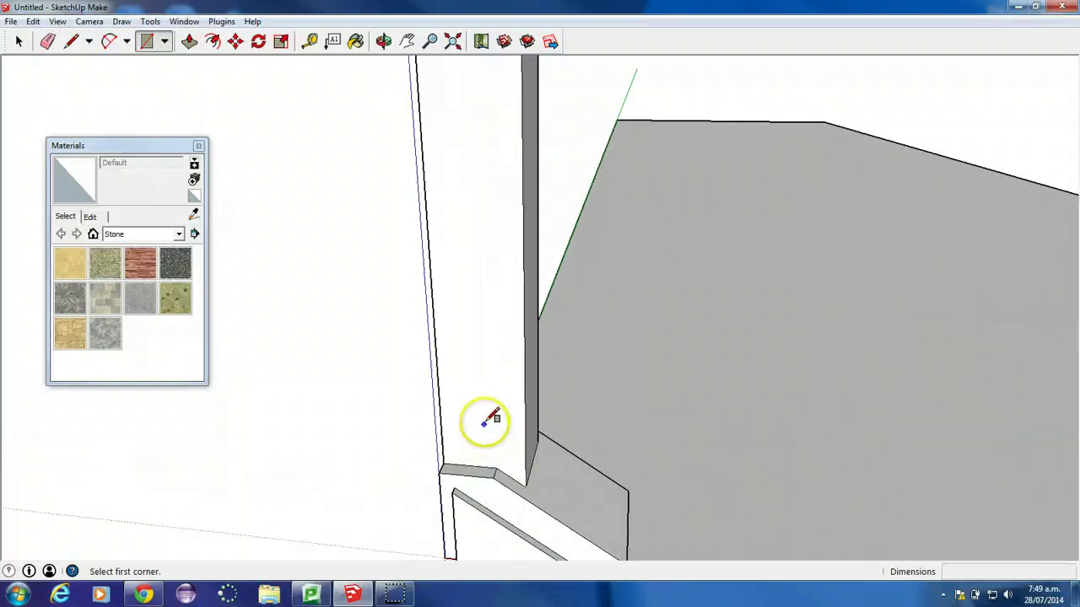
{"action": "left_click", "coordinate": [481, 466]}
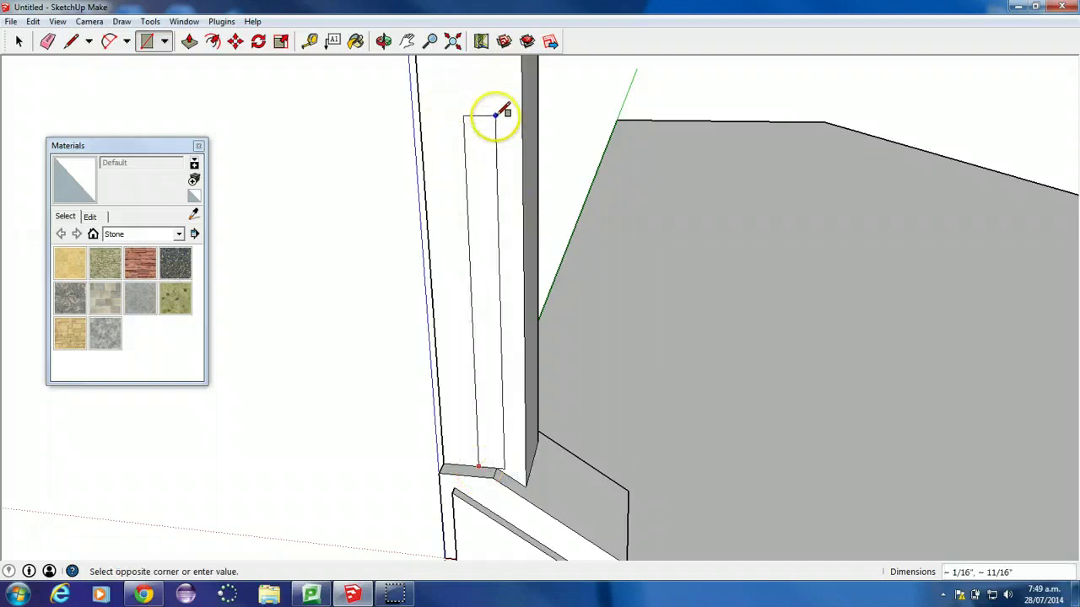
{"action": "left_click", "coordinate": [501, 107]}
Extend the narrow rectangle's inner side down to the sloped base with a line and erase the leftover short edge across its bottom
{"action": "left_click", "coordinate": [71, 40]}
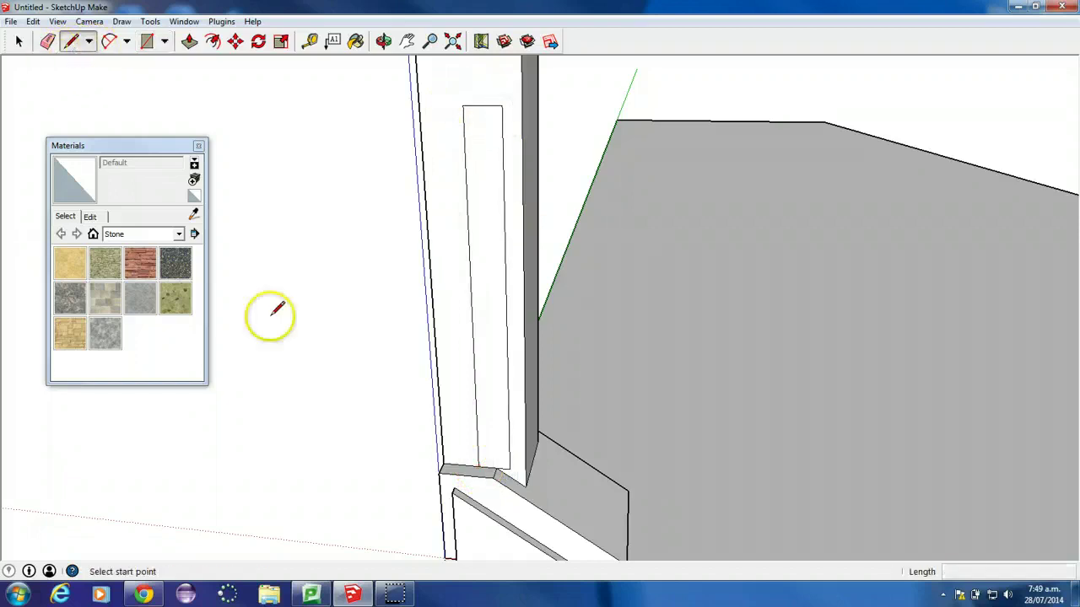
{"action": "left_click", "coordinate": [511, 469]}
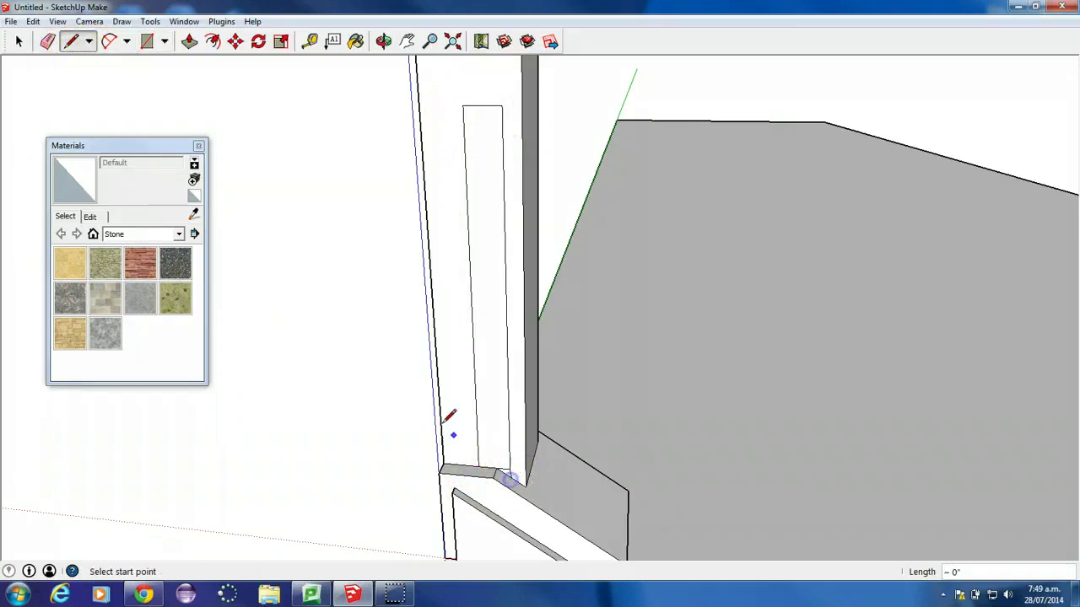
{"action": "scroll", "coordinate": [453, 501], "scroll_direction": "up", "scroll_amount": 2}
{"action": "scroll", "coordinate": [554, 415], "scroll_direction": "up", "scroll_amount": 2}
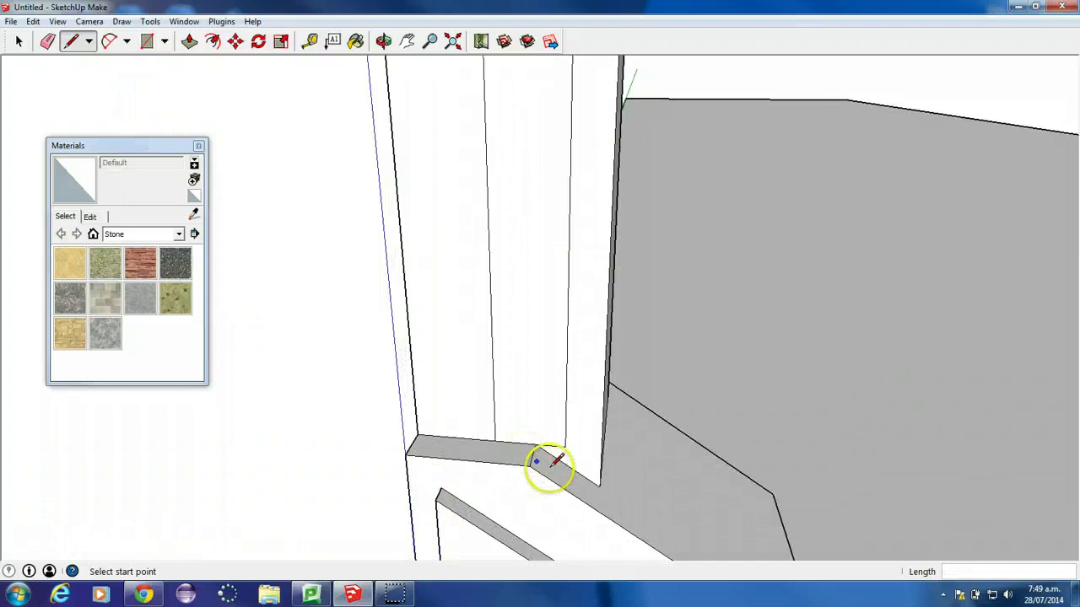
{"action": "left_click", "coordinate": [564, 445]}
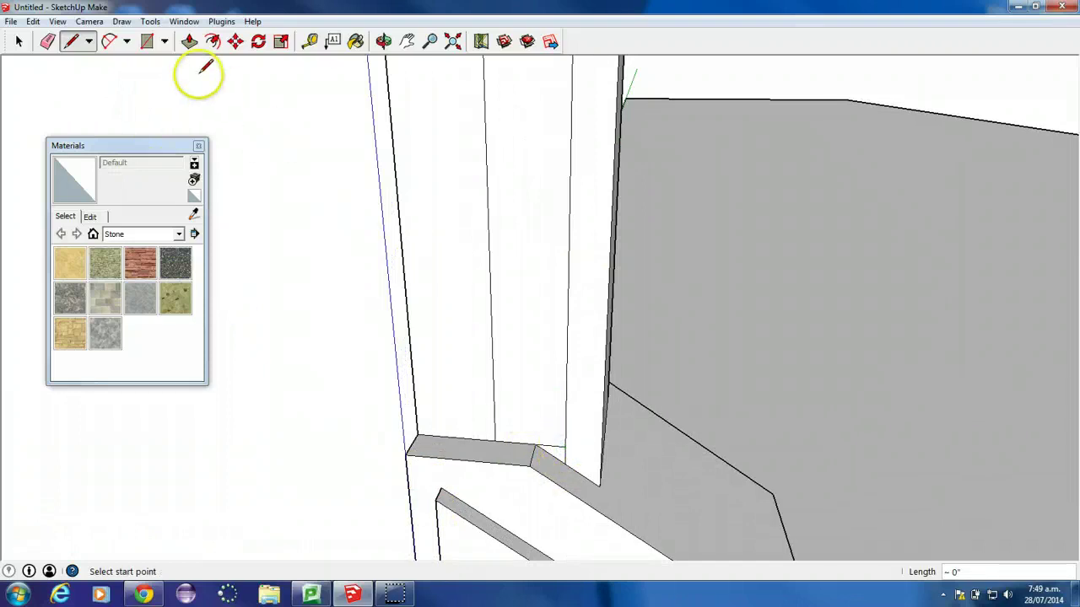
{"action": "left_click", "coordinate": [48, 40]}
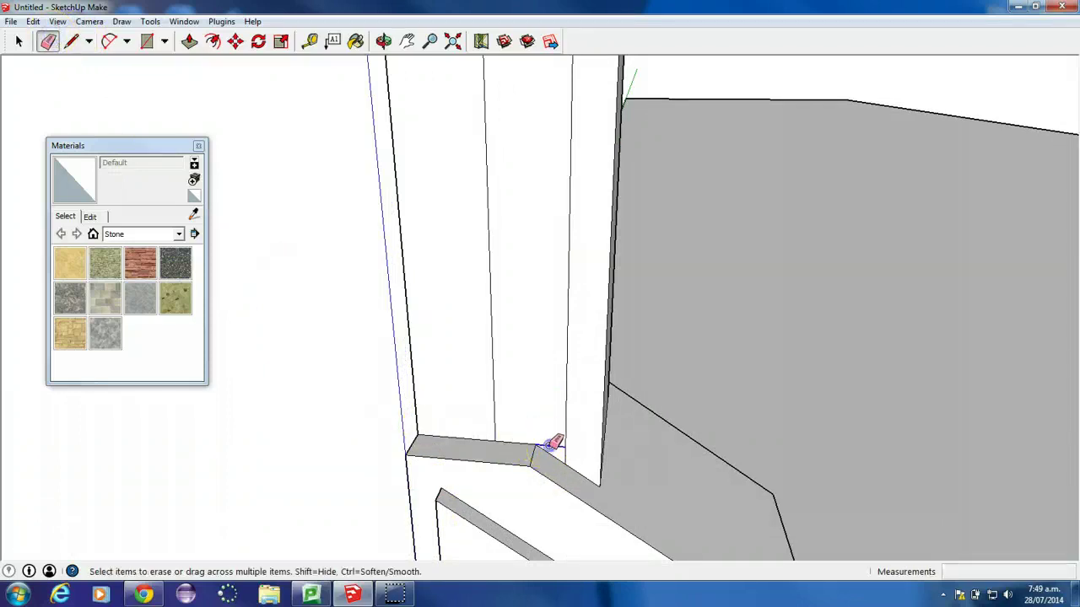
Push/Pull the narrow strip on the column's front face slightly inward to form a shallow groove
{"action": "left_click", "coordinate": [189, 41]}
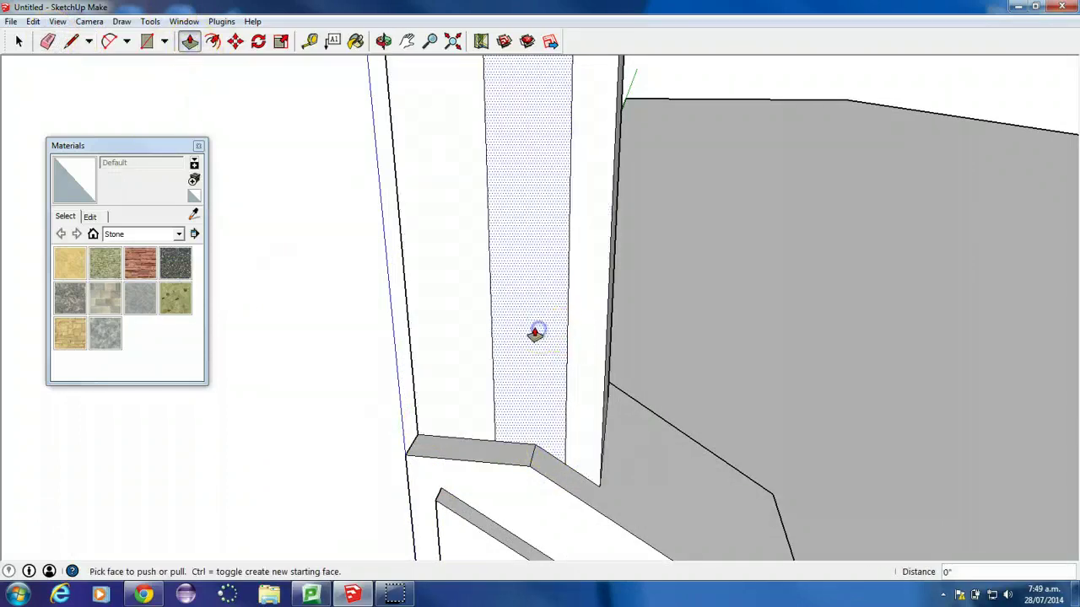
{"action": "left_click_drag", "start_coordinate": [518, 374], "coordinate": [516, 368]}
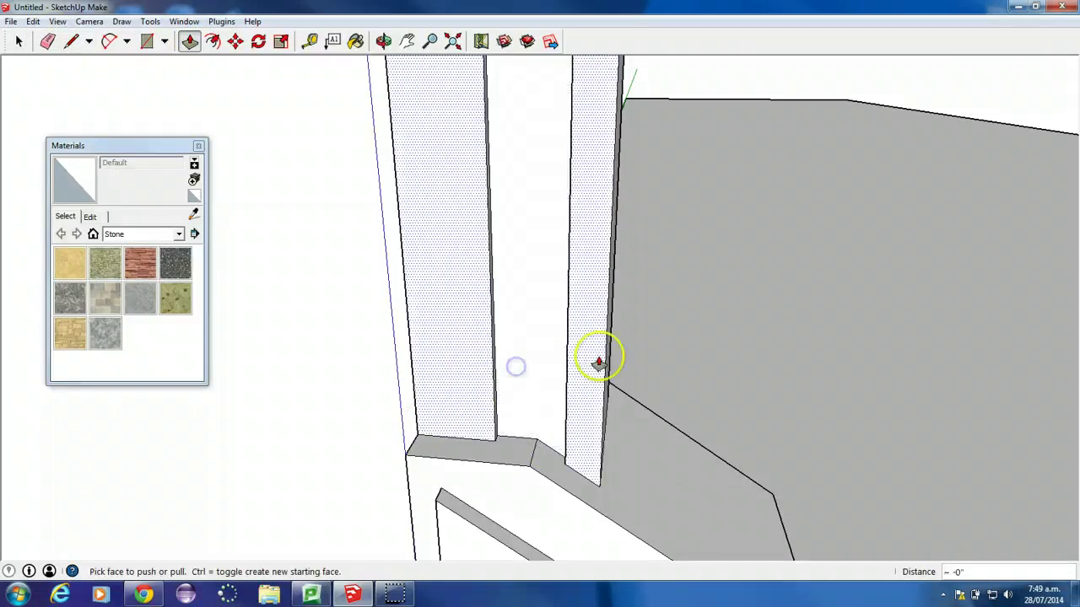
Push/Pull the small end face at the groove's top up about 5/16" to lengthen the groove
{"action": "middle_click_drag", "start_coordinate": [604, 361], "coordinate": [513, 383]}
{"action": "scroll", "coordinate": [516, 378], "scroll_direction": "down", "scroll_amount": 2}
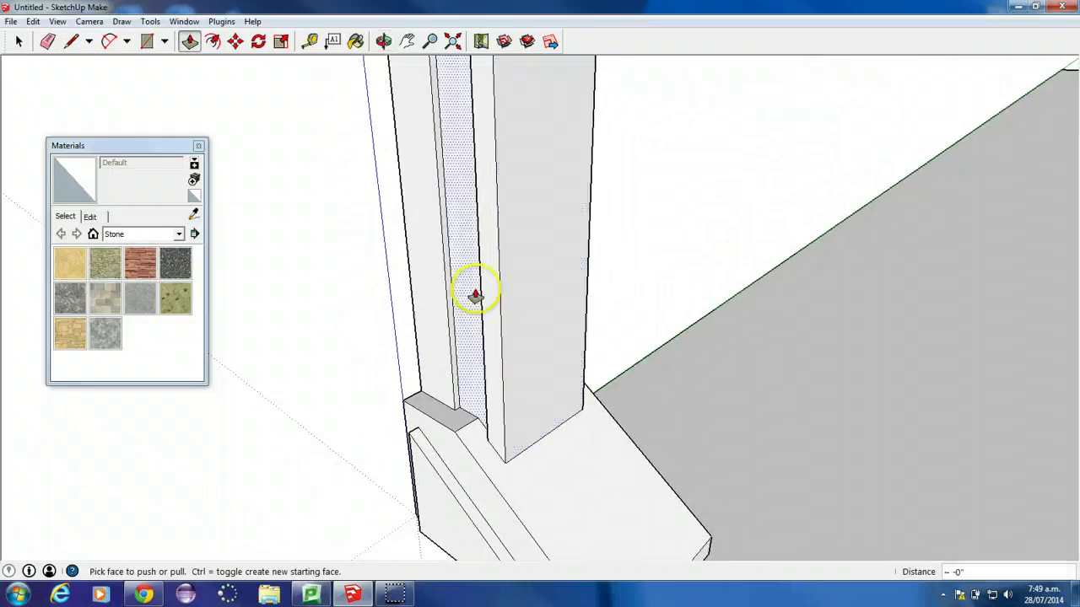
{"action": "scroll", "coordinate": [477, 292], "scroll_direction": "down", "scroll_amount": 2}
{"action": "scroll", "coordinate": [482, 301], "scroll_direction": "down", "scroll_amount": 1}
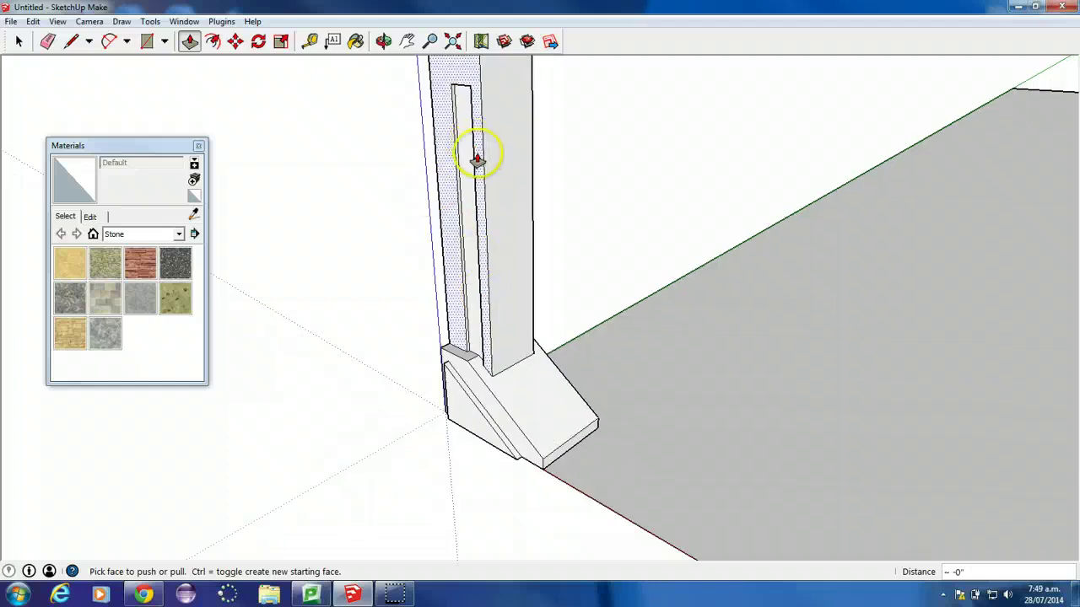
{"action": "middle_click_drag", "start_coordinate": [446, 149], "coordinate": [489, 234]}
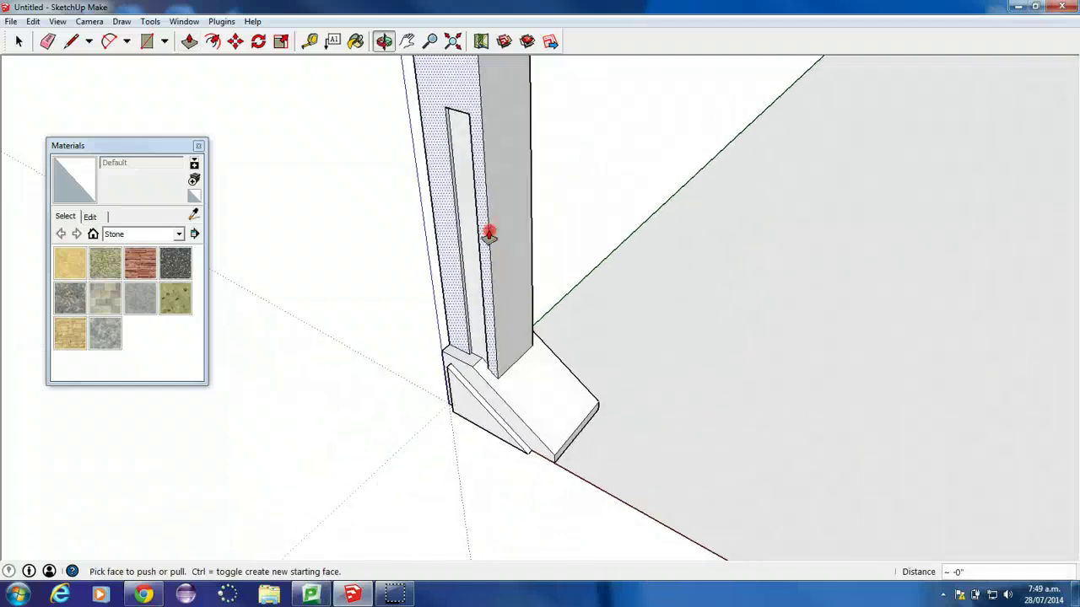
{"action": "scroll", "coordinate": [394, 121], "scroll_direction": "down", "scroll_amount": 2}
{"action": "middle_click_drag", "start_coordinate": [370, 138], "coordinate": [480, 186]}
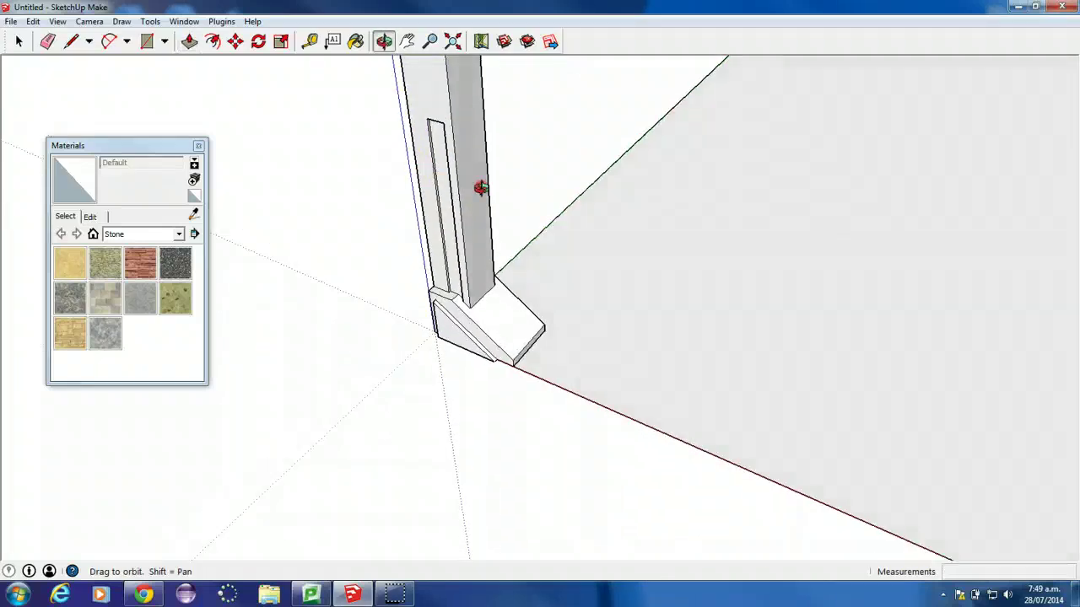
{"action": "middle_click_drag", "start_coordinate": [405, 121], "coordinate": [513, 231]}
{"action": "scroll", "coordinate": [515, 220], "scroll_direction": "down", "scroll_amount": 3}
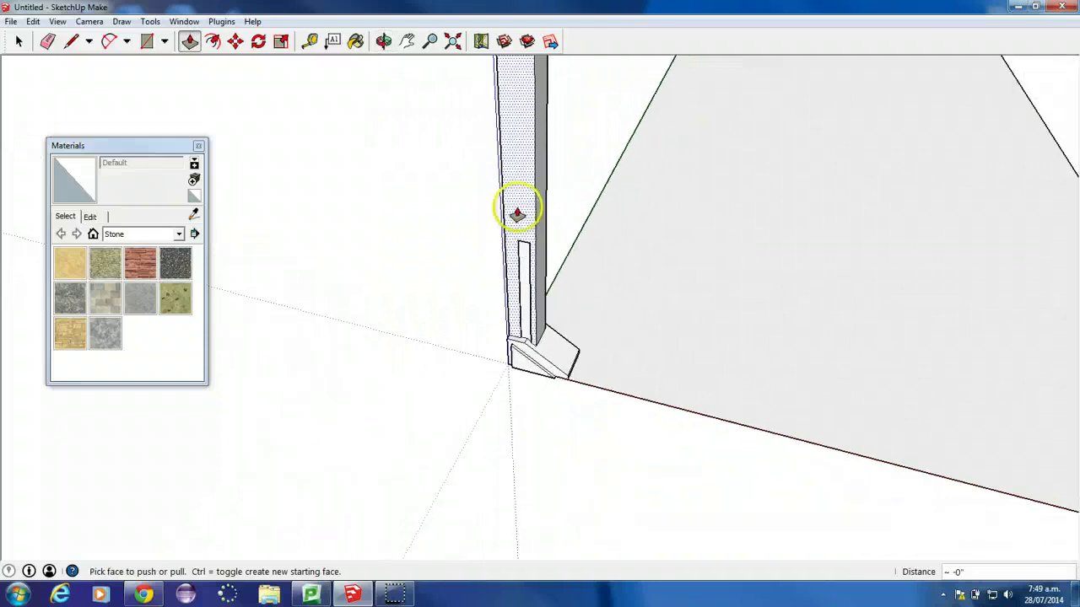
{"action": "middle_click_drag", "start_coordinate": [539, 271], "coordinate": [524, 42]}
{"action": "scroll", "coordinate": [557, 270], "scroll_direction": "up", "scroll_amount": 5}
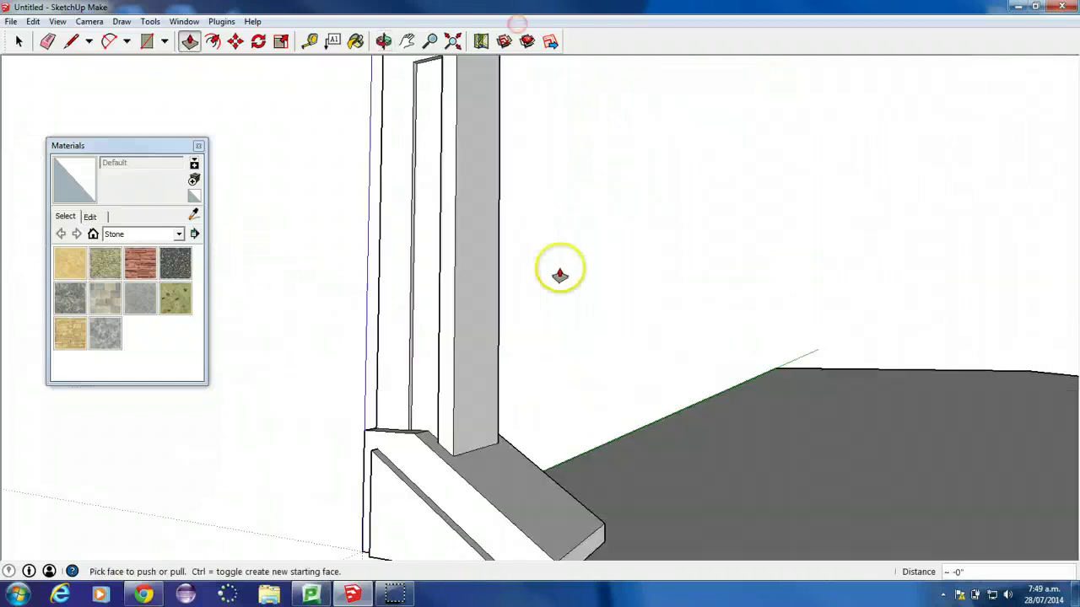
{"action": "middle_click_drag", "start_coordinate": [275, 118], "coordinate": [431, 213]}
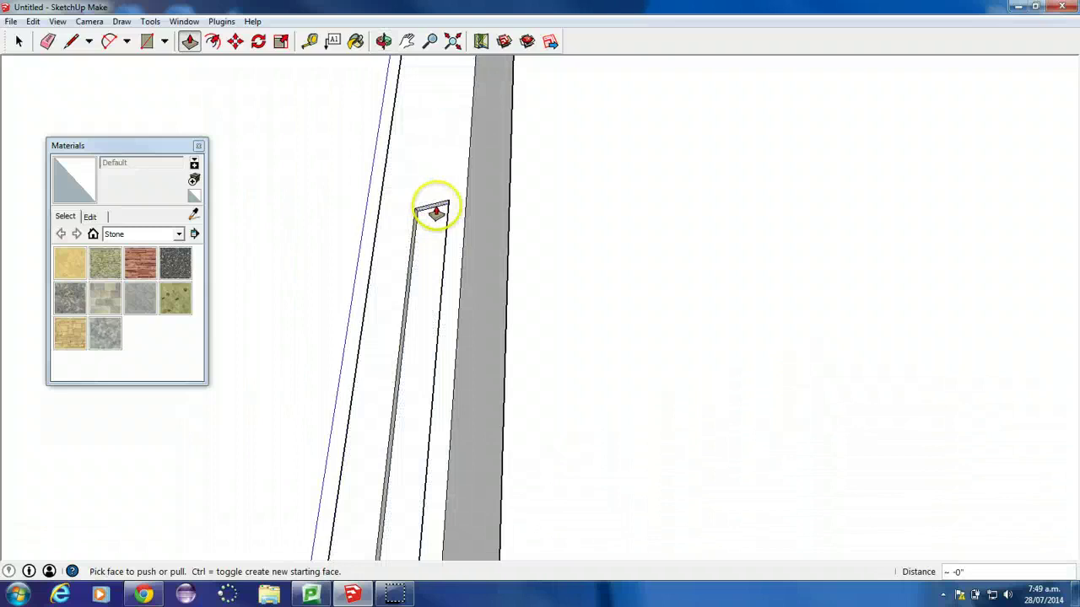
{"action": "left_click_drag", "start_coordinate": [436, 213], "coordinate": [439, 67]}
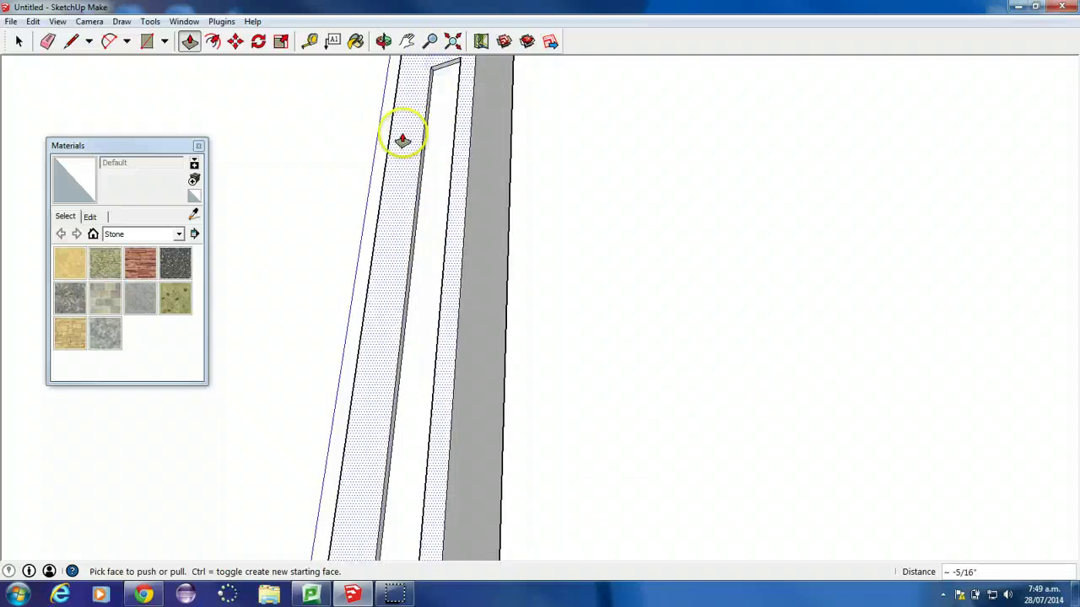
Push/Pull the groove's top end face up about another 7/16", towards the top of the column
{"action": "middle_click_drag", "start_coordinate": [403, 139], "coordinate": [414, 475]}
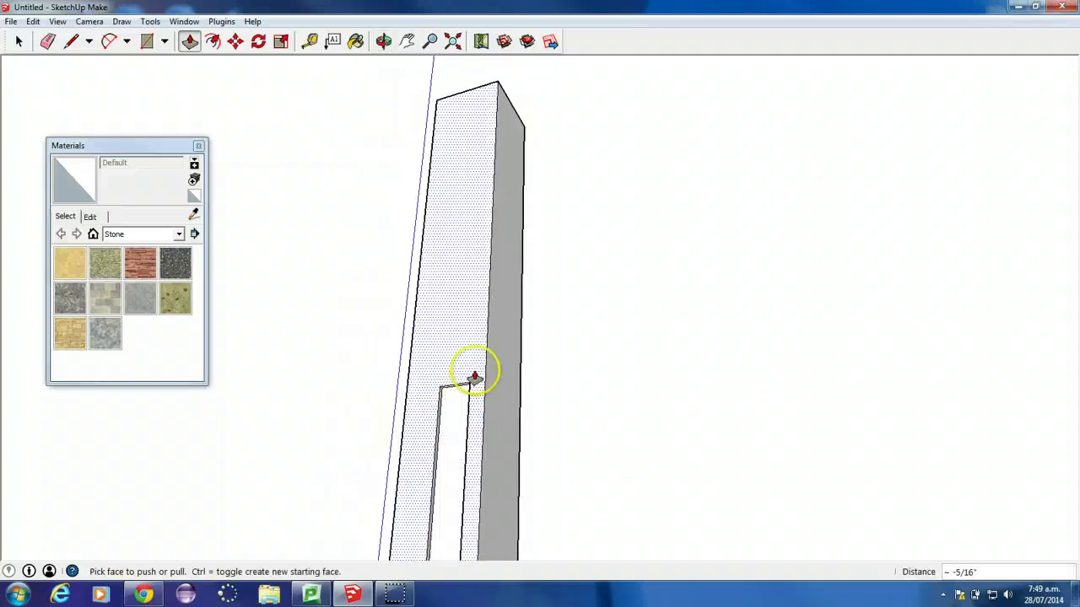
{"action": "scroll", "coordinate": [455, 393], "scroll_direction": "up", "scroll_amount": 3}
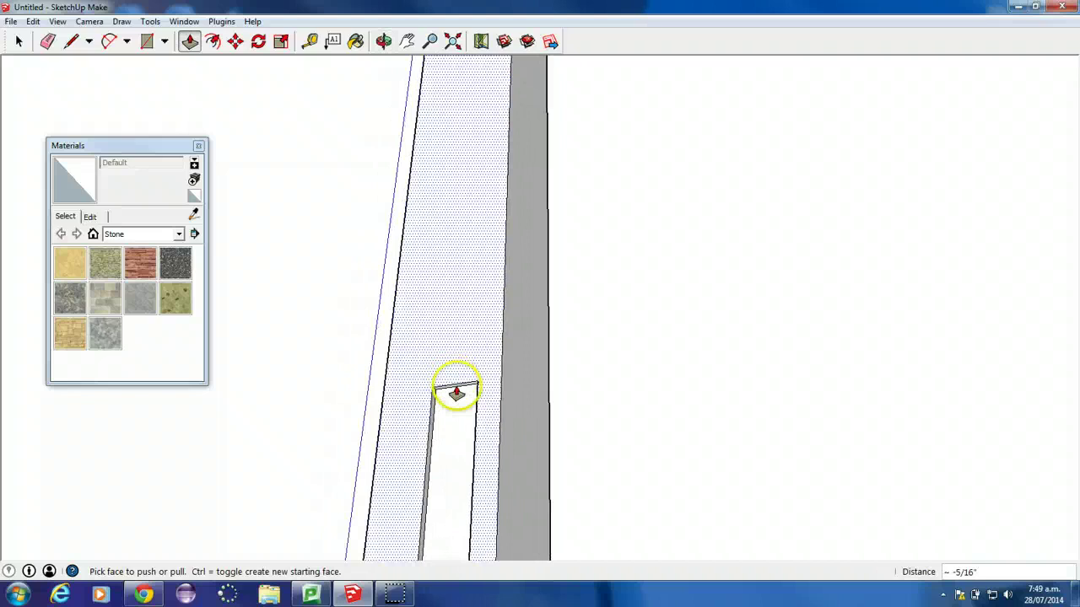
{"action": "left_click_drag", "start_coordinate": [458, 387], "coordinate": [477, 105]}
View the whole column, switch to the browser to compare it with the hallway reference image, and move the image aside
{"action": "scroll", "coordinate": [497, 154], "scroll_direction": "down", "scroll_amount": 5}
{"action": "scroll", "coordinate": [461, 174], "scroll_direction": "down", "scroll_amount": 3}
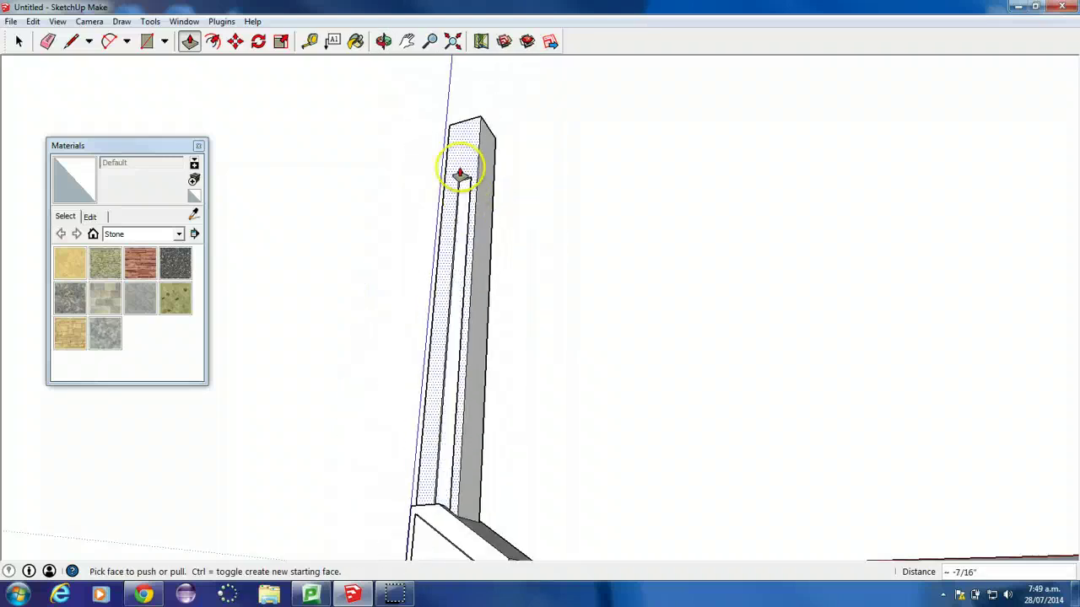
{"action": "middle_click_drag", "start_coordinate": [461, 165], "coordinate": [506, 370]}
{"action": "scroll", "coordinate": [488, 381], "scroll_direction": "down", "scroll_amount": 4}
{"action": "scroll", "coordinate": [539, 365], "scroll_direction": "up", "scroll_amount": 1}
{"action": "scroll", "coordinate": [540, 365], "scroll_direction": "down", "scroll_amount": 1}
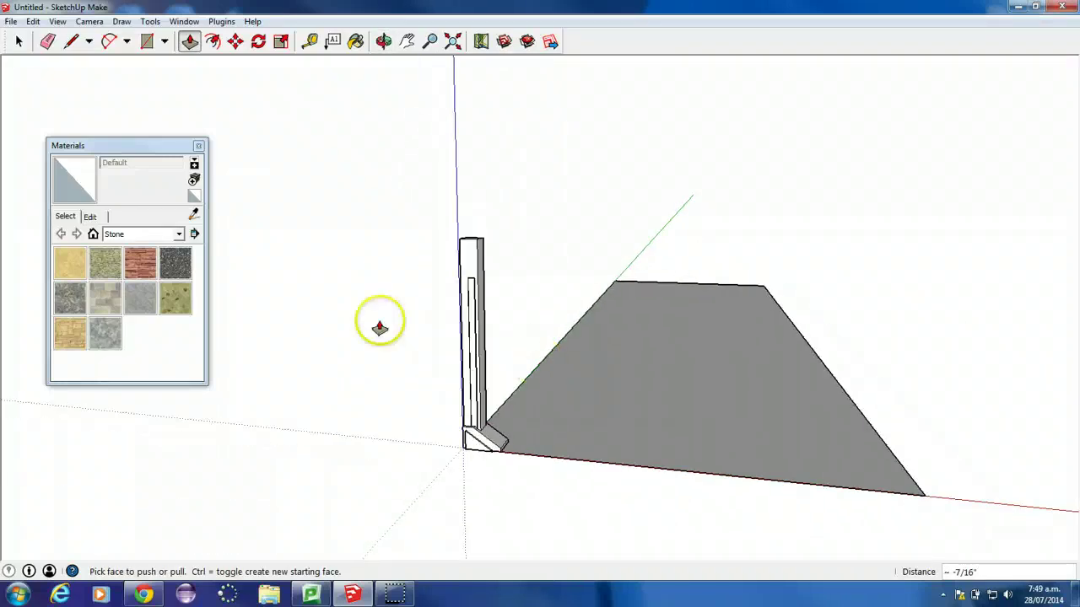
{"action": "left_click", "coordinate": [143, 595]}
{"action": "mouse_move", "coordinate": [538, 169]}
{"action": "left_mouse_down"}
{"action": "mouse_move", "coordinate": [437, 112]}
{"action": "mouse_move", "coordinate": [271, 131]}
{"action": "left_mouse_up"}
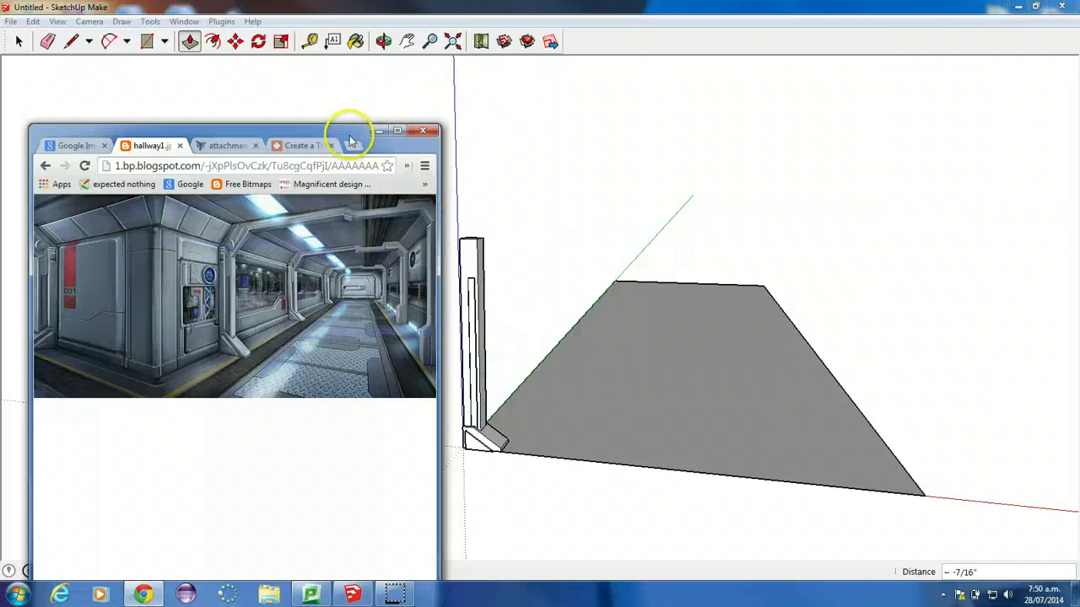
{"action": "mouse_move", "coordinate": [353, 138]}
{"action": "left_mouse_down"}
{"action": "mouse_move", "coordinate": [105, 120]}
{"action": "mouse_move", "coordinate": [361, 142]}
{"action": "mouse_move", "coordinate": [0, 128]}
{"action": "left_mouse_up"}
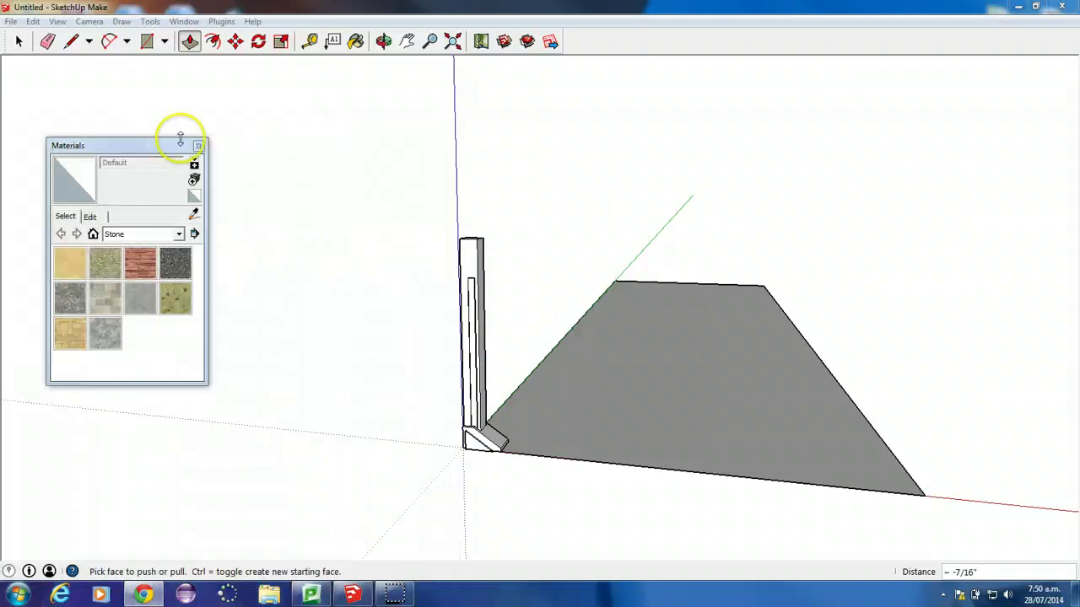
Select all connected geometry of the column and its sloped base, make it a group, and deselect it
{"action": "left_click", "coordinate": [19, 40]}
{"action": "triple_click", "coordinate": [471, 283]}
{"action": "right_click", "coordinate": [467, 267]}
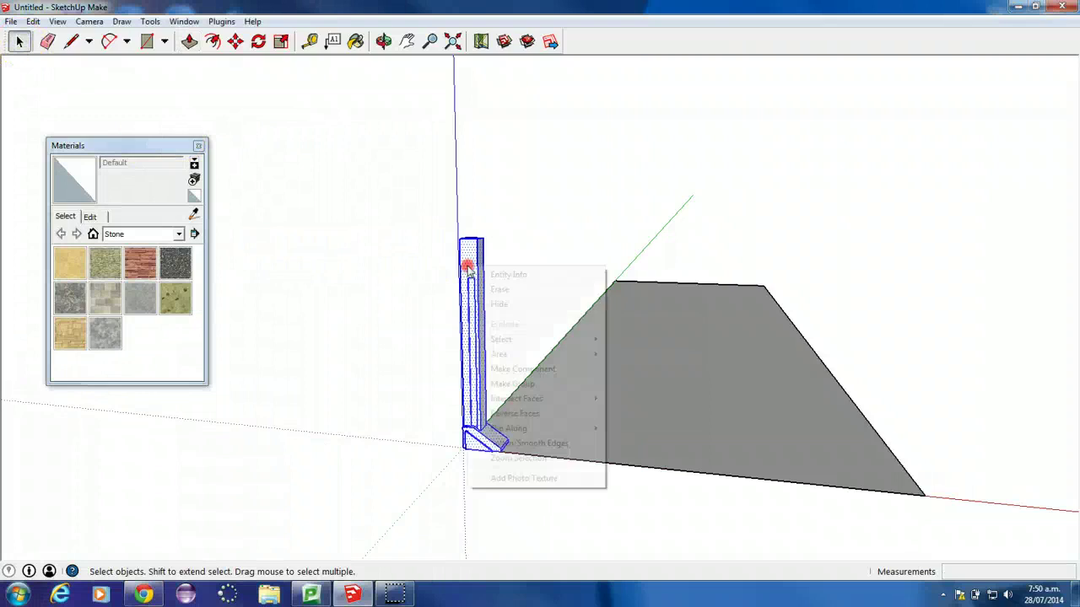
{"action": "left_click", "coordinate": [506, 383]}
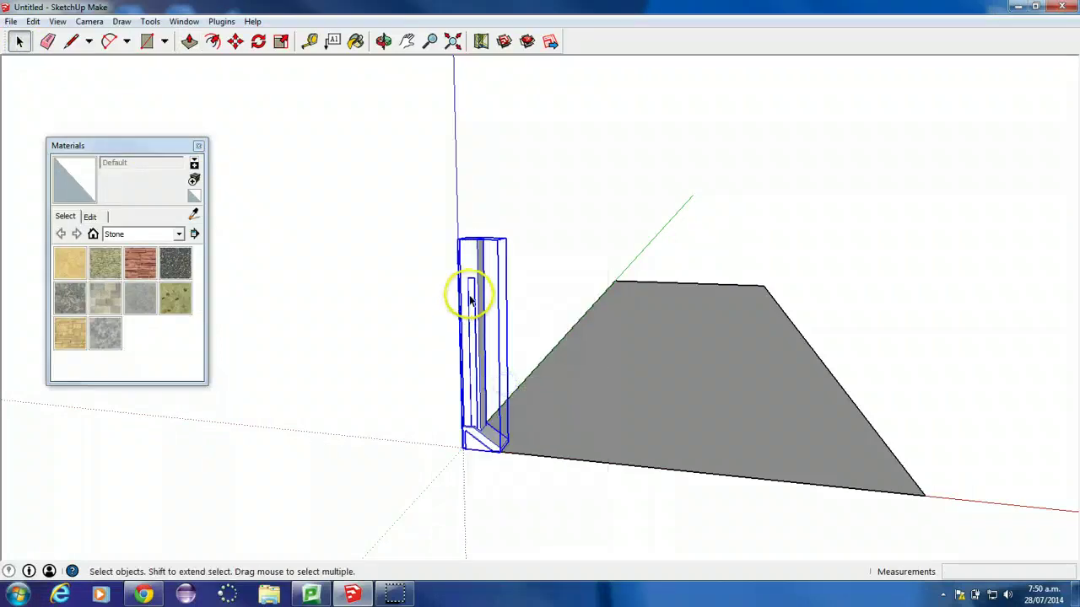
{"action": "left_click", "coordinate": [362, 302]}
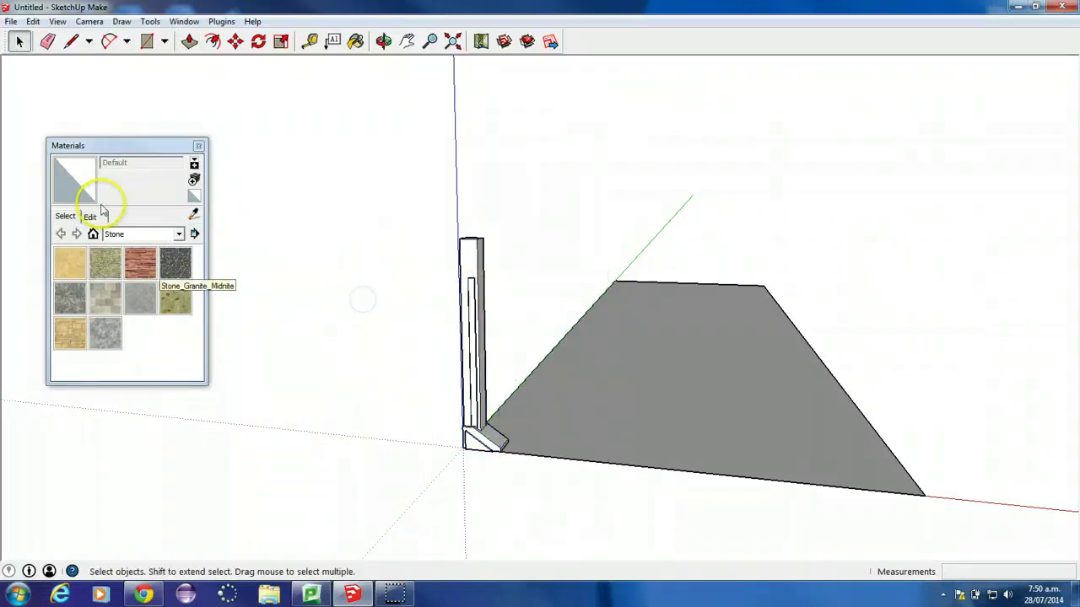
Bring the hallway reference image back into view, examine its wall frames, and move it out of the way
{"action": "mouse_move", "coordinate": [0, 244]}
{"action": "left_mouse_down"}
{"action": "mouse_move", "coordinate": [280, 248]}
{"action": "mouse_move", "coordinate": [375, 214]}
{"action": "left_mouse_up"}
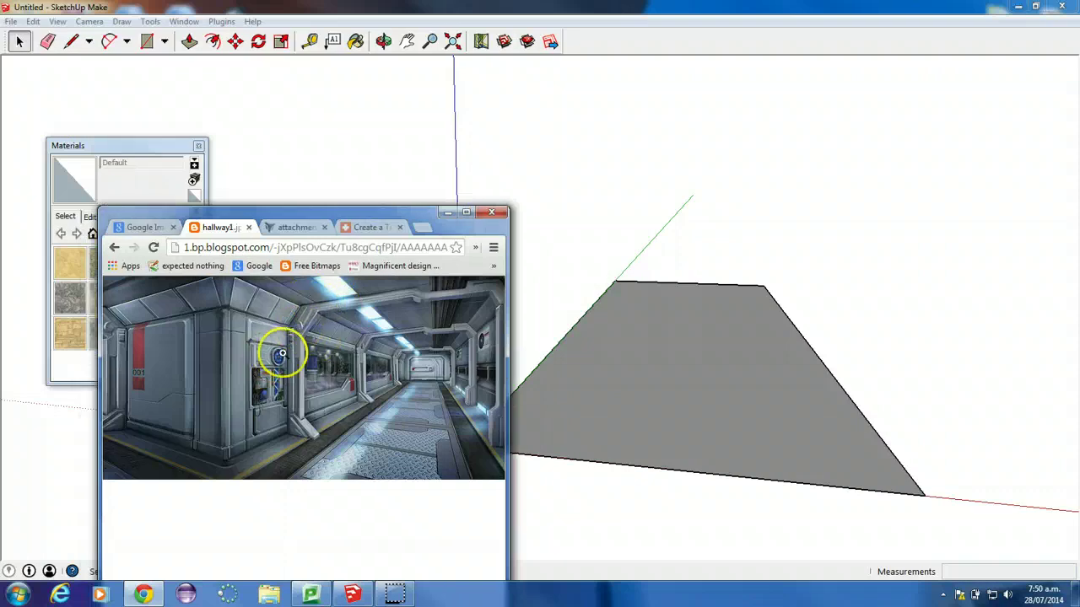
{"action": "left_click", "coordinate": [447, 212]}
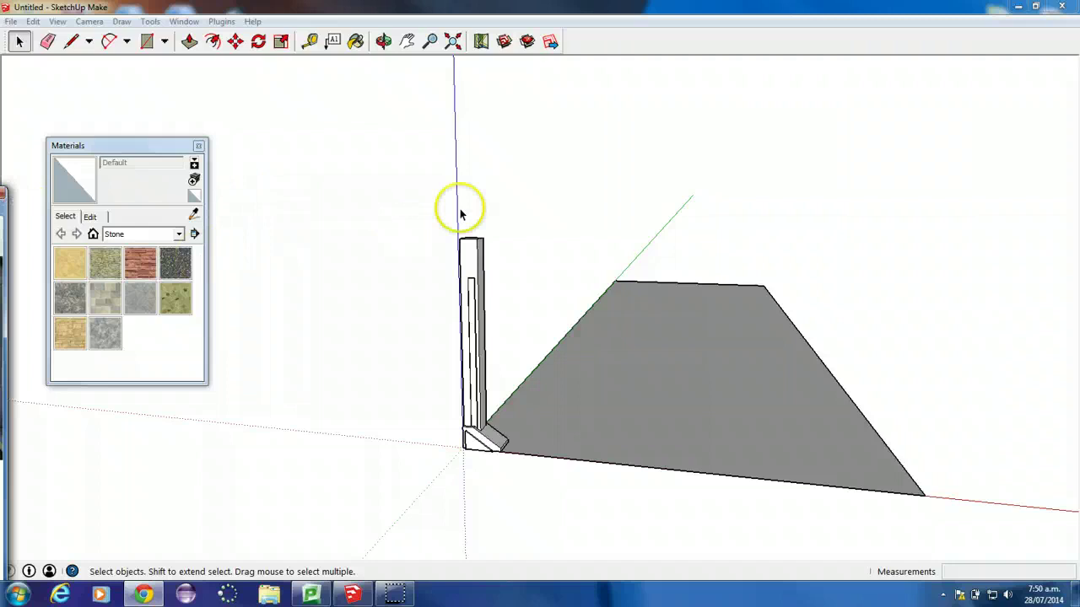
{"action": "left_click", "coordinate": [71, 41]}
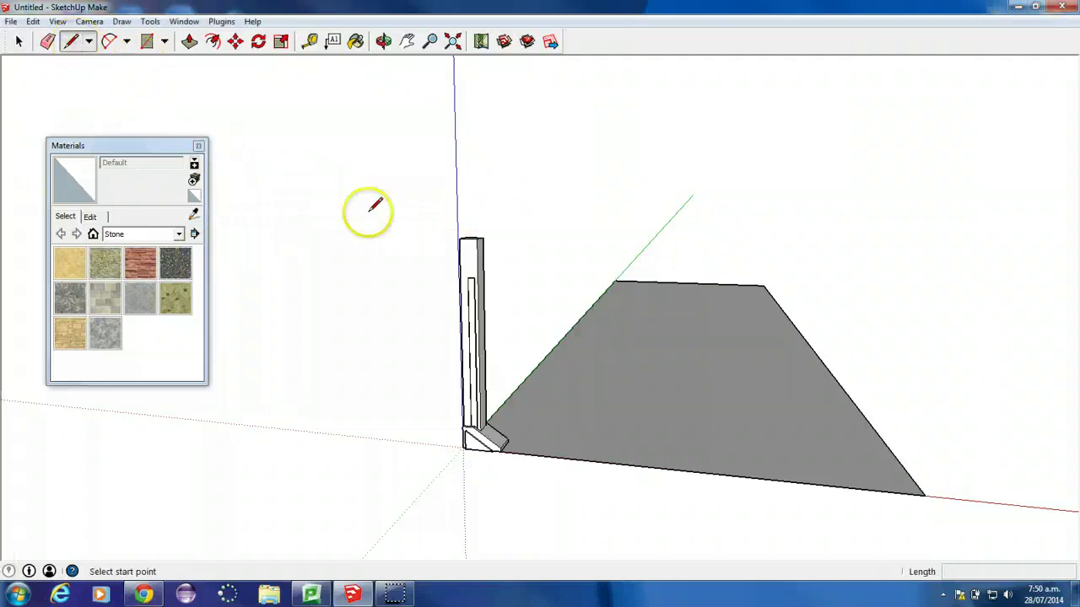
{"action": "left_click", "coordinate": [462, 240]}
{"action": "middle_click_drag", "start_coordinate": [504, 186], "coordinate": [548, 204]}
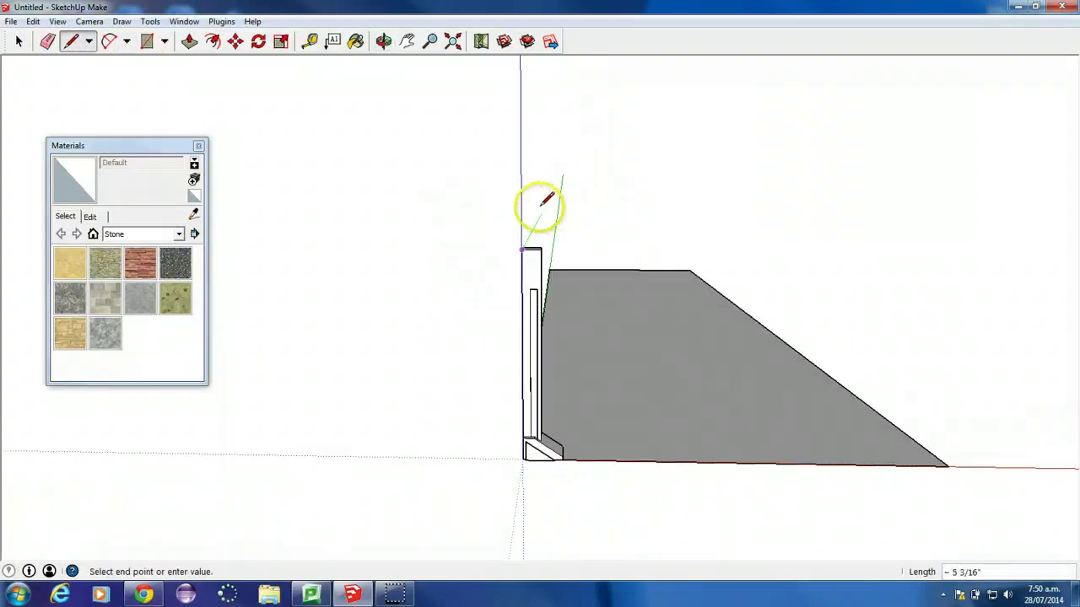
{"action": "key", "text": "Escape"}
Draw a line straight up along the blue axis from the column's top outer corner
{"action": "scroll", "coordinate": [569, 287], "scroll_direction": "up", "scroll_amount": 2}
{"action": "scroll", "coordinate": [396, 211], "scroll_direction": "down", "scroll_amount": 4}
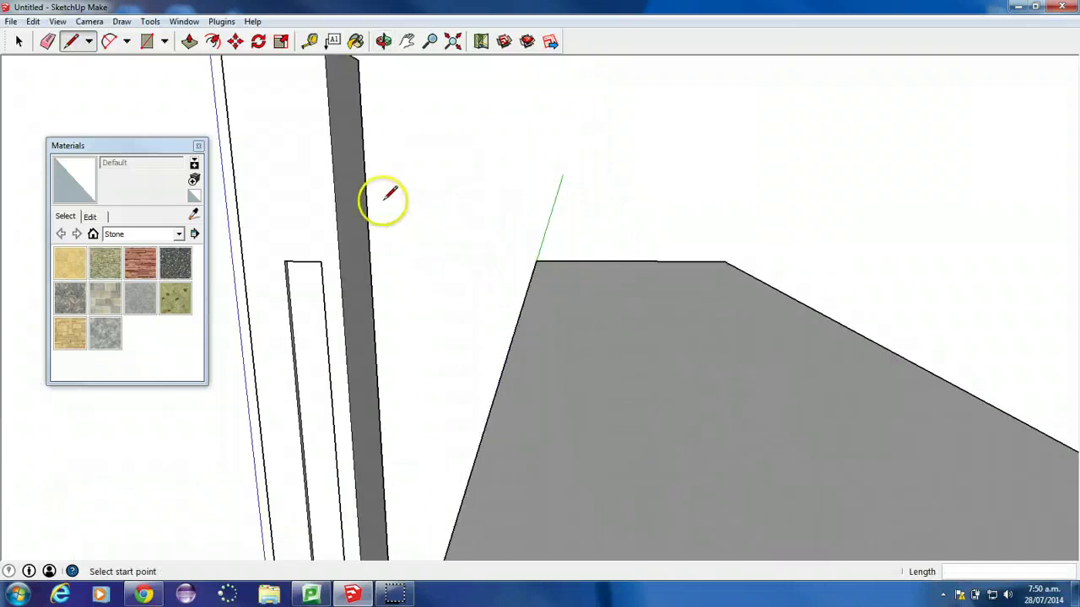
{"action": "mouse_move", "coordinate": [345, 140]}
{"action": "middle_mouse_down"}
{"action": "mouse_move", "coordinate": [424, 265]}
{"action": "mouse_move", "coordinate": [517, 304]}
{"action": "middle_mouse_up"}
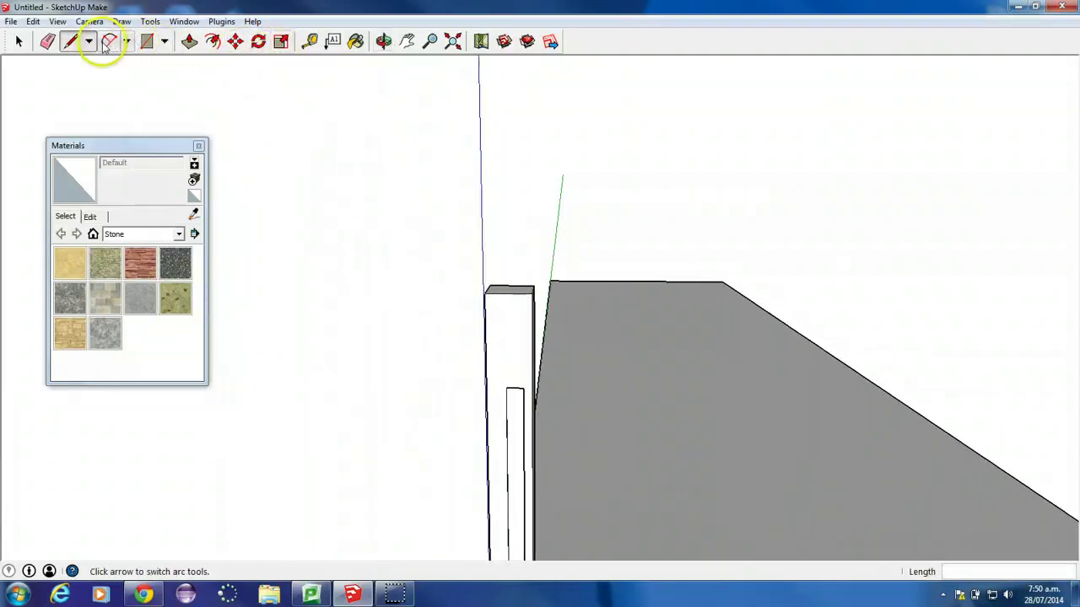
{"action": "left_click", "coordinate": [483, 293]}
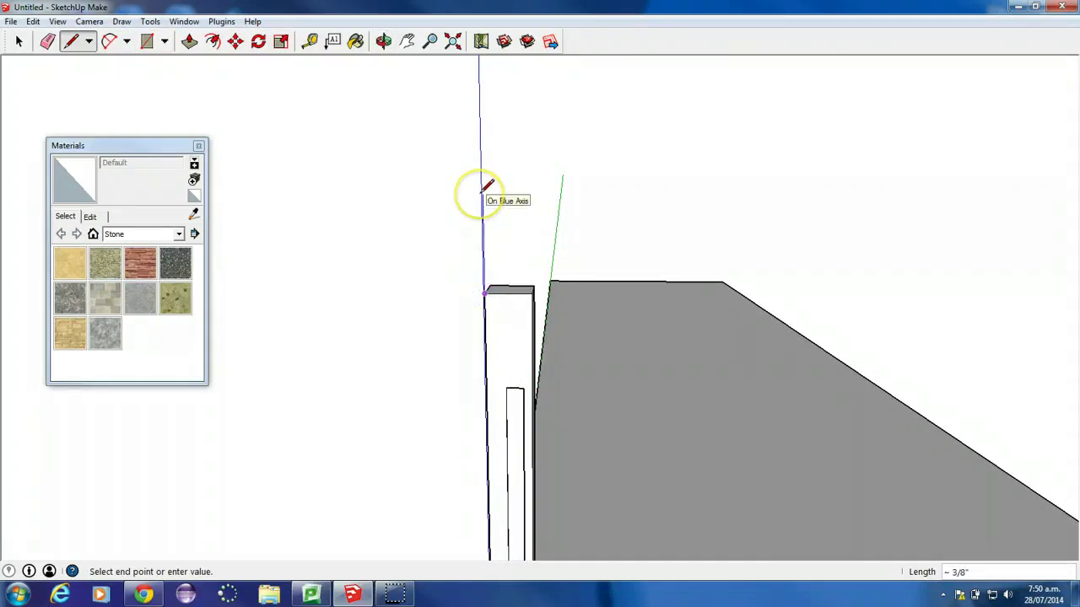
{"action": "left_click", "coordinate": [481, 124]}
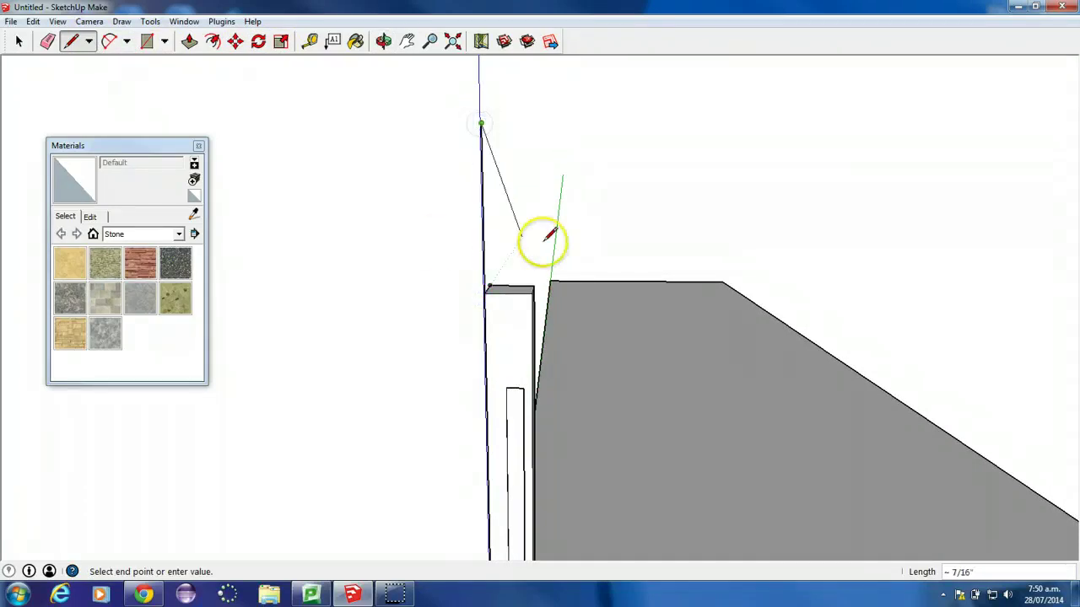
{"action": "key", "text": "Escape"}
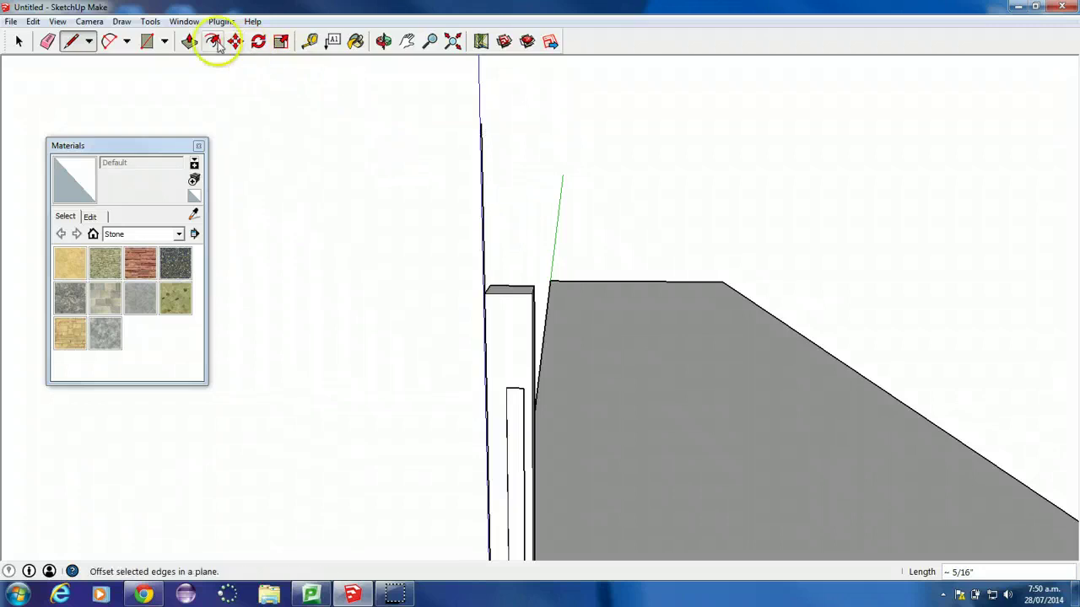
Rotate the vertical line 45 degrees about the column's top outer corner, so that it slants inward over the floor
{"action": "left_click", "coordinate": [263, 45]}
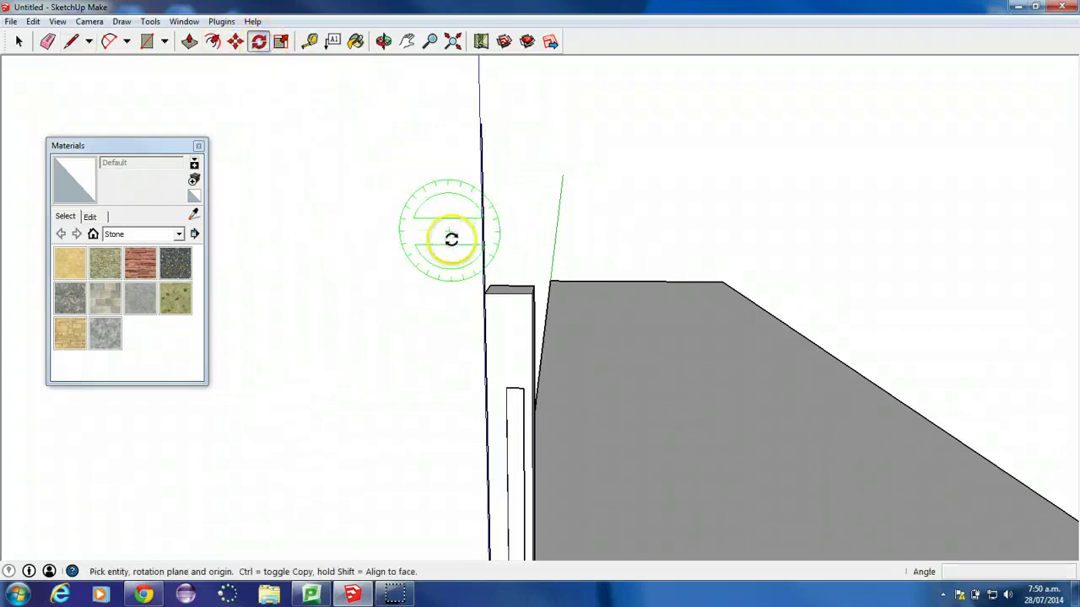
{"action": "scroll", "coordinate": [485, 292], "scroll_direction": "up", "scroll_amount": 1}
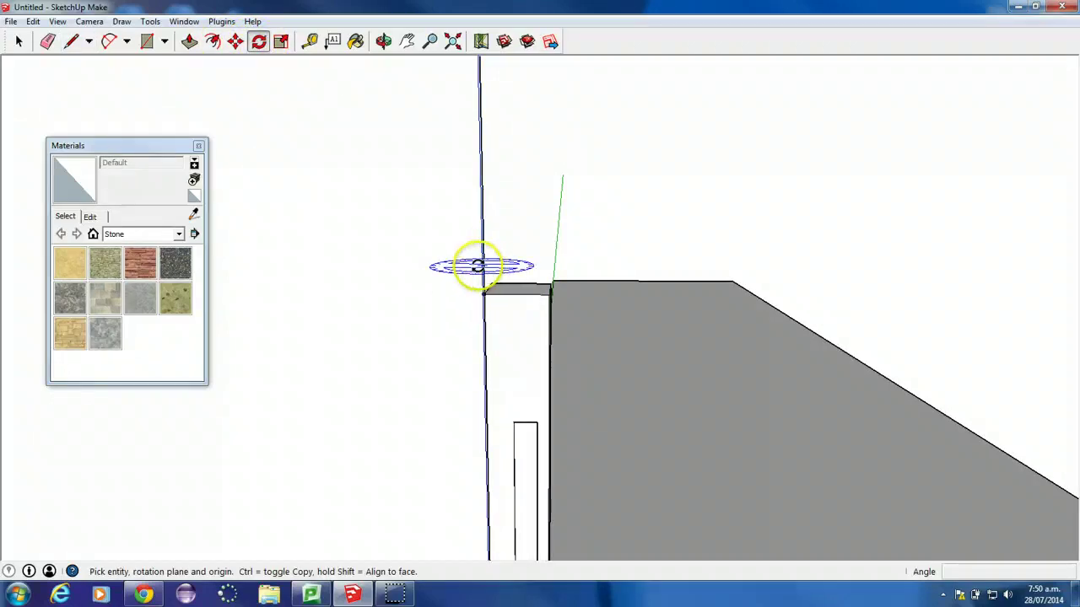
{"action": "scroll", "coordinate": [422, 264], "scroll_direction": "up", "scroll_amount": 1}
{"action": "scroll", "coordinate": [623, 292], "scroll_direction": "down", "scroll_amount": 1}
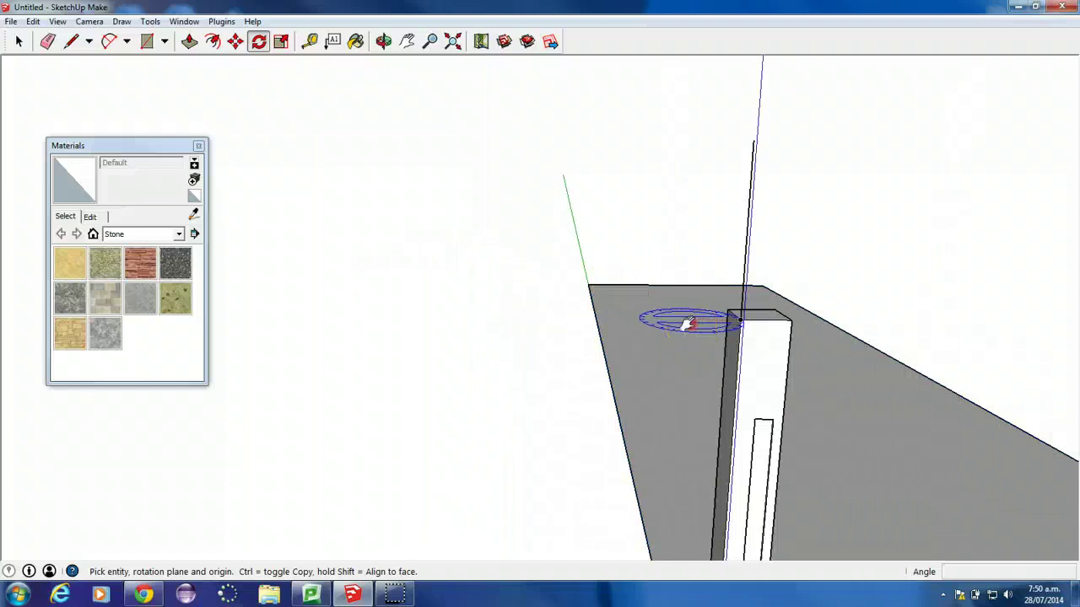
{"action": "middle_click_drag", "start_coordinate": [687, 324], "coordinate": [658, 331]}
{"action": "middle_click_drag", "start_coordinate": [559, 350], "coordinate": [602, 348]}
{"action": "scroll", "coordinate": [440, 335], "scroll_direction": "up", "scroll_amount": 2}
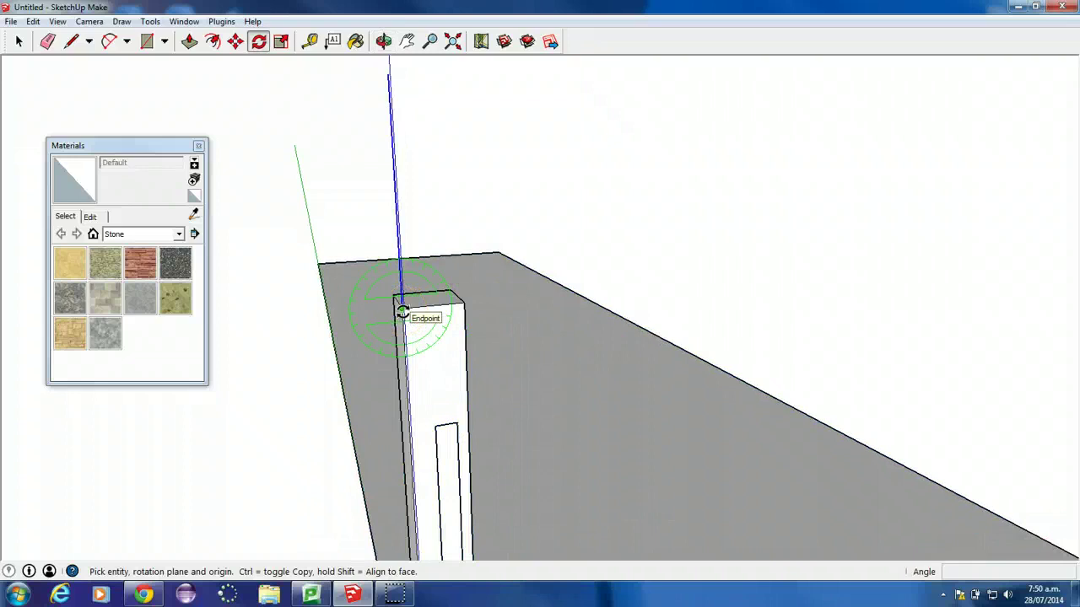
{"action": "scroll", "coordinate": [403, 308], "scroll_direction": "up", "scroll_amount": 1}
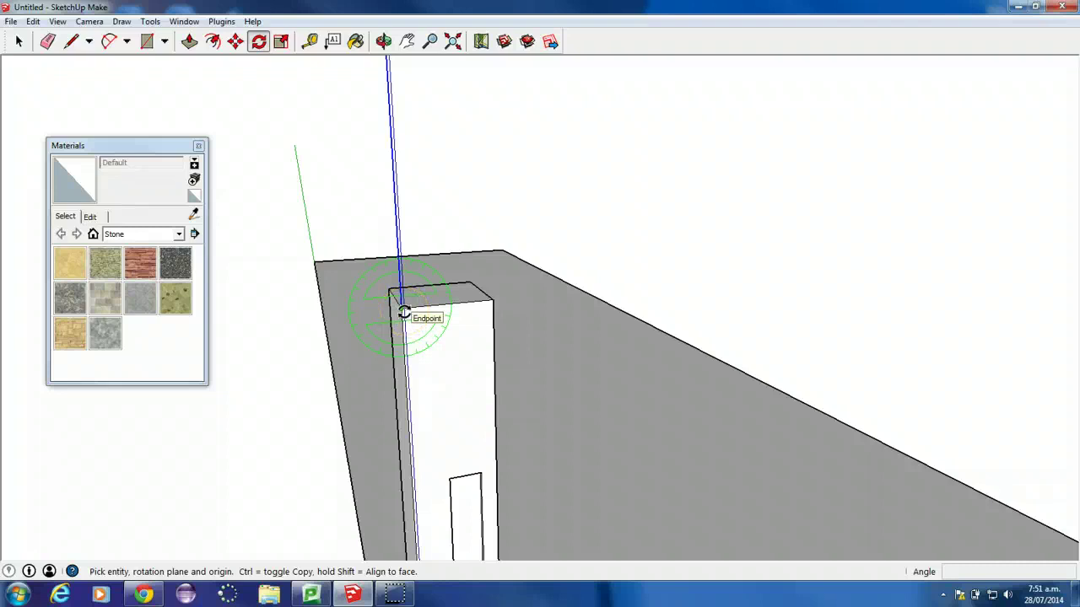
{"action": "left_click", "coordinate": [395, 307]}
{"action": "middle_click_drag", "start_coordinate": [384, 311], "coordinate": [224, 343]}
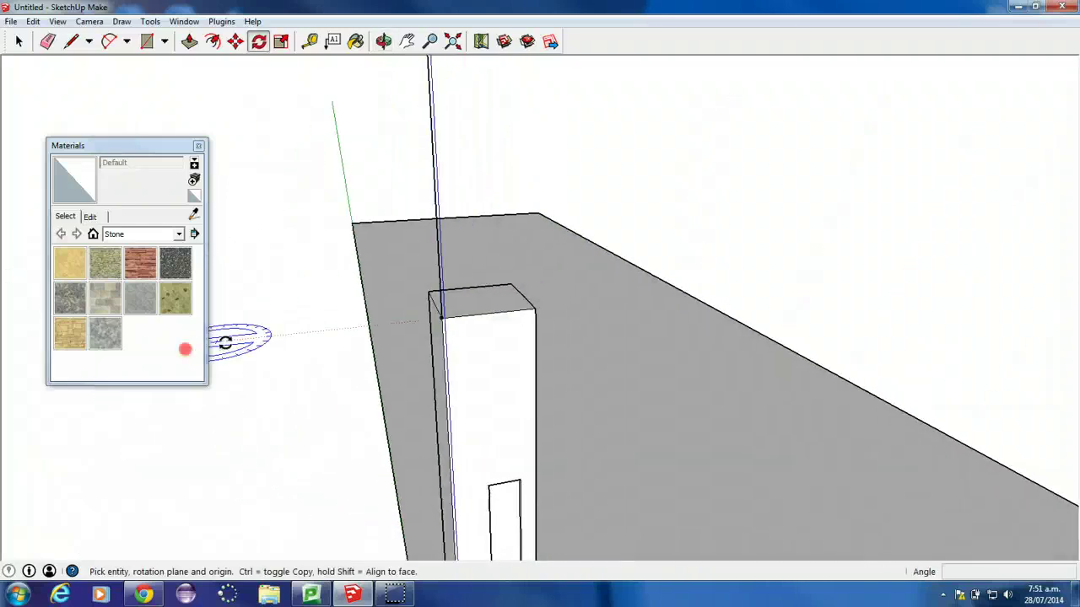
{"action": "left_click", "coordinate": [442, 318]}
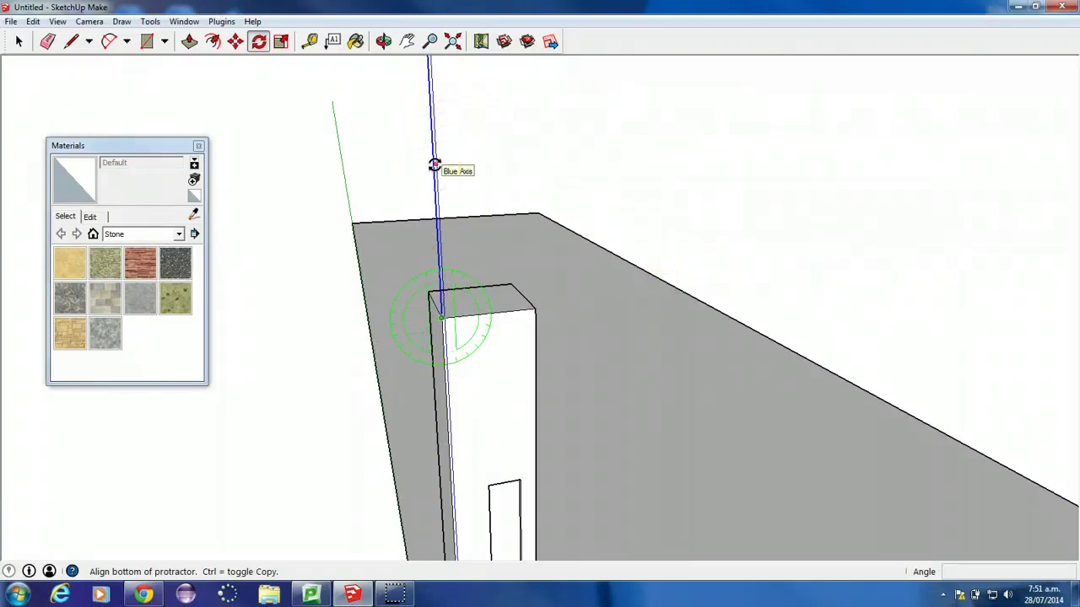
{"action": "left_click_drag", "start_coordinate": [435, 165], "coordinate": [543, 180]}
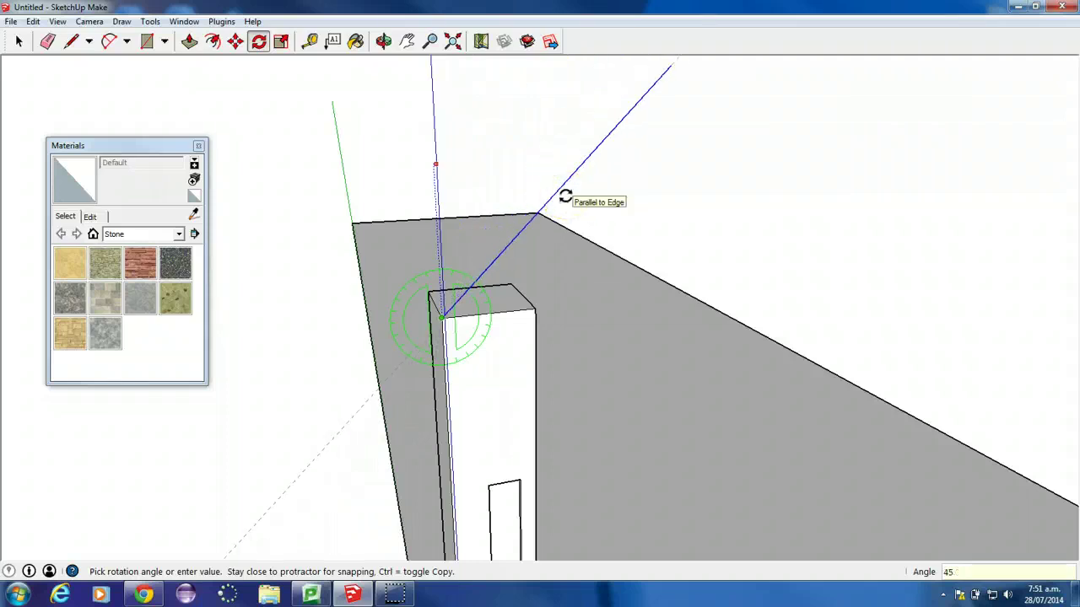
{"action": "left_click_drag", "start_coordinate": [565, 197], "coordinate": [564, 198]}
{"action": "middle_click_drag", "start_coordinate": [699, 337], "coordinate": [602, 309]}
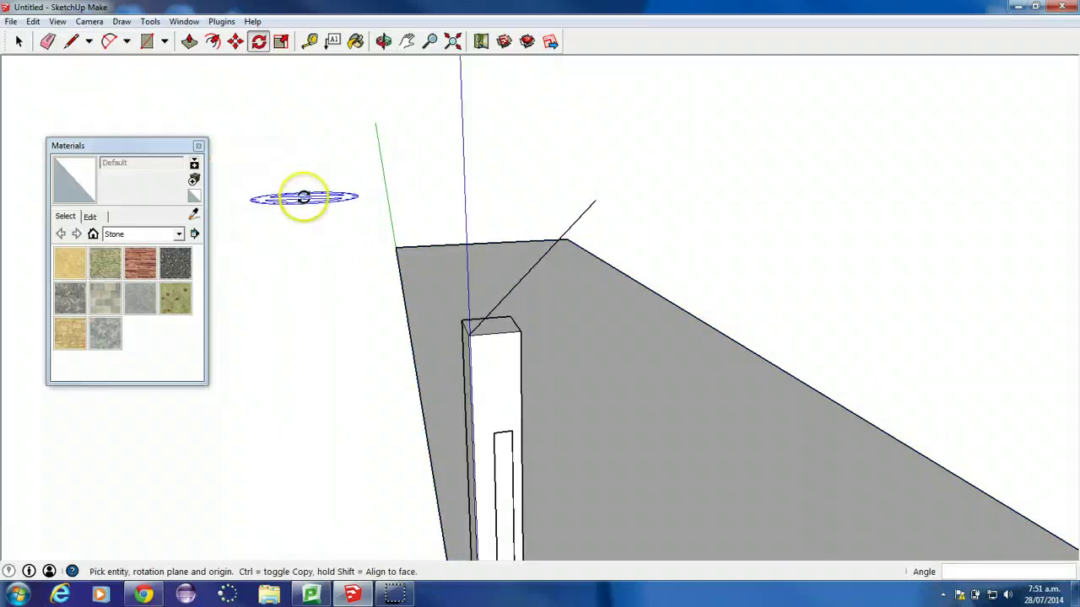
Draw a parallel slanted line from the column's inner edge and join both lines at their upper and lower ends to form a beam face
{"action": "left_click", "coordinate": [72, 41]}
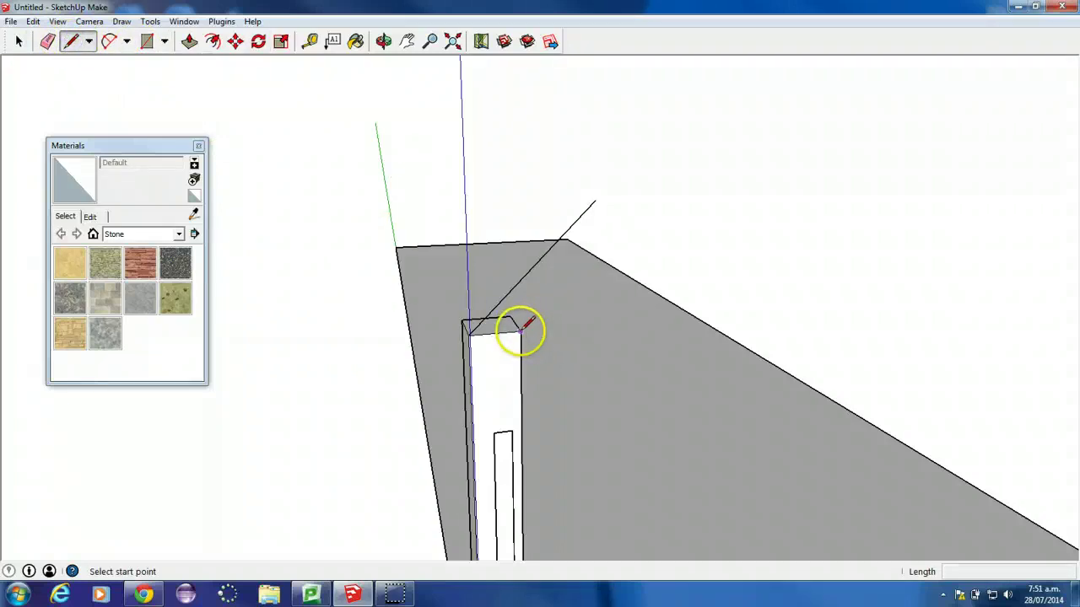
{"action": "left_click", "coordinate": [521, 369]}
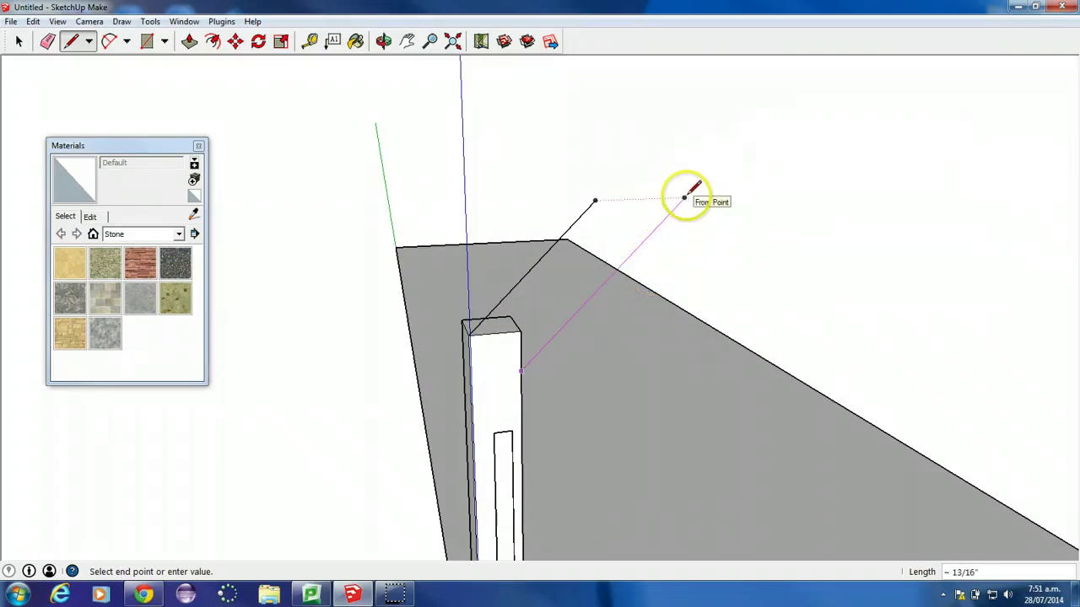
{"action": "left_click", "coordinate": [684, 199]}
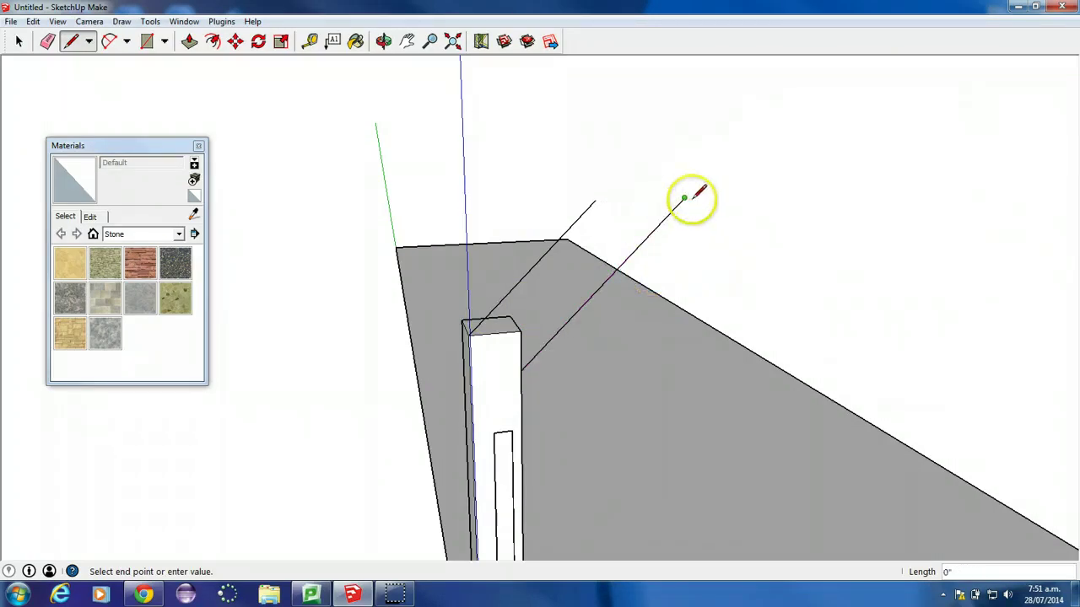
{"action": "left_click", "coordinate": [597, 200]}
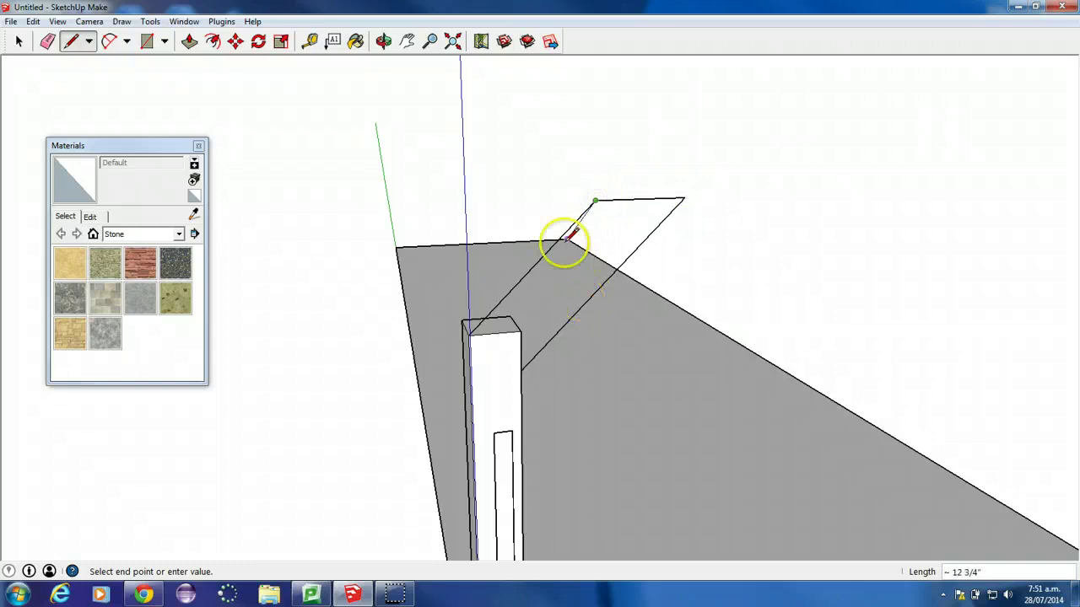
{"action": "left_click", "coordinate": [574, 243]}
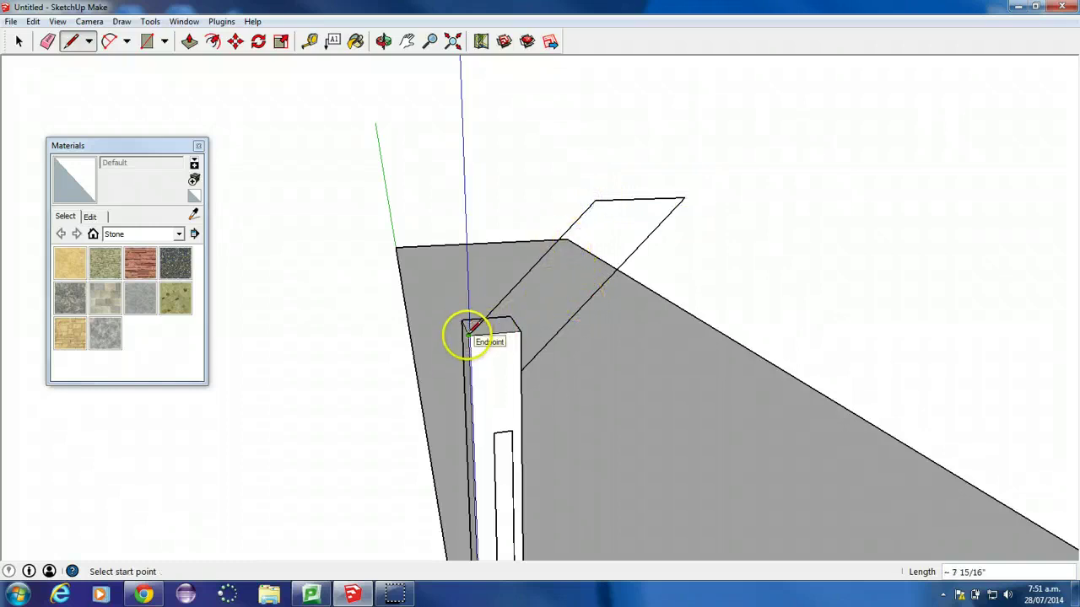
{"action": "left_click", "coordinate": [468, 334]}
{"action": "left_click", "coordinate": [521, 370]}
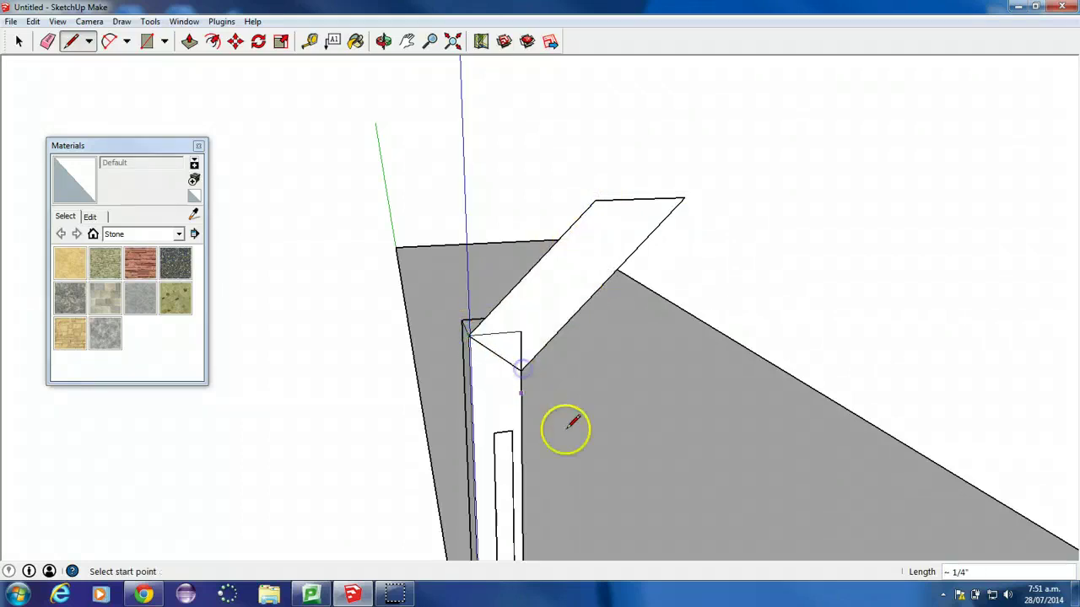
Push/Pull the slanted beam face back about 3/16" to match the column's depth
{"action": "left_click", "coordinate": [189, 41]}
{"action": "left_click", "coordinate": [529, 278]}
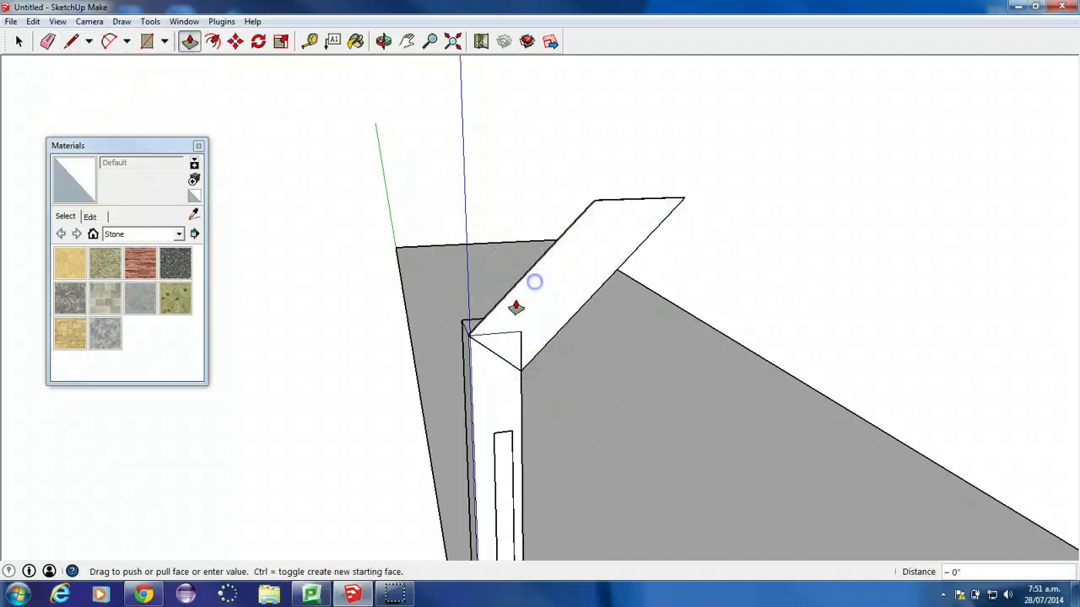
{"action": "left_click", "coordinate": [458, 327]}
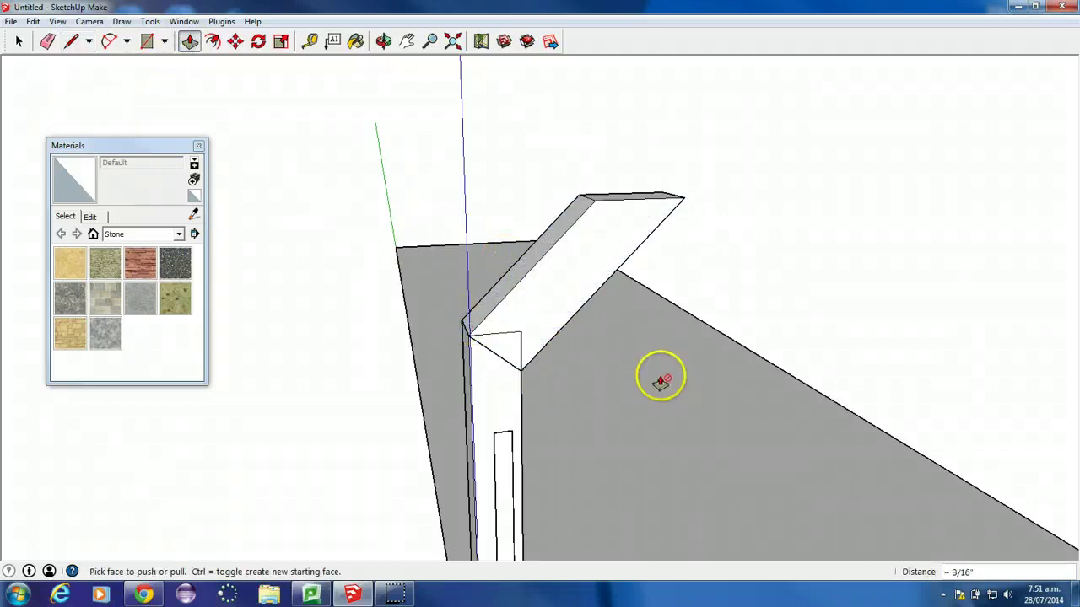
Draw a circle of about 1/16" radius centred on the column's top inner corner, where the beam meets the column
{"action": "middle_click_drag", "start_coordinate": [639, 351], "coordinate": [515, 342]}
{"action": "key", "text": "p"}
{"action": "left_click", "coordinate": [184, 196]}
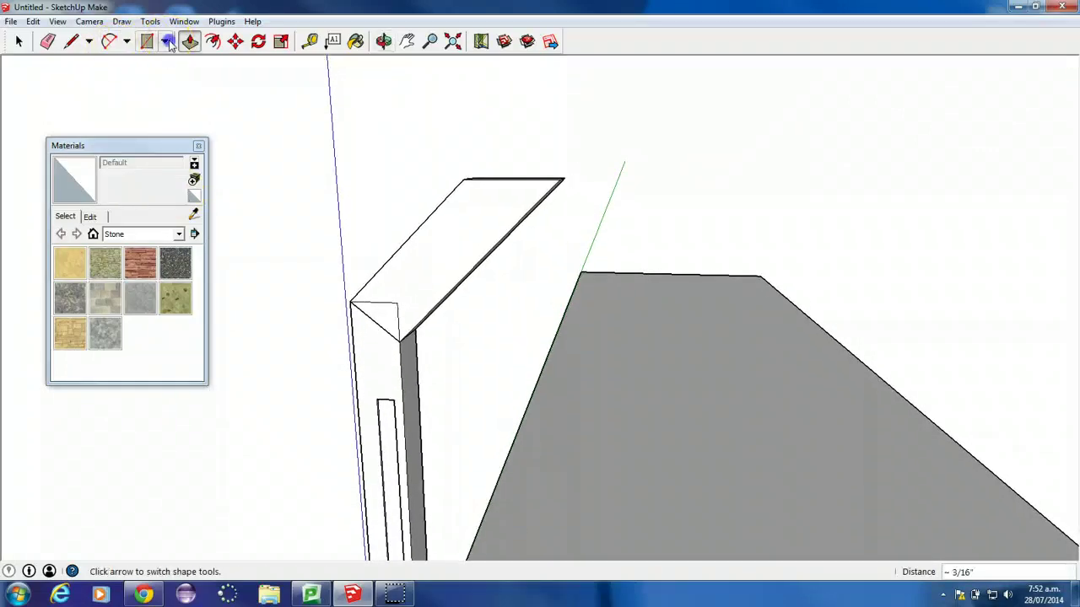
{"action": "left_click", "coordinate": [164, 41]}
{"action": "left_click", "coordinate": [171, 78]}
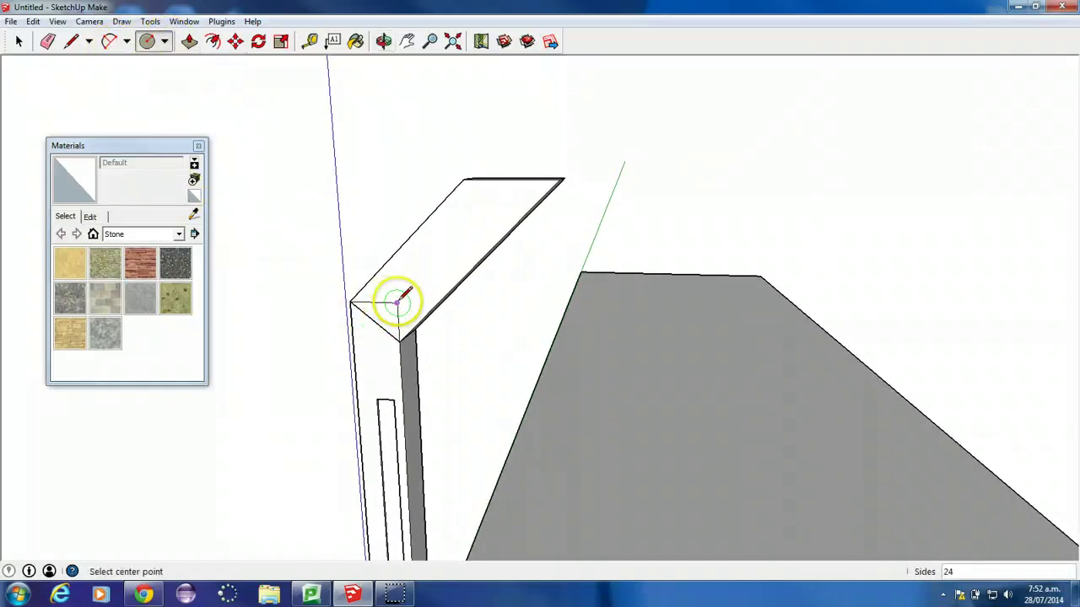
{"action": "left_click", "coordinate": [397, 301]}
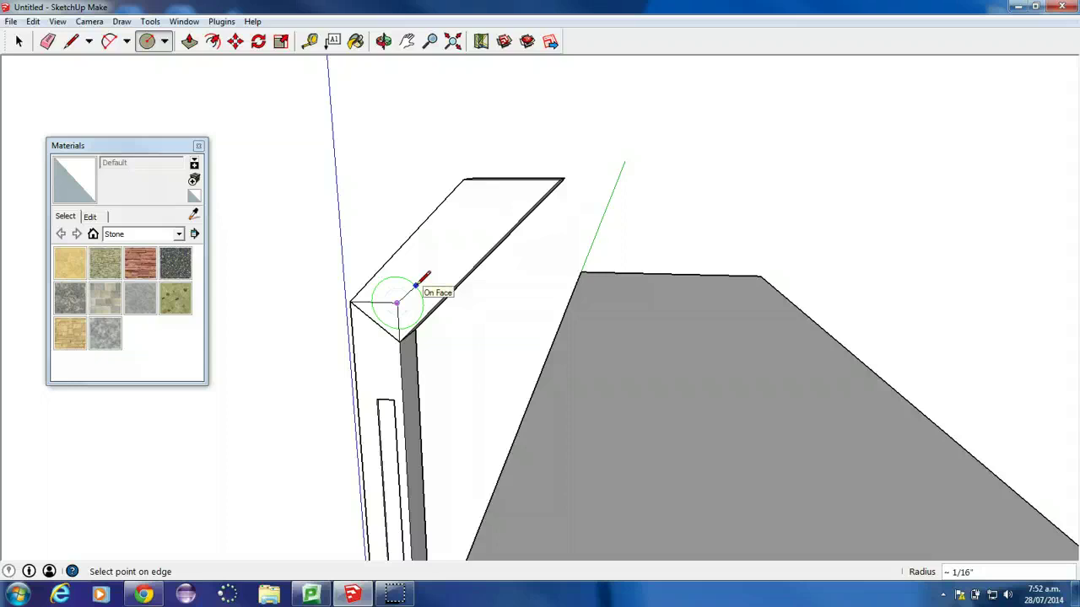
{"action": "left_click", "coordinate": [415, 287]}
Try to erase the column's corner edges inside the circle
{"action": "left_click", "coordinate": [49, 42]}
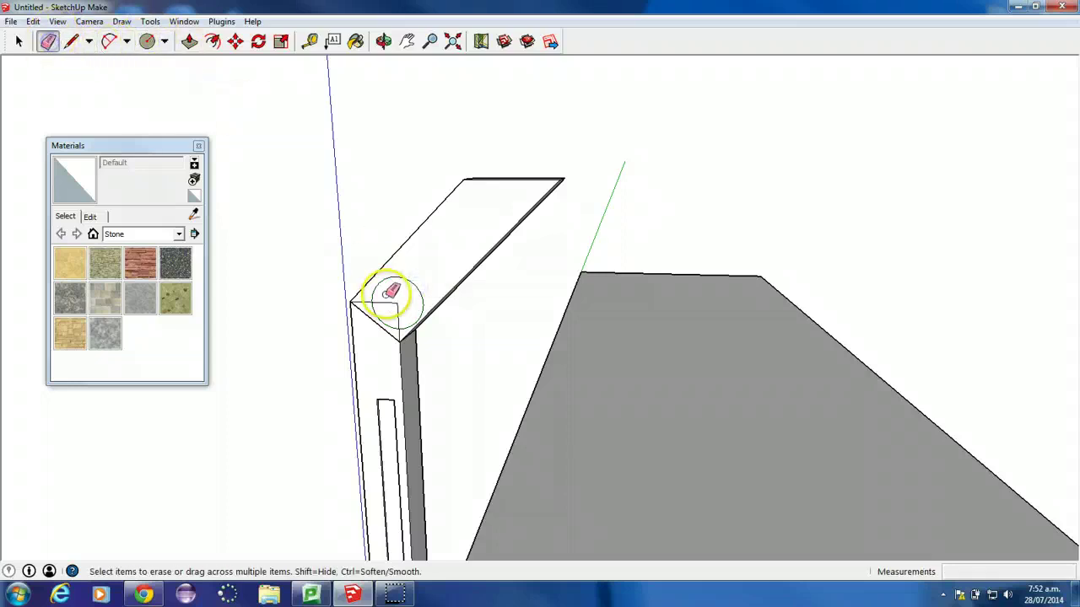
{"action": "left_click", "coordinate": [395, 301]}
{"action": "key", "text": "ctrl+z"}
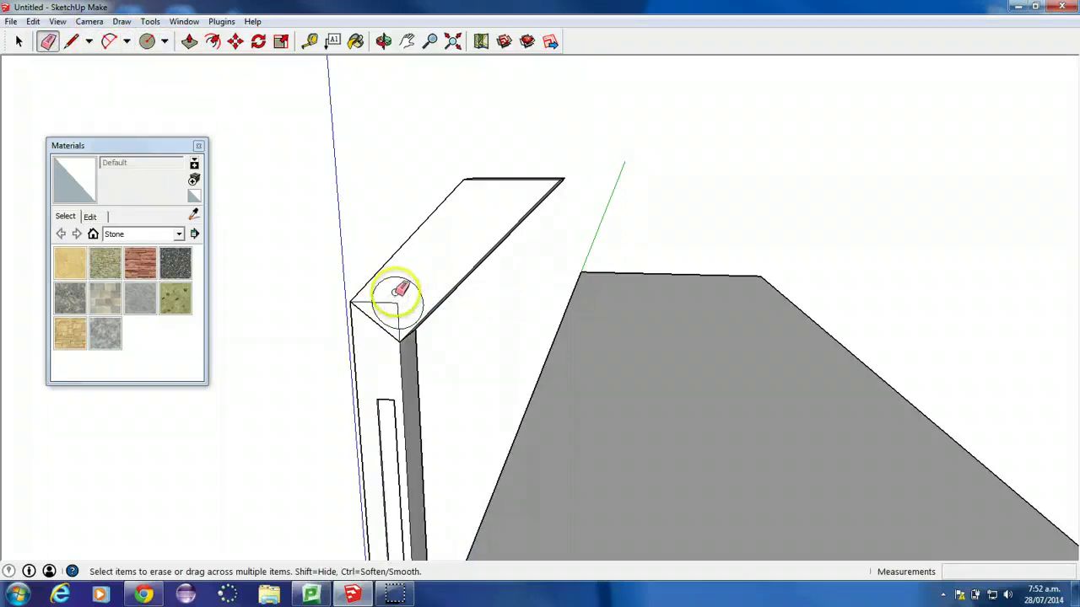
{"action": "scroll", "coordinate": [397, 302], "scroll_direction": "up", "scroll_amount": 3}
{"action": "left_click", "coordinate": [386, 301]}
{"action": "key", "text": "ctrl+z"}
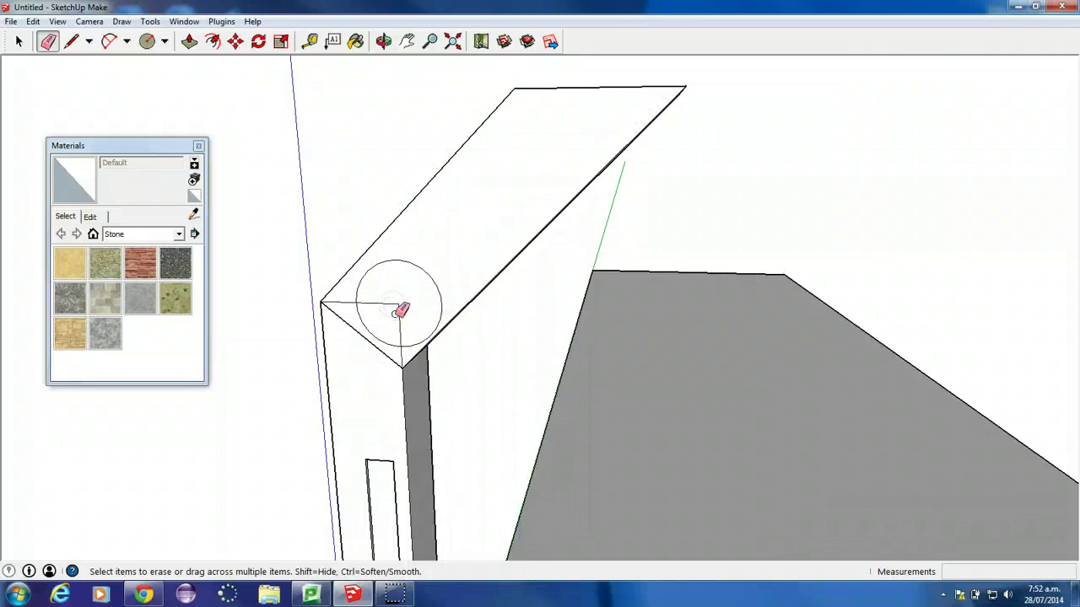
Push/Pull the circle slightly outward as a thin disc over the joint between column and beam
{"action": "left_click", "coordinate": [191, 42]}
{"action": "left_click", "coordinate": [390, 291]}
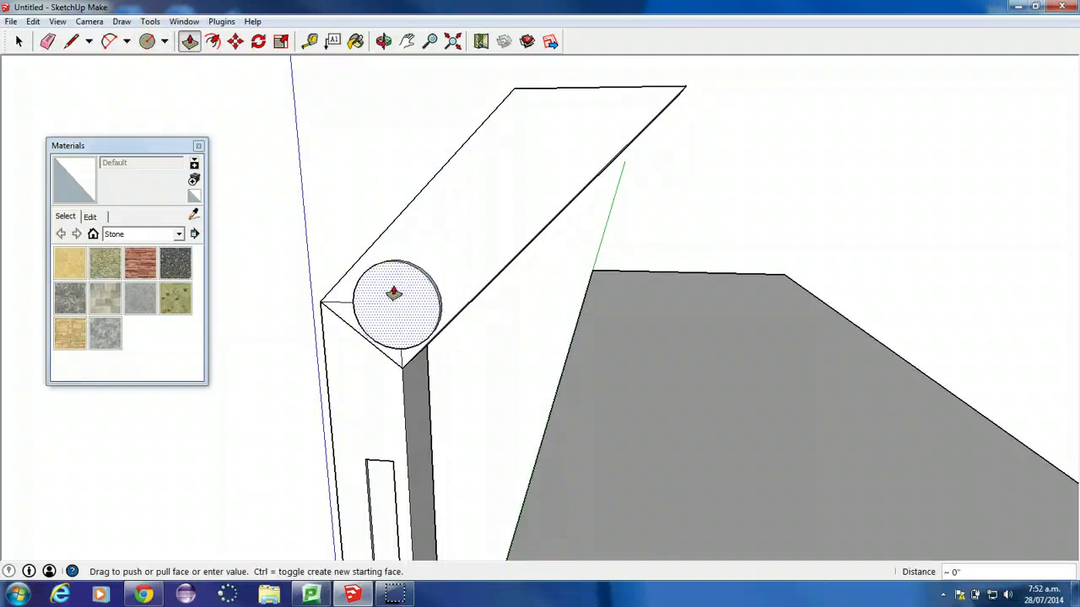
{"action": "left_click", "coordinate": [395, 291]}
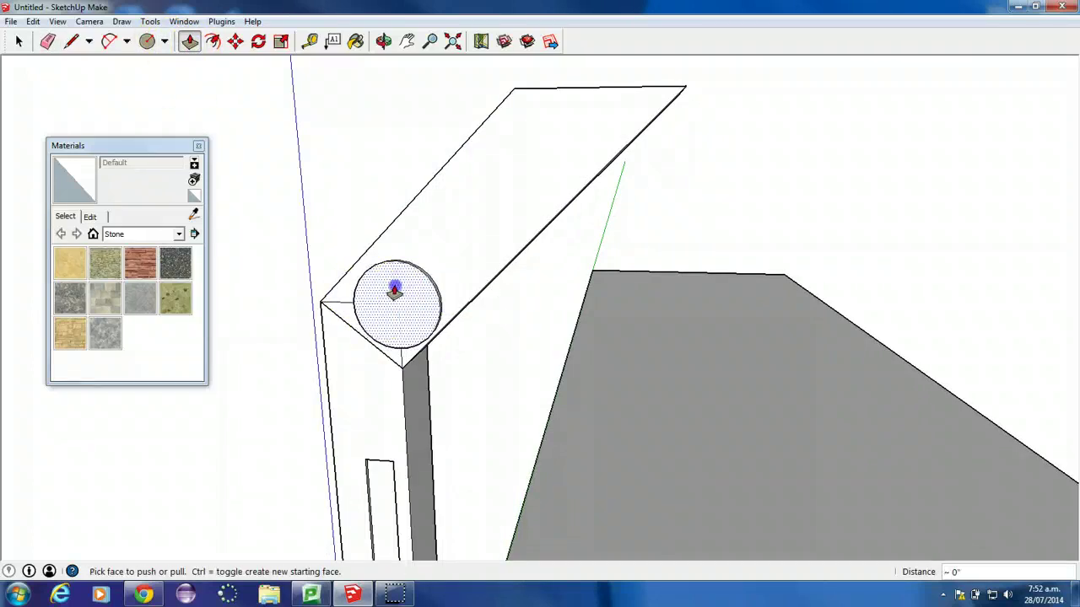
Draw a closed U-shaped outline on the slanted beam's front face, with two long legs running parallel to the beam's sides
{"action": "left_click", "coordinate": [71, 41]}
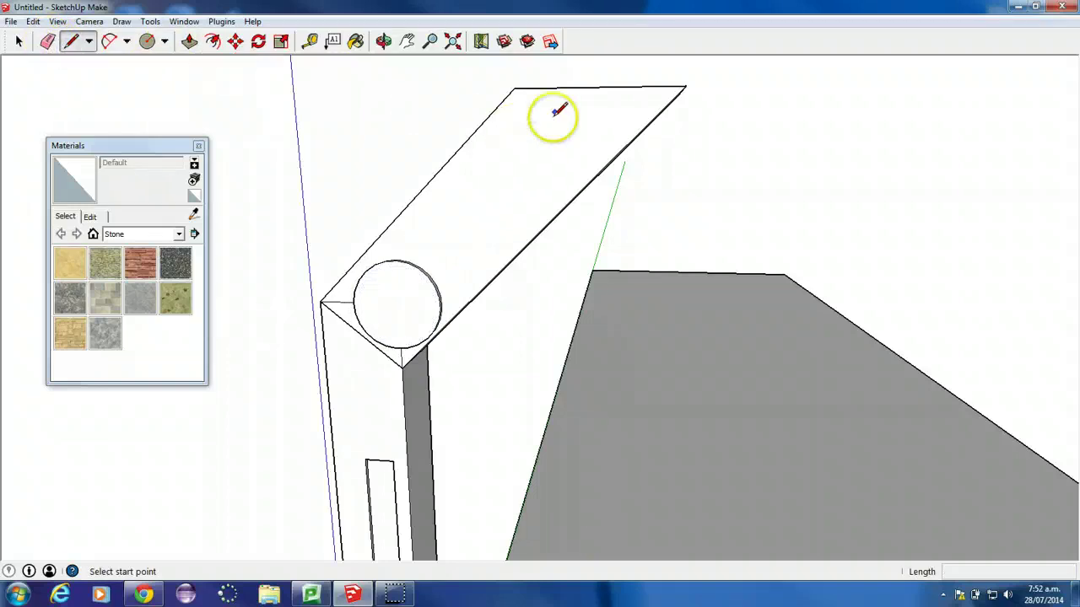
{"action": "left_click", "coordinate": [525, 110]}
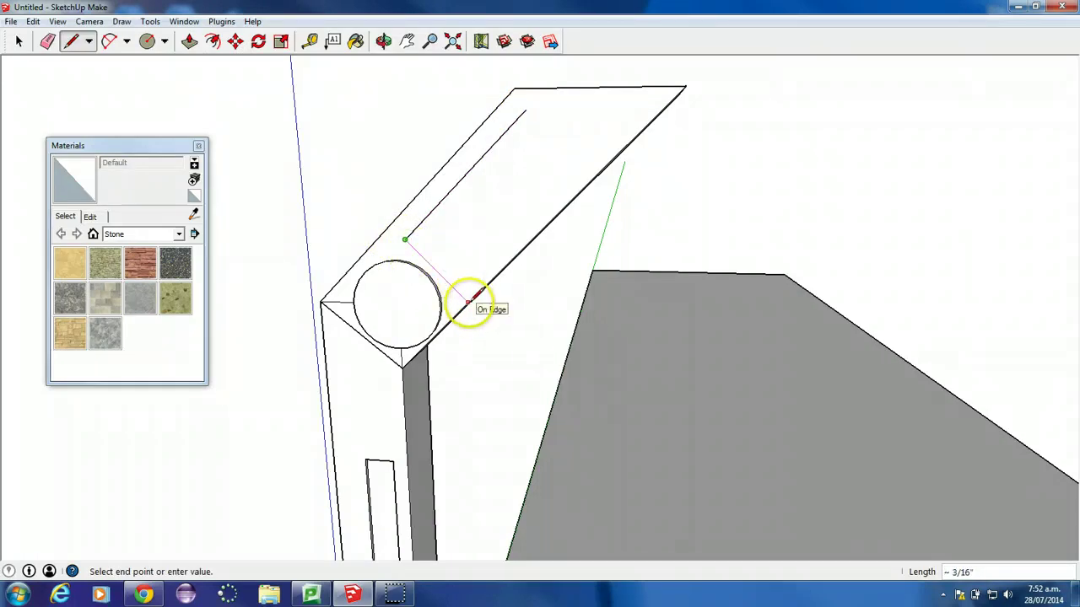
{"action": "key", "text": "Escape"}
{"action": "left_click", "coordinate": [522, 120]}
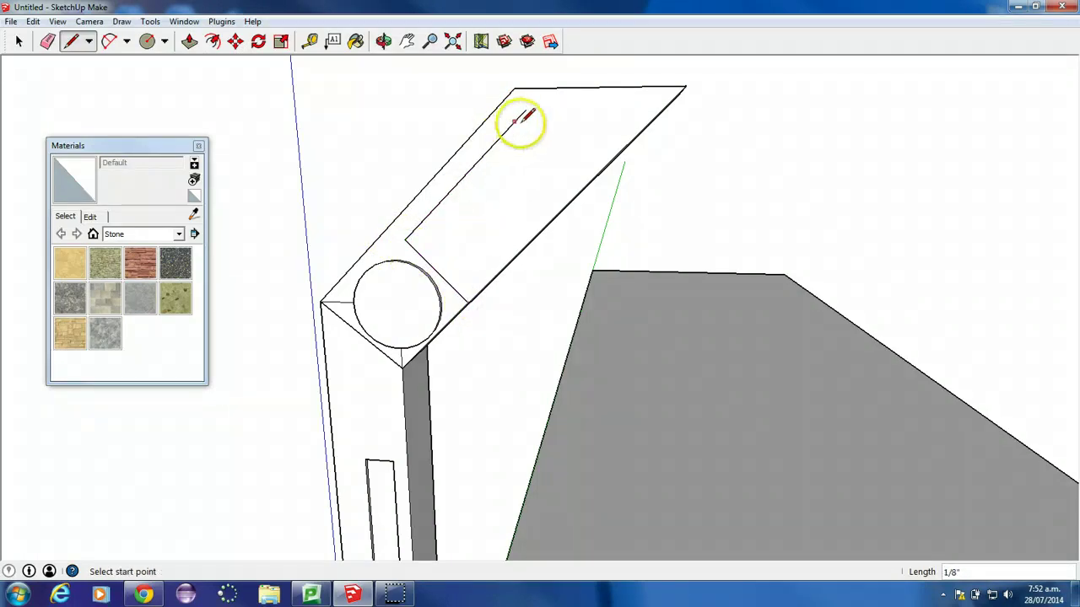
{"action": "left_click", "coordinate": [525, 110]}
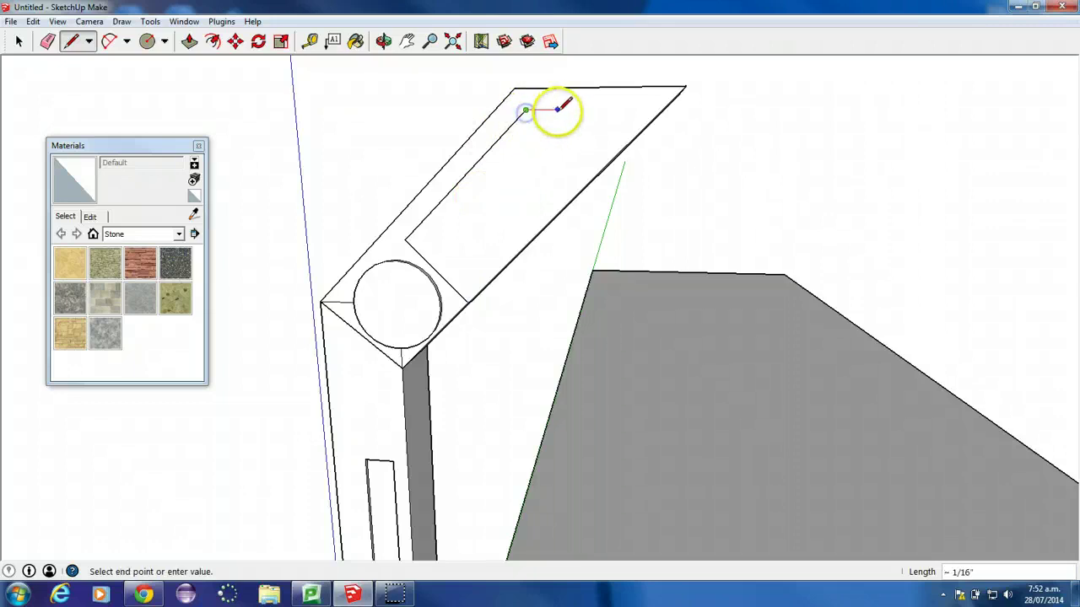
{"action": "left_click", "coordinate": [438, 240]}
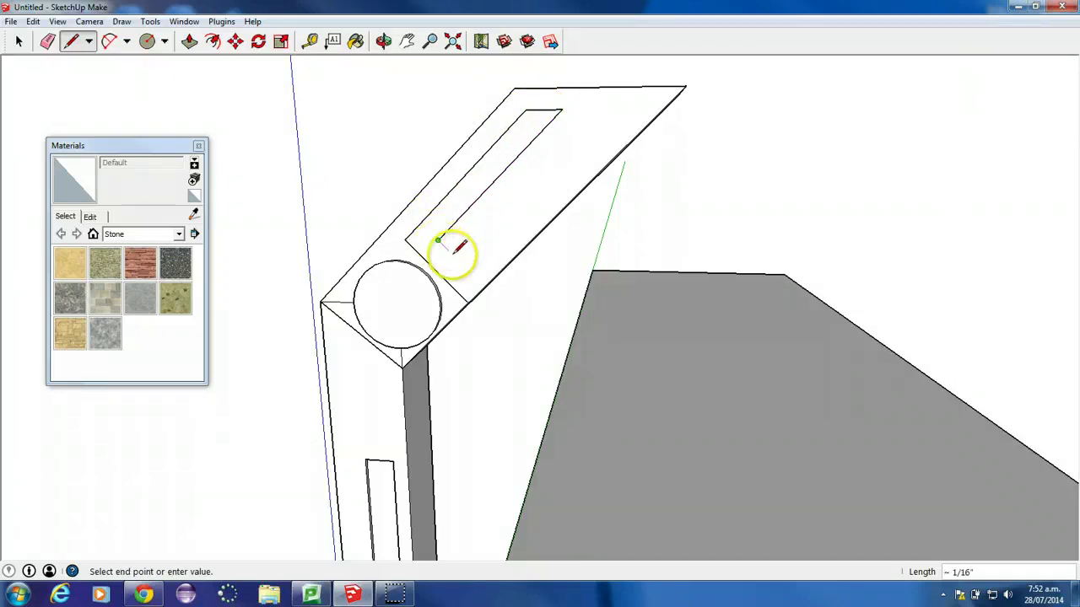
{"action": "left_click", "coordinate": [453, 254]}
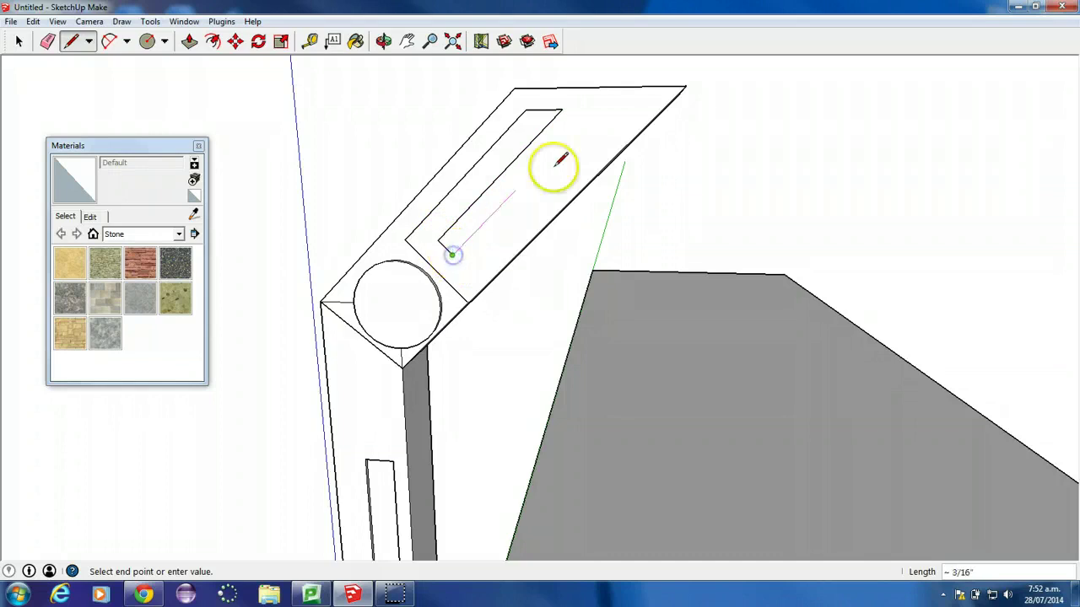
{"action": "left_click", "coordinate": [594, 108]}
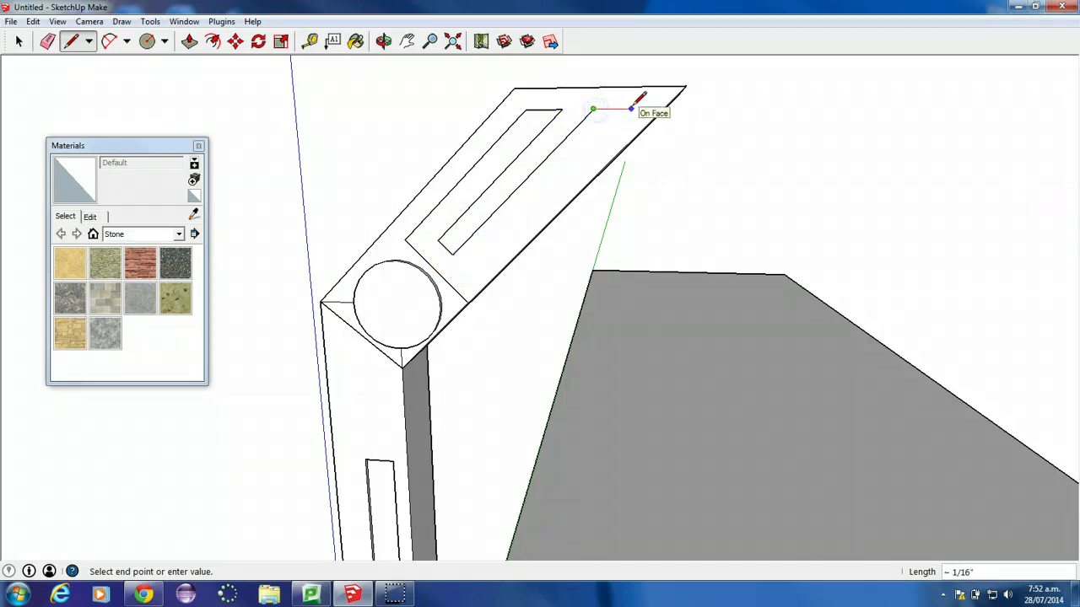
{"action": "left_click", "coordinate": [631, 108]}
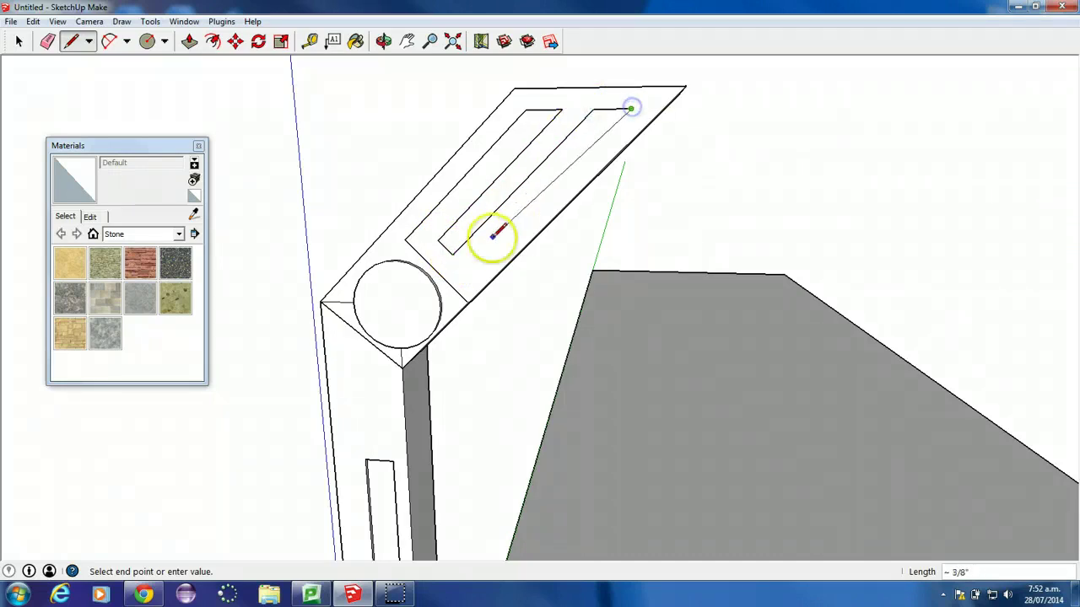
{"action": "left_click", "coordinate": [458, 287]}
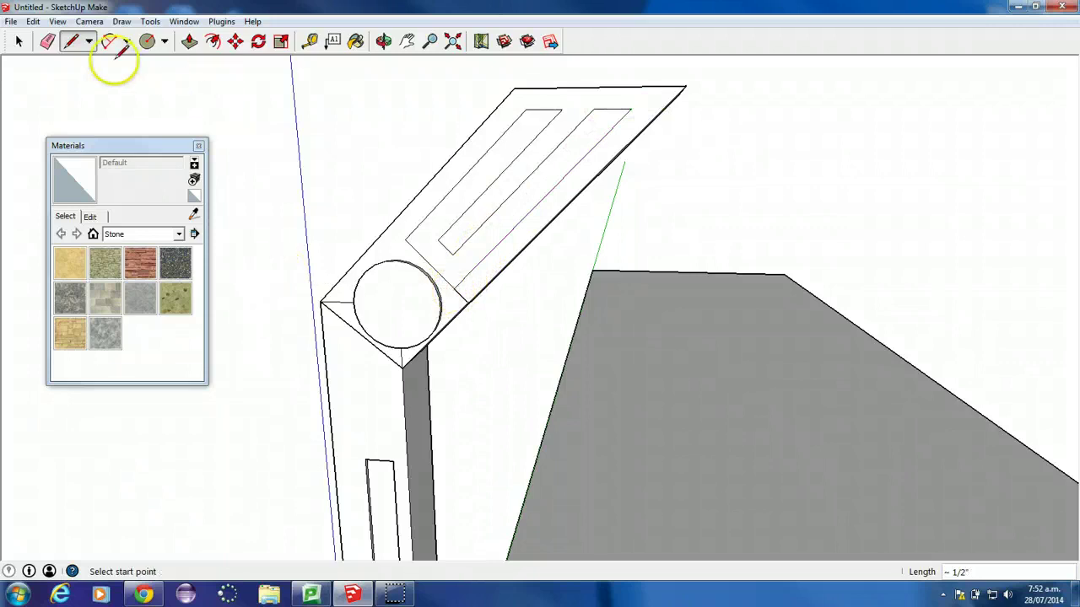
Push/Pull the U-shaped outline slightly inward as a groove and erase the leftover line between it and the beam's lower edge
{"action": "left_click", "coordinate": [189, 40]}
{"action": "left_click", "coordinate": [414, 247]}
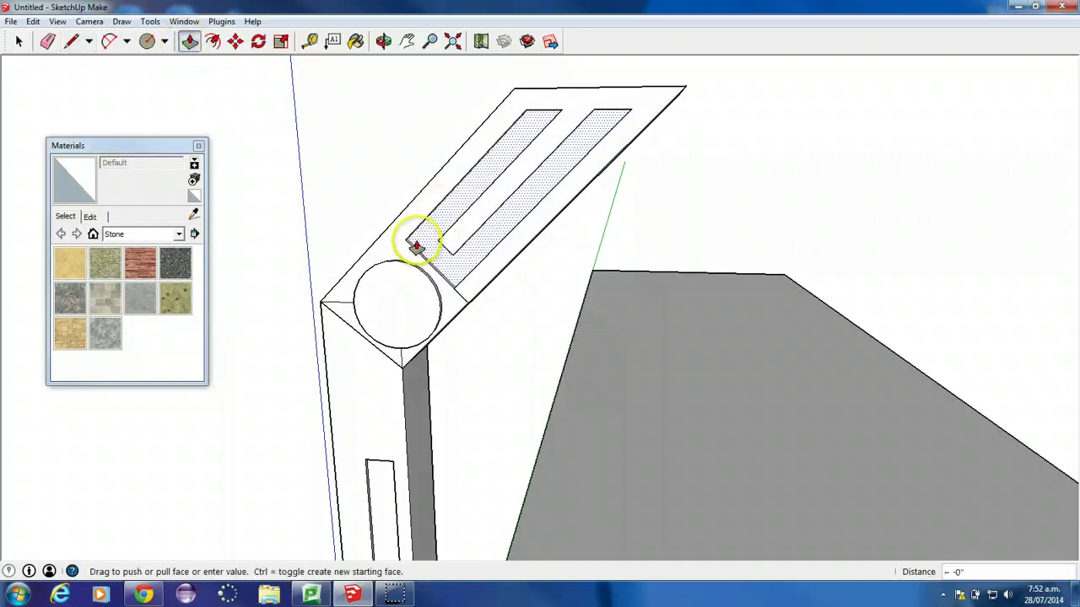
{"action": "left_click", "coordinate": [418, 241]}
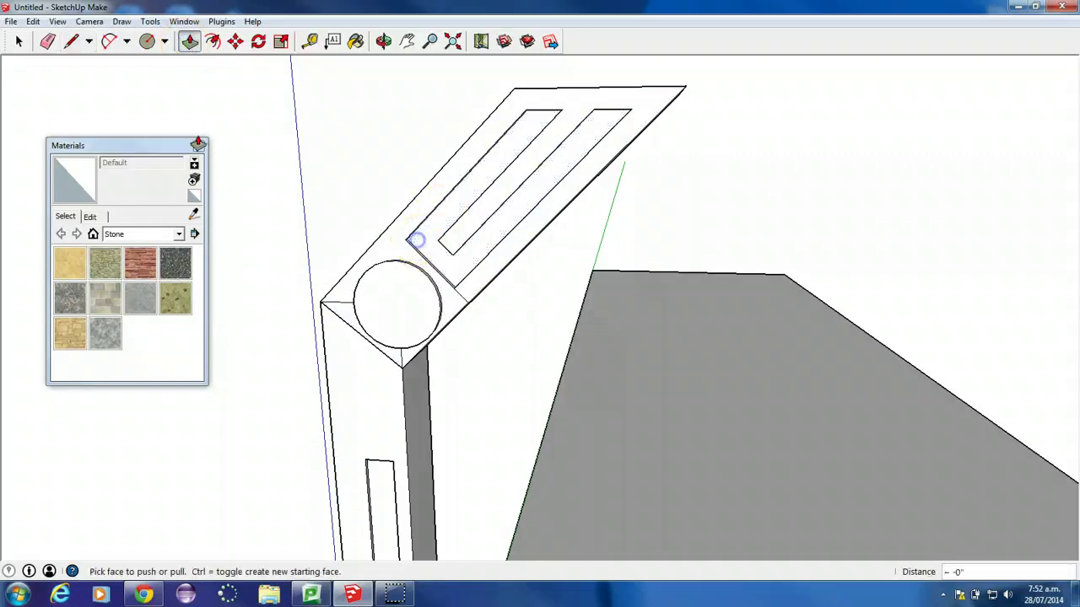
{"action": "left_click", "coordinate": [52, 46]}
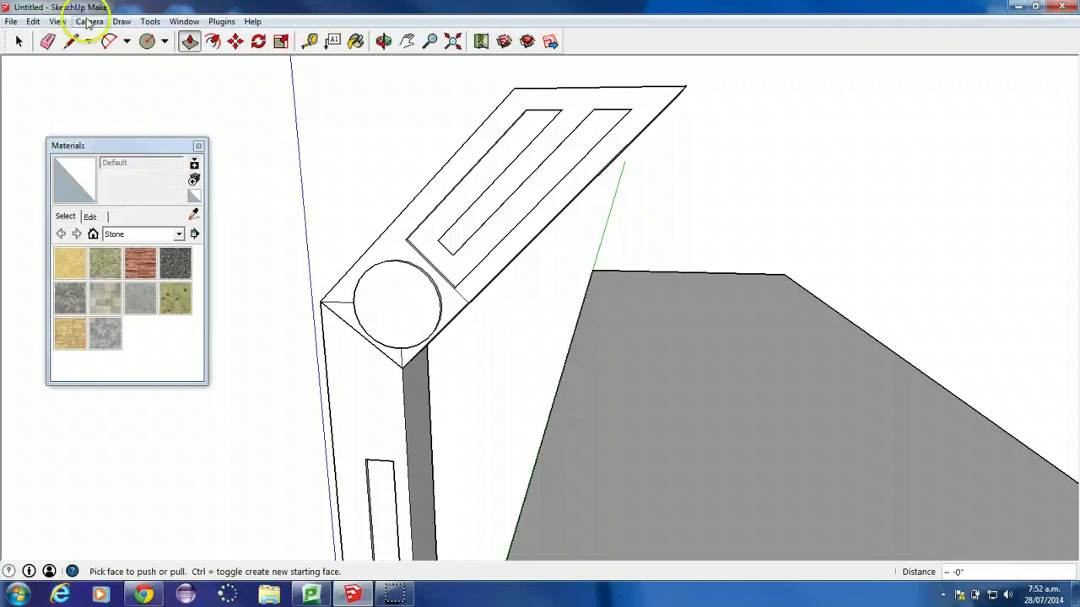
{"action": "left_click", "coordinate": [47, 40]}
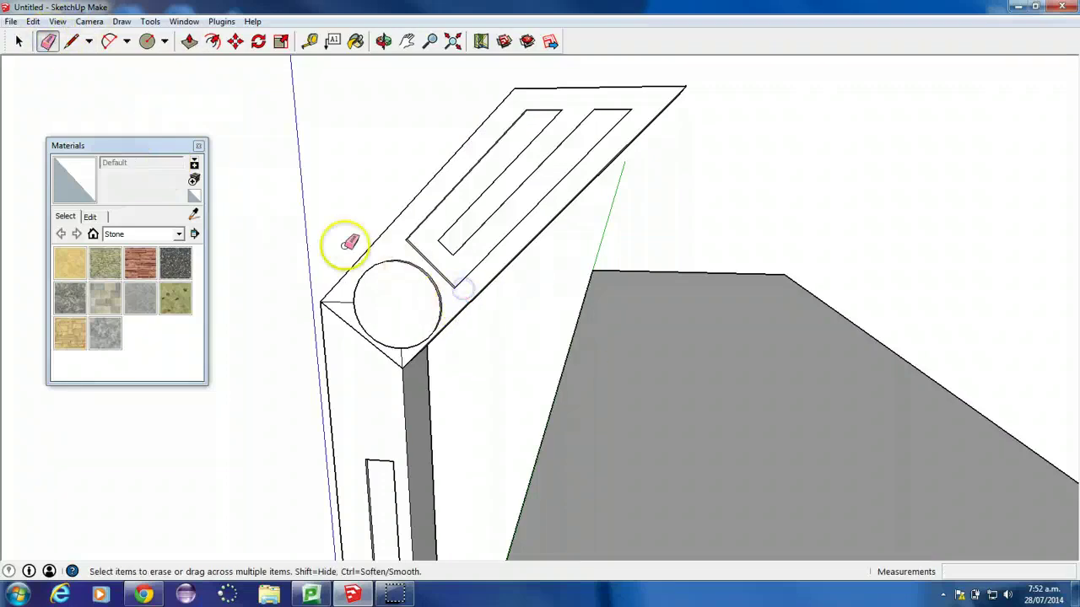
Inspect the beam and column from a distance and in the Iso standard view
{"action": "scroll", "coordinate": [350, 243], "scroll_direction": "down", "scroll_amount": 4}
{"action": "mouse_move", "coordinate": [393, 301]}
{"action": "middle_mouse_down"}
{"action": "mouse_move", "coordinate": [362, 304]}
{"action": "mouse_move", "coordinate": [468, 250]}
{"action": "mouse_move", "coordinate": [458, 262]}
{"action": "middle_mouse_up"}
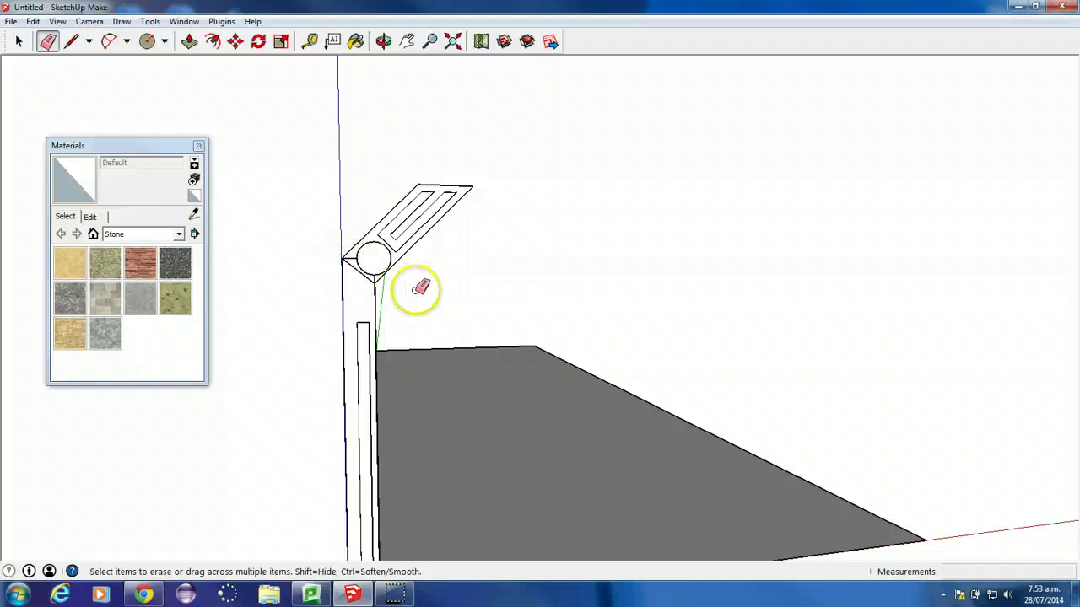
{"action": "scroll", "coordinate": [472, 219], "scroll_direction": "up", "scroll_amount": 2}
{"action": "mouse_move", "coordinate": [507, 178]}
{"action": "middle_mouse_down"}
{"action": "mouse_move", "coordinate": [477, 312]}
{"action": "mouse_move", "coordinate": [463, 258]}
{"action": "mouse_move", "coordinate": [476, 214]}
{"action": "middle_mouse_up"}
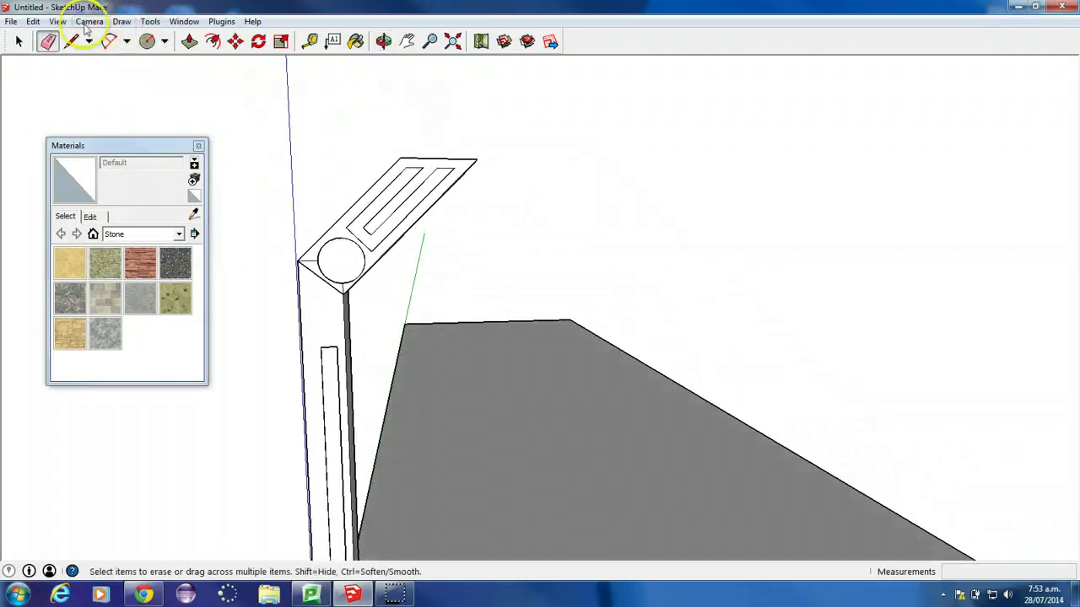
{"action": "left_click", "coordinate": [58, 21]}
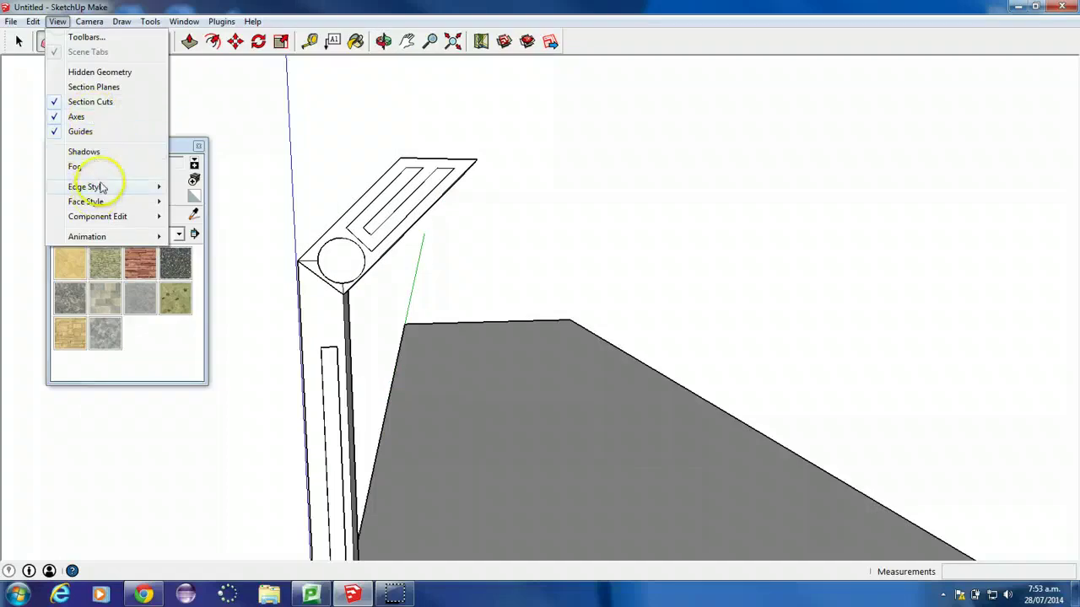
{"action": "left_click", "coordinate": [89, 21]}
{"action": "left_click", "coordinate": [89, 21]}
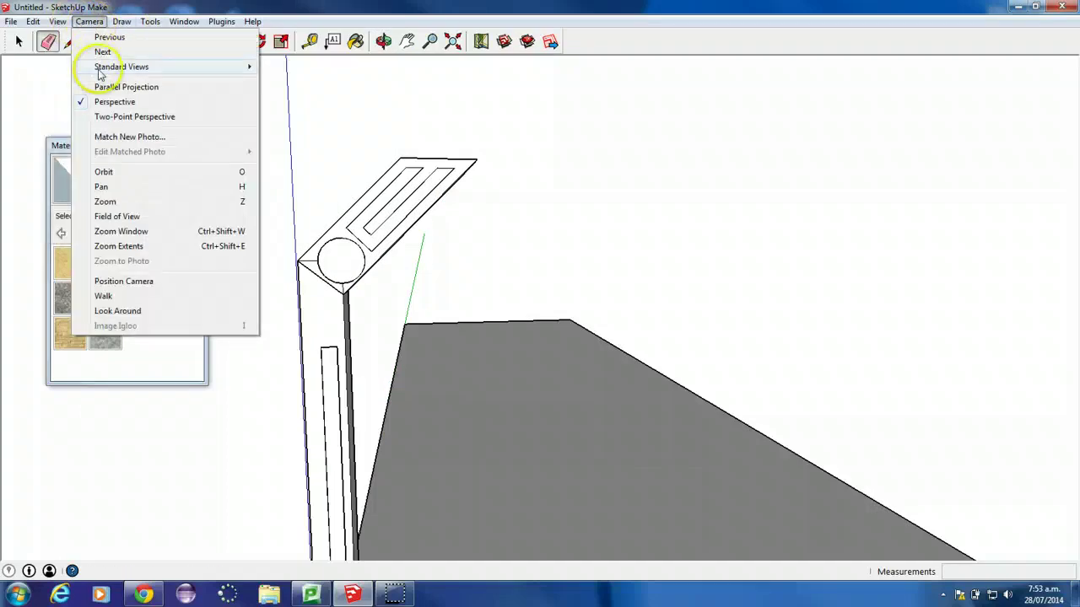
{"action": "mouse_move", "coordinate": [118, 67]}
{"action": "left_click", "coordinate": [291, 157]}
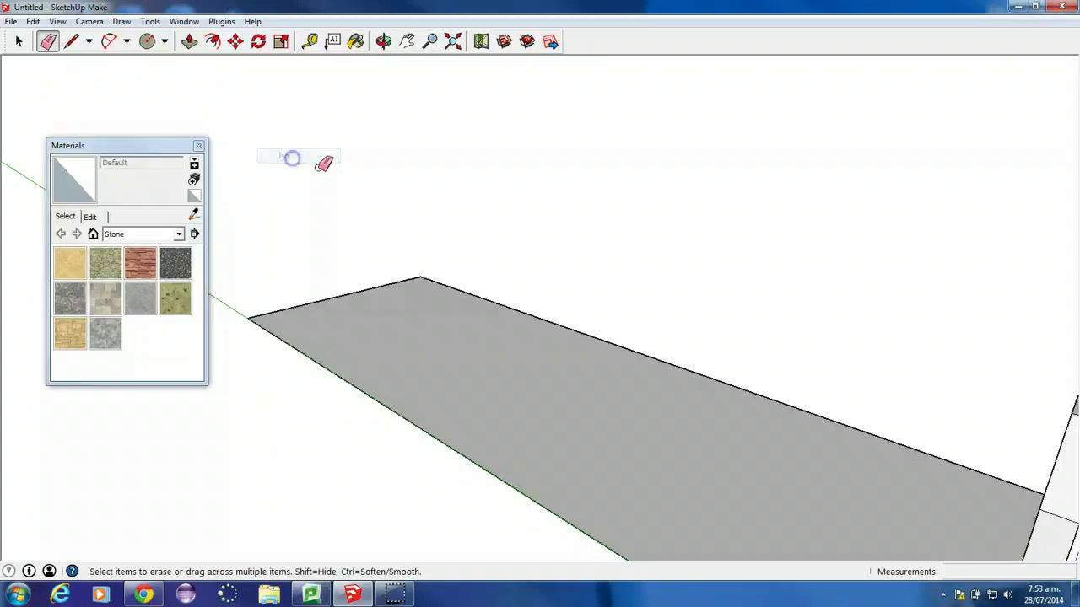
{"action": "mouse_move", "coordinate": [789, 263]}
{"action": "middle_mouse_down"}
{"action": "mouse_move", "coordinate": [644, 244]}
{"action": "mouse_move", "coordinate": [430, 181]}
{"action": "mouse_move", "coordinate": [491, 150]}
{"action": "mouse_move", "coordinate": [454, 167]}
{"action": "middle_mouse_up"}
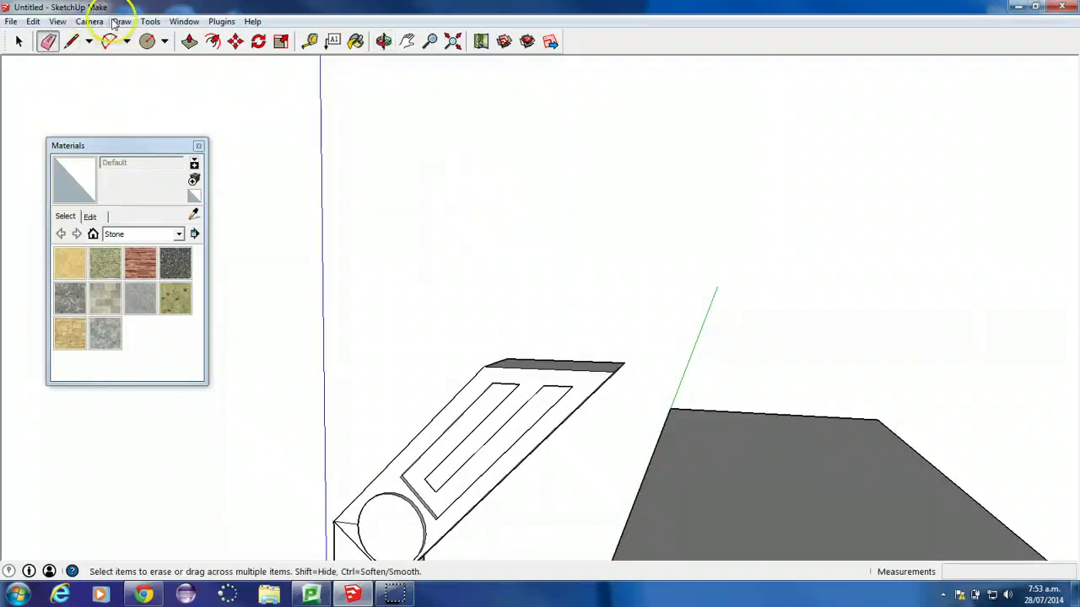
Inspect the beam and column in the Front standard view
{"action": "left_click", "coordinate": [154, 26]}
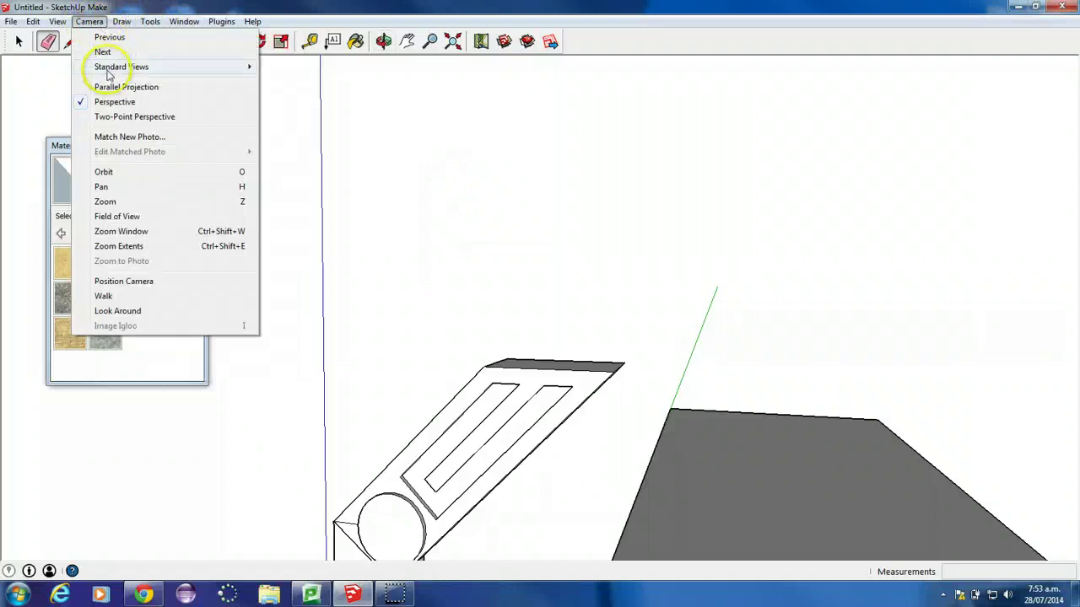
{"action": "mouse_move", "coordinate": [123, 68]}
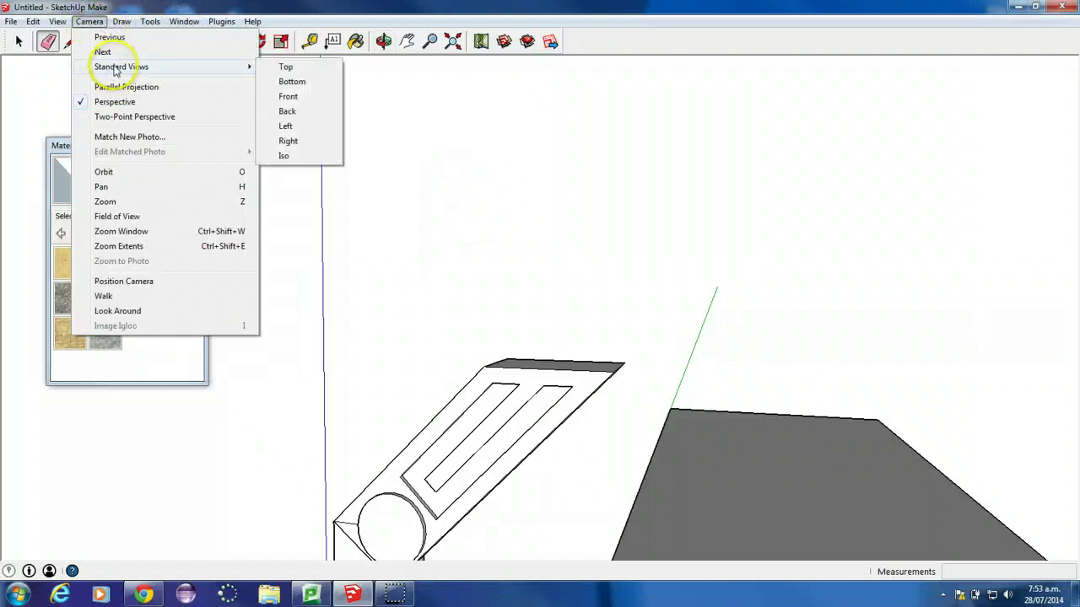
{"action": "left_click", "coordinate": [306, 96]}
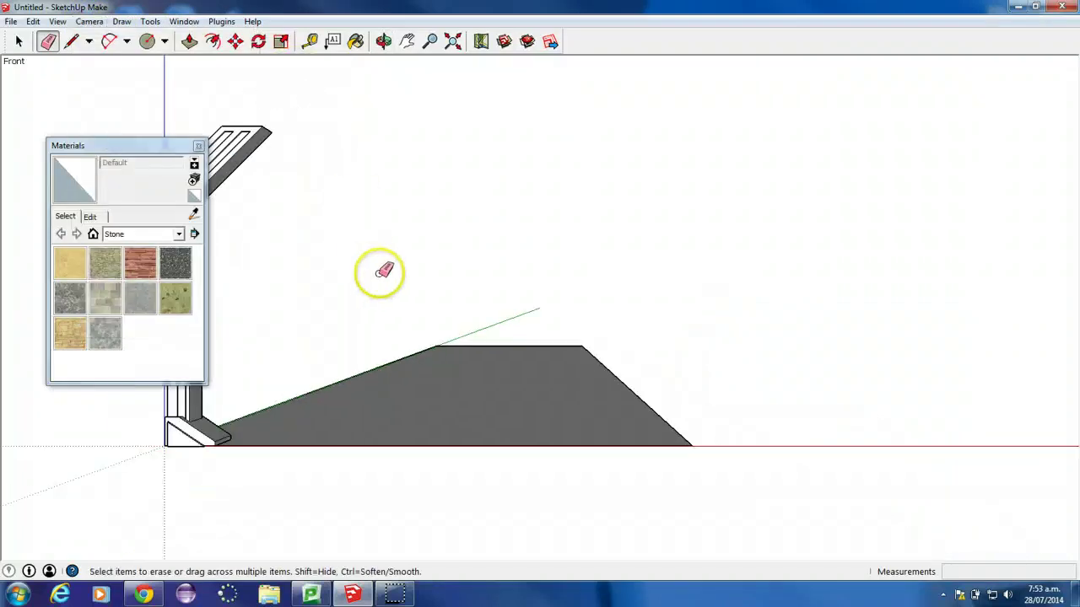
{"action": "mouse_move", "coordinate": [361, 212]}
{"action": "middle_mouse_down"}
{"action": "mouse_move", "coordinate": [550, 293]}
{"action": "mouse_move", "coordinate": [646, 316]}
{"action": "mouse_move", "coordinate": [477, 358]}
{"action": "middle_mouse_up"}
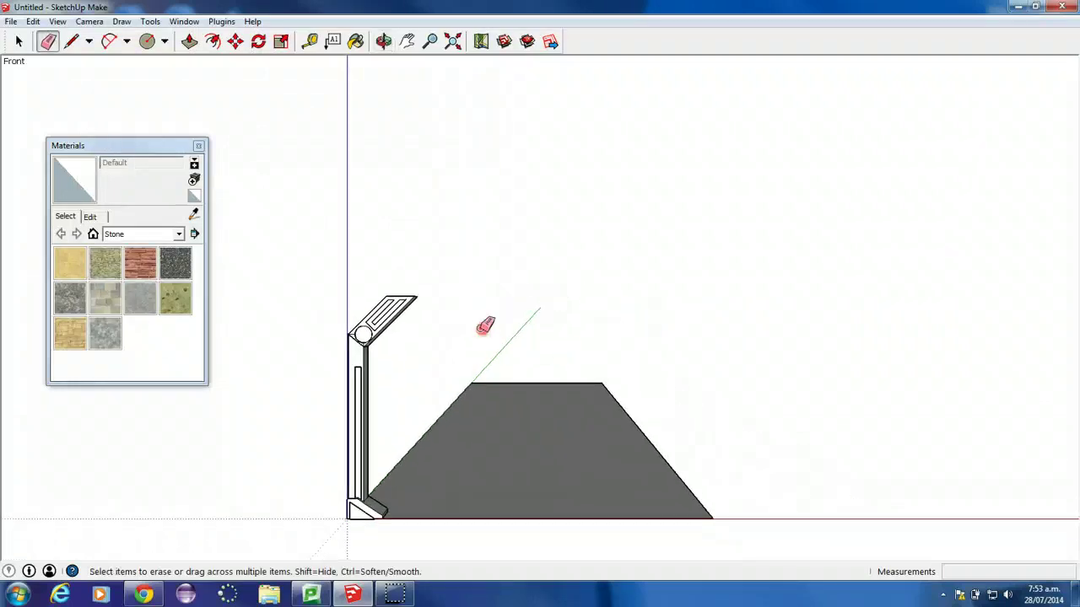
{"action": "scroll", "coordinate": [428, 333], "scroll_direction": "up", "scroll_amount": 2}
{"action": "scroll", "coordinate": [323, 287], "scroll_direction": "down", "scroll_amount": 2}
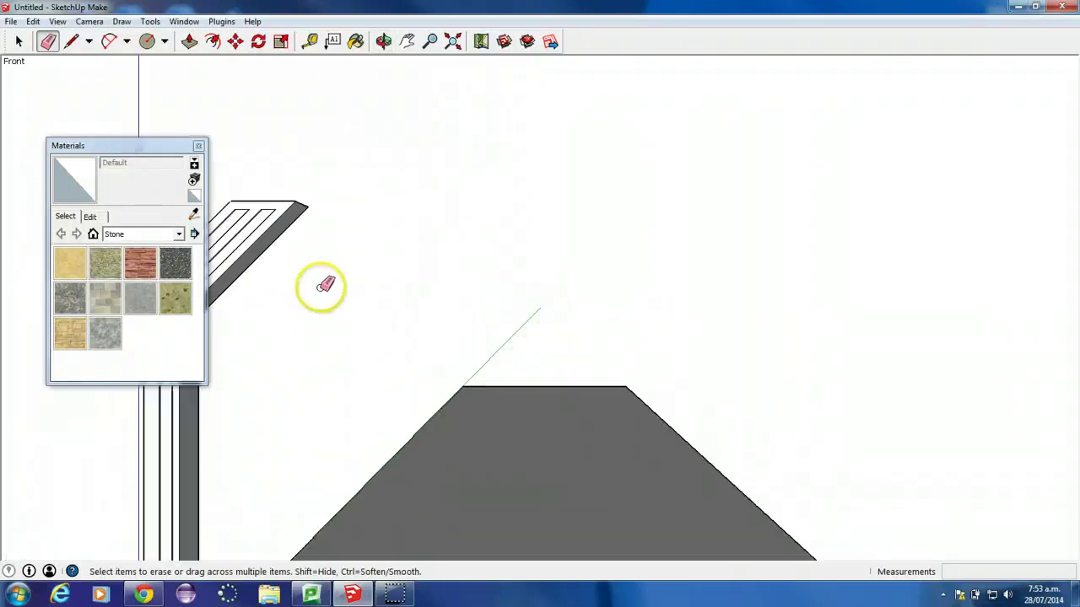
{"action": "middle_click_drag", "start_coordinate": [291, 272], "coordinate": [532, 302]}
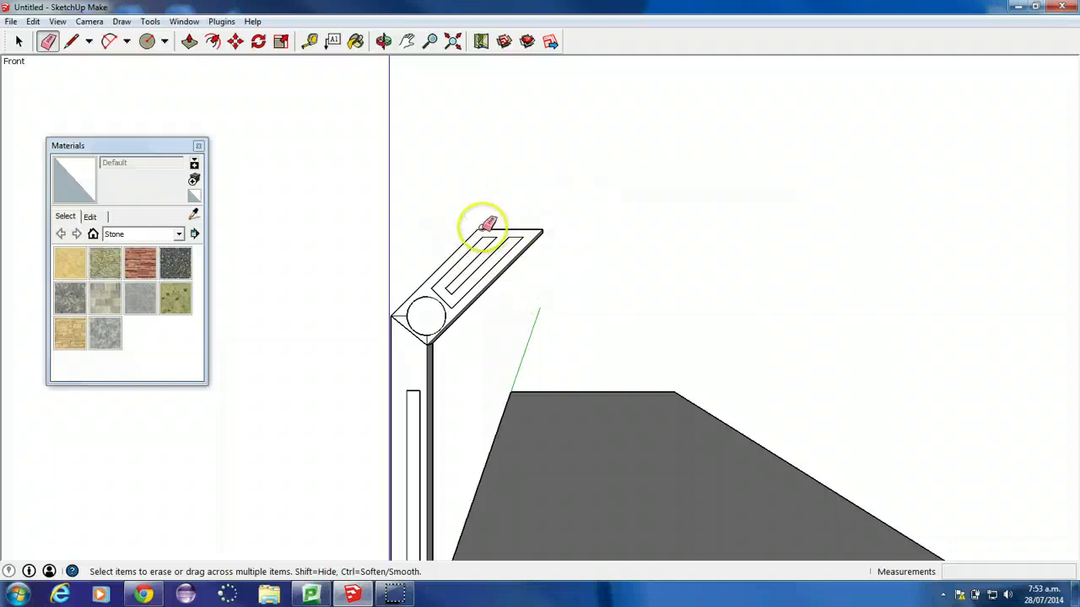
Draw a vertical line about 1/8" long across the beam's pointed end, from its top edge down to its lower edge
{"action": "middle_click_drag", "start_coordinate": [610, 228], "coordinate": [510, 272]}
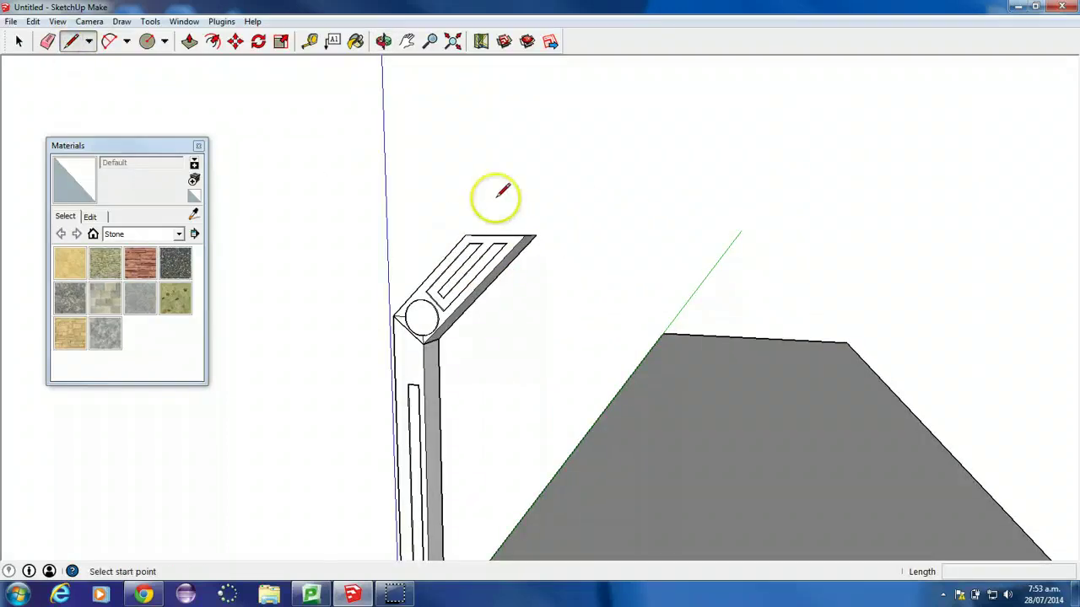
{"action": "scroll", "coordinate": [496, 199], "scroll_direction": "up", "scroll_amount": 3}
{"action": "scroll", "coordinate": [498, 318], "scroll_direction": "down", "scroll_amount": 1}
{"action": "mouse_move", "coordinate": [506, 380]}
{"action": "middle_mouse_down", "text": "shift"}
{"action": "mouse_move", "coordinate": [610, 171]}
{"action": "mouse_move", "coordinate": [617, 133]}
{"action": "middle_mouse_up", "text": "shift"}
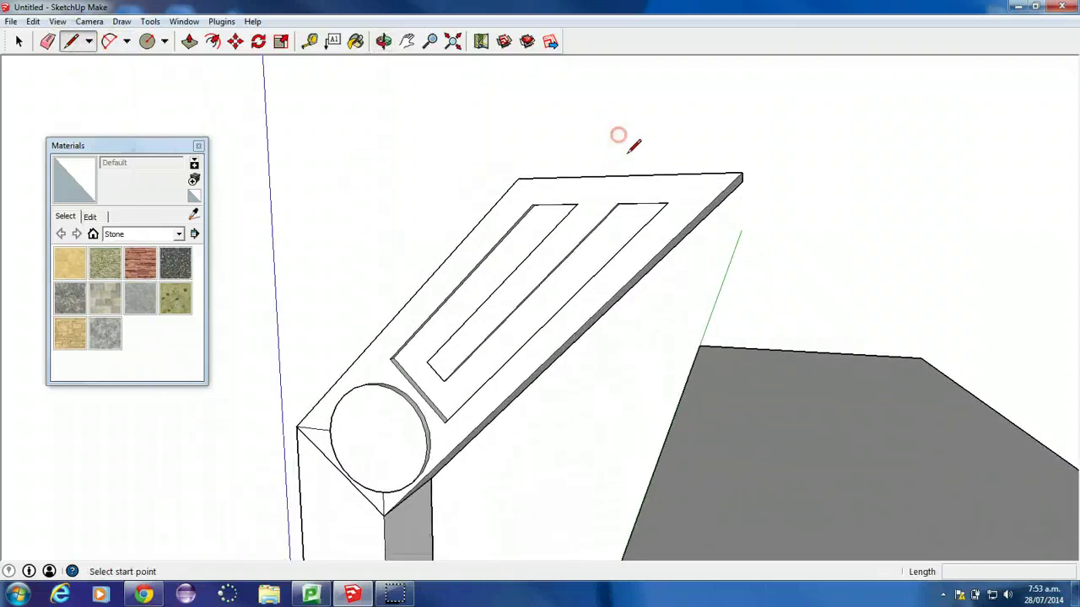
{"action": "left_click", "coordinate": [649, 178]}
{"action": "left_click", "coordinate": [645, 176]}
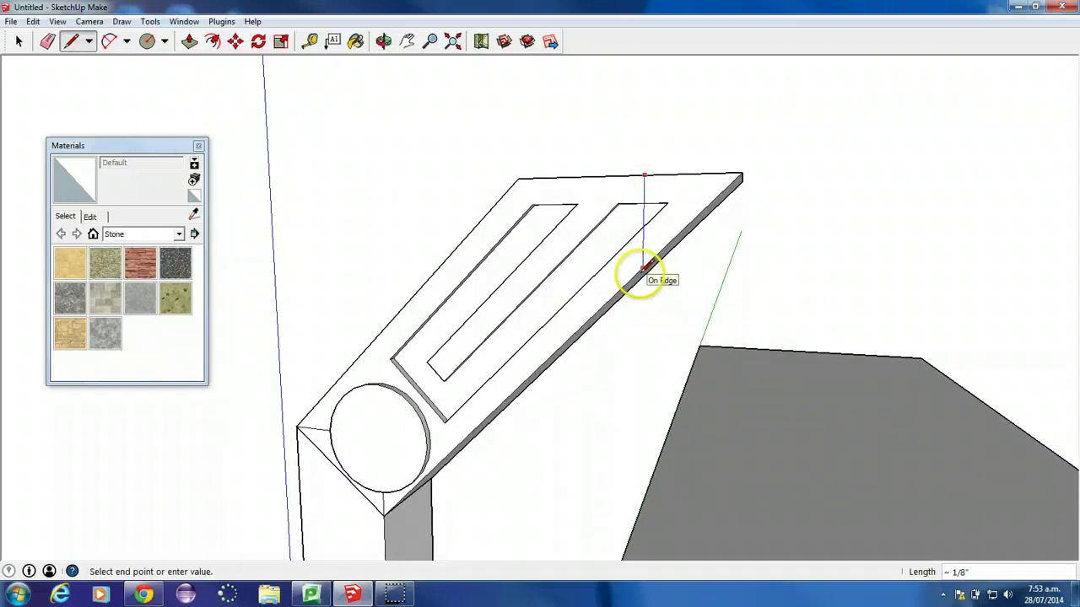
{"action": "left_click", "coordinate": [642, 271]}
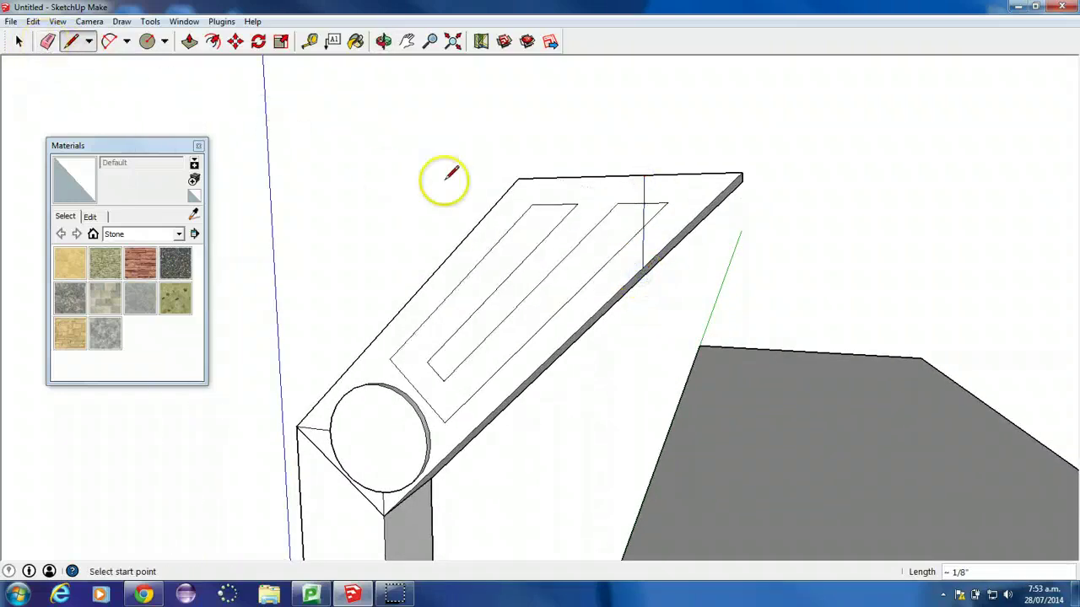
Try to erase the edges of the beam's tip beyond the vertical line
{"action": "mouse_move", "coordinate": [445, 181]}
{"action": "middle_mouse_down"}
{"action": "mouse_move", "coordinate": [197, 176]}
{"action": "mouse_move", "coordinate": [391, 175]}
{"action": "middle_mouse_up"}
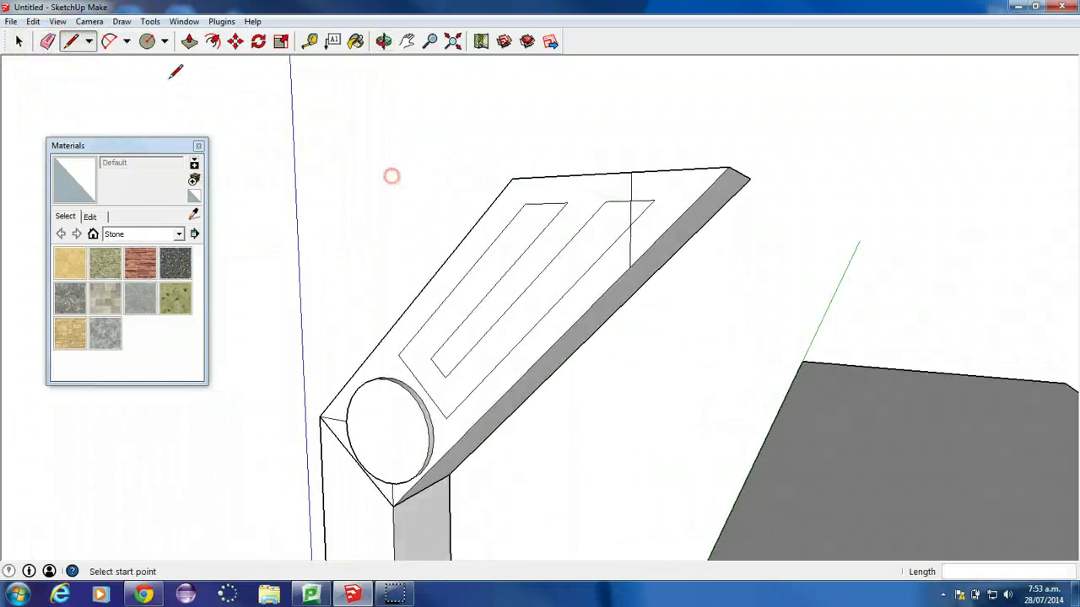
{"action": "left_click", "coordinate": [48, 42]}
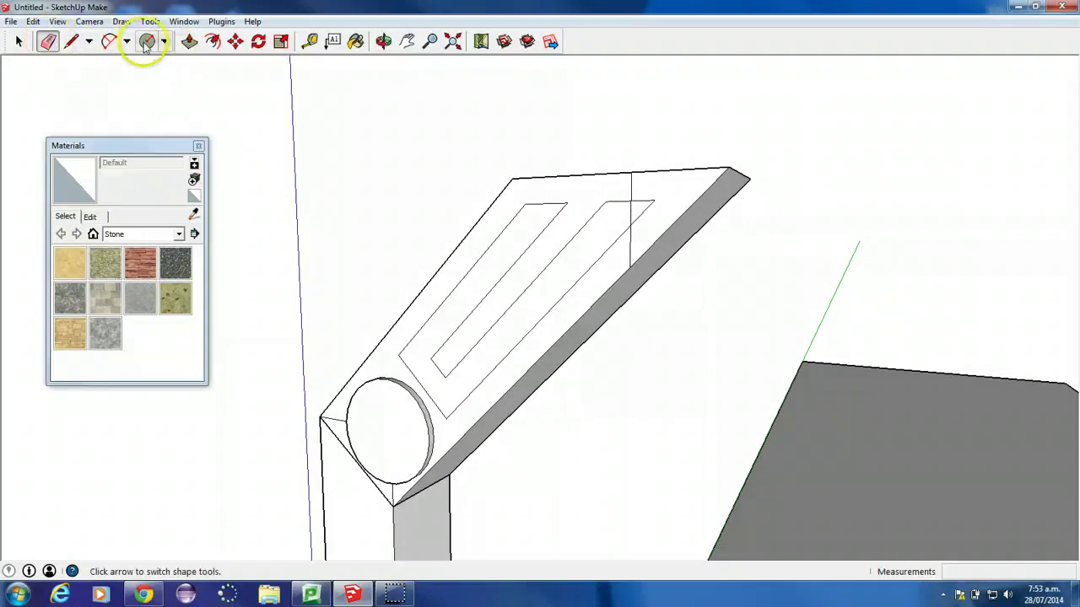
{"action": "left_click_drag", "start_coordinate": [706, 189], "coordinate": [714, 208]}
{"action": "left_click", "coordinate": [707, 180]}
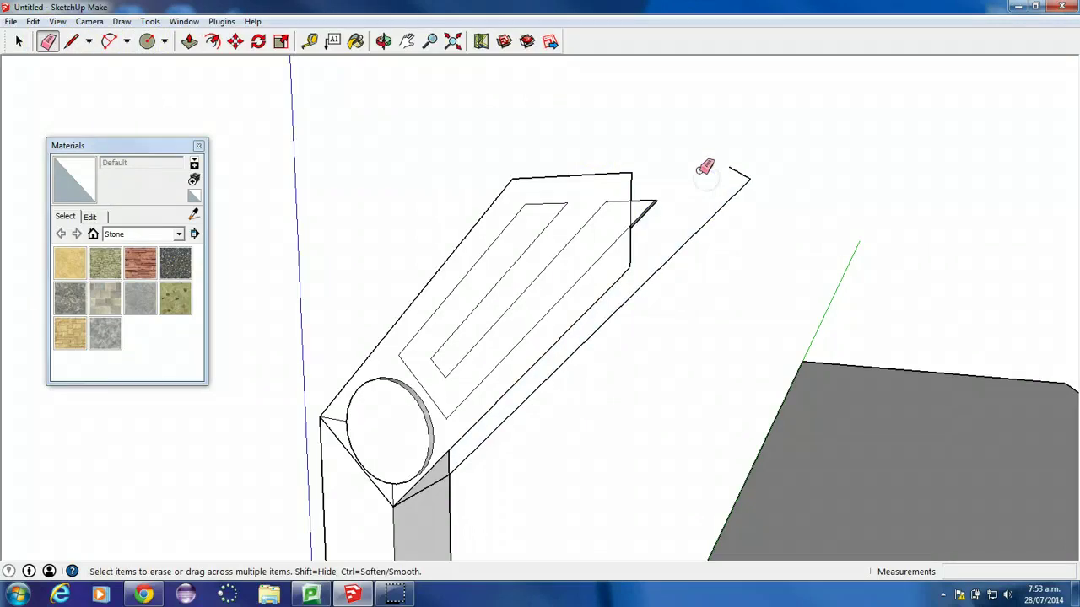
{"action": "left_click", "coordinate": [699, 205]}
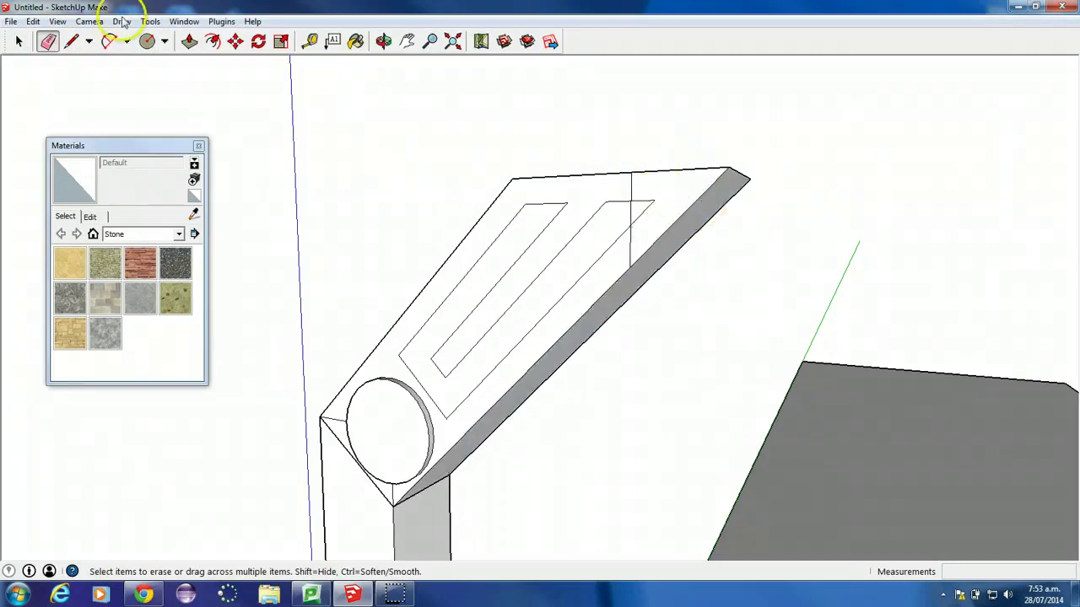
Try to cut off the beam's tip beyond the vertical line by pushing its side face back 3/16" with Push/Pull
{"action": "left_click", "coordinate": [190, 40]}
{"action": "left_click_drag", "start_coordinate": [720, 196], "coordinate": [739, 186]}
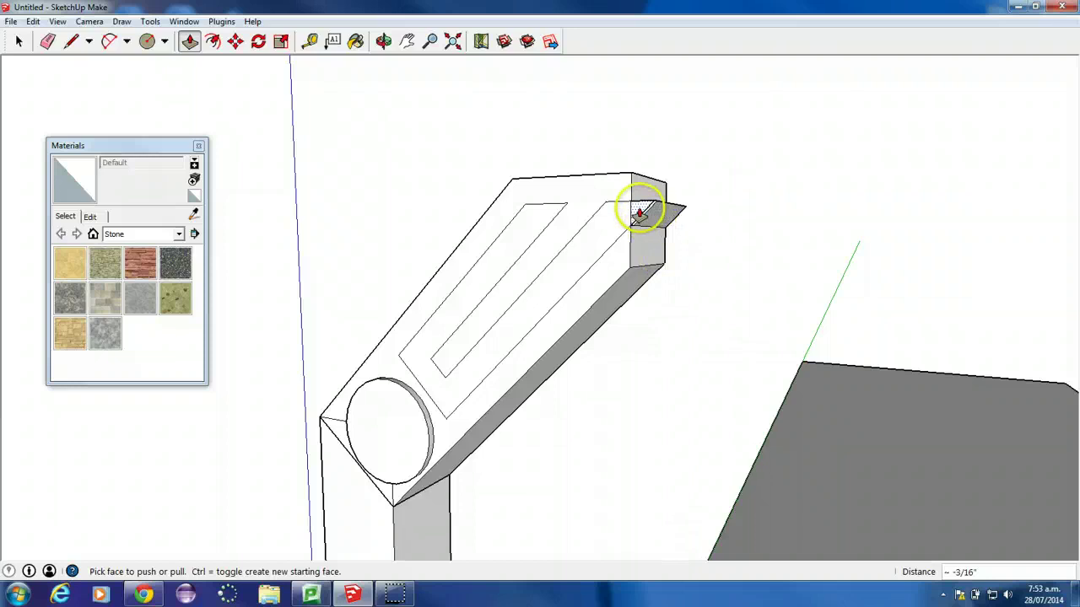
{"action": "left_click_drag", "start_coordinate": [640, 212], "coordinate": [680, 216]}
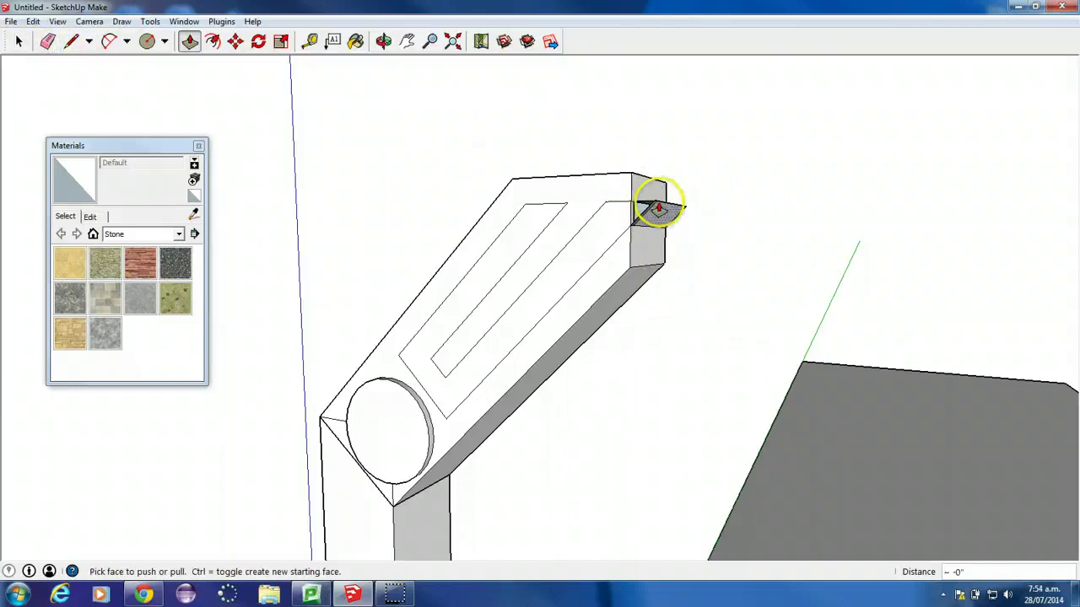
Try to erase the leftover groove sliver projecting from the cut end, and undo the tip cut
{"action": "left_click", "coordinate": [48, 40]}
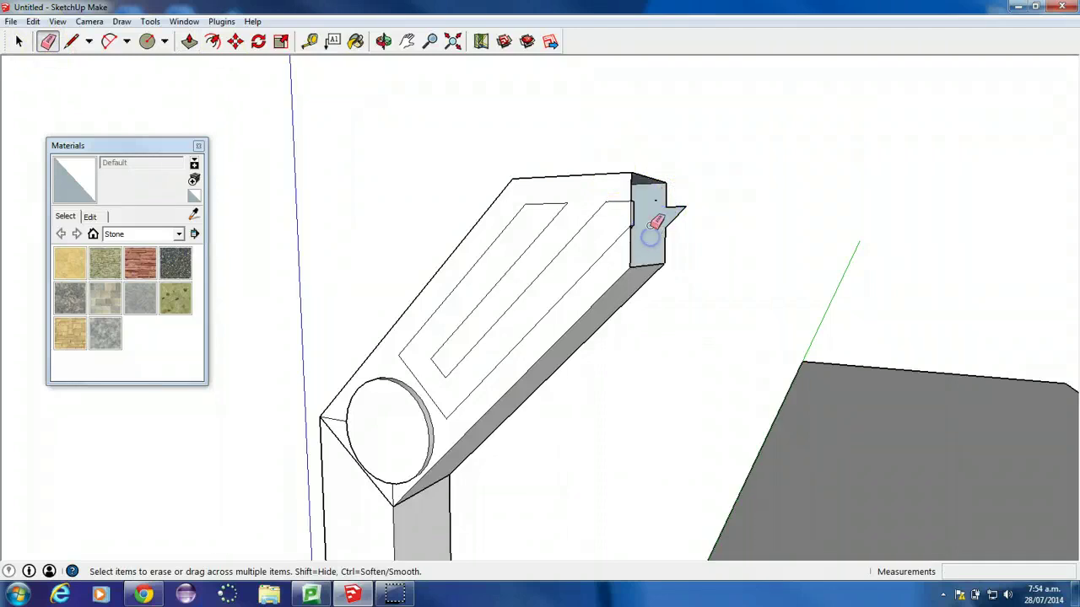
{"action": "middle_click_drag", "start_coordinate": [666, 218], "coordinate": [456, 253]}
{"action": "mouse_move", "coordinate": [608, 225]}
{"action": "middle_mouse_down"}
{"action": "mouse_move", "coordinate": [719, 213]}
{"action": "mouse_move", "coordinate": [617, 229]}
{"action": "middle_mouse_up"}
{"action": "left_click", "coordinate": [600, 239]}
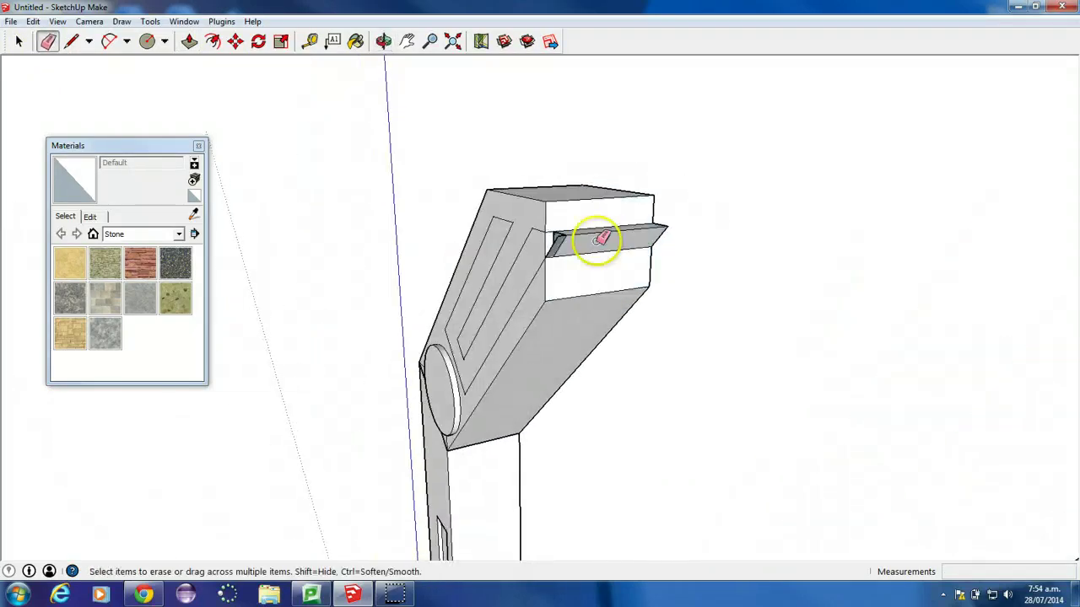
{"action": "key", "text": "ctrl+z"}
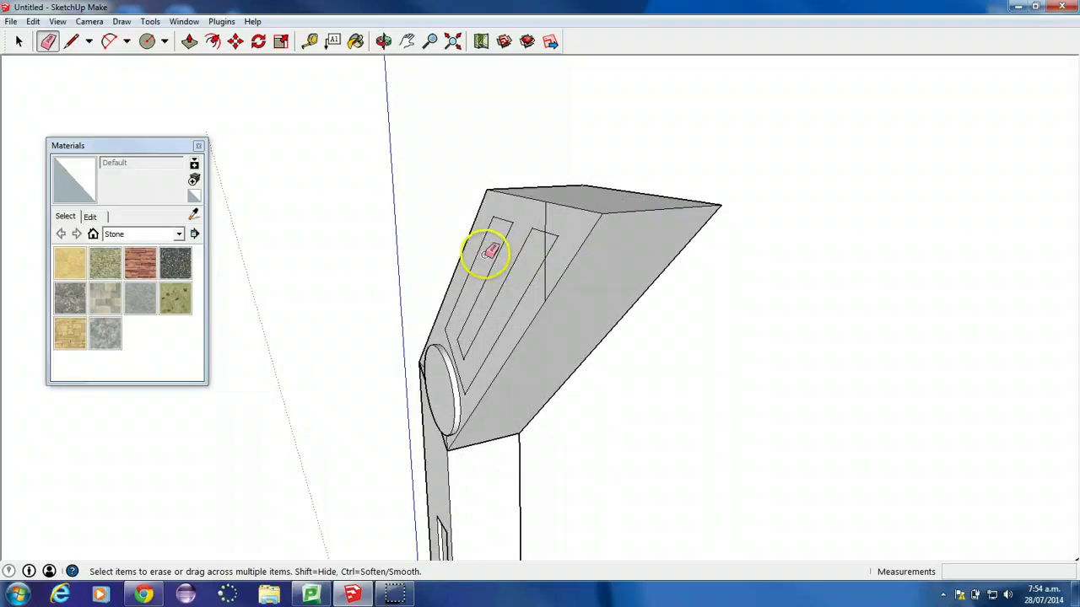
Draw lines across the beam's top face and underside from the two ends of the vertical line
{"action": "left_click", "coordinate": [70, 40]}
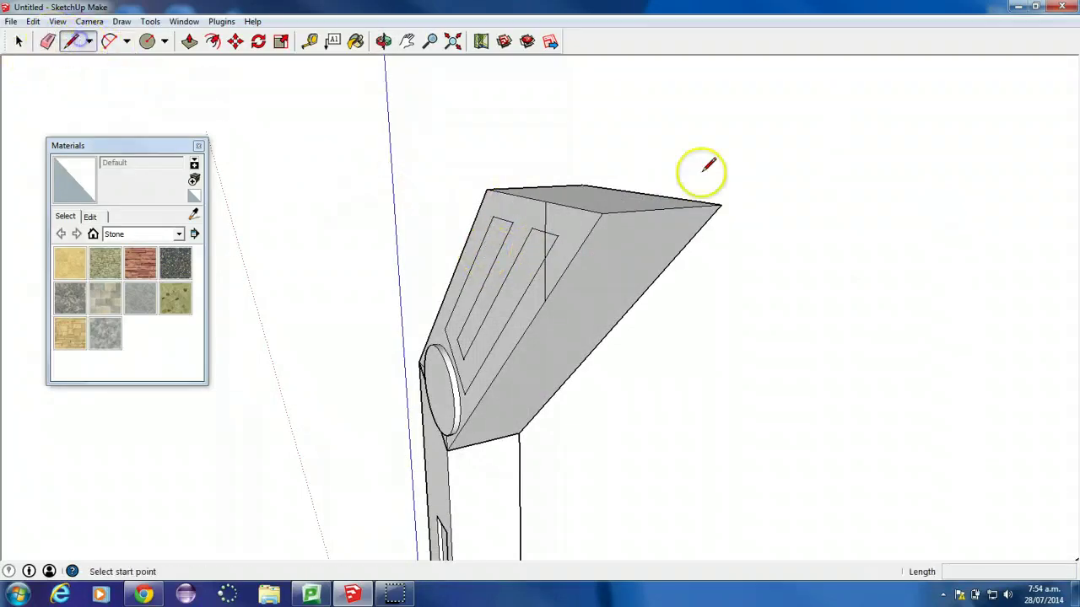
{"action": "left_click", "coordinate": [547, 200]}
{"action": "left_click", "coordinate": [653, 195]}
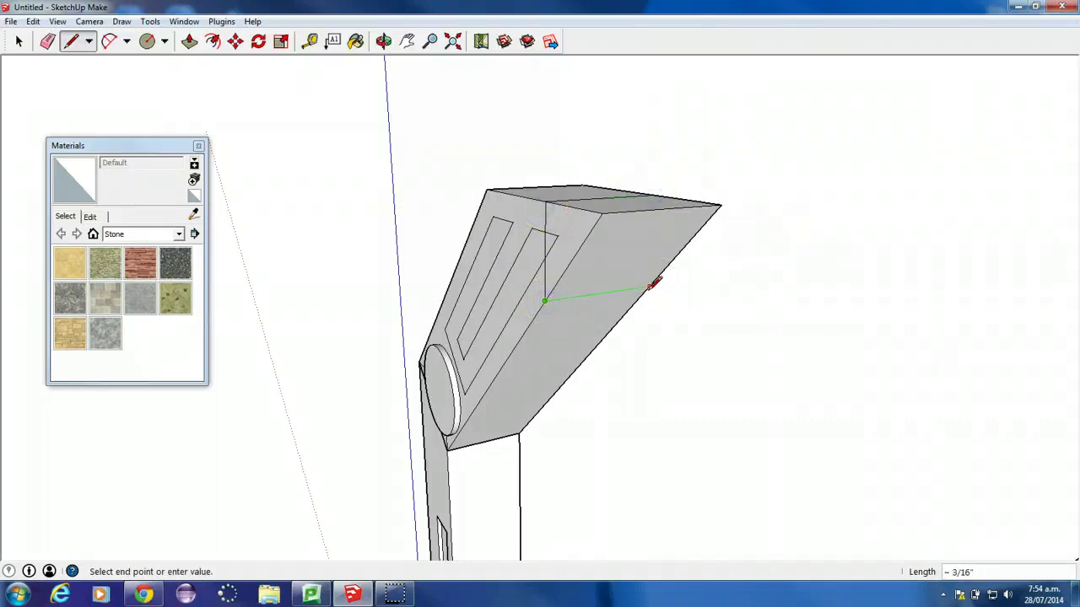
{"action": "middle_click_drag", "start_coordinate": [778, 279], "coordinate": [450, 304]}
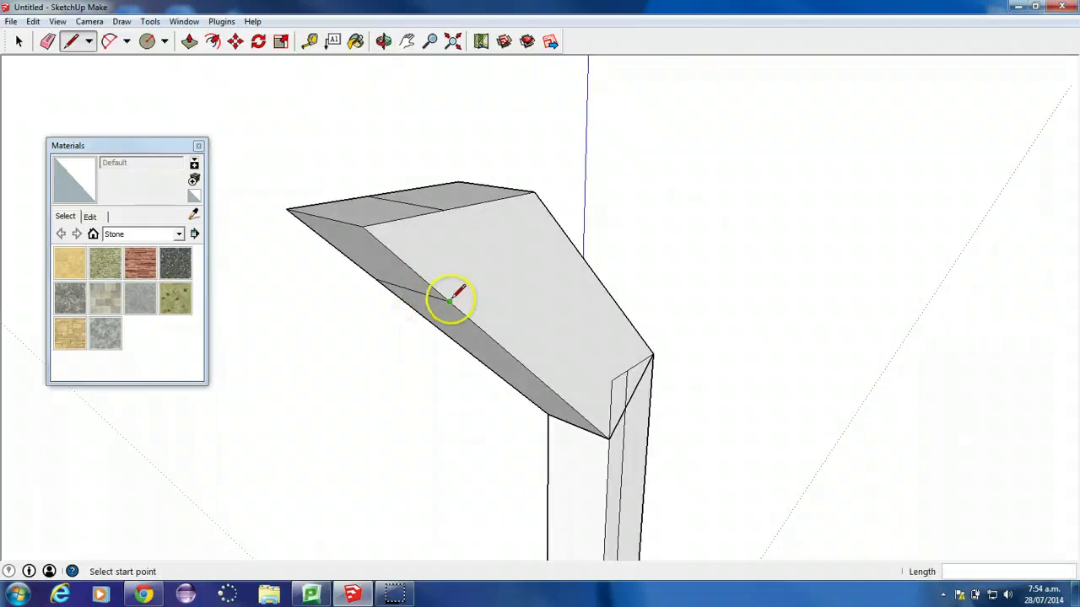
{"action": "mouse_move", "coordinate": [470, 339]}
{"action": "middle_mouse_down"}
{"action": "mouse_move", "coordinate": [228, 231]}
{"action": "mouse_move", "coordinate": [812, 358]}
{"action": "mouse_move", "coordinate": [639, 165]}
{"action": "mouse_move", "coordinate": [737, 422]}
{"action": "mouse_move", "coordinate": [1041, 311]}
{"action": "mouse_move", "coordinate": [892, 386]}
{"action": "middle_mouse_up"}
{"action": "key", "text": "l"}
Erase the edges of the beam's tip beyond the drawn lines, including the leftover groove corner
{"action": "left_click", "coordinate": [47, 40]}
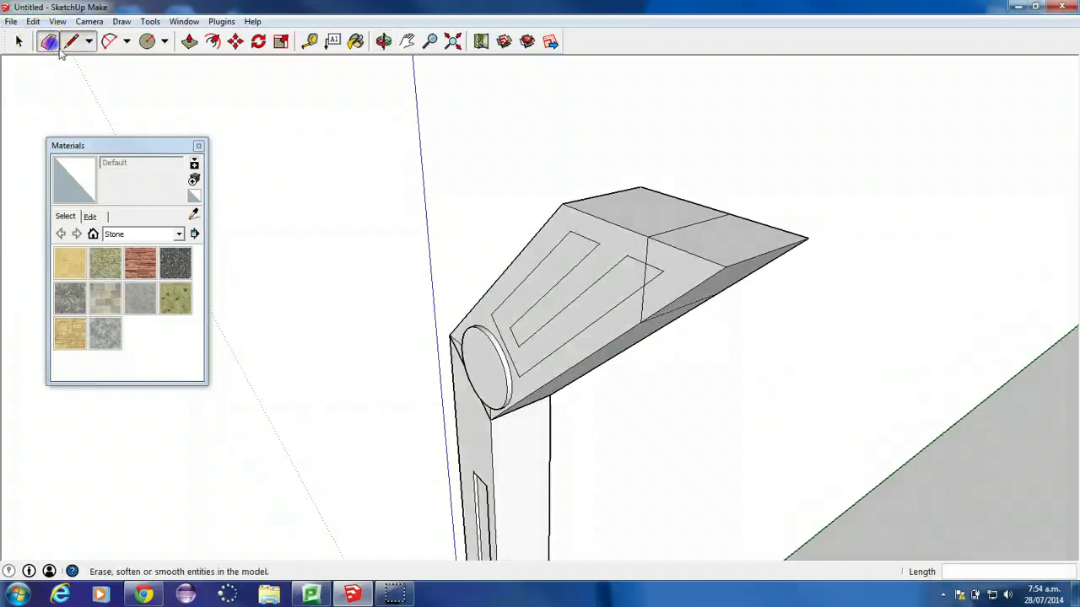
{"action": "left_click_drag", "start_coordinate": [718, 245], "coordinate": [704, 272]}
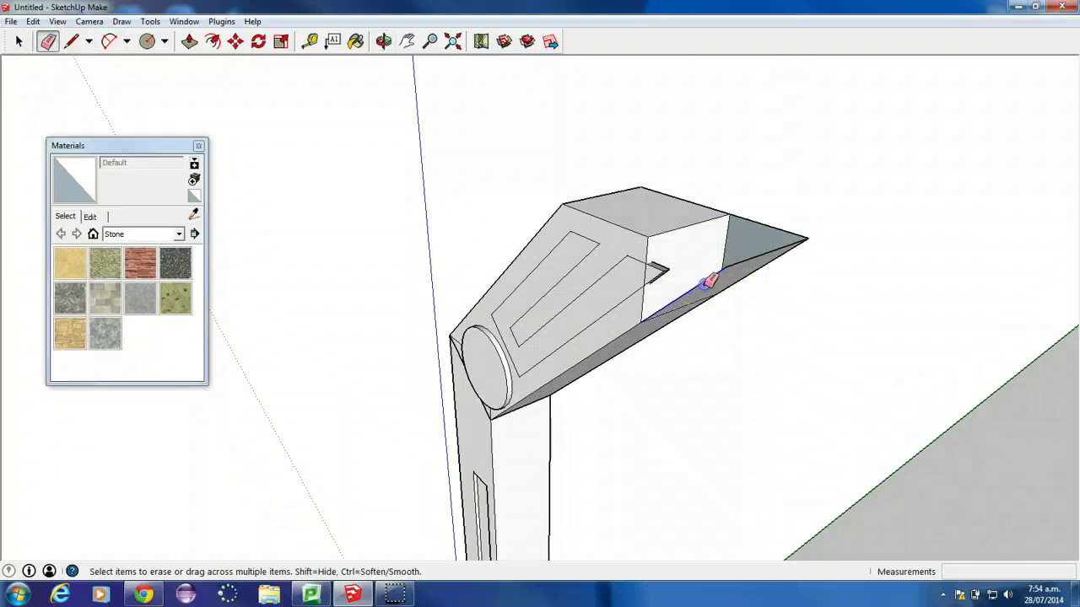
{"action": "left_click_drag", "start_coordinate": [773, 226], "coordinate": [778, 278]}
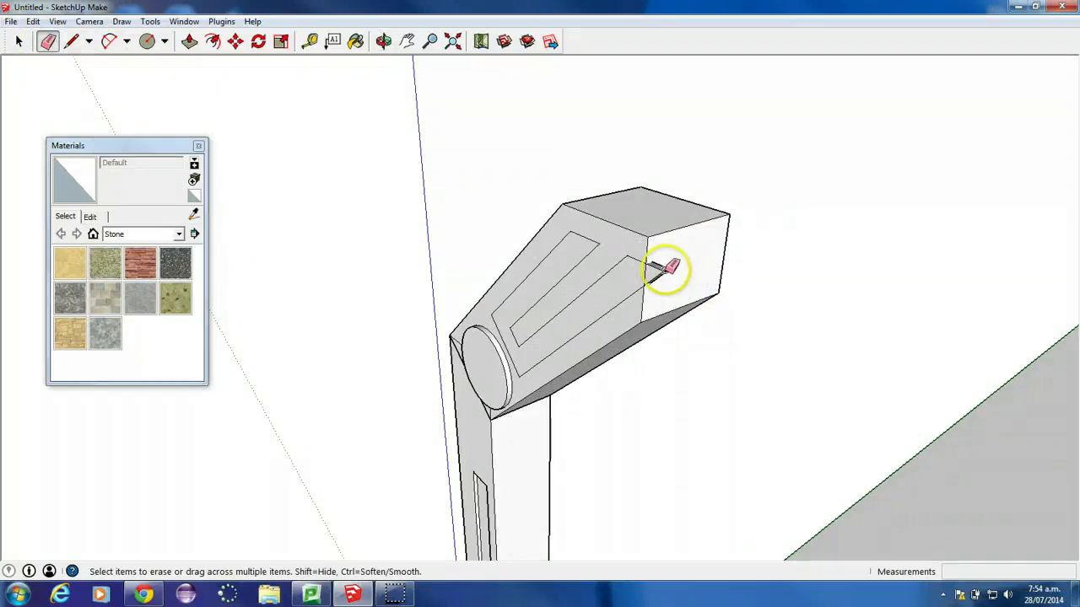
{"action": "scroll", "coordinate": [666, 285], "scroll_direction": "up", "scroll_amount": 2}
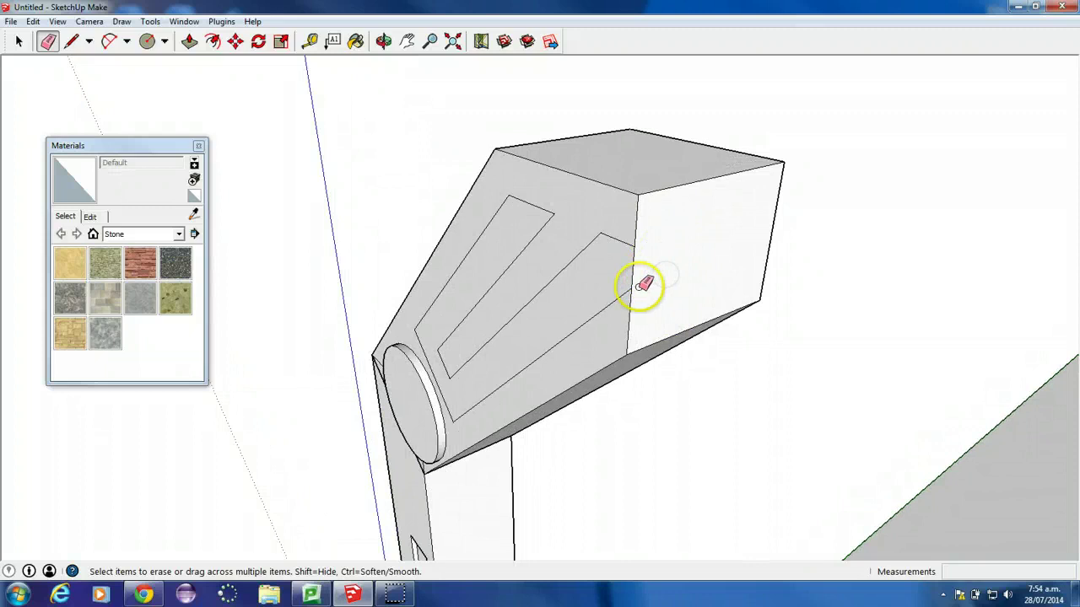
{"action": "scroll", "coordinate": [405, 228], "scroll_direction": "down", "scroll_amount": 3}
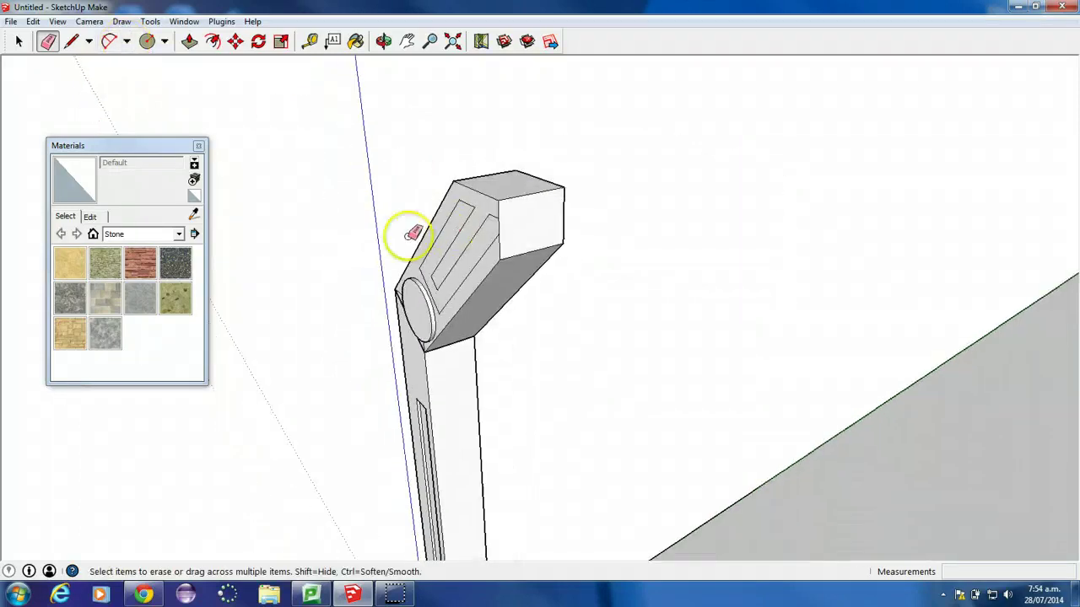
Try to extend the beam's cut end face horizontally with Push/Pull, and cancel the extension
{"action": "middle_click_drag", "start_coordinate": [405, 233], "coordinate": [272, 169]}
{"action": "left_click", "coordinate": [189, 40]}
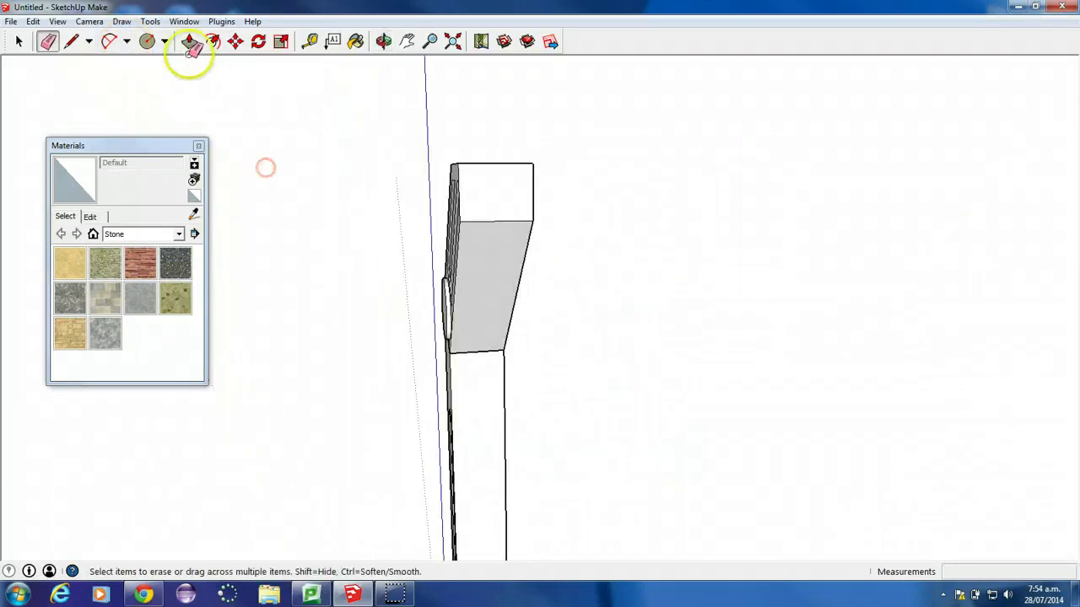
{"action": "middle_click_drag", "start_coordinate": [347, 201], "coordinate": [669, 229]}
{"action": "scroll", "coordinate": [696, 272], "scroll_direction": "down", "scroll_amount": 2}
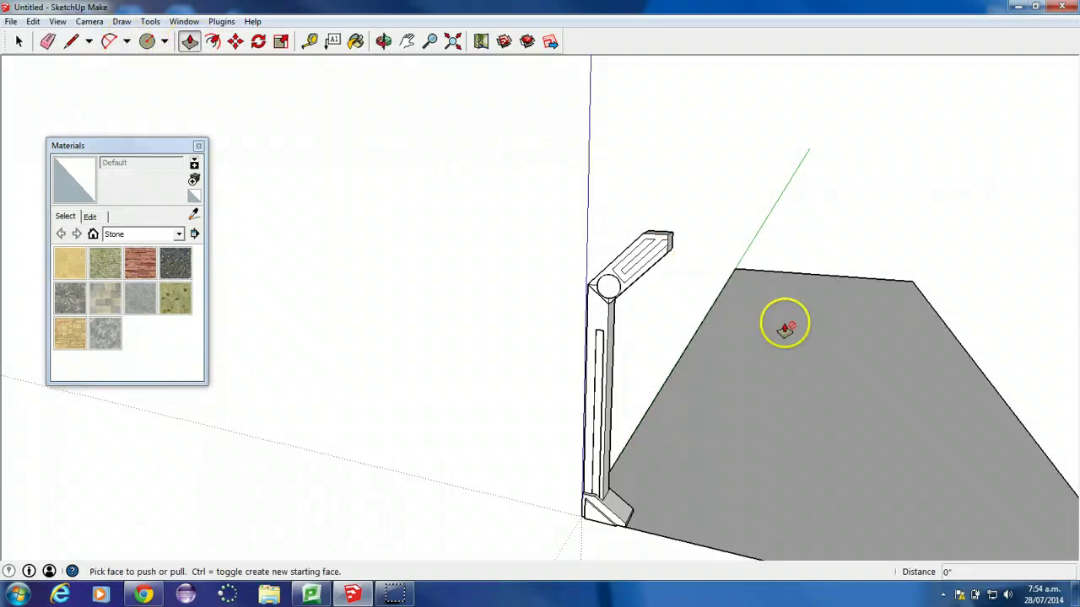
{"action": "middle_click_drag", "start_coordinate": [784, 321], "coordinate": [652, 301]}
{"action": "left_click_drag", "start_coordinate": [345, 191], "coordinate": [348, 187]}
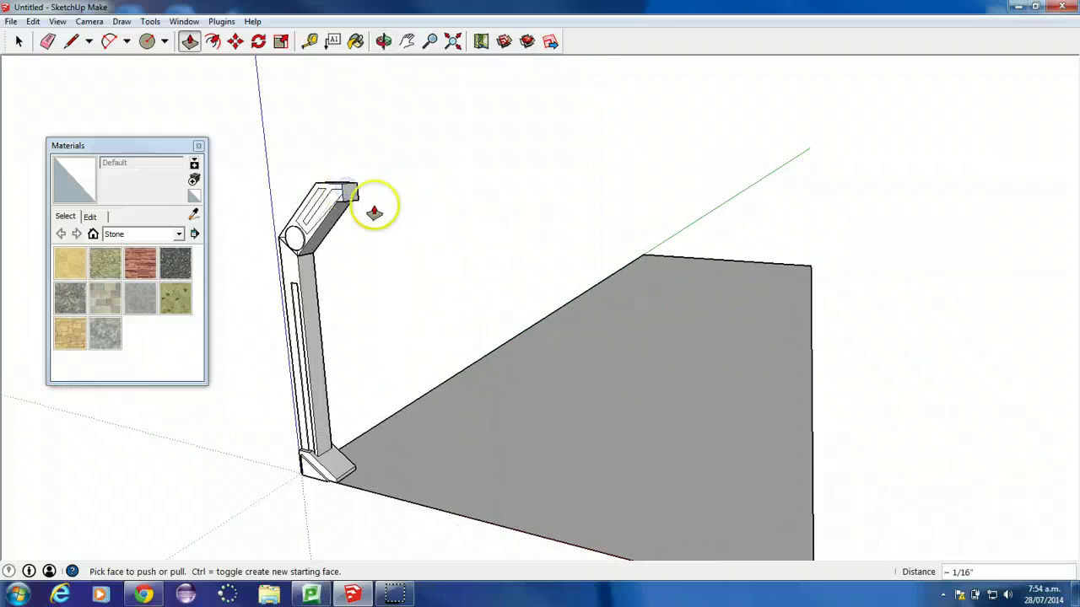
{"action": "scroll", "coordinate": [349, 196], "scroll_direction": "up", "scroll_amount": 5}
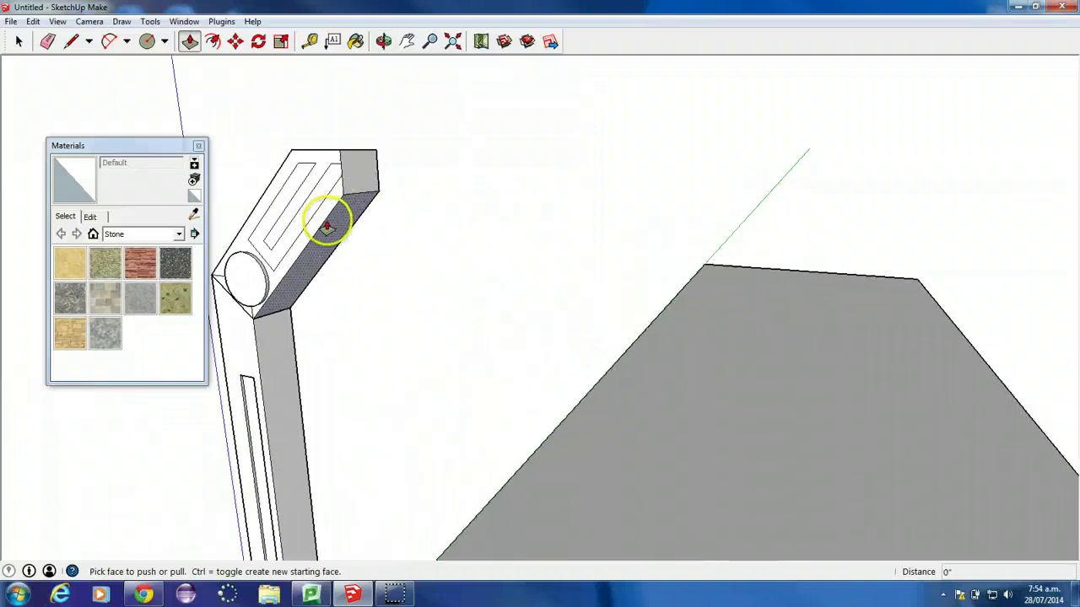
{"action": "left_click", "coordinate": [354, 174]}
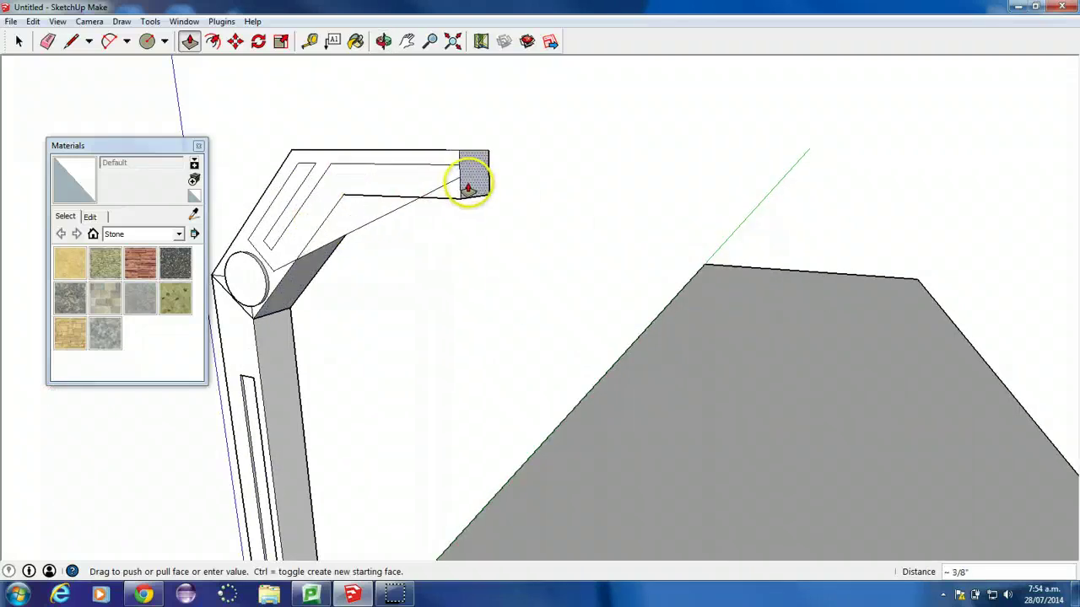
{"action": "key", "text": "Escape"}
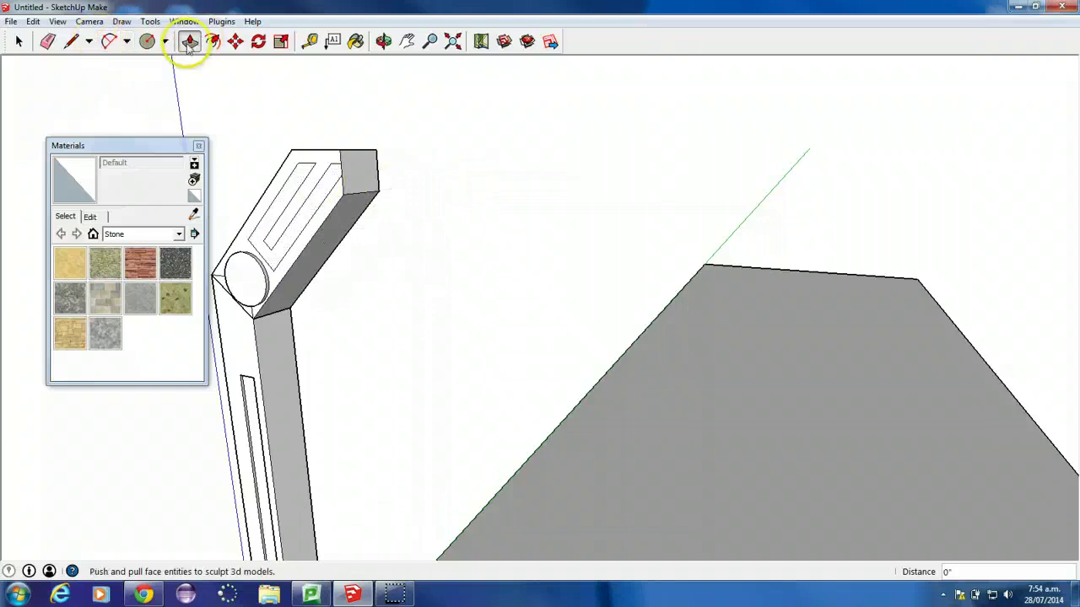
Try to recess the groove face on the beam's side with Push/Pull, and undo it
{"action": "left_click", "coordinate": [317, 208]}
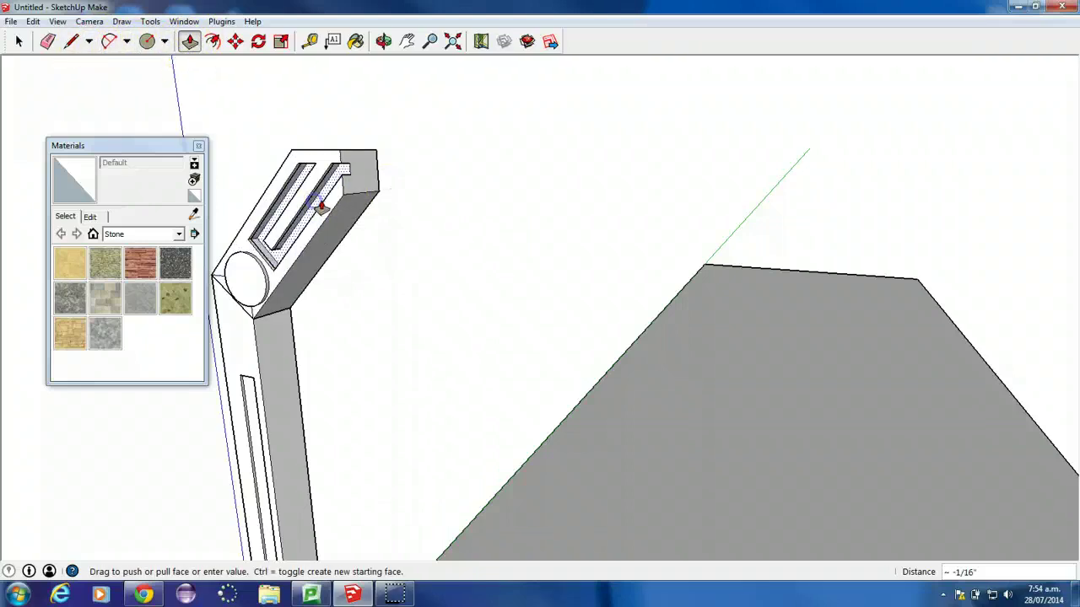
{"action": "key", "text": "Escape"}
{"action": "scroll", "coordinate": [291, 238], "scroll_direction": "up", "scroll_amount": 2}
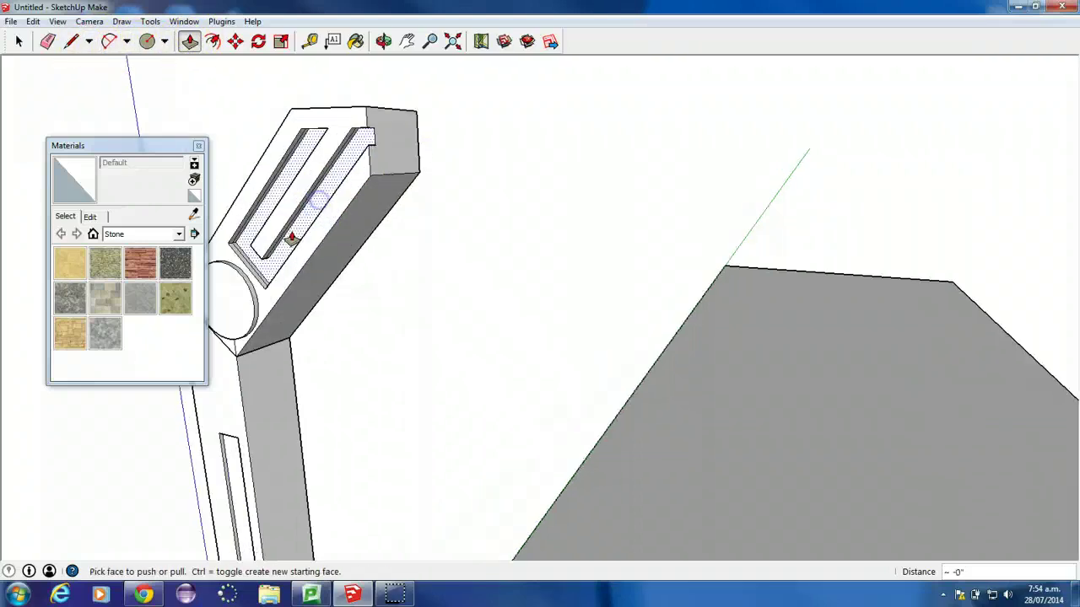
{"action": "scroll", "coordinate": [291, 238], "scroll_direction": "up", "scroll_amount": 2}
{"action": "key", "text": "ctrl+z"}
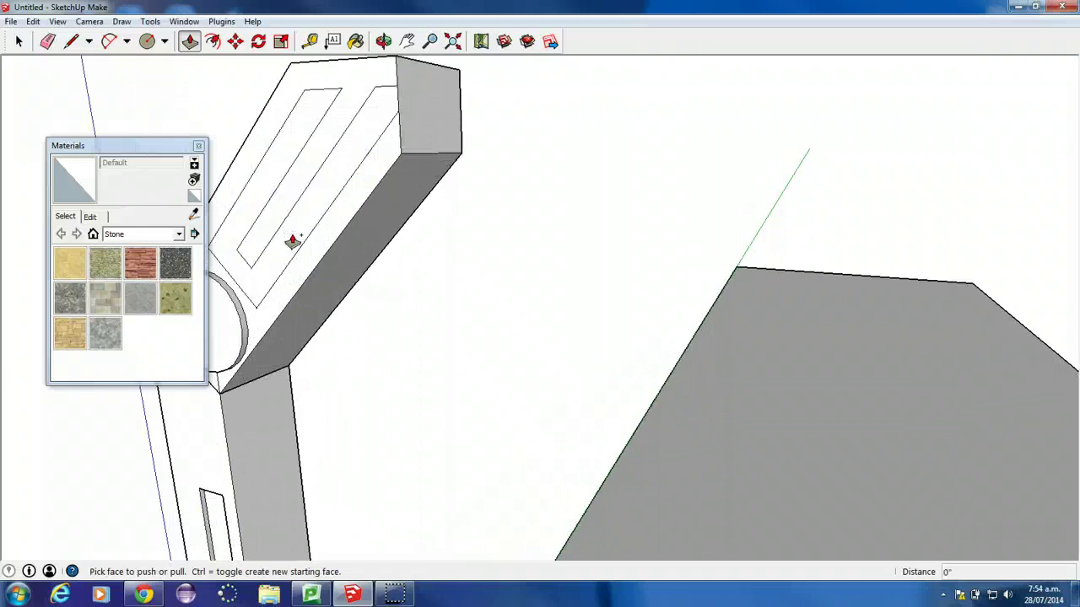
Undo the tip trim, the dividing lines and the groove outline on the beam
{"action": "key", "text": "ctrl+z"}
{"action": "key", "text": "ctrl+z"}
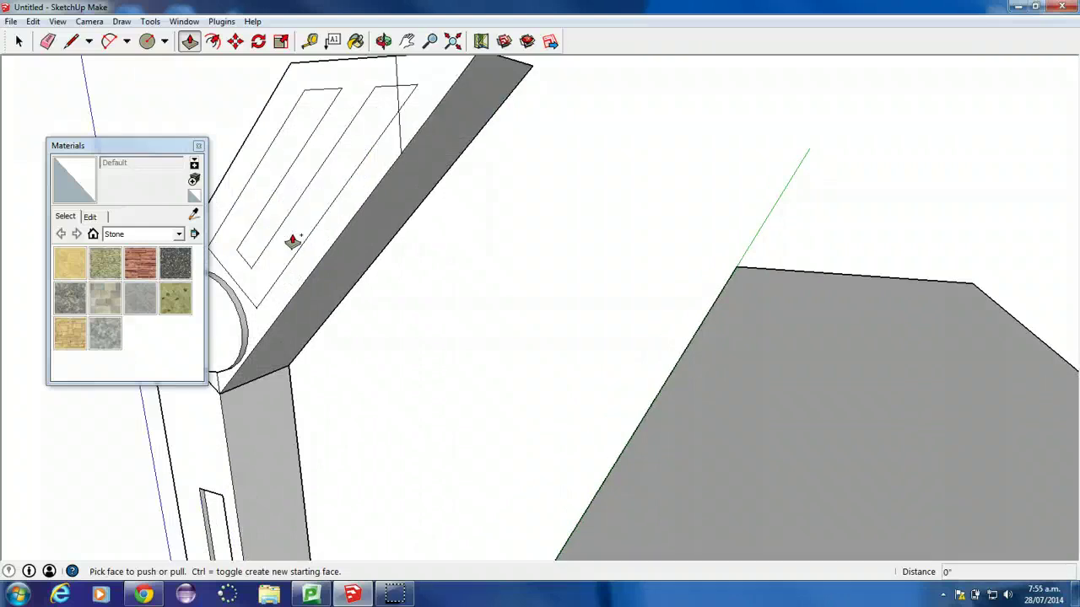
{"action": "key", "text": "ctrl+z"}
{"action": "key", "text": "ctrl+z"}
{"action": "key", "text": "ctrl+z"}
{"action": "key", "text": "ctrl+z"}
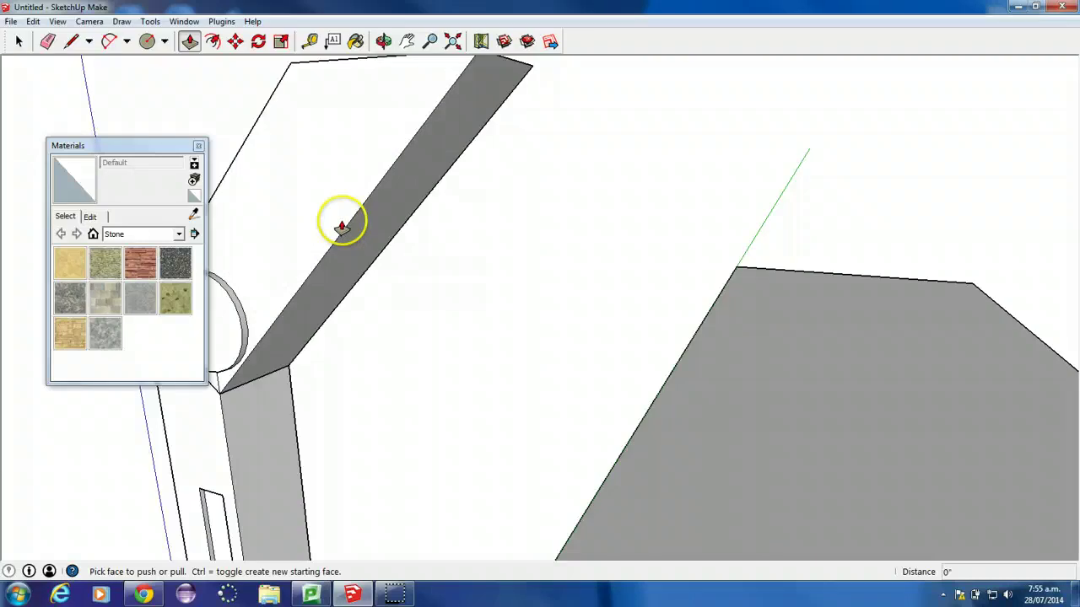
Draw a line about 1/8" long down the beam's side face, from the midpoint of its top edge to its lower edge
{"action": "left_click", "coordinate": [71, 42]}
{"action": "middle_click_drag", "start_coordinate": [299, 116], "coordinate": [434, 167]}
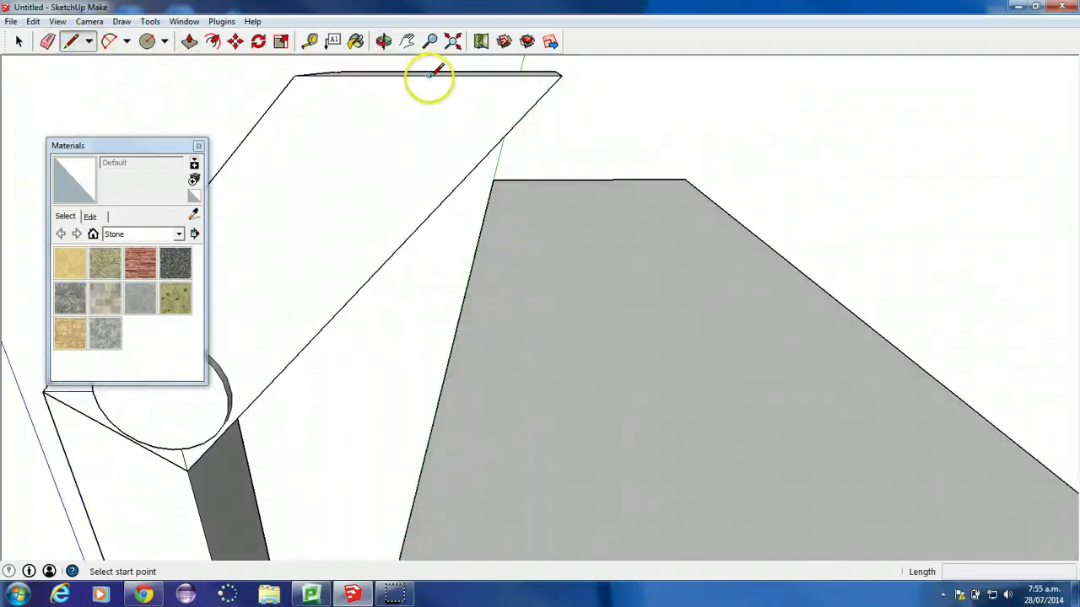
{"action": "left_click", "coordinate": [428, 76]}
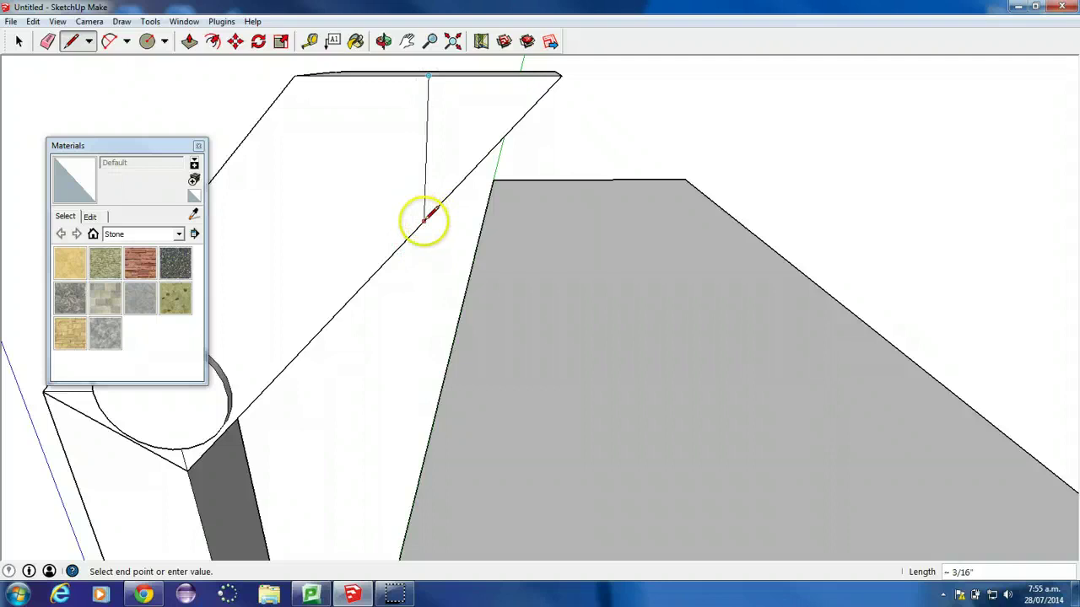
{"action": "left_click_drag", "start_coordinate": [424, 220], "coordinate": [436, 206]}
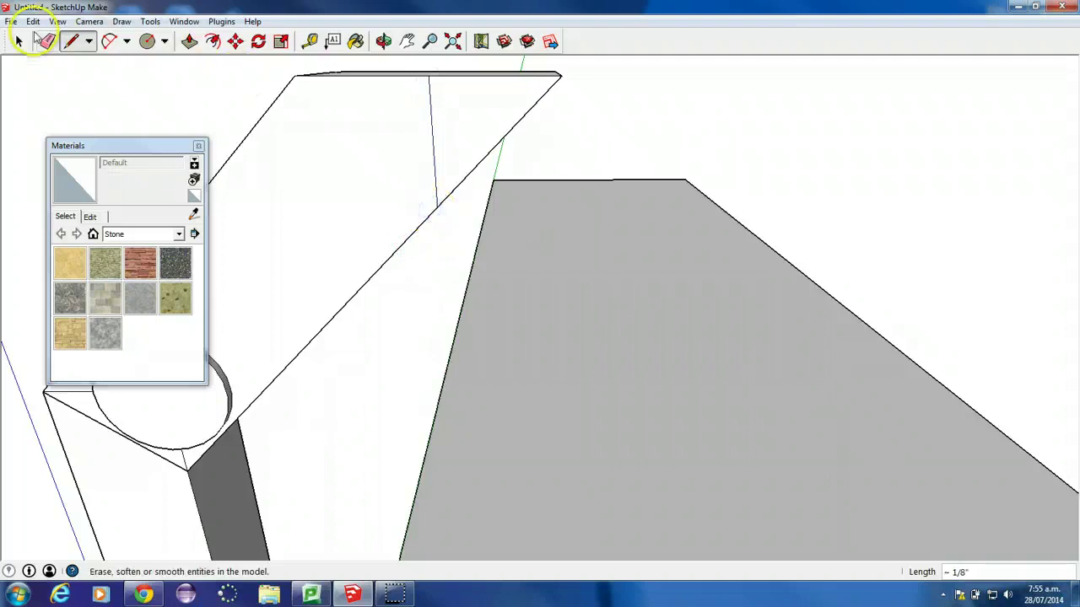
{"action": "left_click", "coordinate": [359, 99]}
Cut away the beam's pointed tip beyond the line by pushing the triangular face back 3/16" with Push/Pull
{"action": "left_click", "coordinate": [190, 42]}
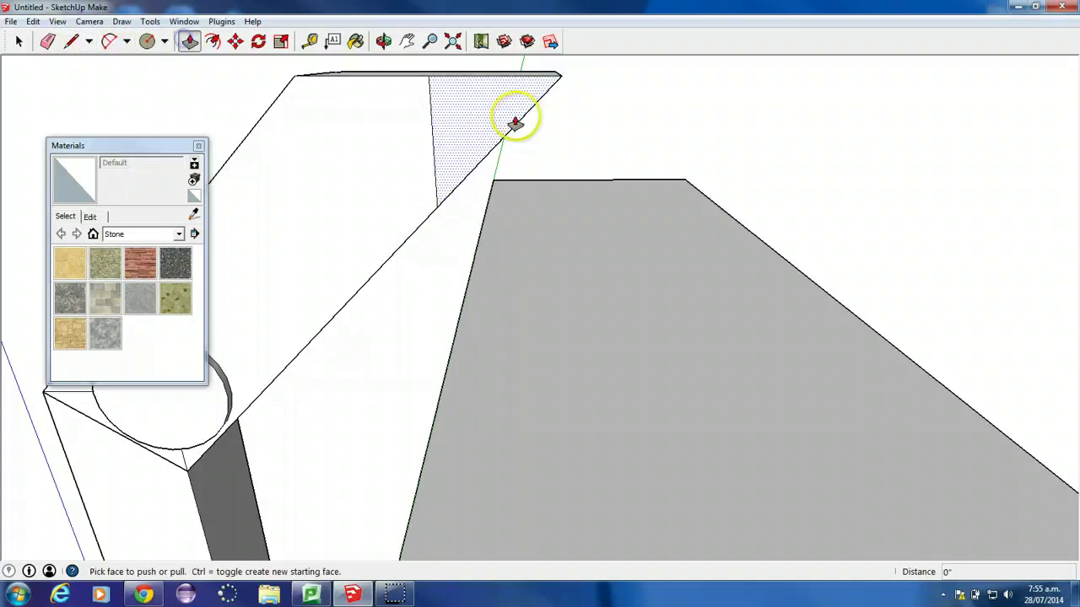
{"action": "left_click_drag", "start_coordinate": [469, 114], "coordinate": [501, 92]}
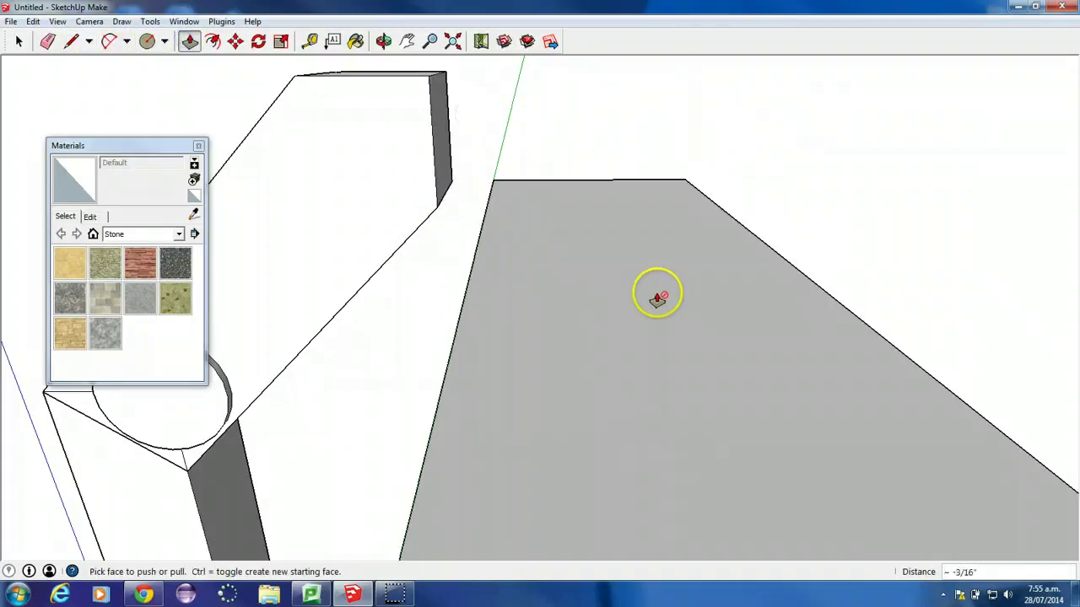
{"action": "middle_click_drag", "start_coordinate": [656, 207], "coordinate": [454, 230]}
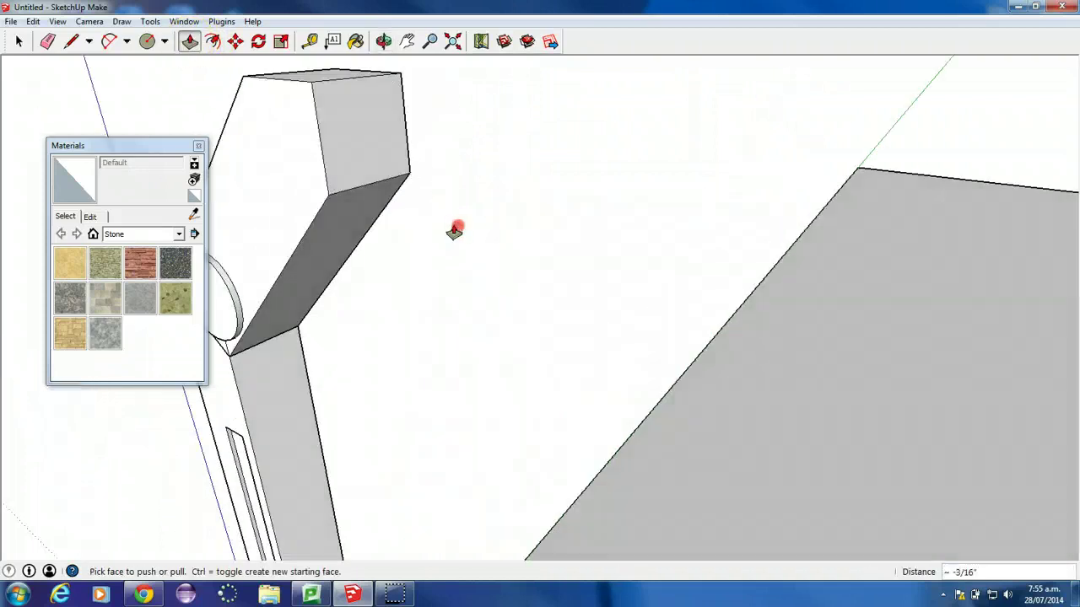
Extend the beam's cut end face horizontally toward the middle of the corridor by 2" with Push/Pull
{"action": "left_click", "coordinate": [360, 135]}
{"action": "left_click", "coordinate": [430, 152]}
{"action": "left_click", "coordinate": [355, 137]}
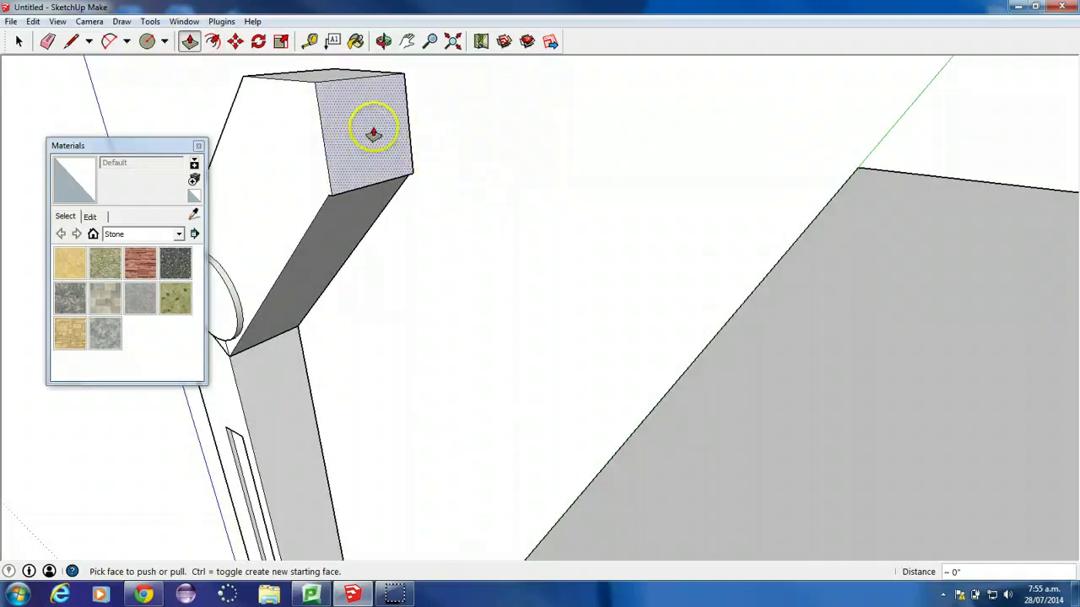
{"action": "left_click_drag", "start_coordinate": [375, 124], "coordinate": [399, 125]}
{"action": "double_click", "coordinate": [334, 138]}
{"action": "left_click", "coordinate": [398, 125]}
{"action": "scroll", "coordinate": [643, 193], "scroll_direction": "down", "scroll_amount": 6}
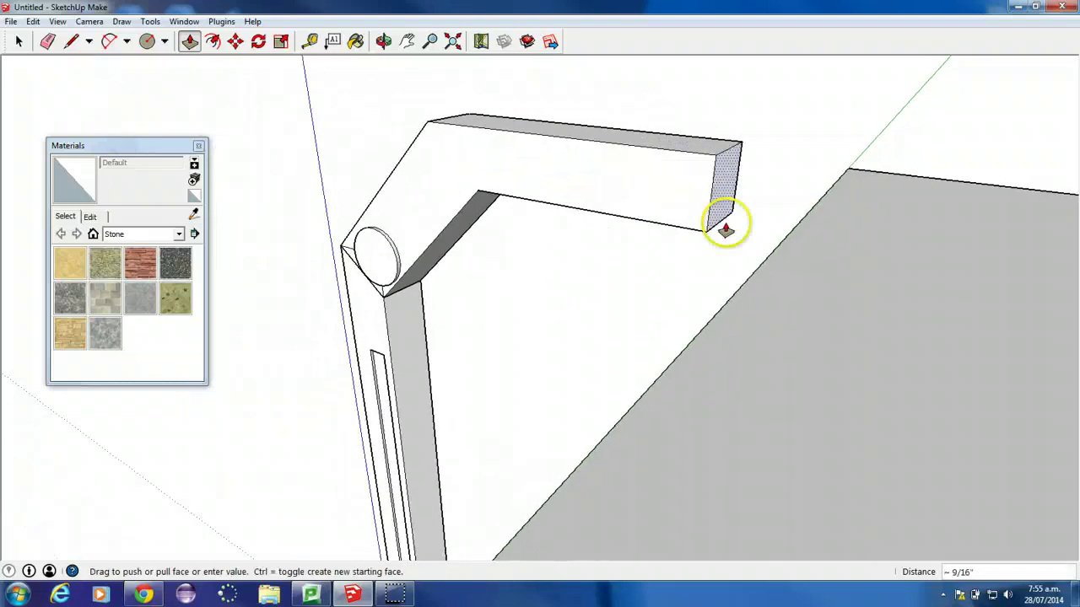
{"action": "middle_click_drag", "start_coordinate": [868, 322], "coordinate": [607, 159]}
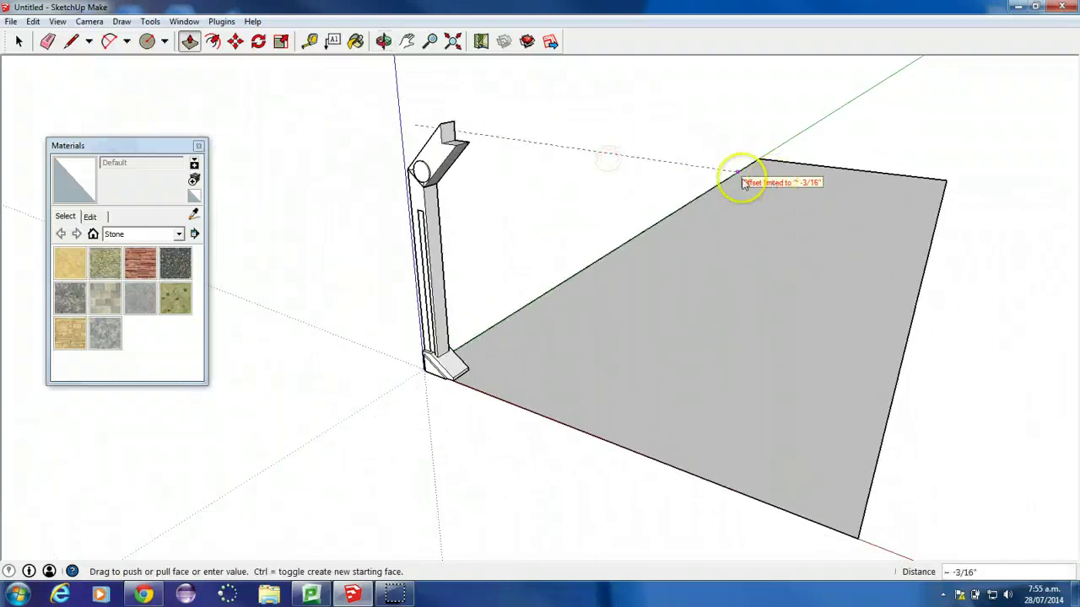
{"action": "middle_click_drag", "start_coordinate": [742, 174], "coordinate": [878, 105]}
{"action": "left_click_drag", "start_coordinate": [702, 137], "coordinate": [674, 166]}
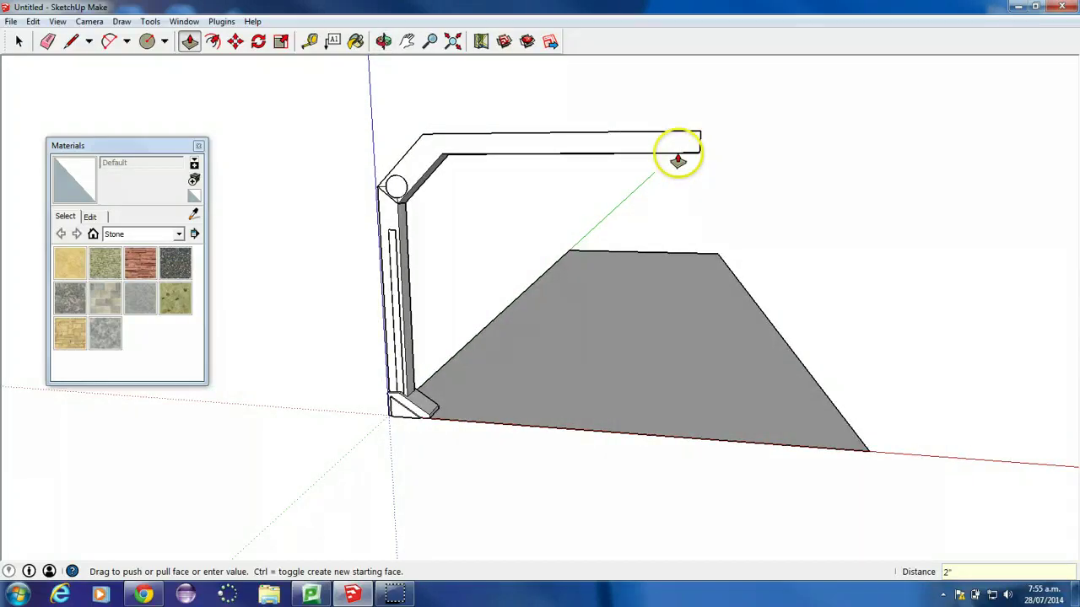
{"action": "middle_click_drag", "start_coordinate": [759, 183], "coordinate": [587, 235]}
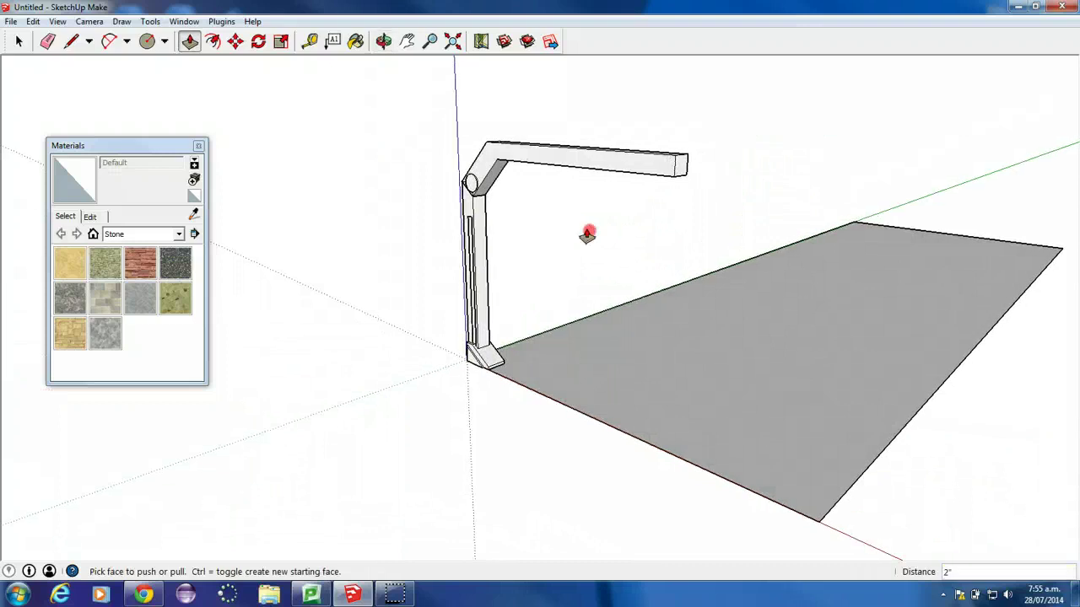
Draw a line across the horizontal beam's end face from the midpoint of its vertical edge
{"action": "scroll", "coordinate": [651, 177], "scroll_direction": "up", "scroll_amount": 2}
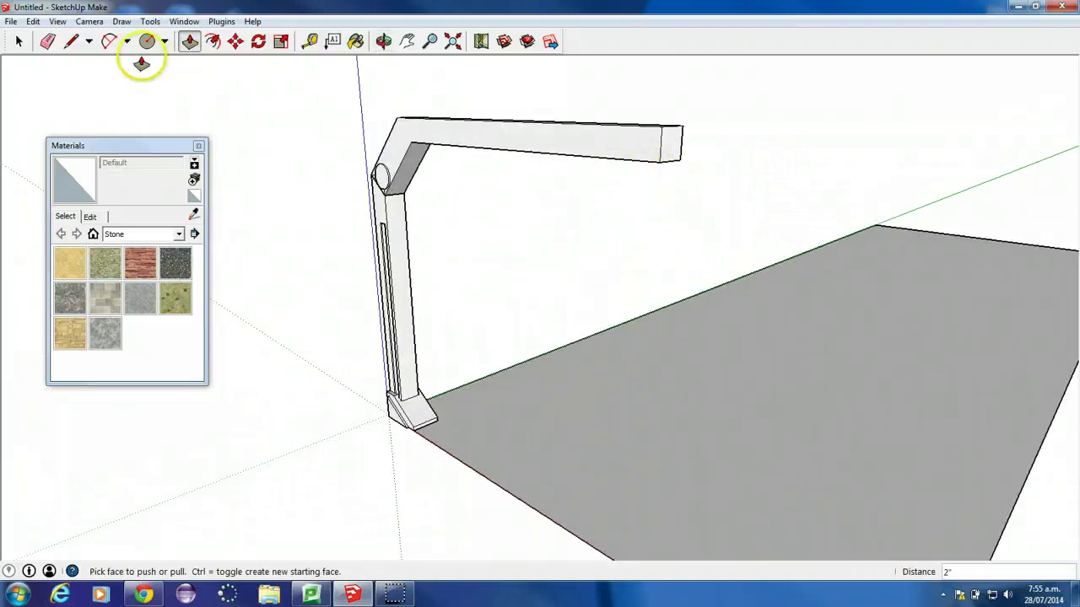
{"action": "left_click", "coordinate": [18, 40]}
{"action": "left_click", "coordinate": [88, 40]}
{"action": "left_click", "coordinate": [127, 40]}
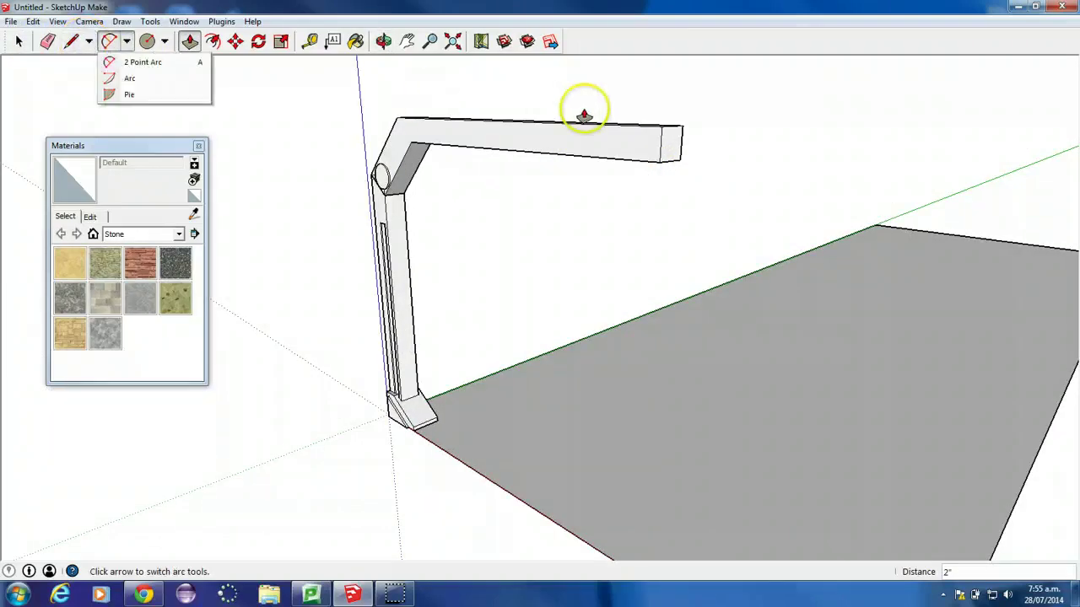
{"action": "left_click", "coordinate": [71, 41]}
{"action": "scroll", "coordinate": [696, 155], "scroll_direction": "up", "scroll_amount": 5}
{"action": "mouse_move", "coordinate": [514, 127]}
{"action": "middle_mouse_down"}
{"action": "mouse_move", "coordinate": [349, 116]}
{"action": "mouse_move", "coordinate": [508, 215]}
{"action": "mouse_move", "coordinate": [529, 186]}
{"action": "middle_mouse_up"}
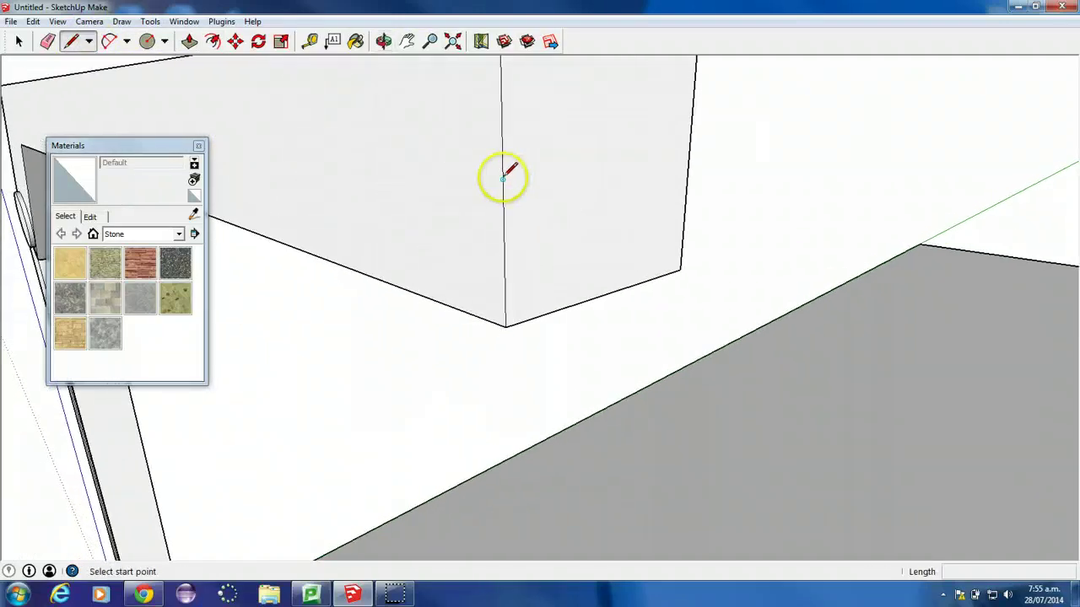
{"action": "left_click", "coordinate": [503, 178]}
Draw dividing lines near the beam's end, about 1/8" long on the side face and about 3/16" long across the underside
{"action": "mouse_move", "coordinate": [404, 240]}
{"action": "middle_mouse_down"}
{"action": "mouse_move", "coordinate": [278, 278]}
{"action": "mouse_move", "coordinate": [386, 268]}
{"action": "middle_mouse_up"}
{"action": "scroll", "coordinate": [388, 268], "scroll_direction": "down", "scroll_amount": 5}
{"action": "middle_click_drag", "start_coordinate": [520, 253], "coordinate": [386, 181]}
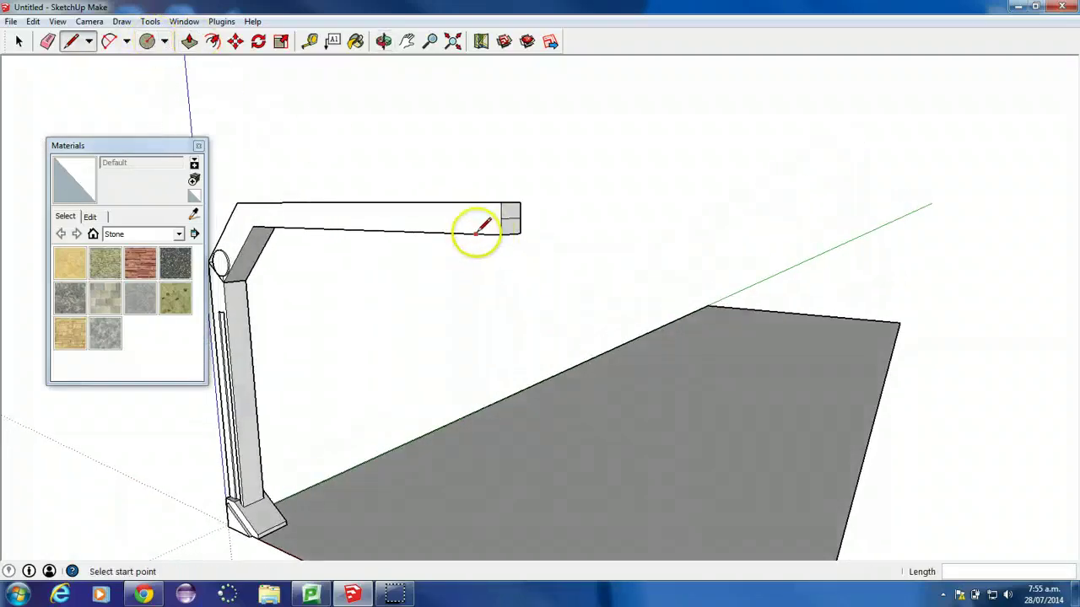
{"action": "left_click", "coordinate": [479, 234]}
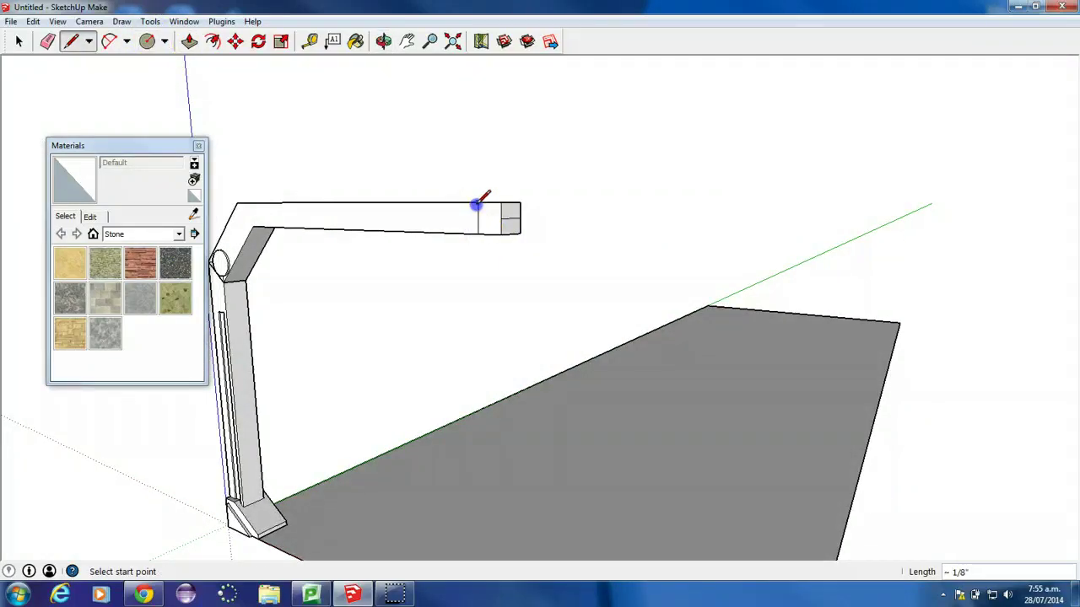
{"action": "middle_click_drag", "start_coordinate": [474, 236], "coordinate": [434, 55]}
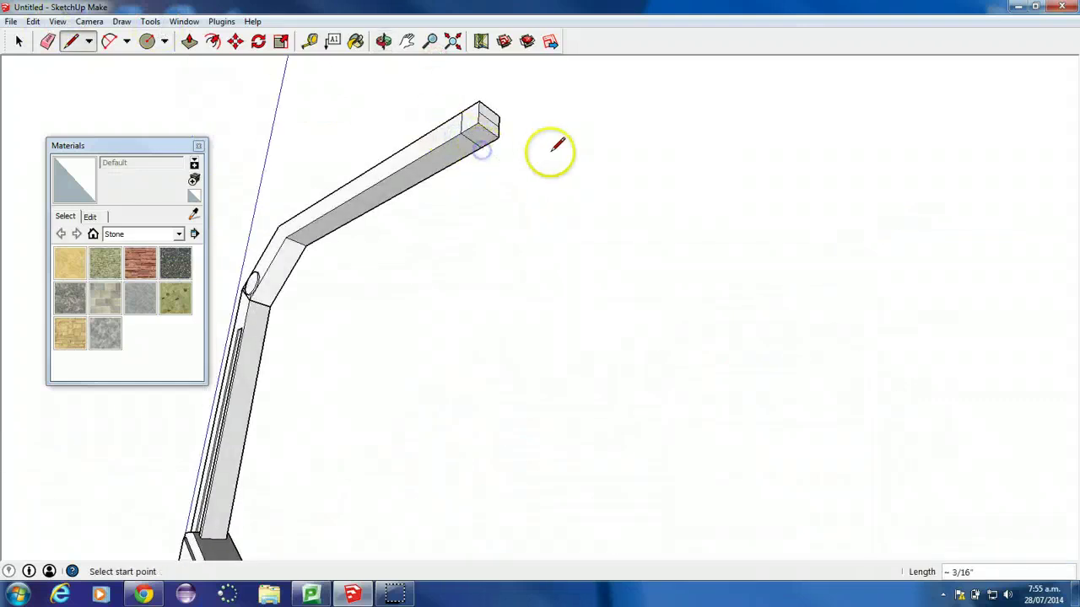
{"action": "middle_click_drag", "start_coordinate": [556, 147], "coordinate": [205, 253]}
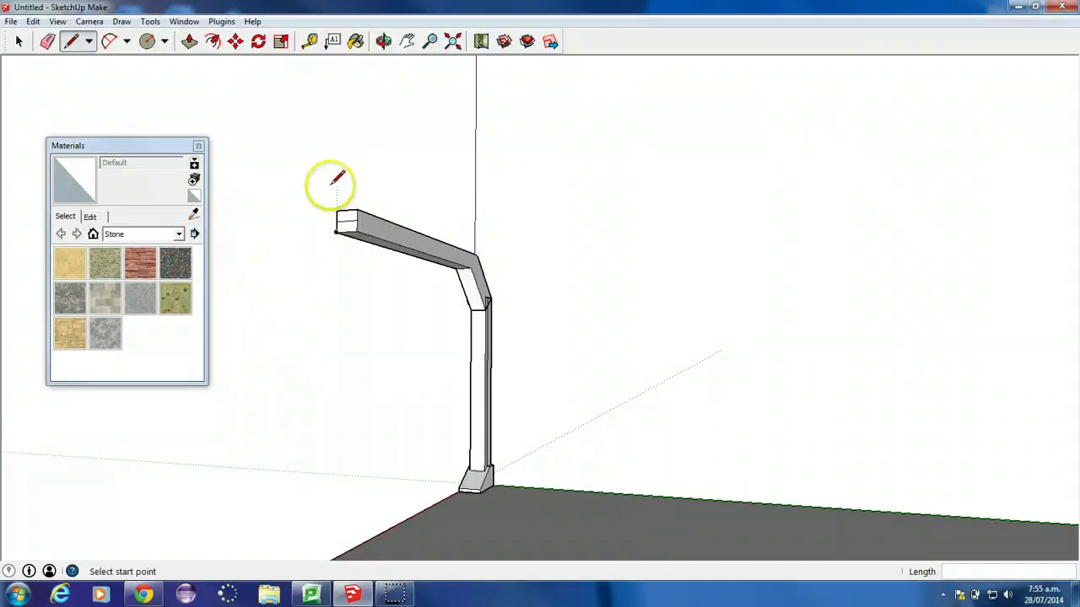
Extend the slanted beam's cut end face 2" horizontally toward the corridor's middle with Push/Pull
{"action": "middle_click_drag", "start_coordinate": [316, 181], "coordinate": [380, 198]}
{"action": "left_click", "coordinate": [189, 40]}
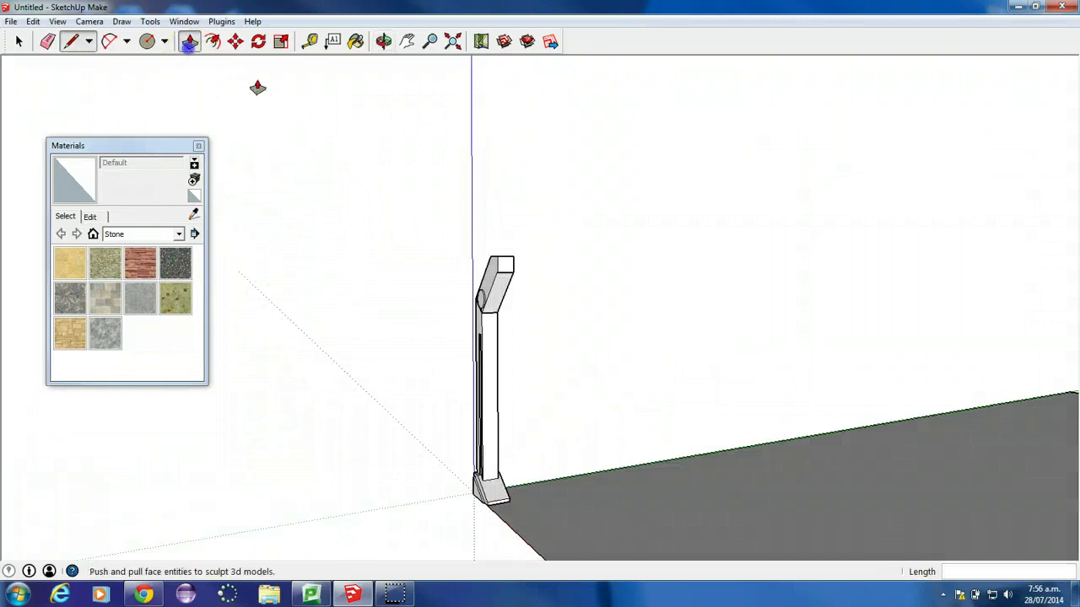
{"action": "left_click_drag", "start_coordinate": [500, 265], "coordinate": [596, 289]}
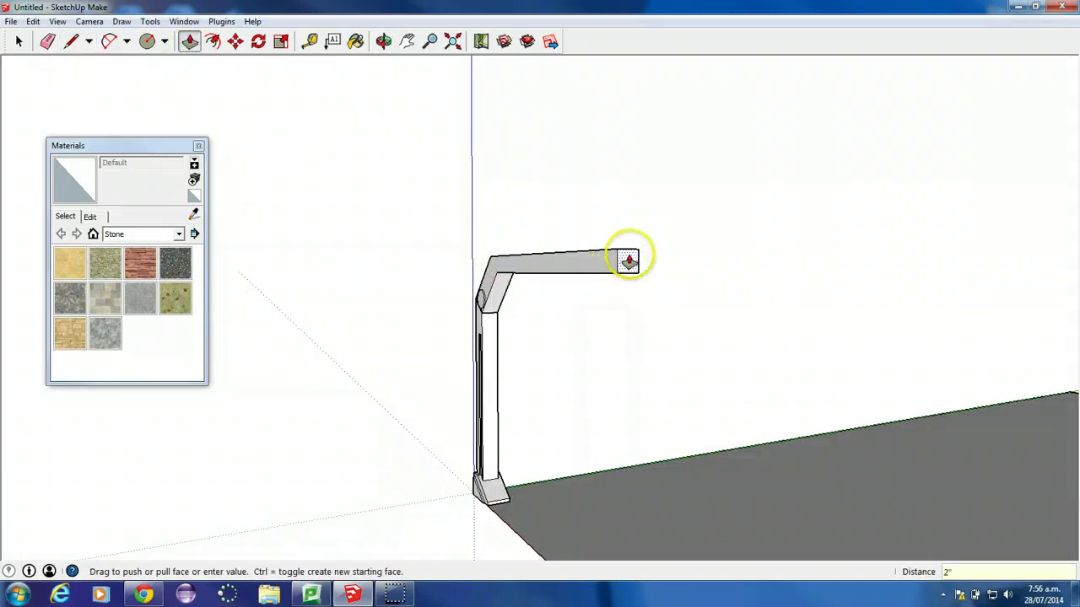
Add a separate segment about 1/8" long to the beam's end with Push/Pull, starting a new face
{"action": "mouse_move", "coordinate": [629, 262]}
{"action": "left_mouse_down"}
{"action": "mouse_move", "coordinate": [649, 271]}
{"action": "mouse_move", "coordinate": [640, 278]}
{"action": "left_mouse_up"}
{"action": "key", "text": "ctrl"}
{"action": "middle_click_drag", "start_coordinate": [632, 295], "coordinate": [682, 376]}
{"action": "scroll", "coordinate": [776, 349], "scroll_direction": "up", "scroll_amount": 2}
{"action": "scroll", "coordinate": [508, 181], "scroll_direction": "down", "scroll_amount": 2}
{"action": "middle_click_drag", "start_coordinate": [518, 173], "coordinate": [557, 313], "text": "shift"}
{"action": "key", "text": "p"}
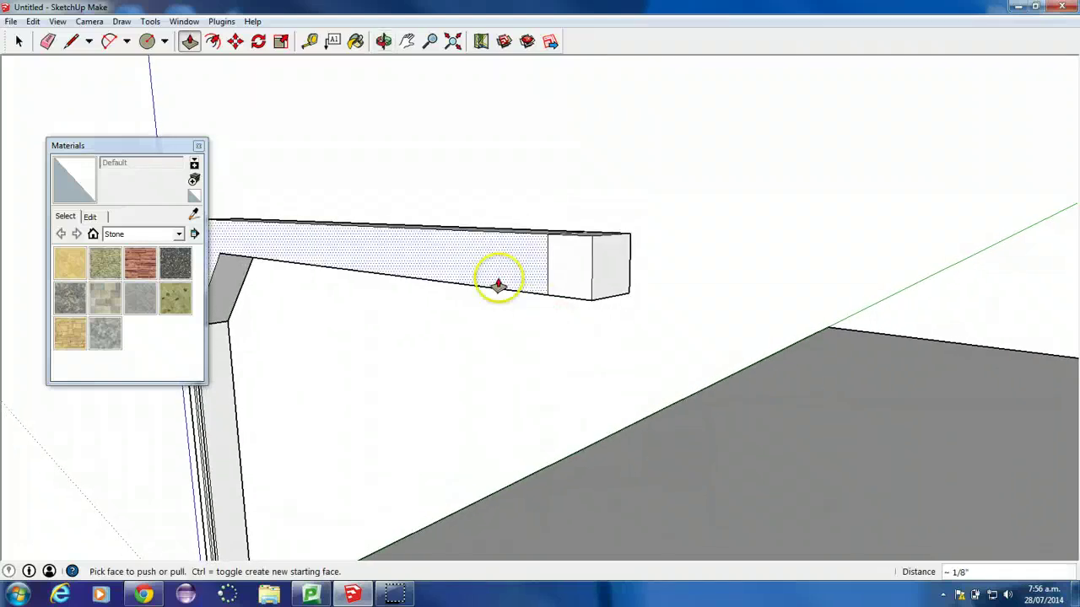
Try to lower the beam's end face along the blue axis with Move, by .3 and by .03
{"action": "left_click", "coordinate": [235, 41]}
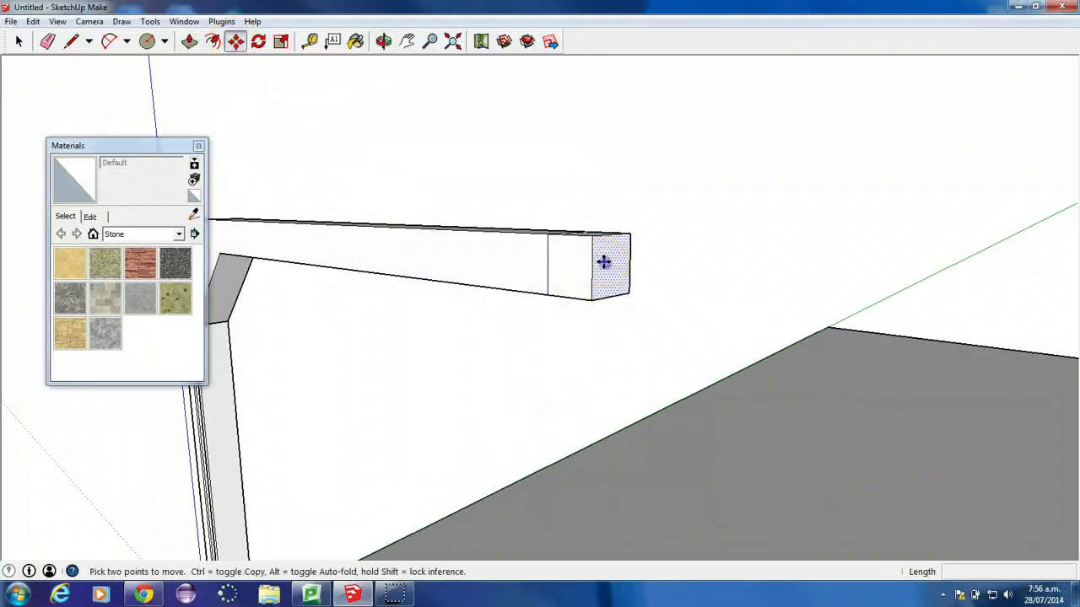
{"action": "left_click_drag", "start_coordinate": [604, 263], "coordinate": [600, 284]}
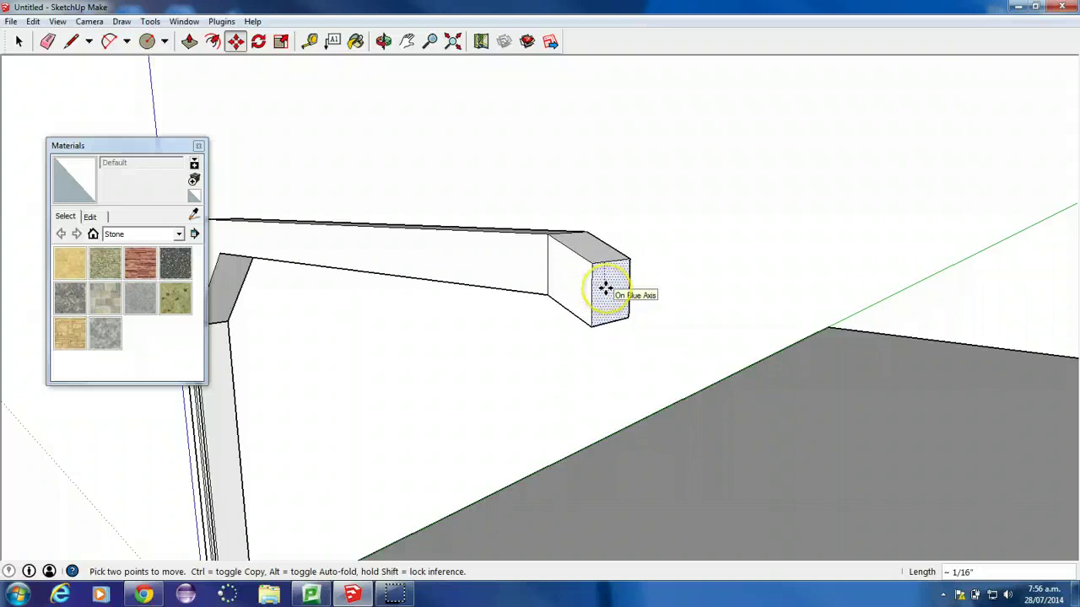
{"action": "type", "text": ".3"}
{"action": "key", "text": "Return"}
{"action": "key", "text": "ctrl+z"}
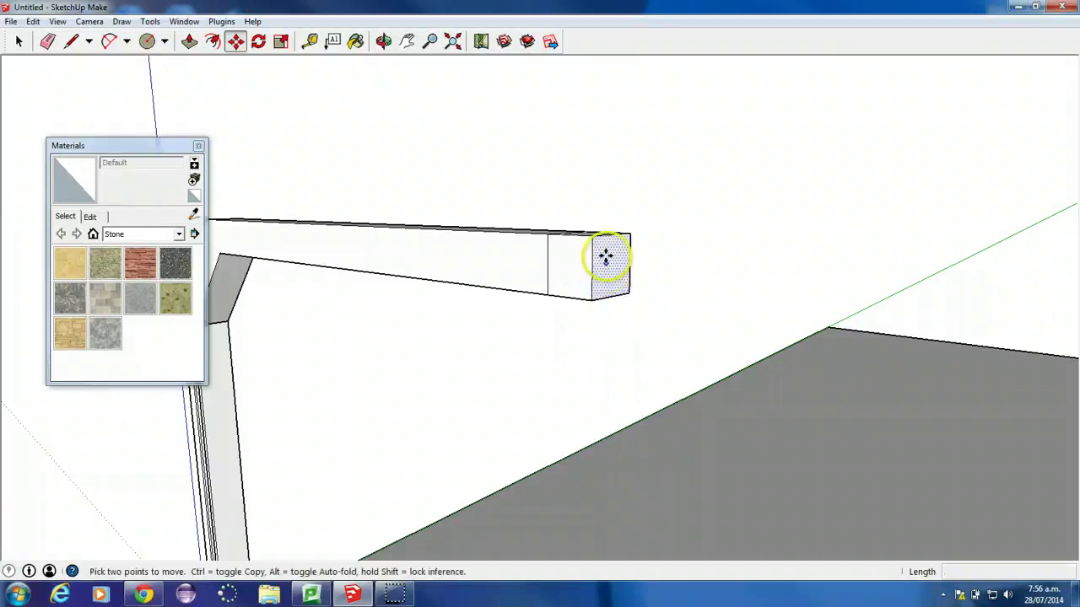
{"action": "type", "text": ".03"}
{"action": "key", "text": "Return"}
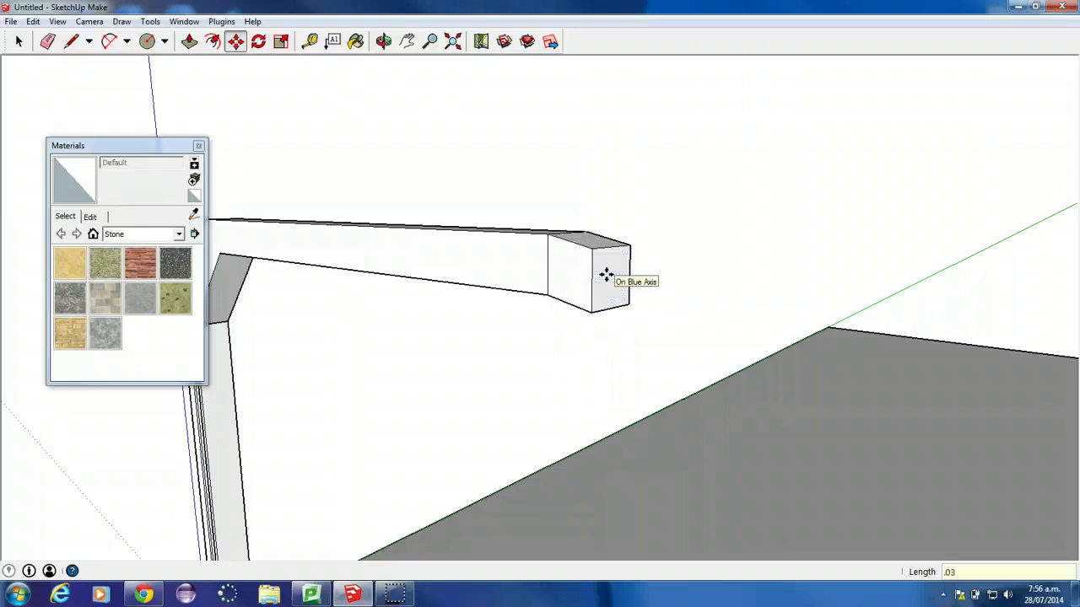
{"action": "left_click", "coordinate": [523, 328]}
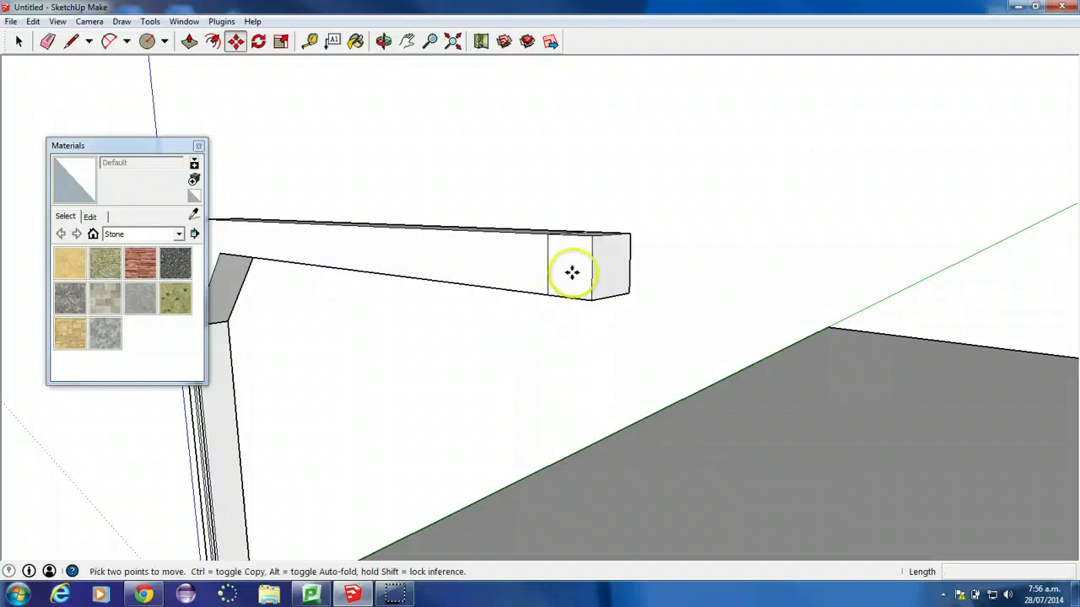
Lower the beam's end face along the blue axis by .1 with Move to slope the end segment downward
{"action": "left_click", "coordinate": [615, 255]}
{"action": "left_click", "coordinate": [607, 279]}
{"action": "type", "text": "."}
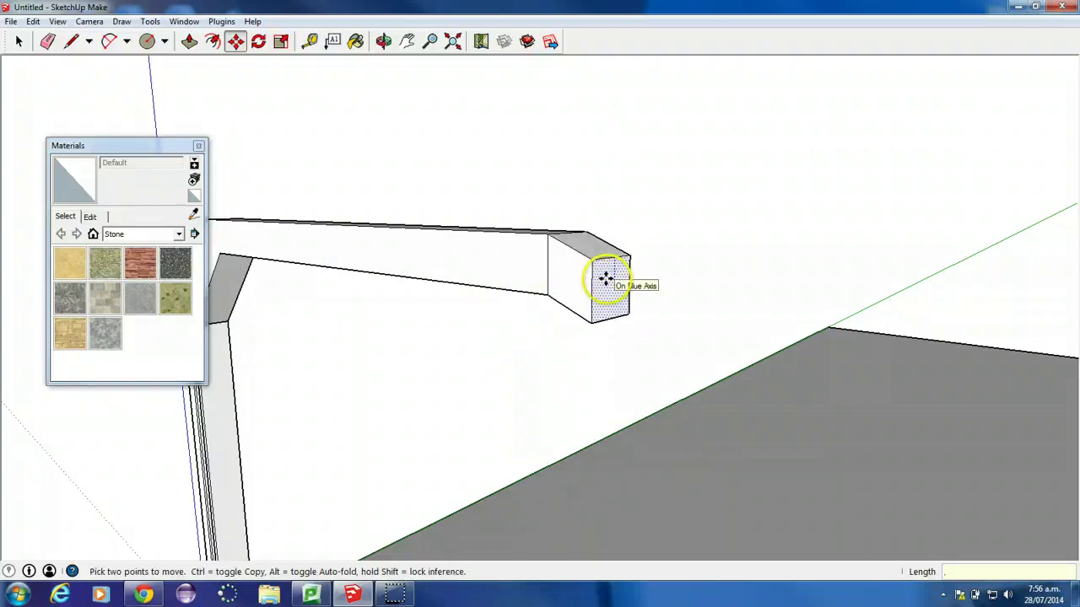
{"action": "type", "text": "1"}
{"action": "key", "text": "Return"}
Extend the lowered end face horizontally toward the corridor's middle with Push/Pull
{"action": "scroll", "coordinate": [518, 313], "scroll_direction": "down", "scroll_amount": 5}
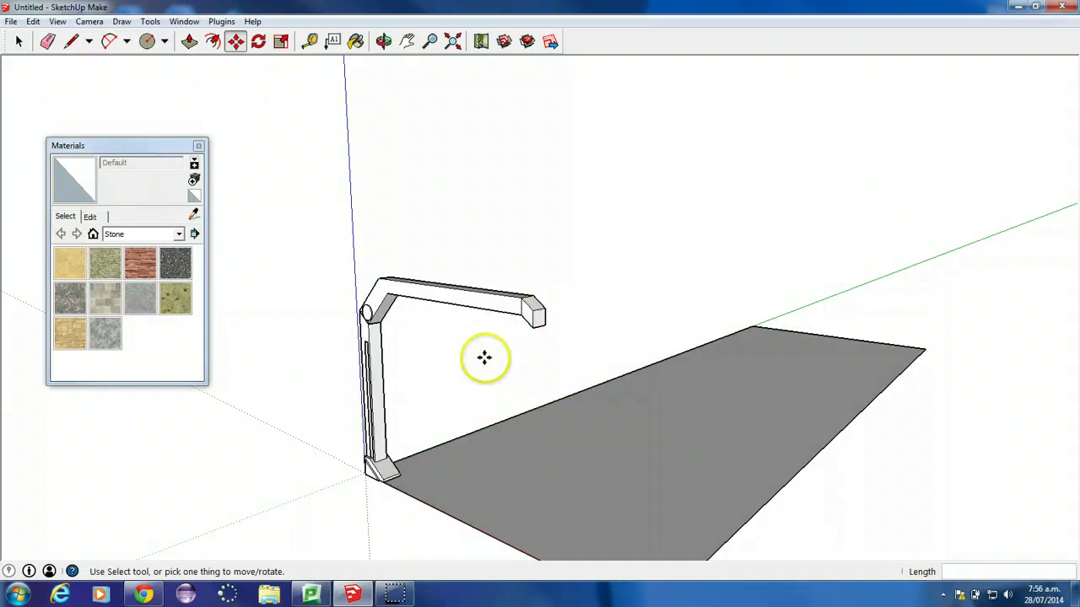
{"action": "middle_click_drag", "start_coordinate": [481, 357], "coordinate": [554, 313]}
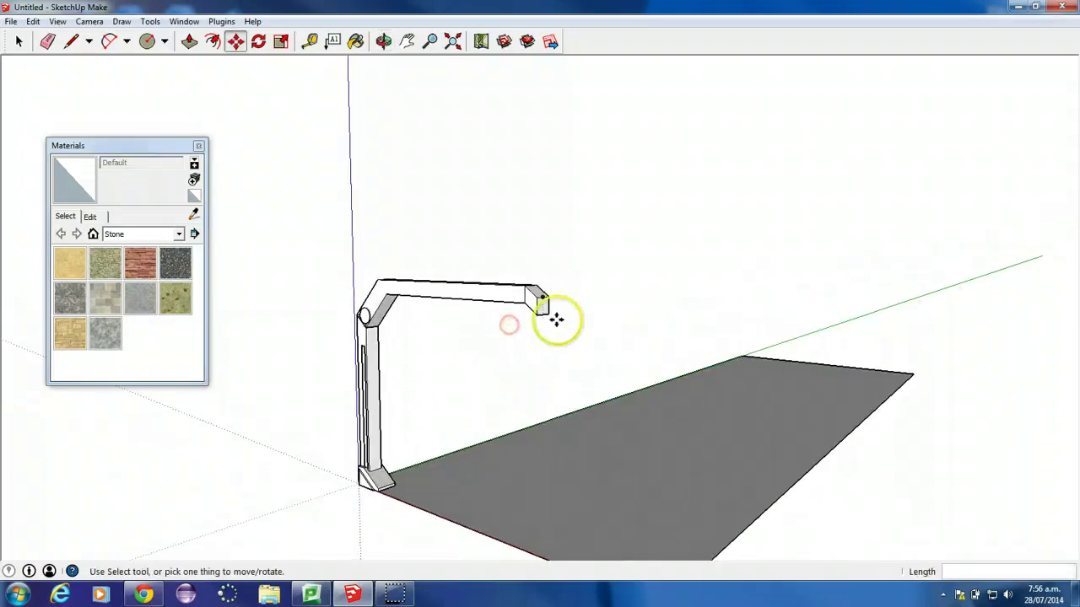
{"action": "left_click", "coordinate": [189, 40]}
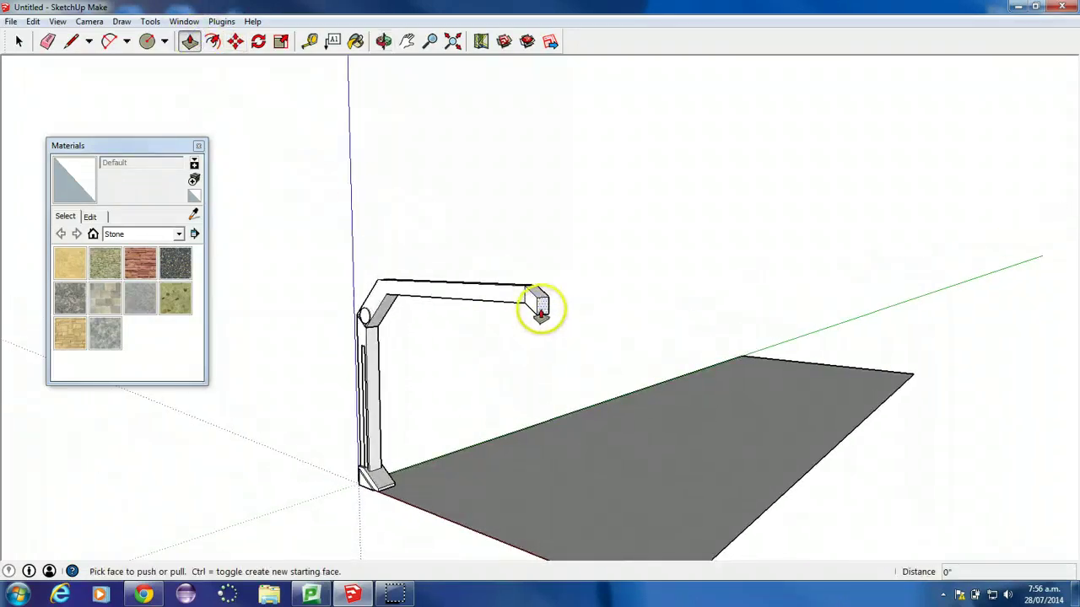
{"action": "left_click_drag", "start_coordinate": [540, 310], "coordinate": [607, 320]}
Add another separate segment about 1/8" long to the end of the lowered beam section with Push/Pull
{"action": "left_click", "coordinate": [605, 315]}
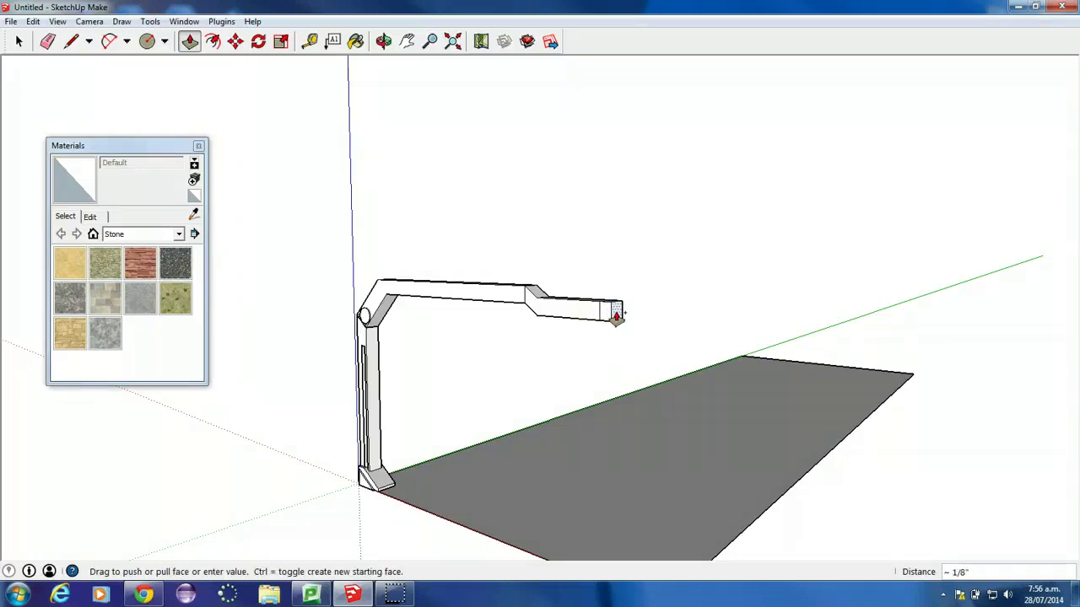
{"action": "left_click", "coordinate": [619, 314]}
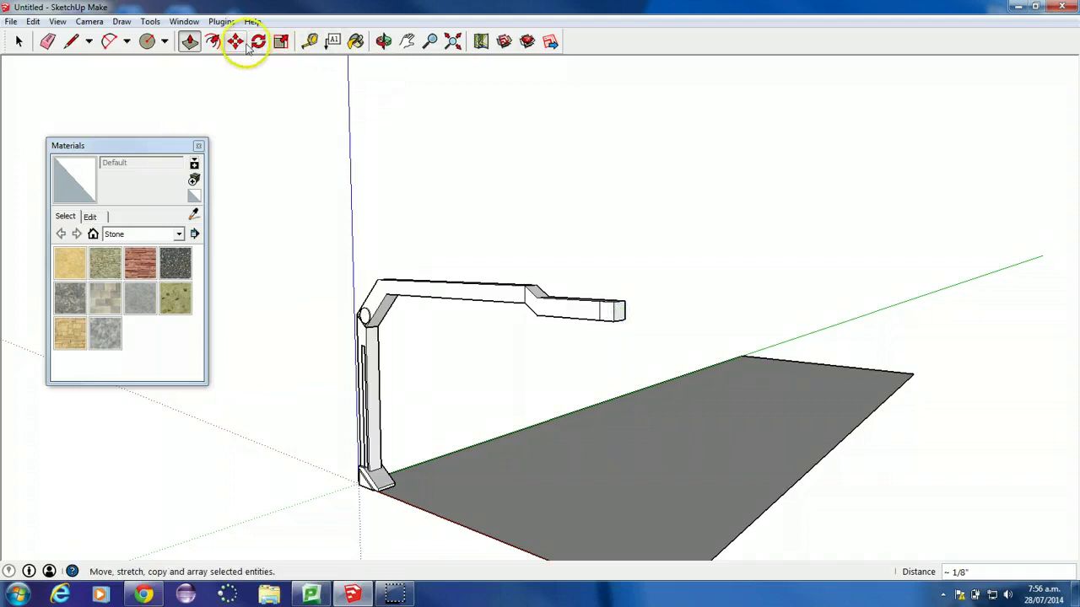
{"action": "left_click", "coordinate": [618, 314]}
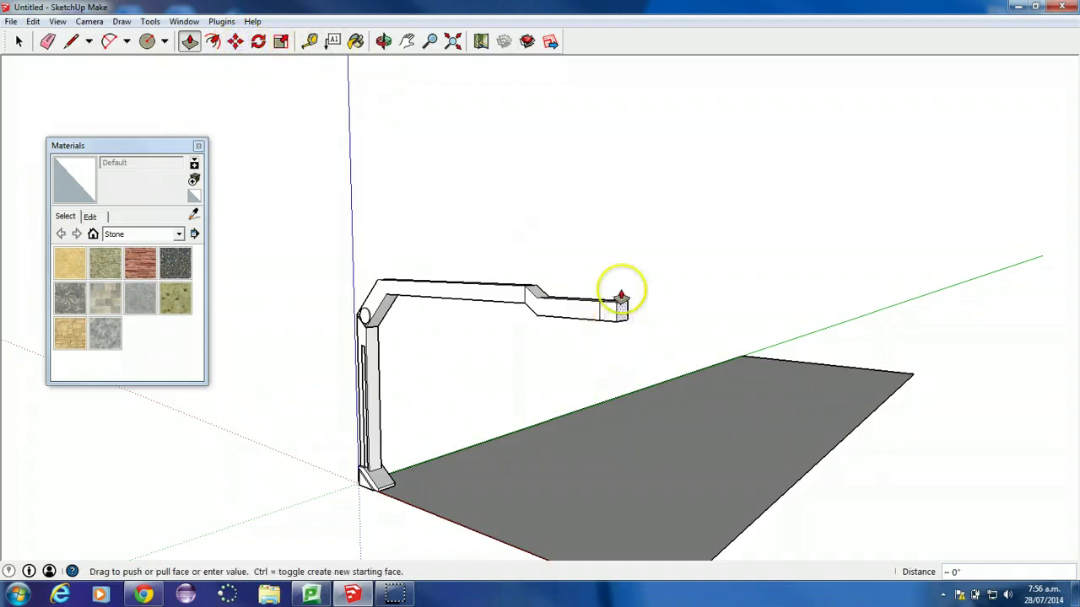
{"action": "scroll", "coordinate": [621, 312], "scroll_direction": "up", "scroll_amount": 2}
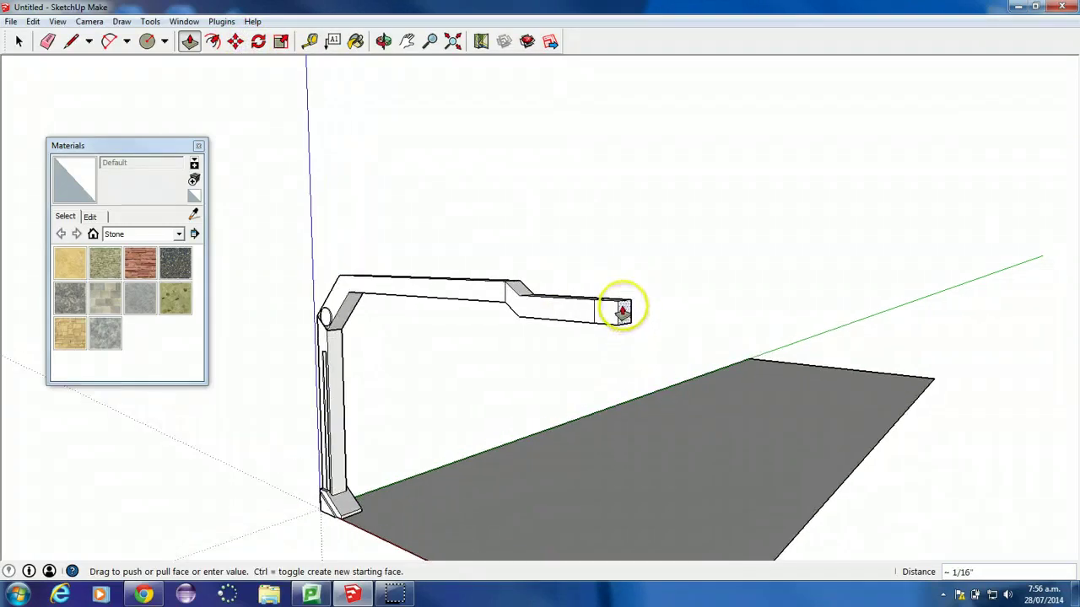
{"action": "scroll", "coordinate": [621, 312], "scroll_direction": "up", "scroll_amount": 3}
{"action": "scroll", "coordinate": [639, 284], "scroll_direction": "down", "scroll_amount": 2}
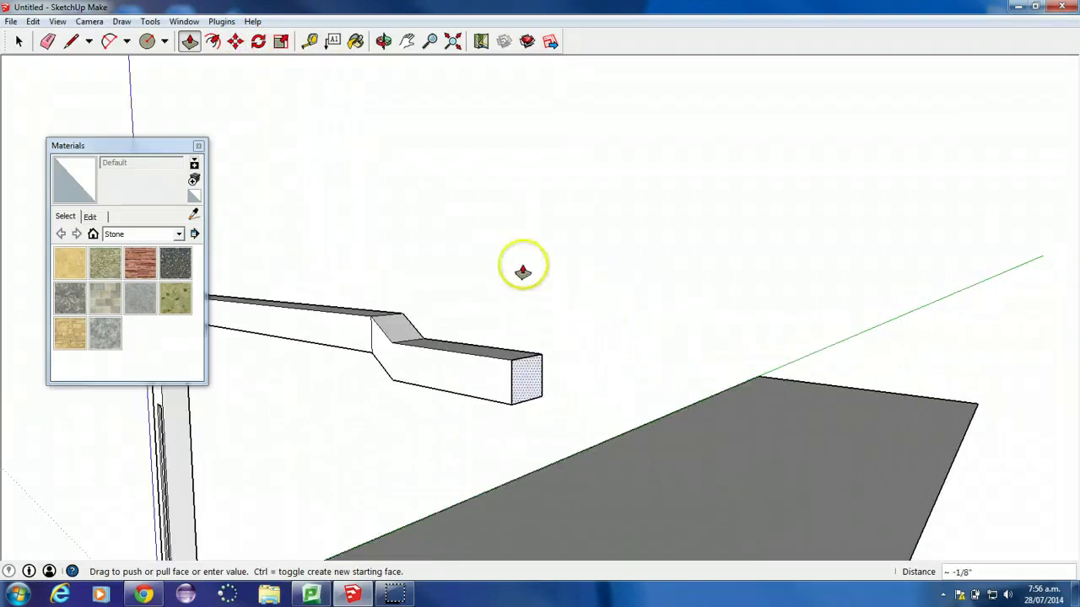
{"action": "left_click", "coordinate": [571, 372]}
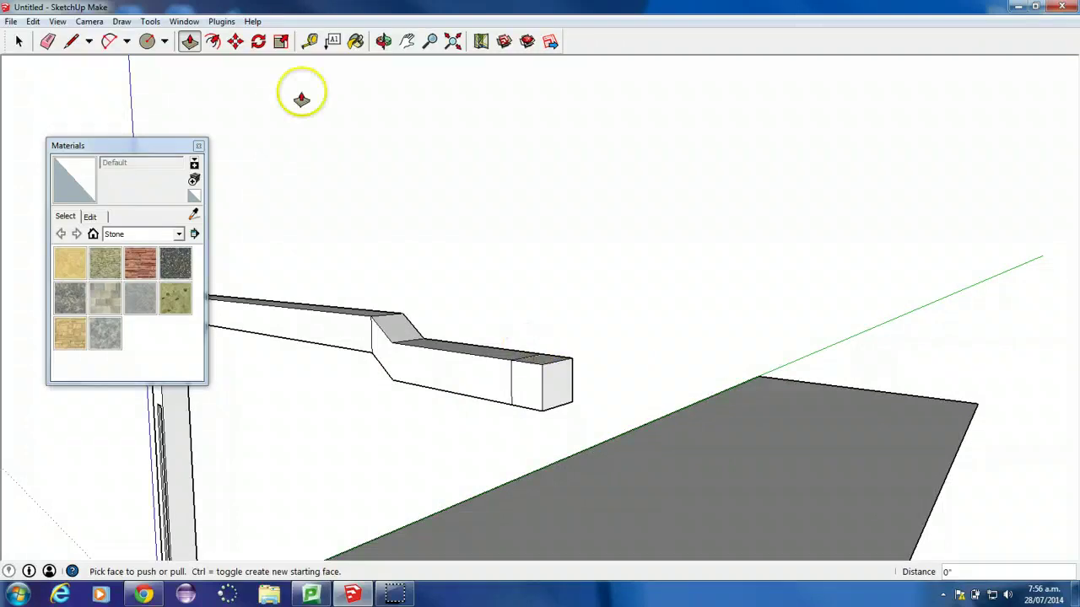
Raise the new segment's end face about 1/8" along the blue axis with Move to slope it upward
{"action": "left_click", "coordinate": [236, 40]}
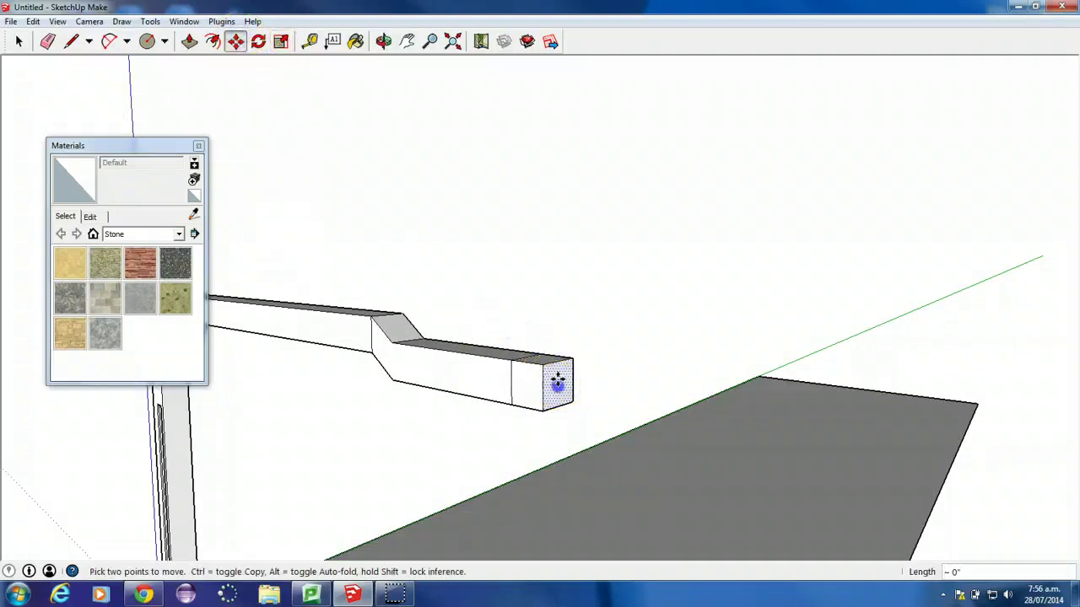
{"action": "left_click_drag", "start_coordinate": [557, 381], "coordinate": [559, 357]}
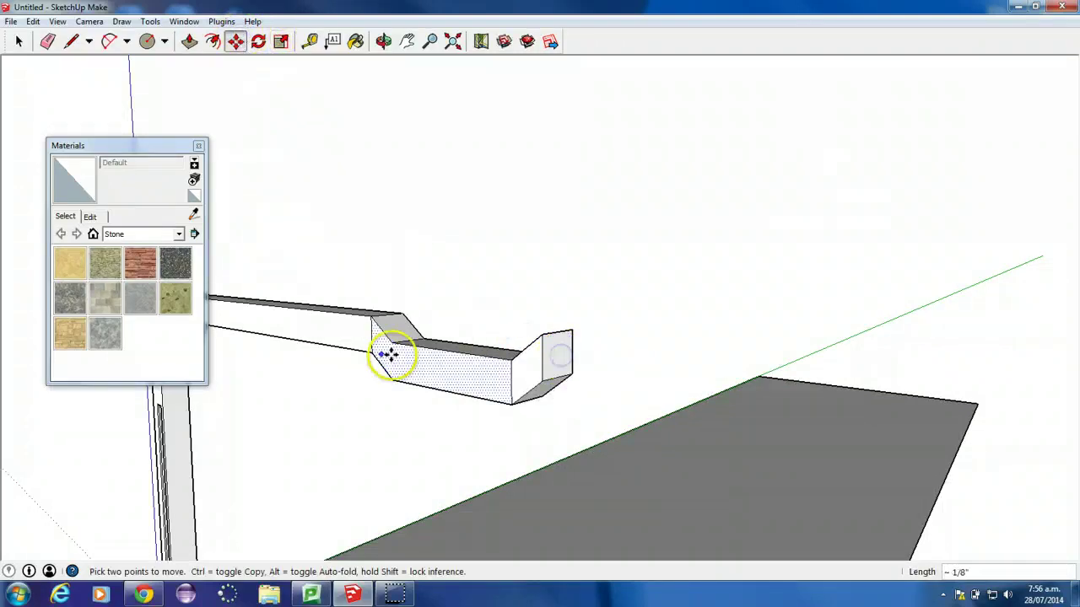
{"action": "middle_click_drag", "start_coordinate": [386, 356], "coordinate": [565, 337]}
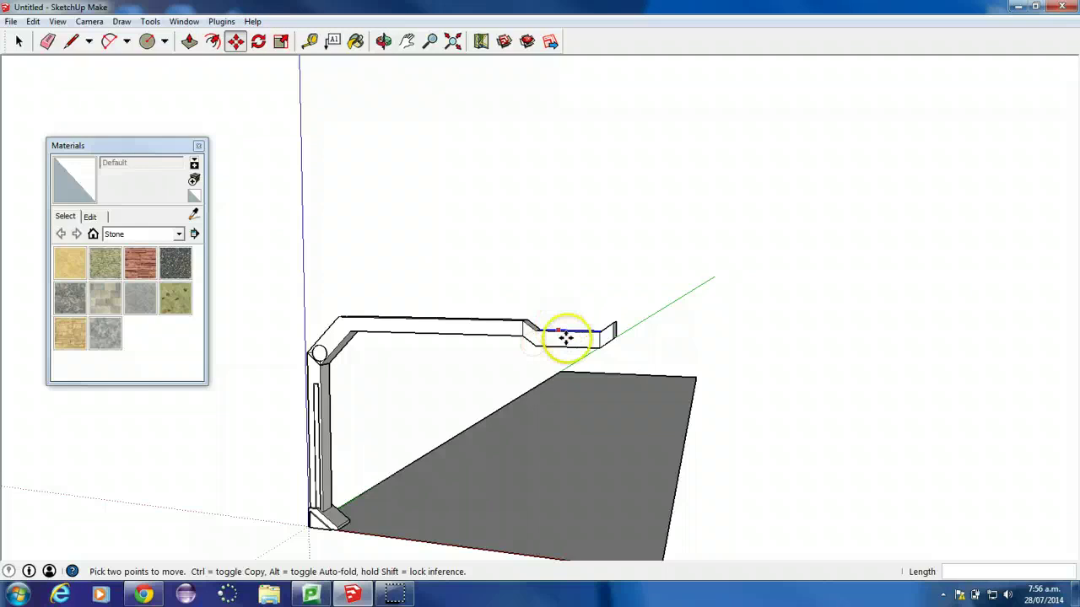
Extend the raised end face horizontally by about 1/2" with Push/Pull
{"action": "left_click", "coordinate": [189, 44]}
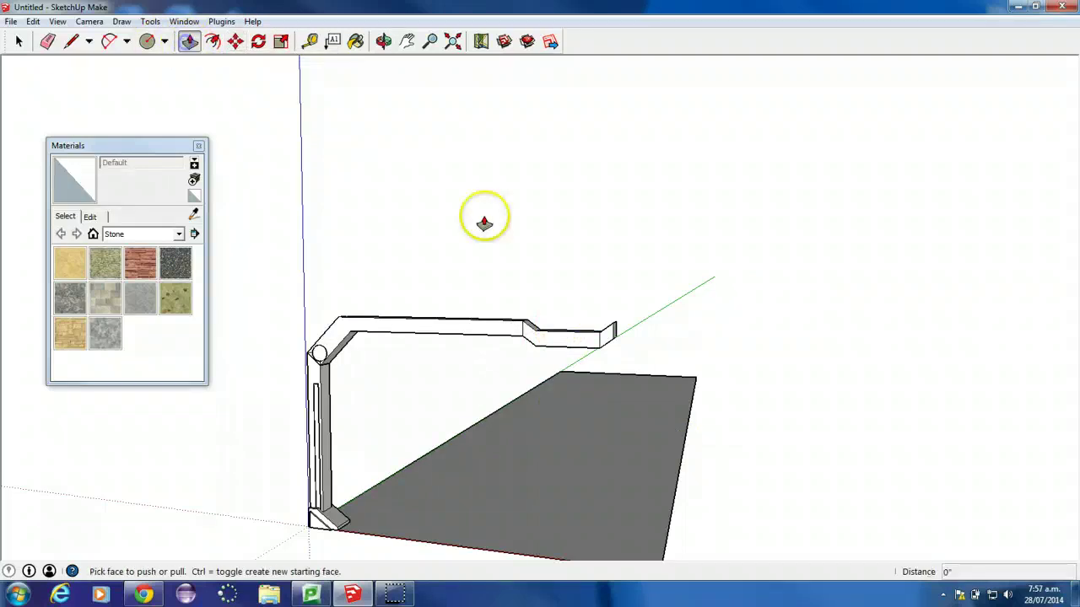
{"action": "middle_click_drag", "start_coordinate": [658, 316], "coordinate": [586, 334]}
{"action": "left_click_drag", "start_coordinate": [586, 333], "coordinate": [683, 538]}
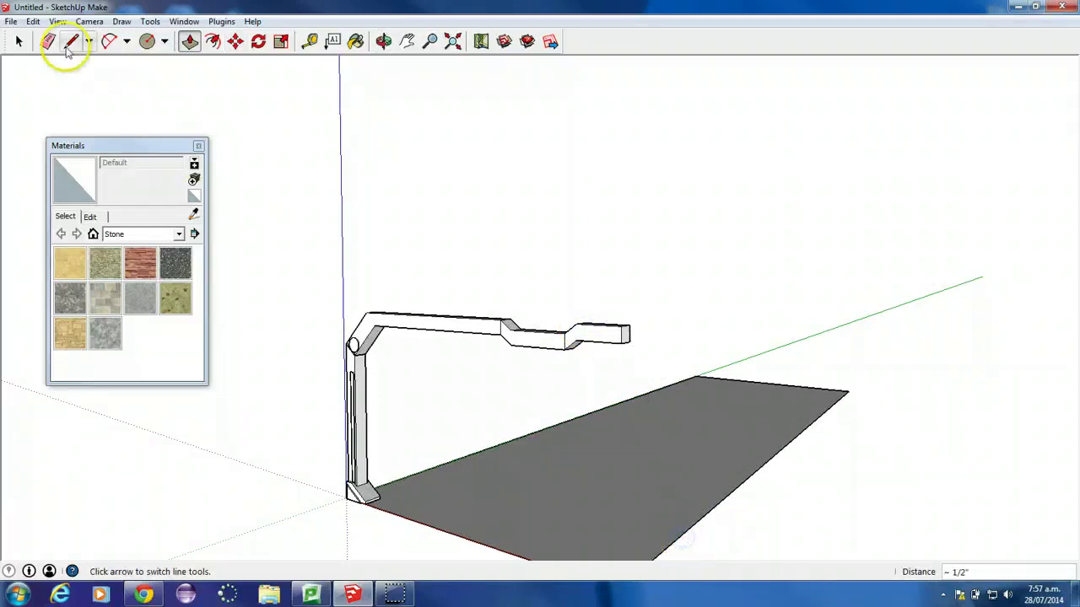
{"action": "mouse_move", "coordinate": [444, 265]}
{"action": "middle_mouse_down"}
{"action": "mouse_move", "coordinate": [615, 260]}
{"action": "mouse_move", "coordinate": [573, 267]}
{"action": "middle_mouse_up"}
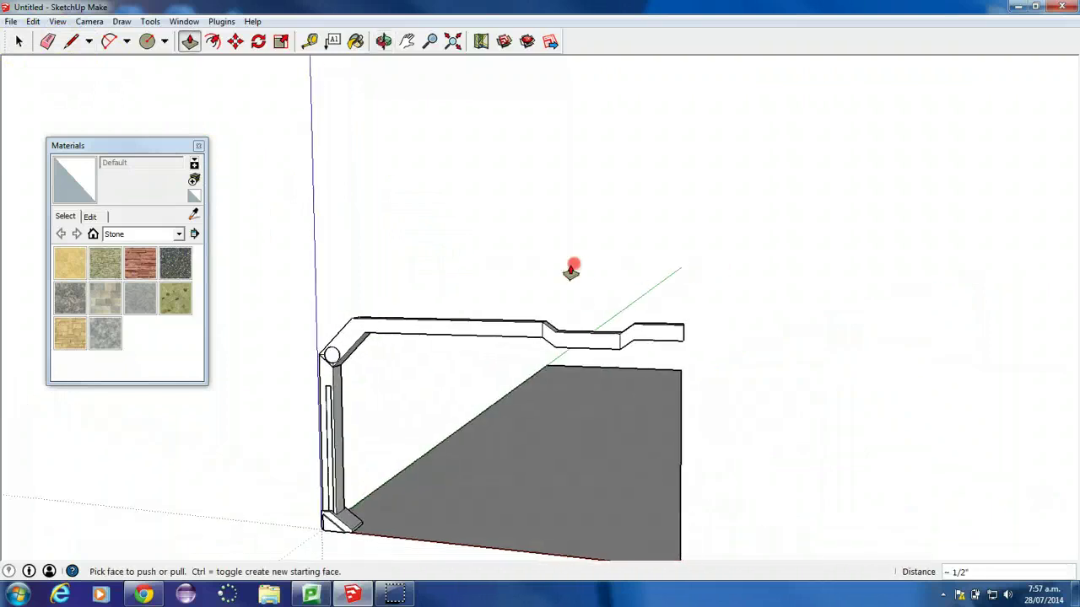
Offset the outline of the beam's long side face slightly inward, including the slanted part beside the round joint
{"action": "left_click", "coordinate": [212, 41]}
{"action": "left_click", "coordinate": [426, 334]}
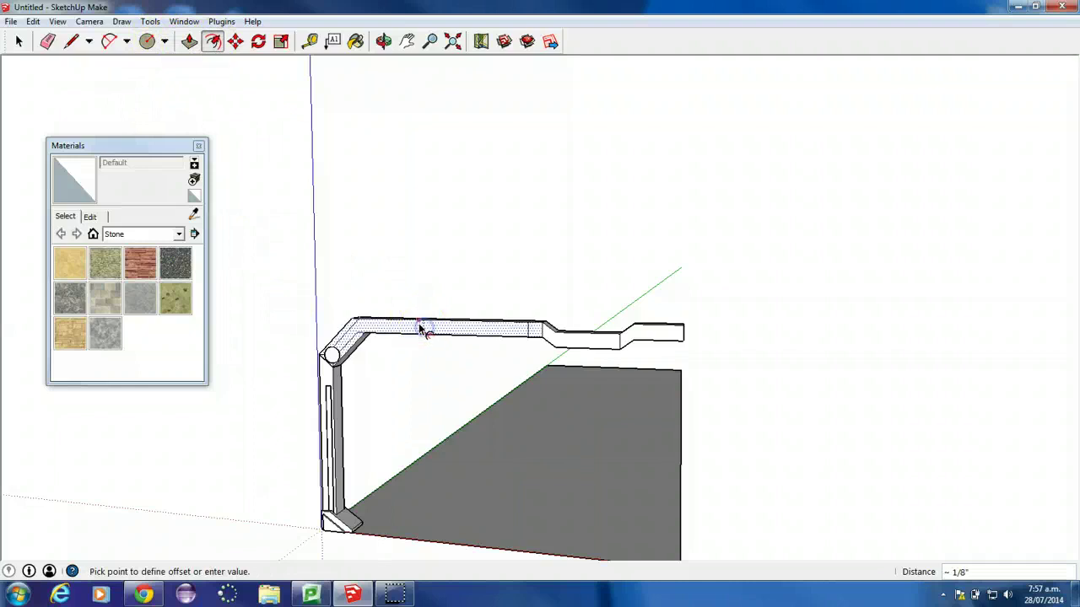
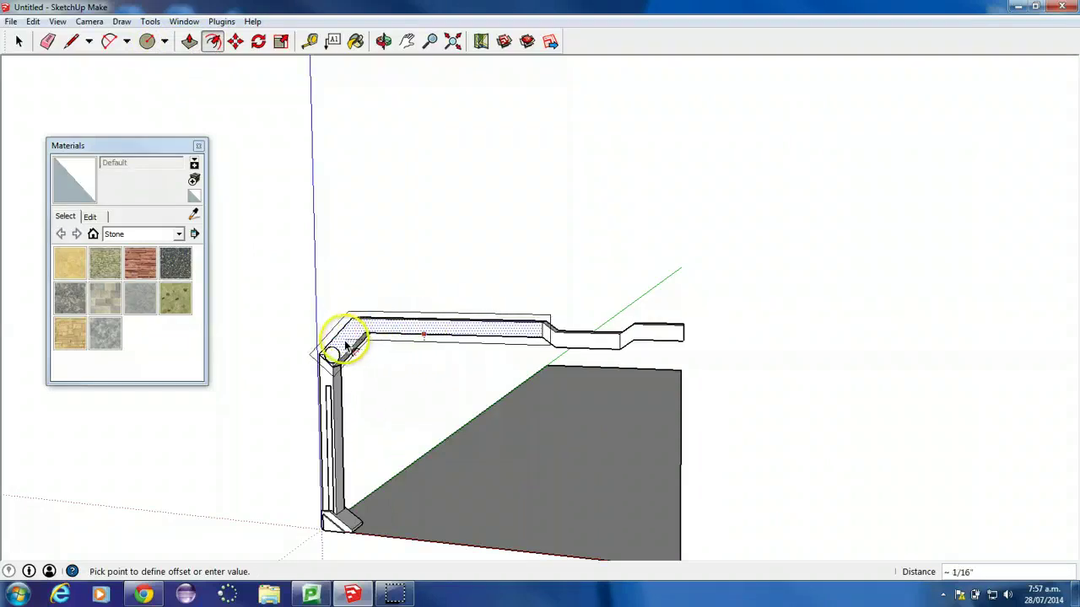
{"action": "scroll", "coordinate": [354, 349], "scroll_direction": "up", "scroll_amount": 1}
{"action": "scroll", "coordinate": [353, 349], "scroll_direction": "up", "scroll_amount": 5}
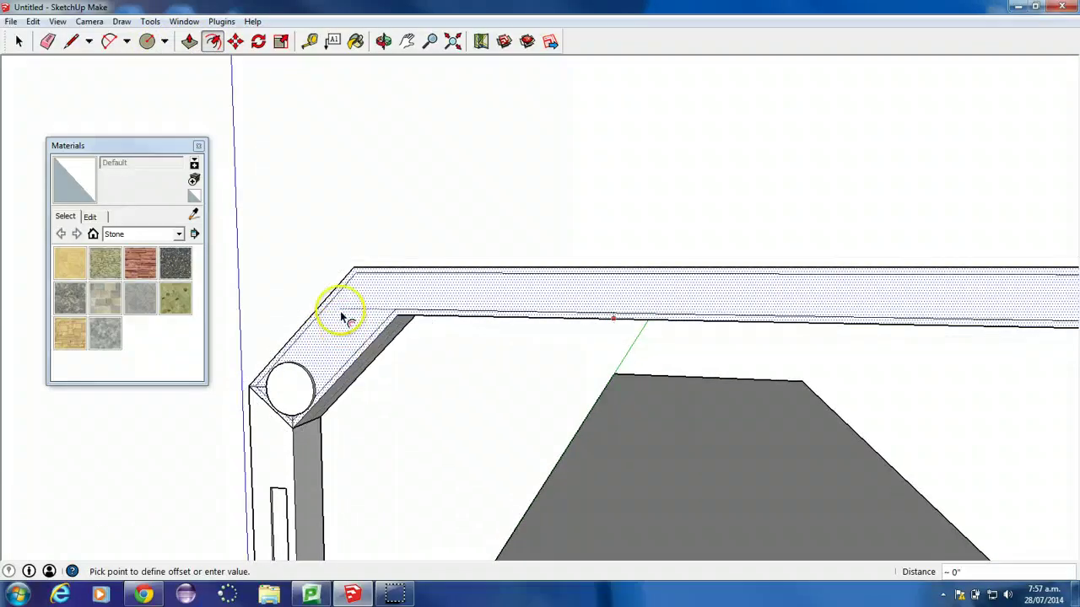
{"action": "left_click", "coordinate": [358, 310]}
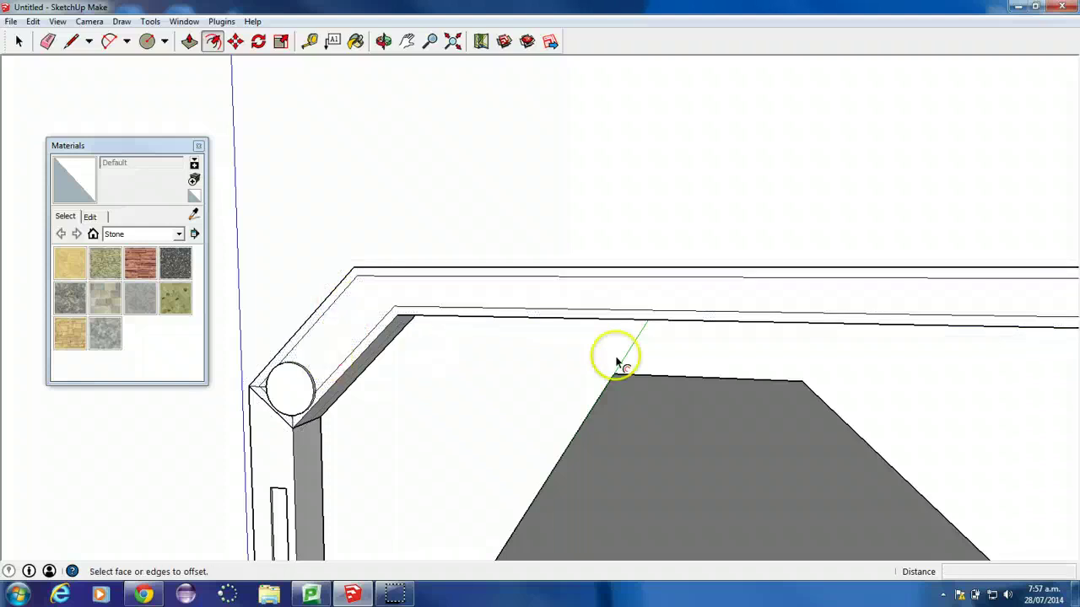
Recess the inset face of the long beam section slightly with Push/Pull to form a shallow groove
{"action": "left_click", "coordinate": [189, 41]}
{"action": "left_click", "coordinate": [355, 313]}
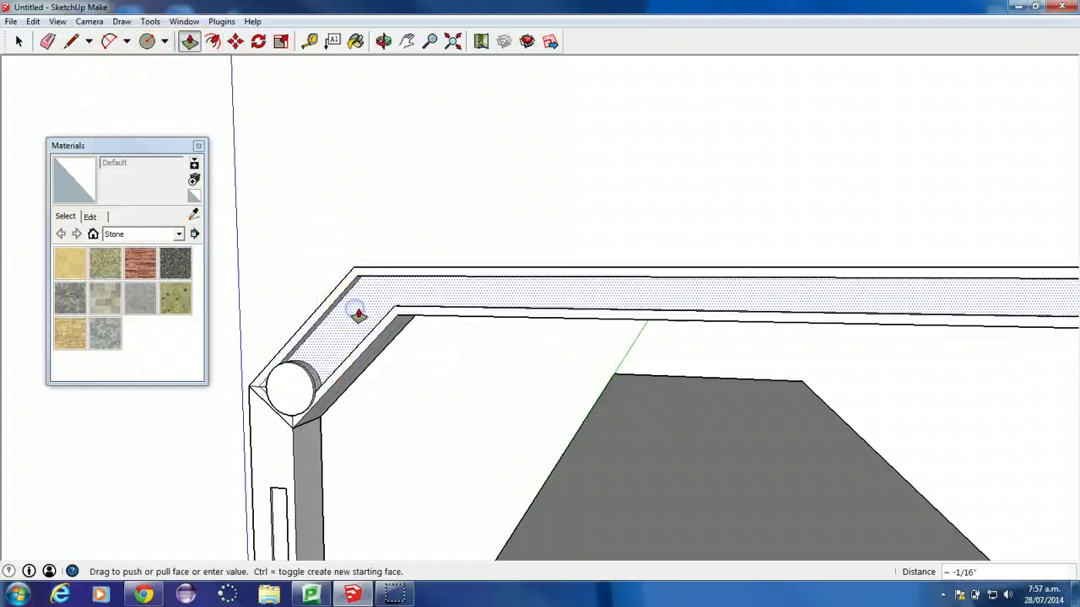
{"action": "left_click", "coordinate": [518, 381]}
{"action": "scroll", "coordinate": [684, 386], "scroll_direction": "down", "scroll_amount": 3}
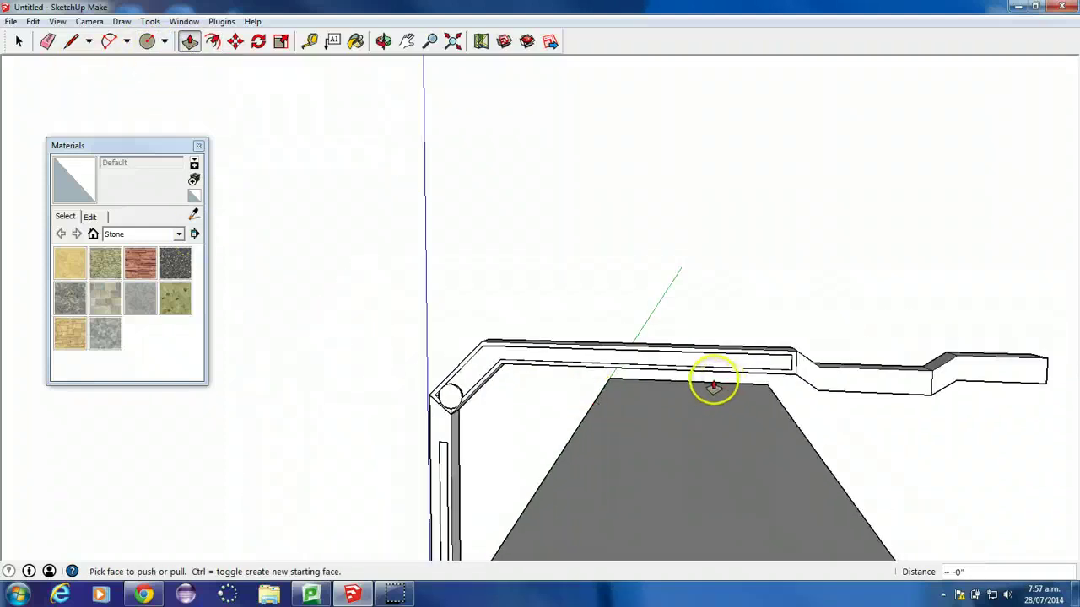
Offset the side-face outlines of the lowered beam section and the raised end section slightly inward
{"action": "middle_click_drag", "start_coordinate": [714, 387], "coordinate": [401, 270], "text": "shift"}
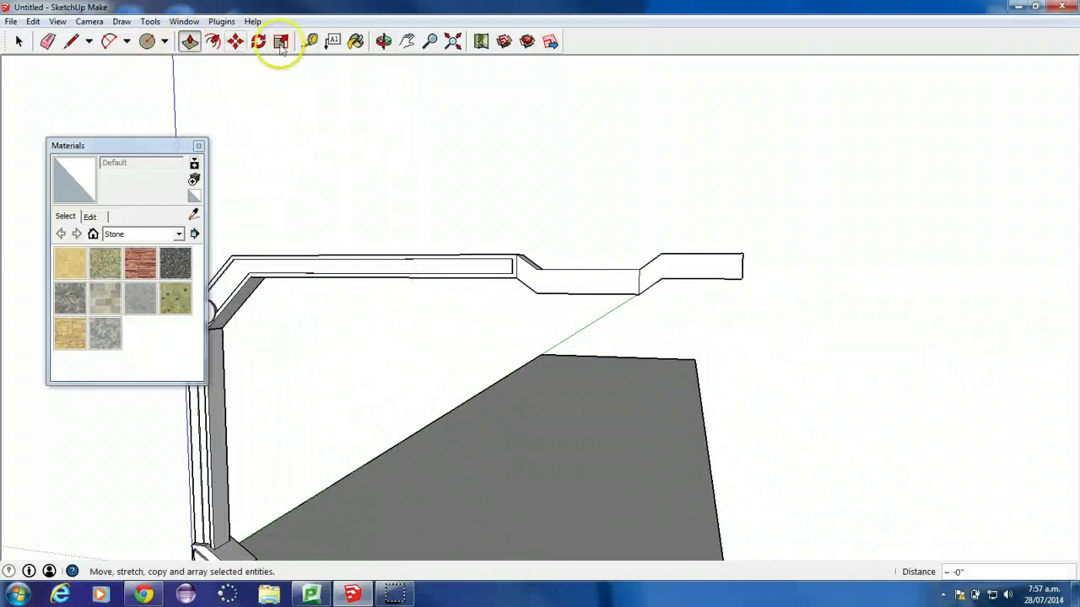
{"action": "left_click", "coordinate": [213, 41]}
{"action": "left_click", "coordinate": [549, 282]}
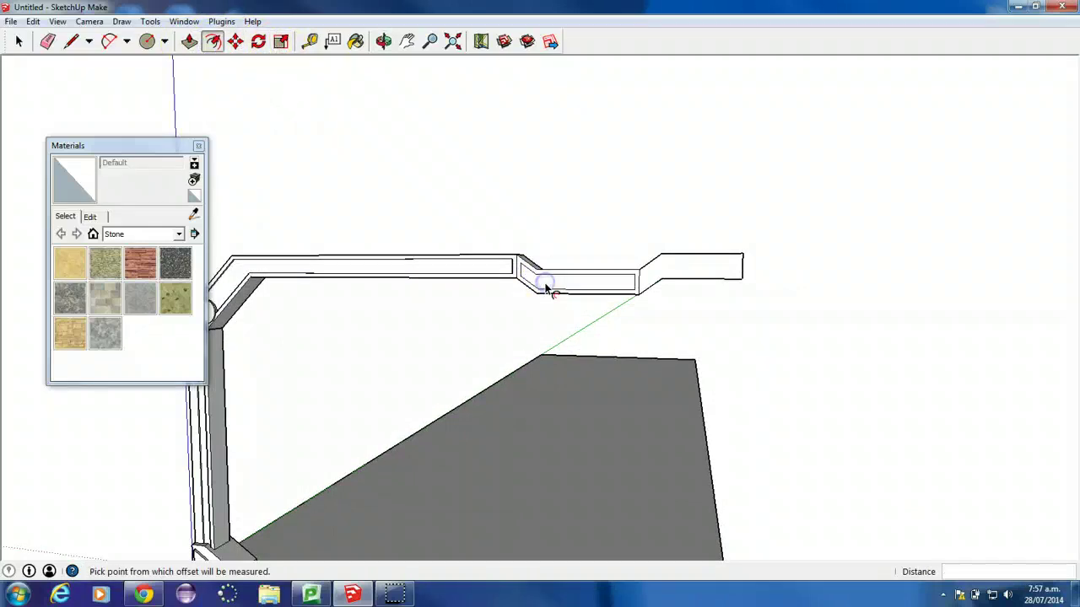
{"action": "left_click", "coordinate": [667, 271]}
Recess the inset faces of the lowered and raised end sections by the same depth as the long groove
{"action": "left_click", "coordinate": [189, 40]}
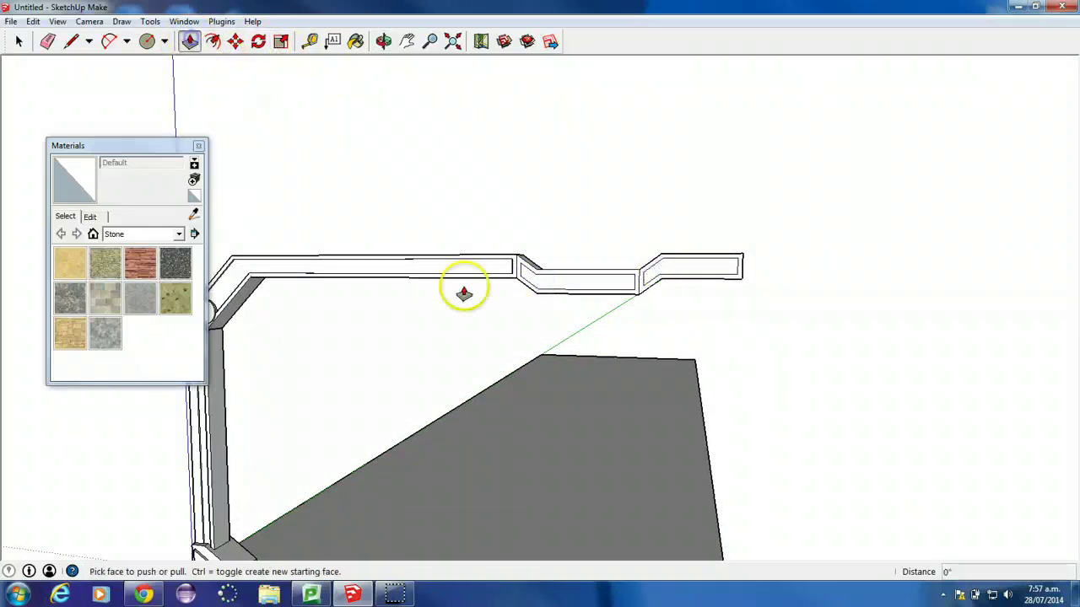
{"action": "double_click", "coordinate": [544, 283]}
{"action": "left_click", "coordinate": [674, 268]}
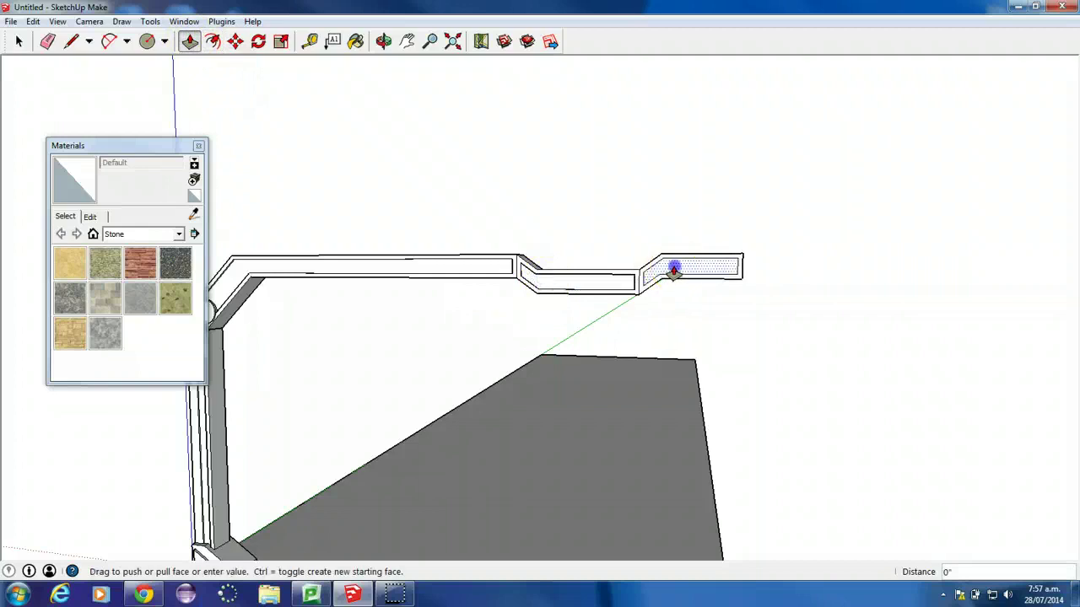
Select all connected geometry of the stepped beam and its round joint and make it a group
{"action": "middle_click_drag", "start_coordinate": [692, 362], "coordinate": [603, 403]}
{"action": "middle_click_drag", "start_coordinate": [319, 380], "coordinate": [531, 376]}
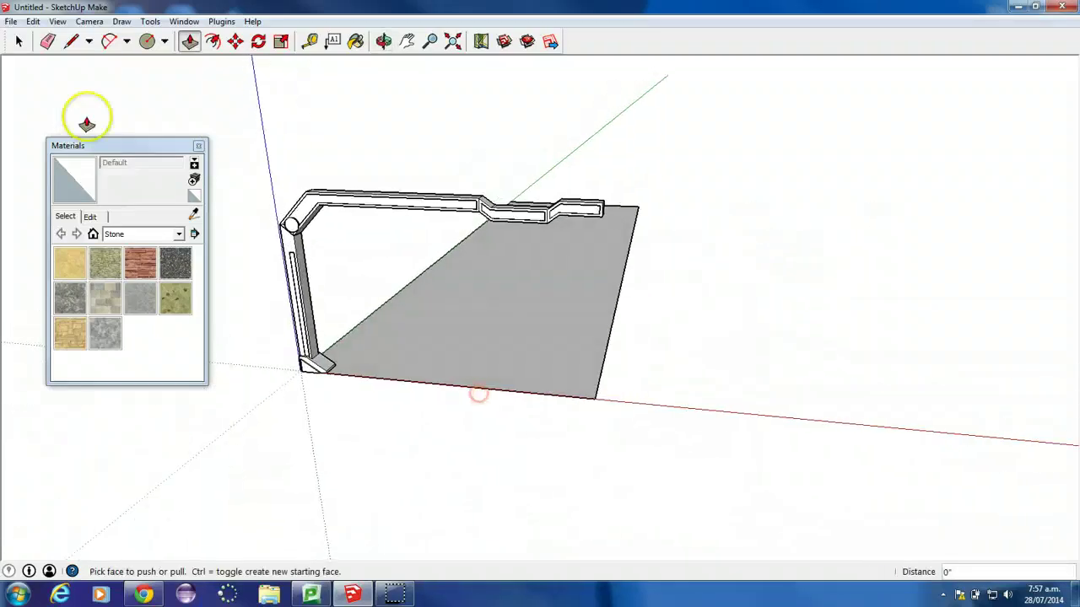
{"action": "left_click", "coordinate": [18, 40]}
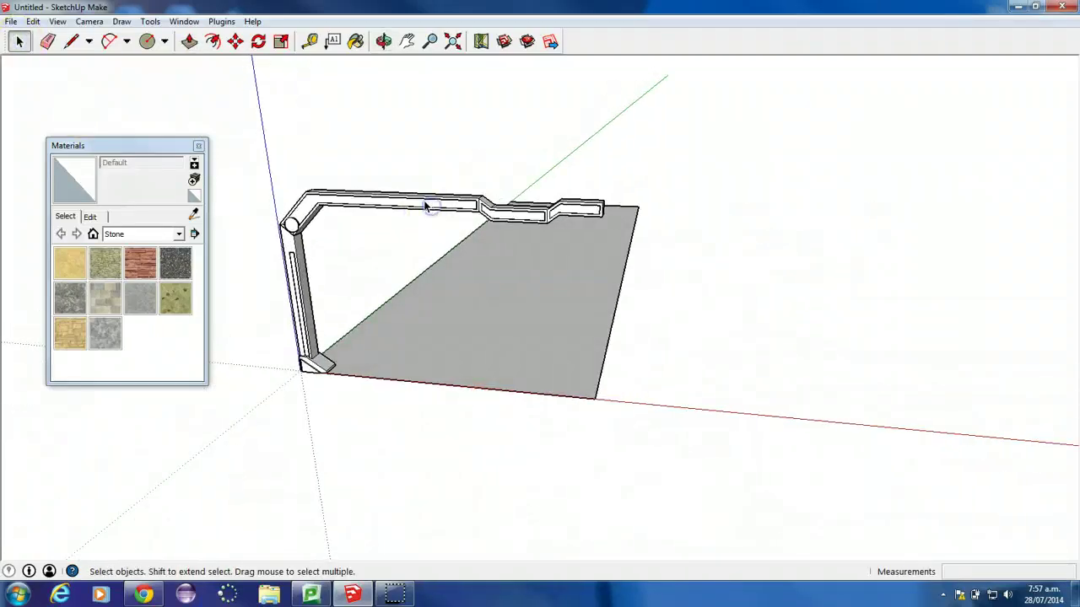
{"action": "triple_click", "coordinate": [427, 206]}
{"action": "right_click", "coordinate": [427, 205]}
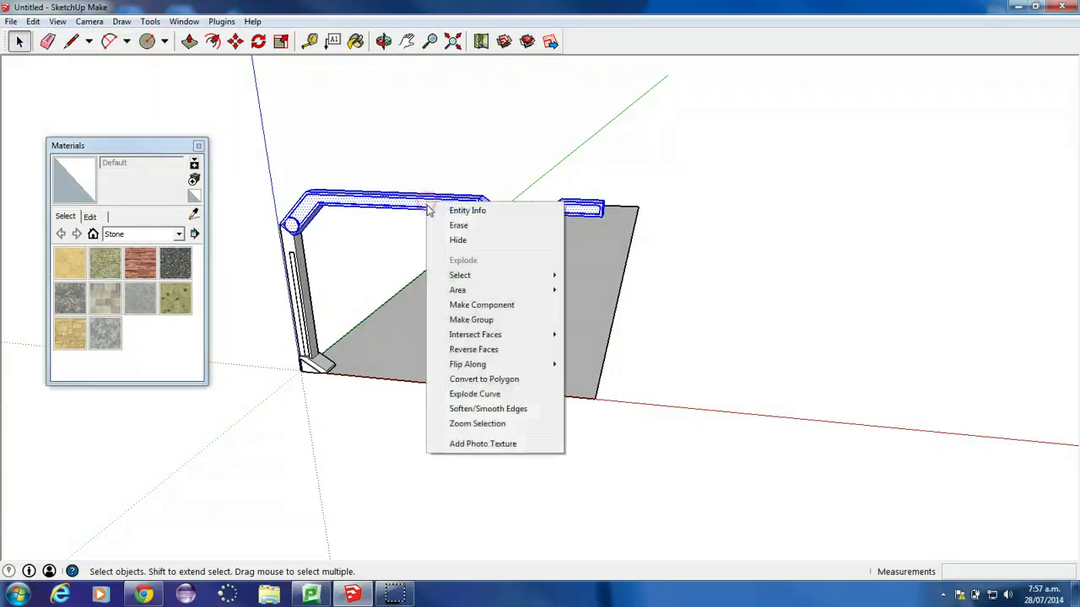
{"action": "left_click", "coordinate": [476, 318]}
{"action": "left_click", "coordinate": [246, 127]}
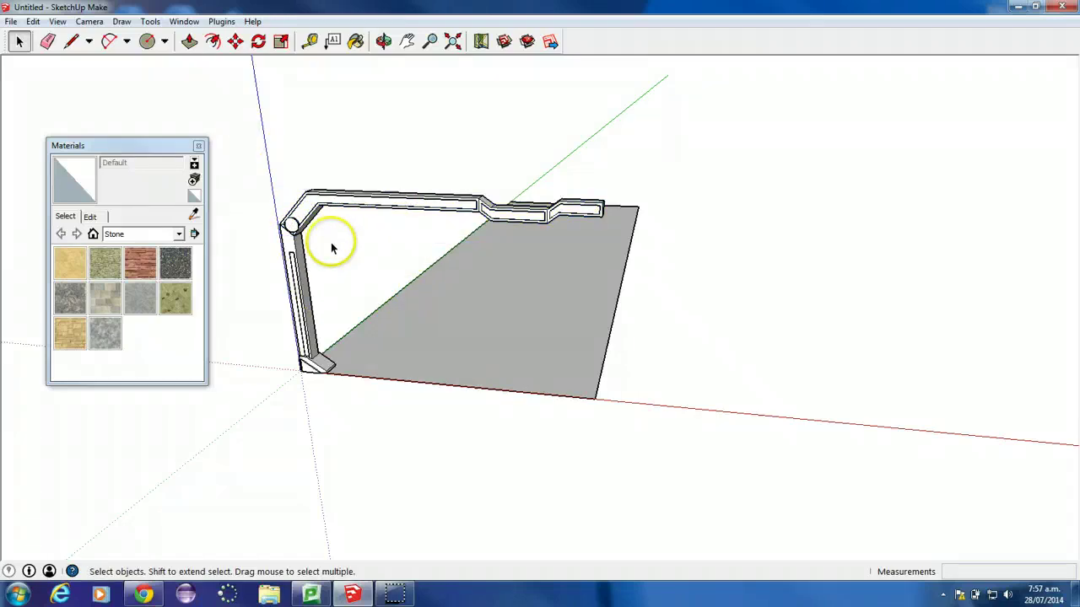
Check the reference hallway image, then draw a rectangle about 7/16" by 1/4" at the floor's front corner opposite the existing post
{"action": "middle_click_drag", "start_coordinate": [371, 262], "coordinate": [379, 225]}
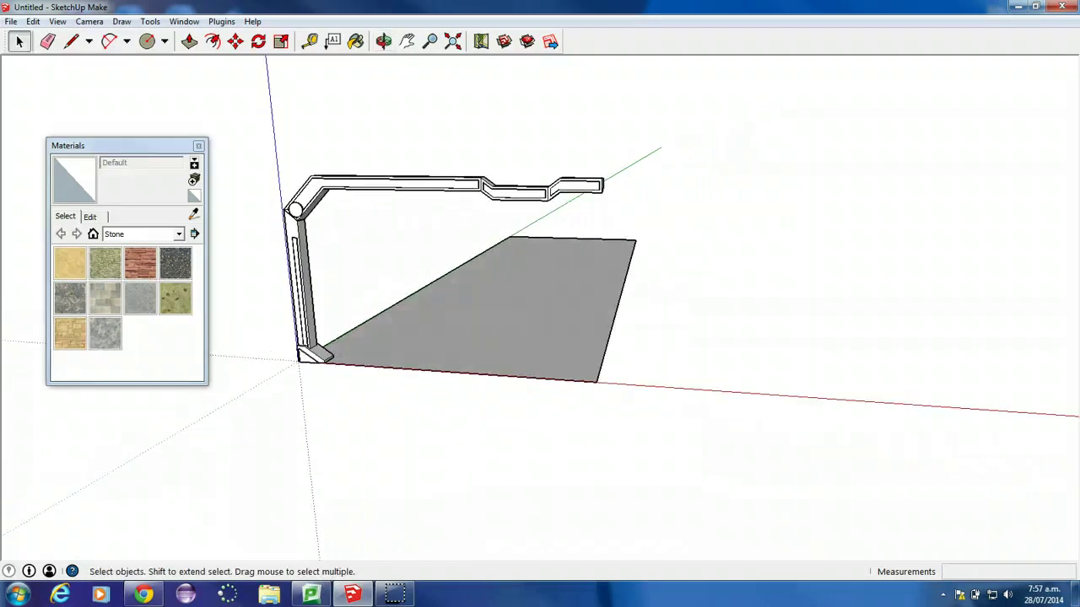
{"action": "mouse_move", "coordinate": [0, 237]}
{"action": "left_mouse_down"}
{"action": "mouse_move", "coordinate": [96, 230]}
{"action": "mouse_move", "coordinate": [191, 194]}
{"action": "left_mouse_up"}
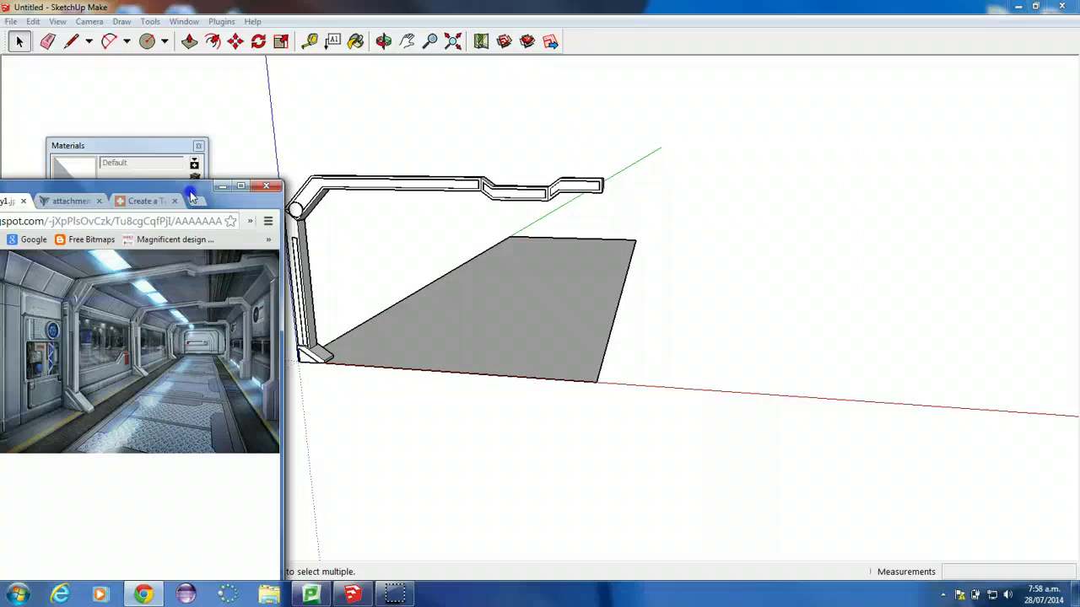
{"action": "left_click_drag", "start_coordinate": [192, 196], "coordinate": [2, 194]}
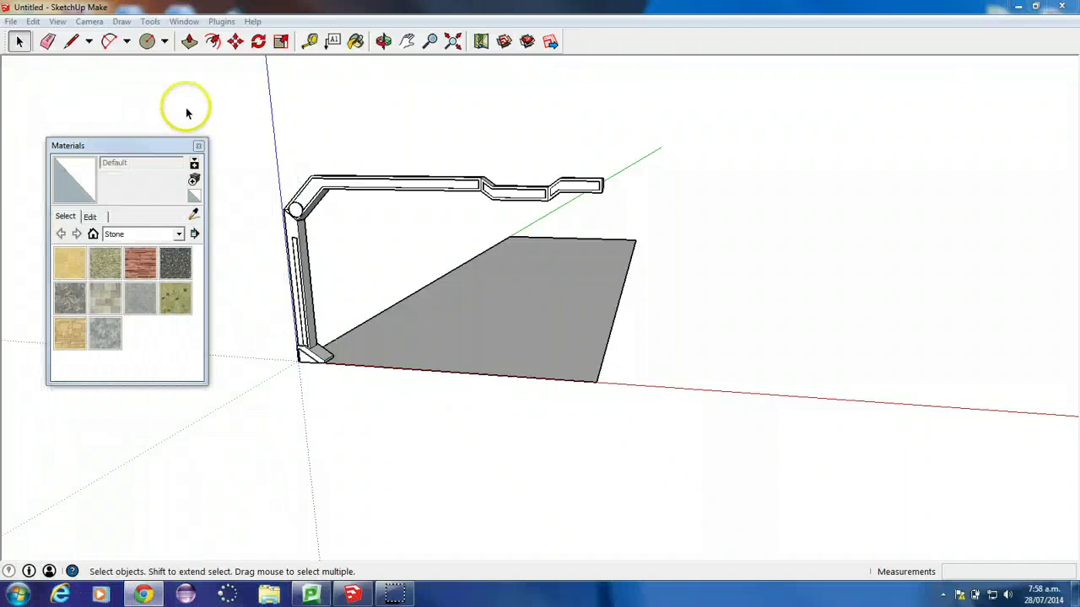
{"action": "left_click", "coordinate": [187, 42]}
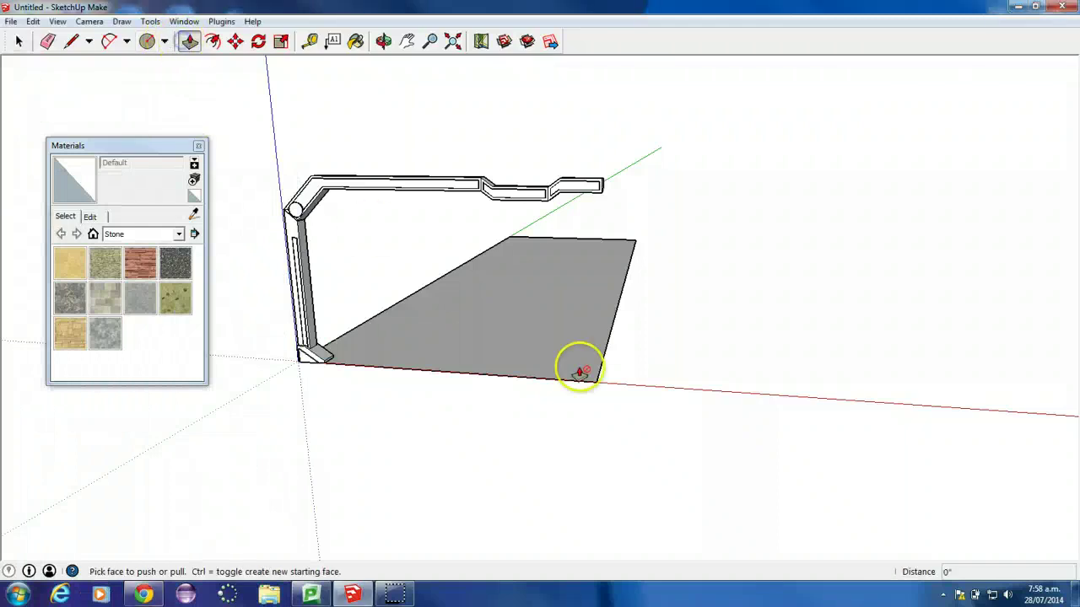
{"action": "left_click", "coordinate": [165, 41]}
{"action": "left_click", "coordinate": [173, 55]}
{"action": "scroll", "coordinate": [590, 392], "scroll_direction": "up", "scroll_amount": 4}
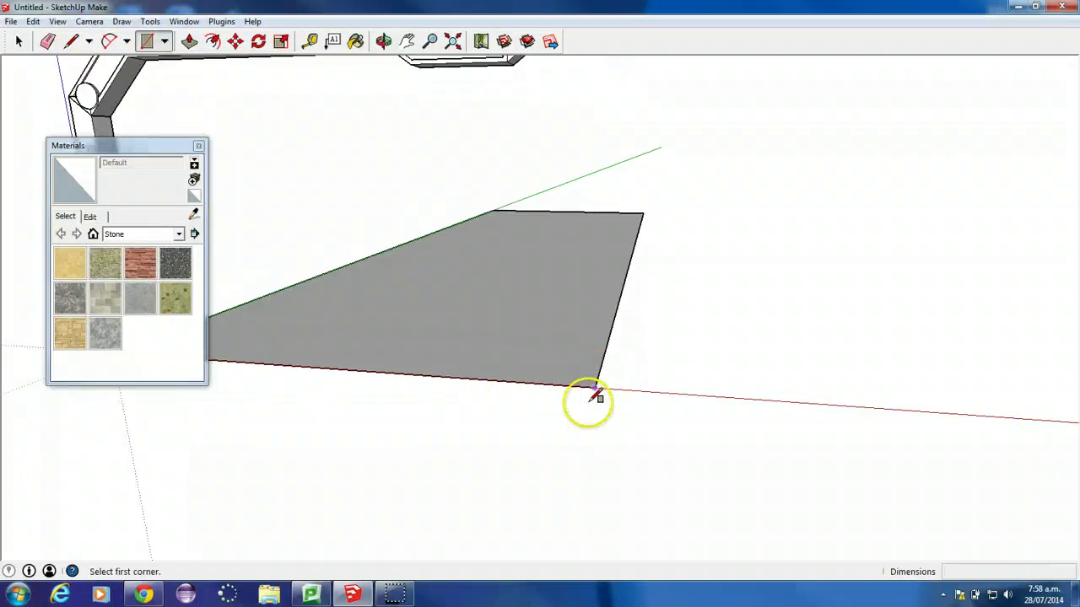
{"action": "left_click", "coordinate": [595, 388]}
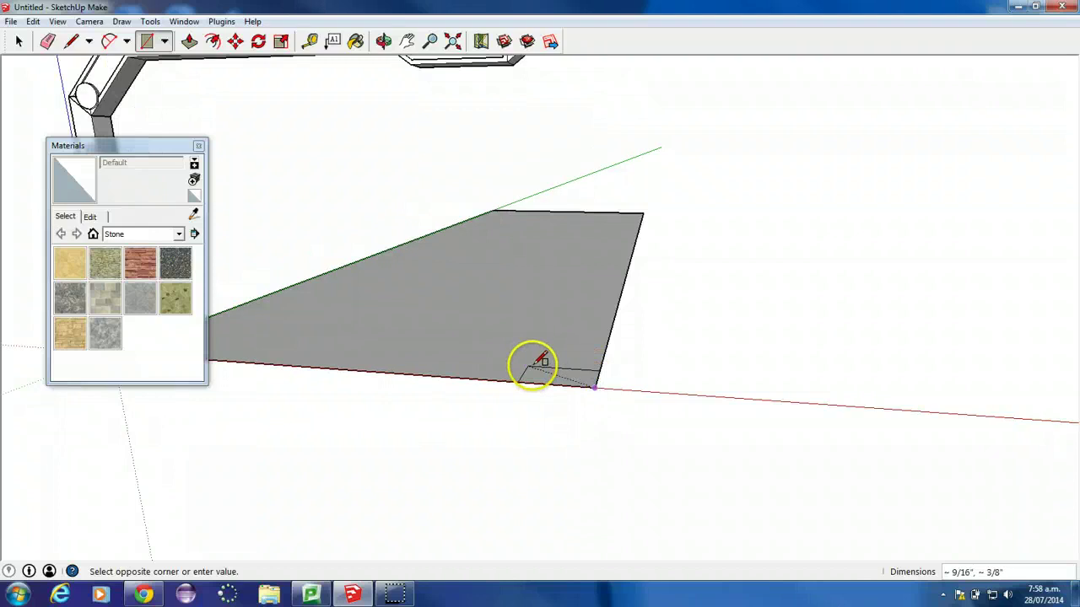
{"action": "middle_click_drag", "start_coordinate": [533, 367], "coordinate": [144, 427]}
{"action": "middle_click_drag", "start_coordinate": [486, 380], "coordinate": [398, 379]}
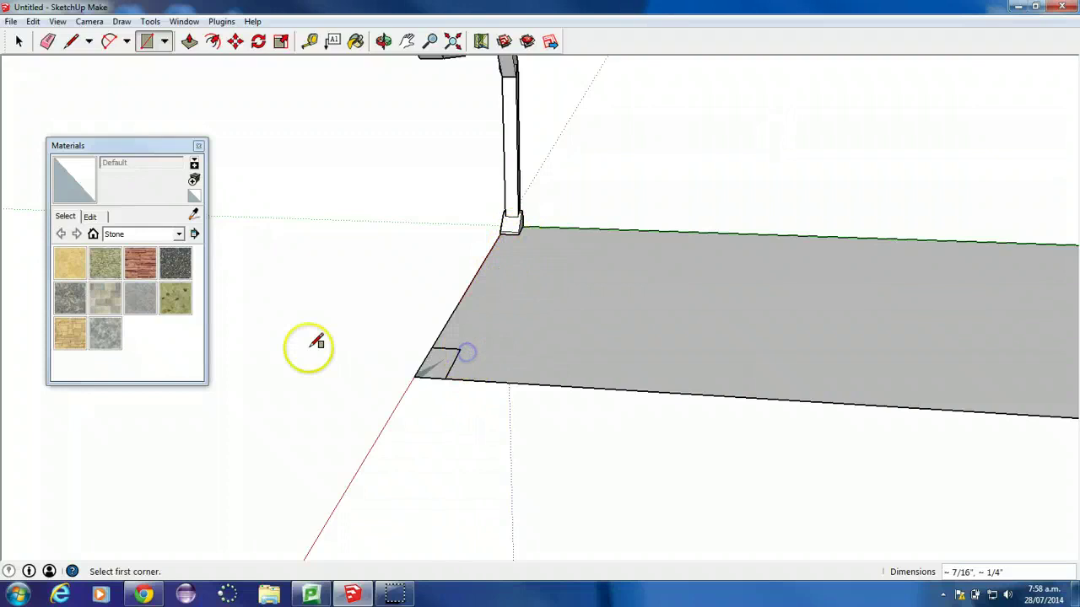
Pull the corner rectangle up about 9/16" and add a separate segment about 1/4" high on top of it
{"action": "middle_click_drag", "start_coordinate": [316, 342], "coordinate": [786, 432]}
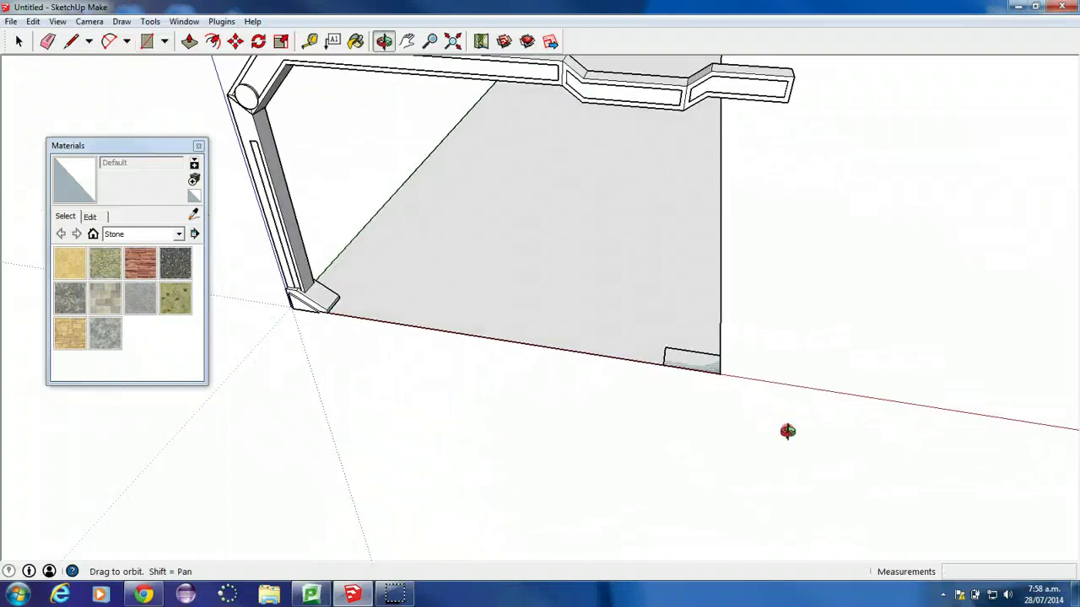
{"action": "left_click", "coordinate": [188, 43]}
{"action": "left_click", "coordinate": [680, 360]}
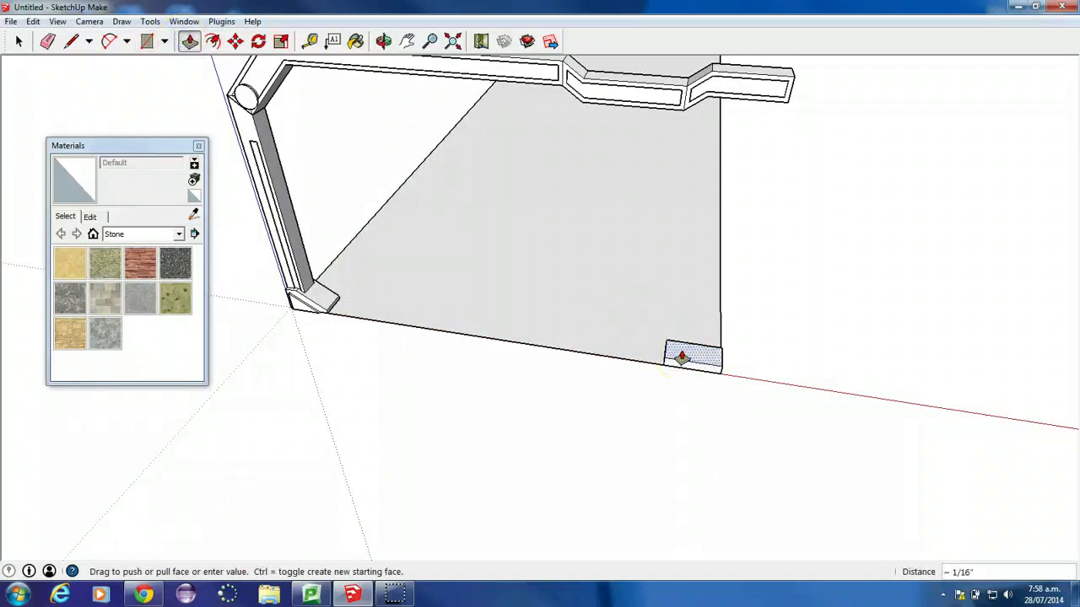
{"action": "left_click_drag", "start_coordinate": [681, 358], "coordinate": [686, 310]}
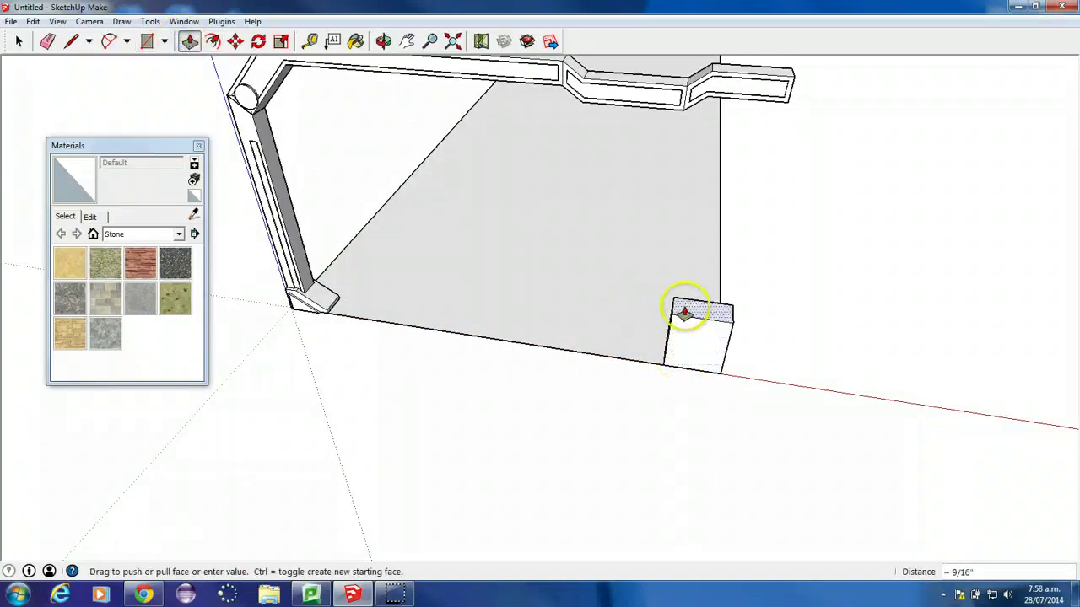
{"action": "left_click", "coordinate": [685, 307]}
{"action": "key", "text": "ctrl"}
{"action": "left_click", "coordinate": [701, 311]}
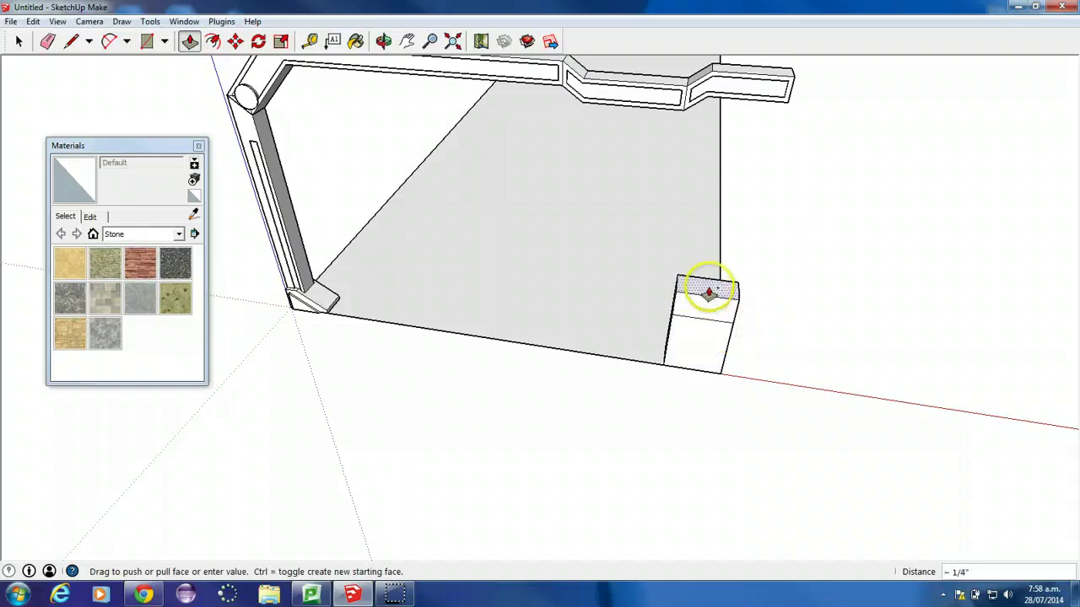
{"action": "mouse_move", "coordinate": [709, 292]}
{"action": "left_mouse_down"}
{"action": "mouse_move", "coordinate": [714, 284]}
{"action": "mouse_move", "coordinate": [708, 292]}
{"action": "left_mouse_up"}
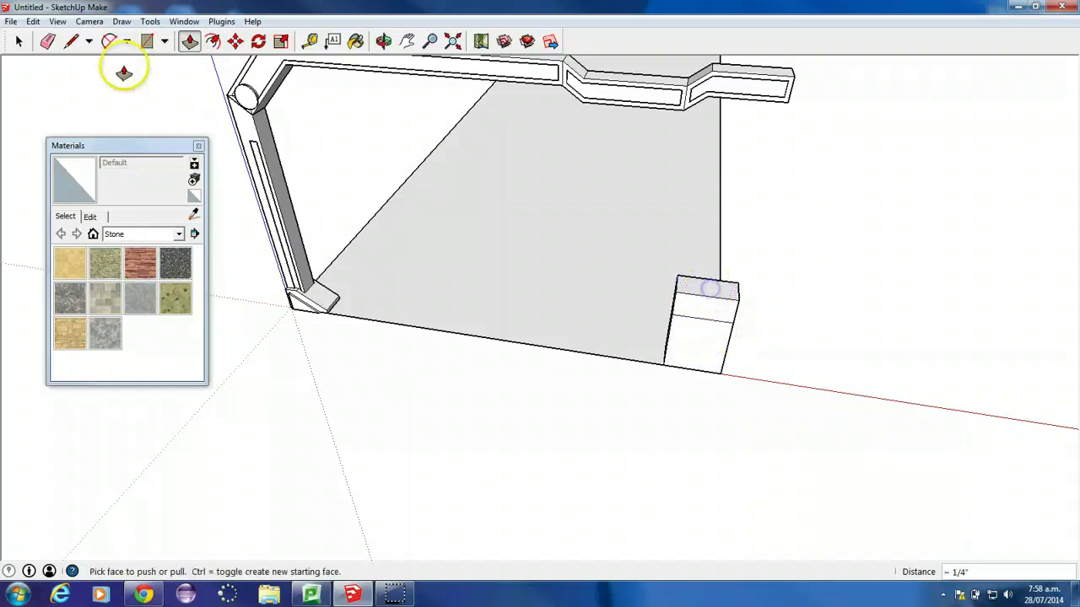
Move the block's inner top edge about 1/4" outward along the red axis to slope the upper segment
{"action": "left_click", "coordinate": [236, 42]}
{"action": "scroll", "coordinate": [675, 289], "scroll_direction": "up", "scroll_amount": 4}
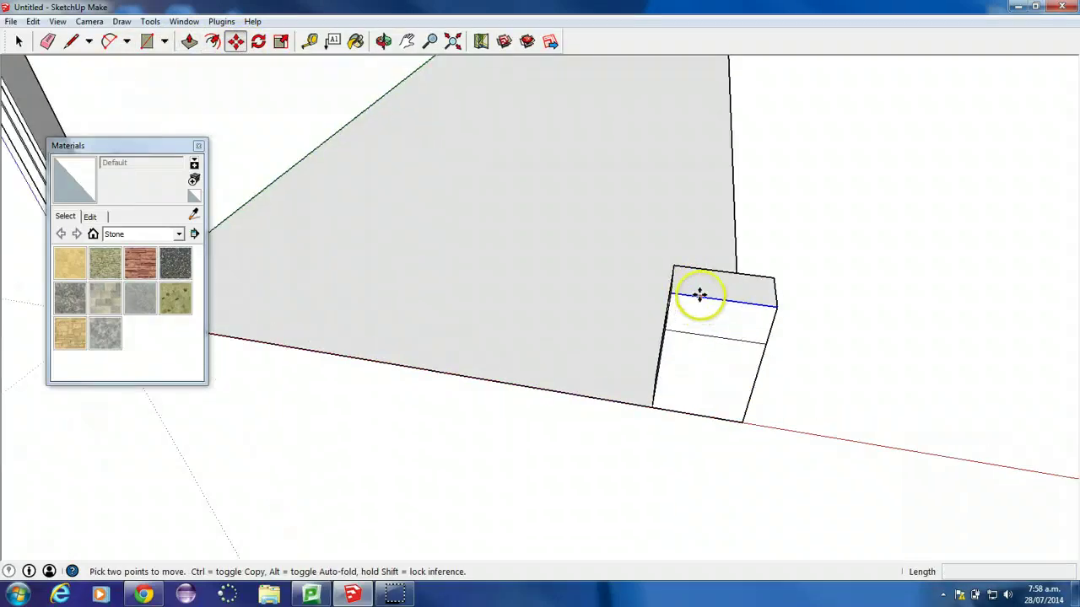
{"action": "middle_click_drag", "start_coordinate": [731, 284], "coordinate": [616, 237]}
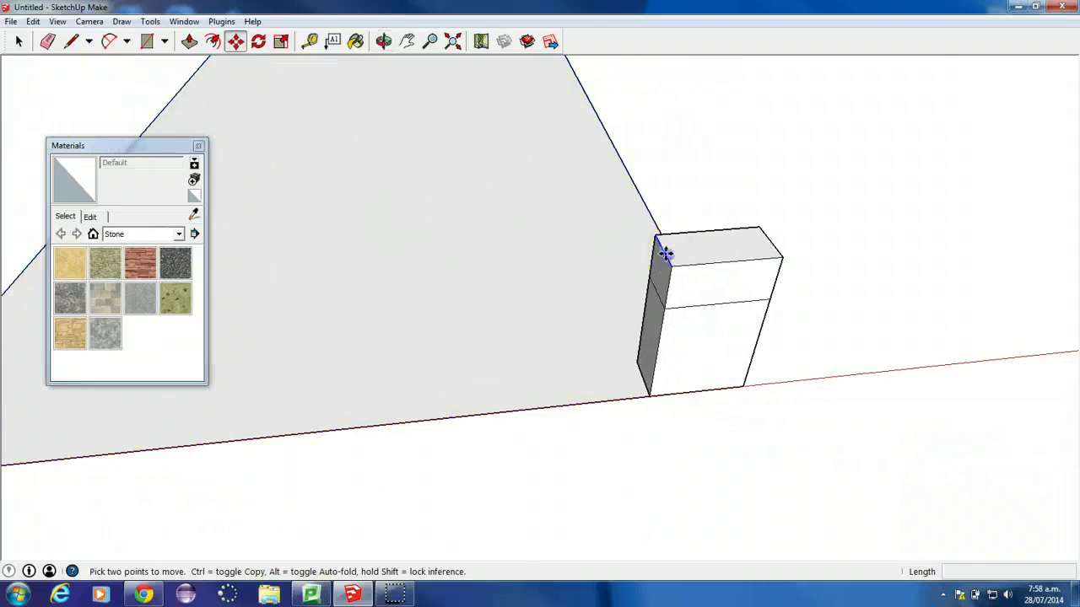
{"action": "left_click_drag", "start_coordinate": [666, 253], "coordinate": [715, 239]}
{"action": "scroll", "coordinate": [705, 246], "scroll_direction": "down", "scroll_amount": 2}
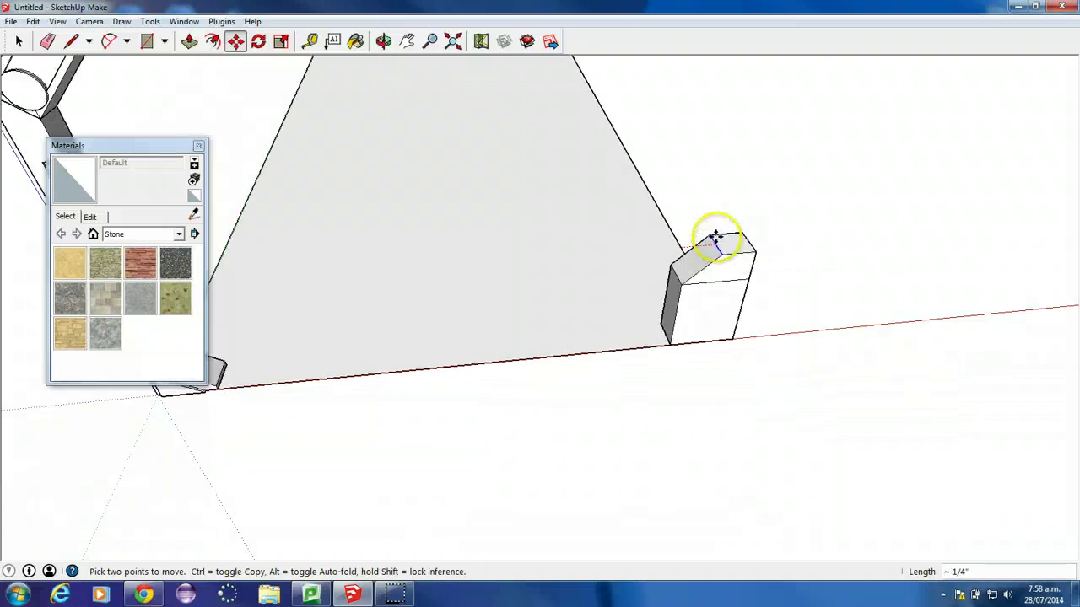
Pull the block's remaining flat top face up about 1 1/2" to meet the underside of the beam
{"action": "middle_click_drag", "start_coordinate": [716, 239], "coordinate": [615, 355]}
{"action": "left_click_drag", "start_coordinate": [615, 354], "coordinate": [615, 378]}
{"action": "left_click", "coordinate": [189, 41]}
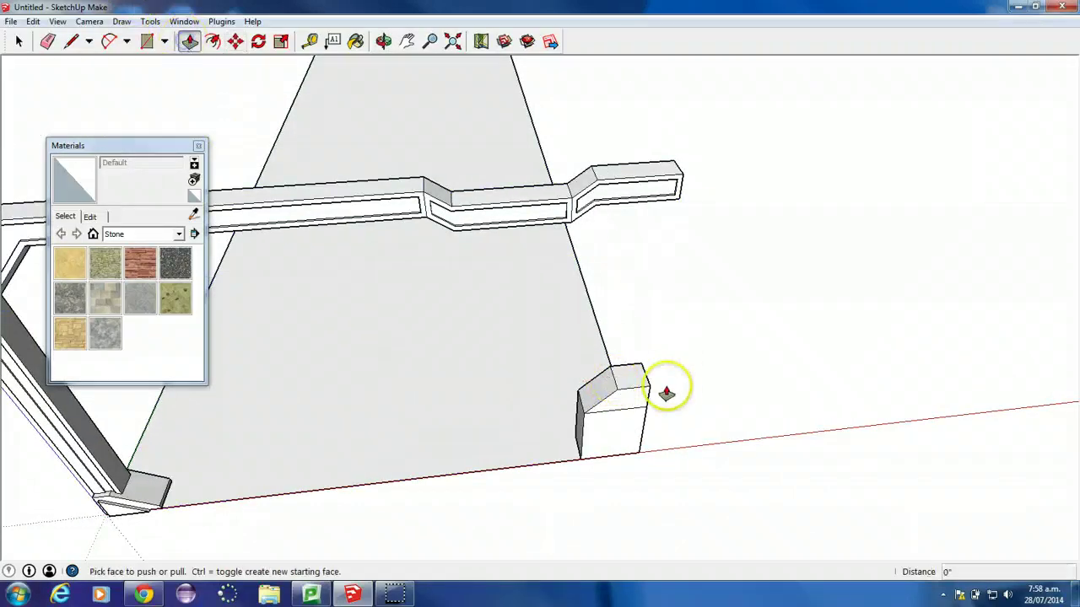
{"action": "left_click_drag", "start_coordinate": [626, 383], "coordinate": [626, 207]}
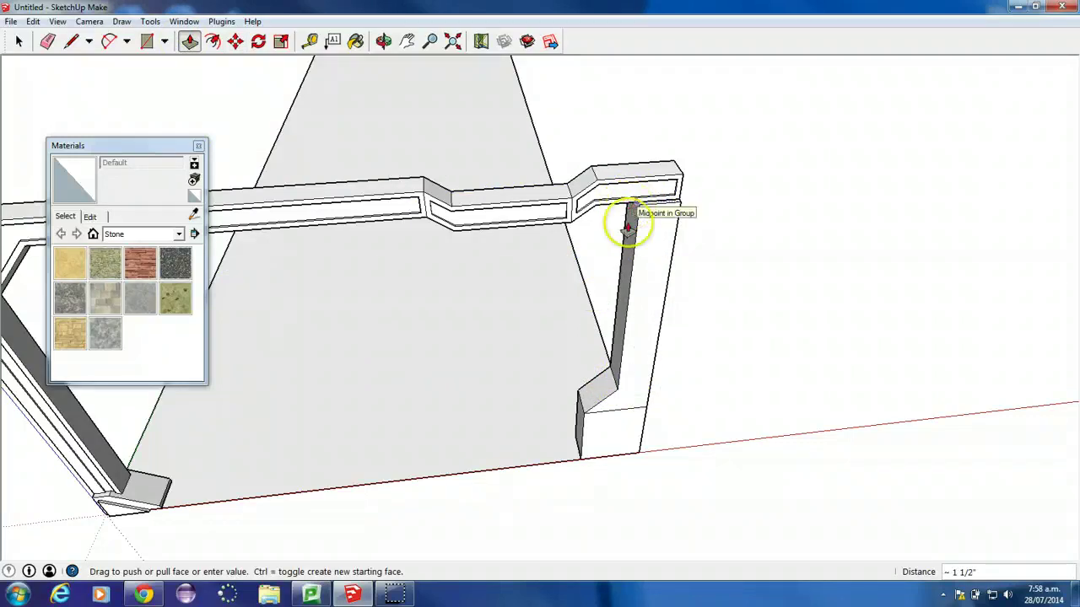
{"action": "left_click_drag", "start_coordinate": [628, 228], "coordinate": [632, 207]}
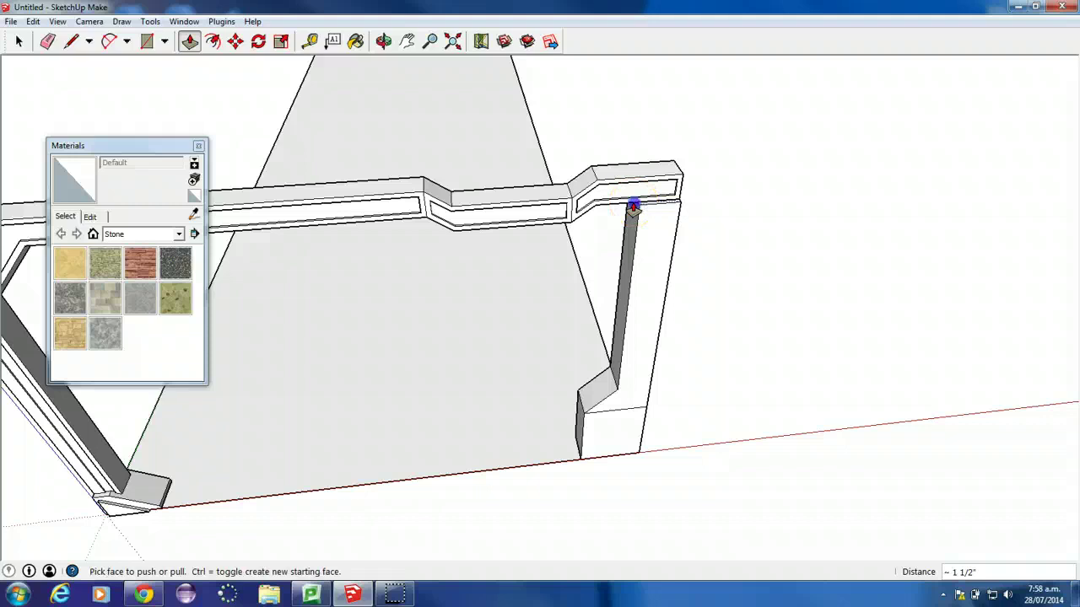
Erase the dividing edges across the front and back faces of the new post's base
{"action": "middle_click_drag", "start_coordinate": [633, 206], "coordinate": [202, 42]}
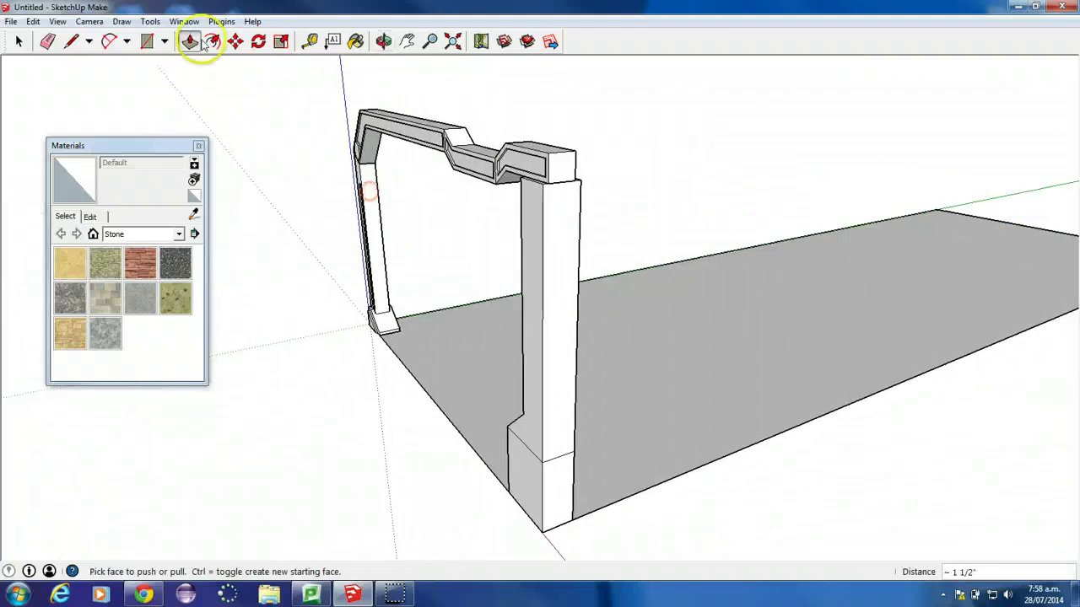
{"action": "left_click", "coordinate": [47, 40]}
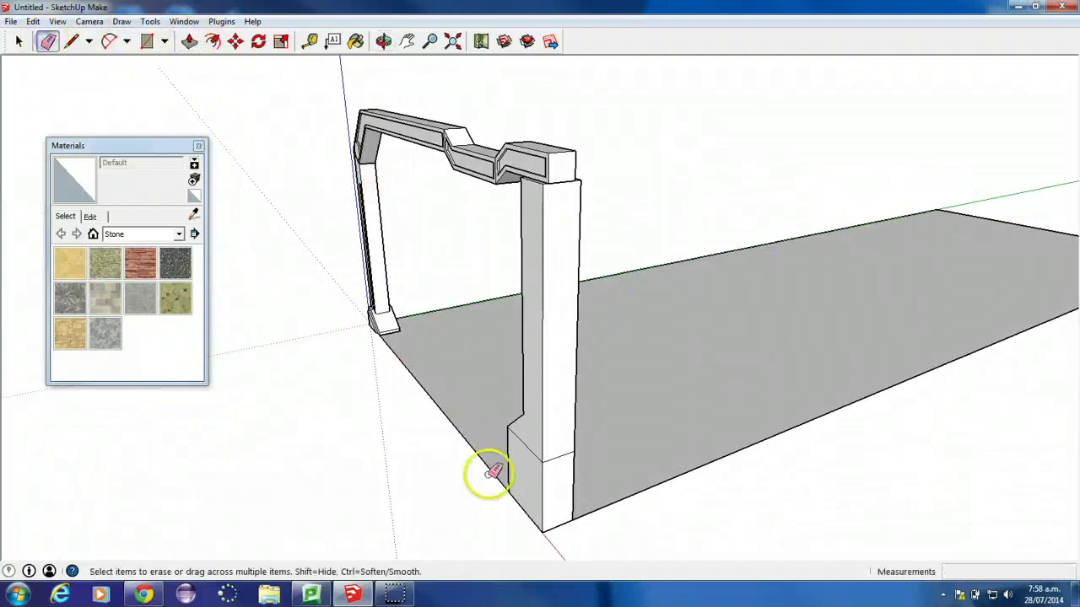
{"action": "left_click", "coordinate": [524, 444]}
{"action": "middle_click_drag", "start_coordinate": [607, 433], "coordinate": [319, 441]}
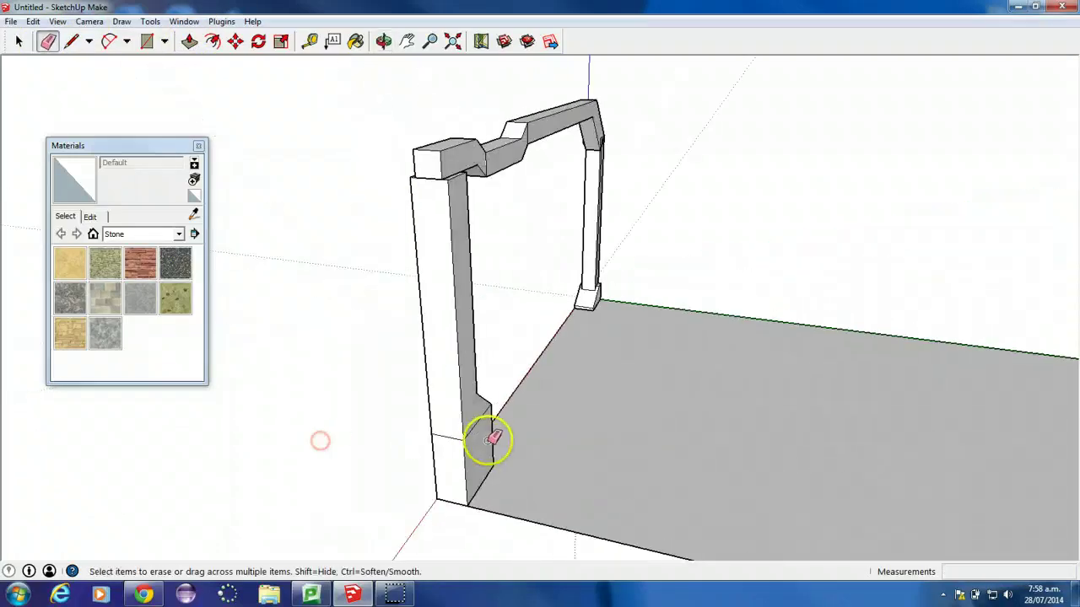
Push the new post's back and front faces inward to line up with the beam, the front by about 1/16"
{"action": "left_click", "coordinate": [189, 41]}
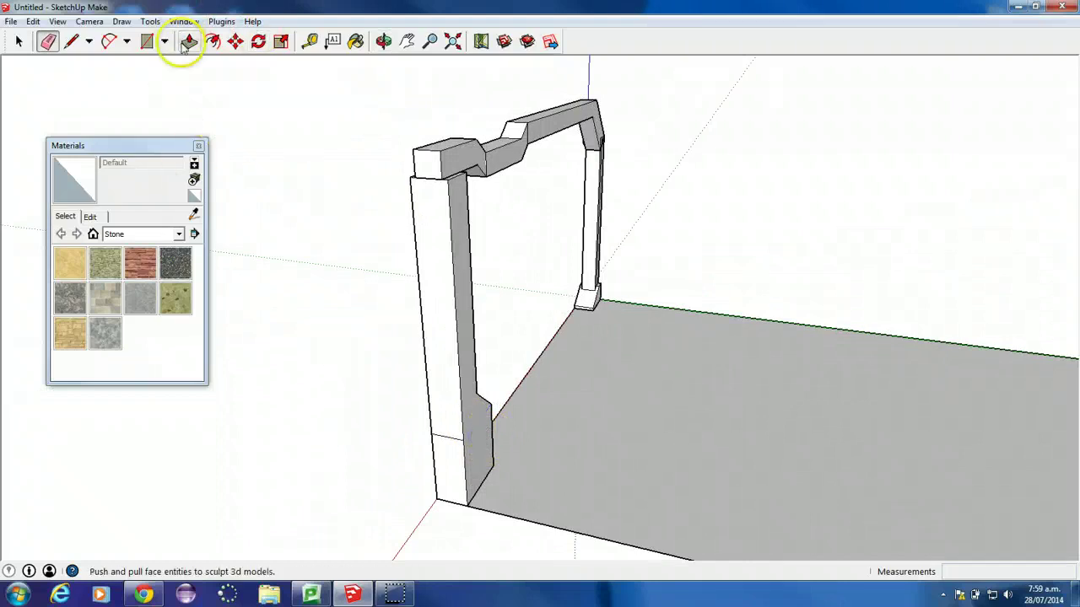
{"action": "left_click_drag", "start_coordinate": [449, 207], "coordinate": [440, 162]}
{"action": "middle_click_drag", "start_coordinate": [345, 222], "coordinate": [762, 270]}
{"action": "left_click_drag", "start_coordinate": [643, 270], "coordinate": [642, 208]}
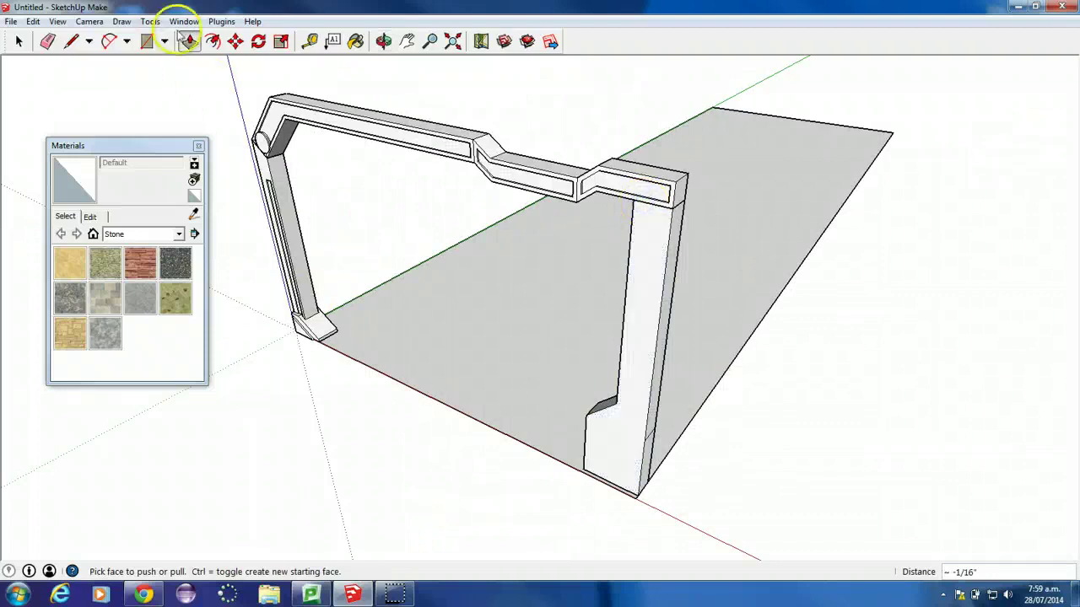
Offset the outline of the new post's front face slightly inward, including its wider base
{"action": "left_click", "coordinate": [216, 46]}
{"action": "left_click", "coordinate": [621, 374]}
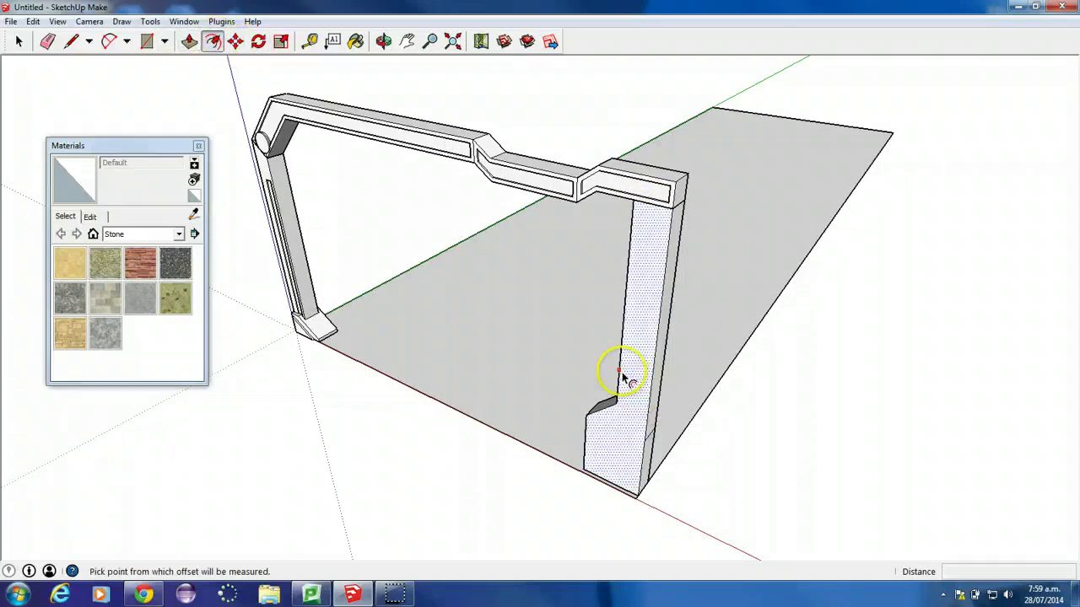
{"action": "left_click", "coordinate": [615, 368]}
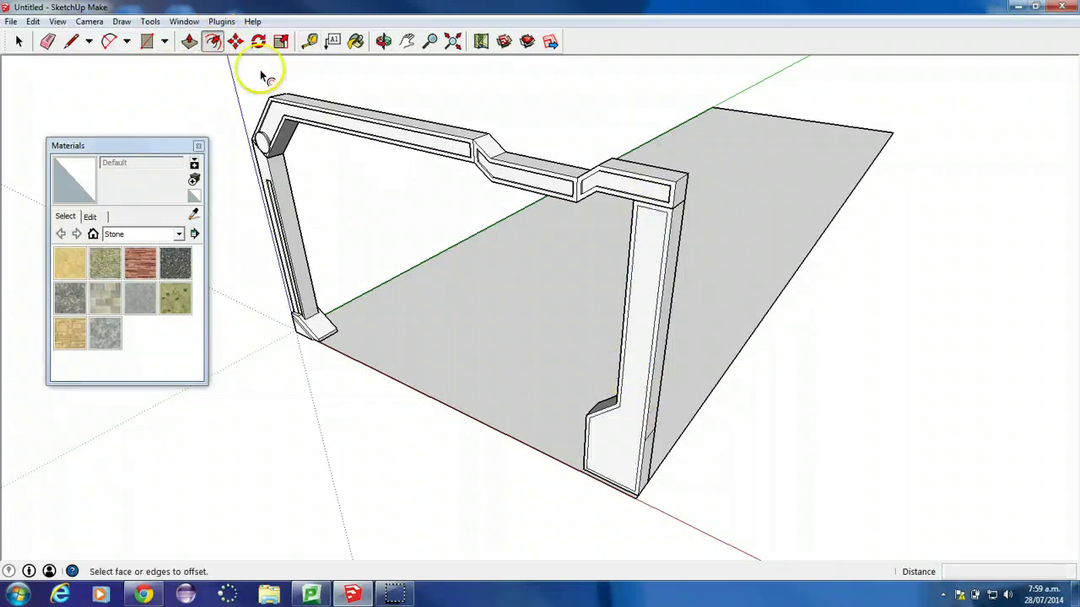
Push the inset front face of the new post inward to match the depth of the beam's groove
{"action": "left_click", "coordinate": [189, 42]}
{"action": "left_click_drag", "start_coordinate": [650, 302], "coordinate": [648, 306]}
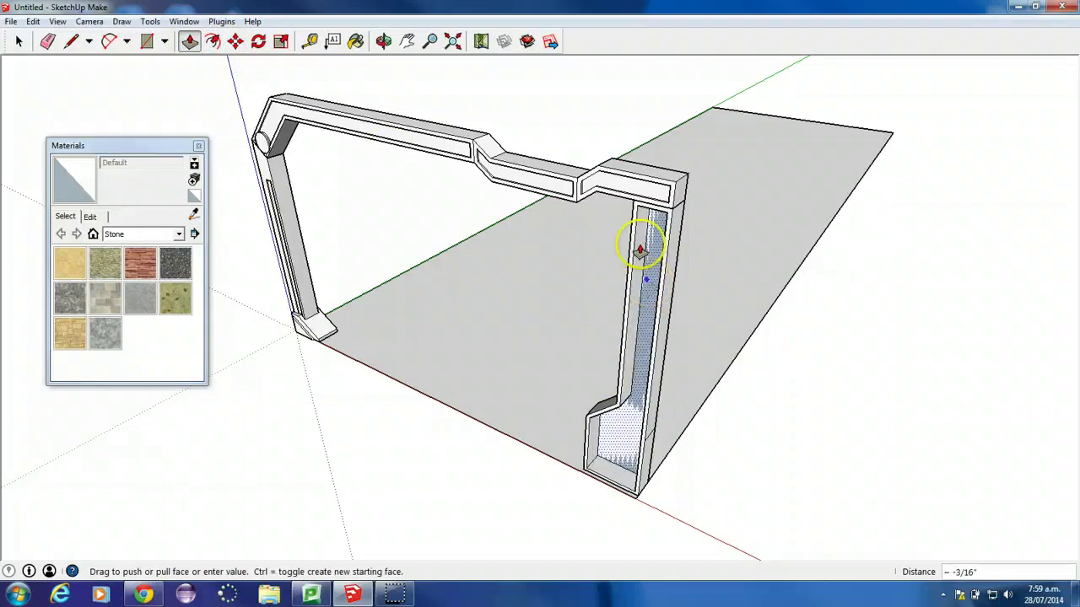
{"action": "left_click_drag", "start_coordinate": [616, 185], "coordinate": [618, 189]}
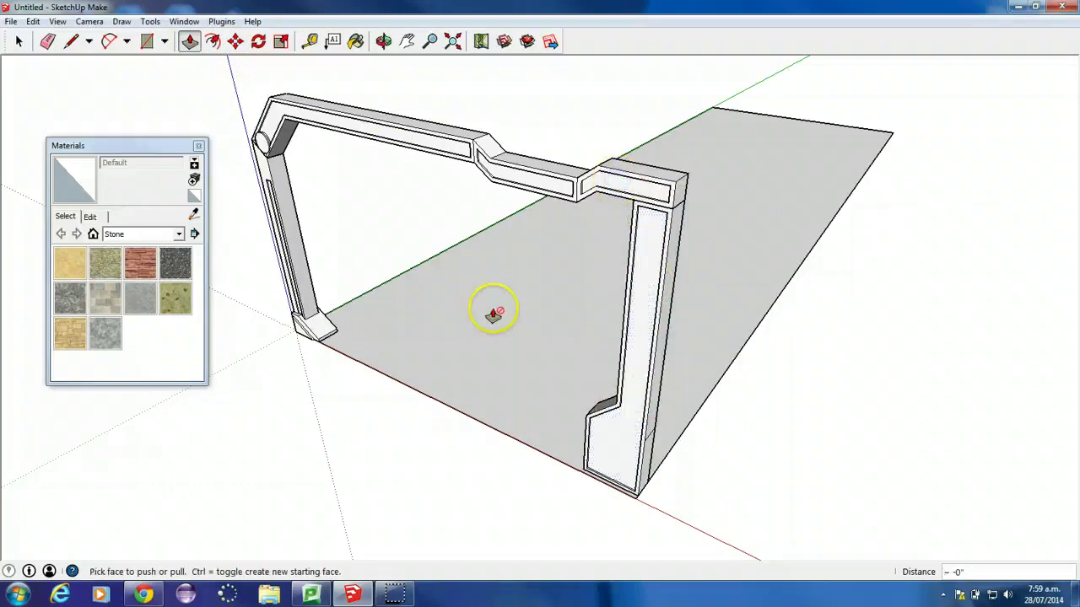
Draw a line about 3/16" long across the post's recessed face, from the inner corner above the wider base to the opposite edge
{"action": "middle_click_drag", "start_coordinate": [490, 313], "coordinate": [237, 92]}
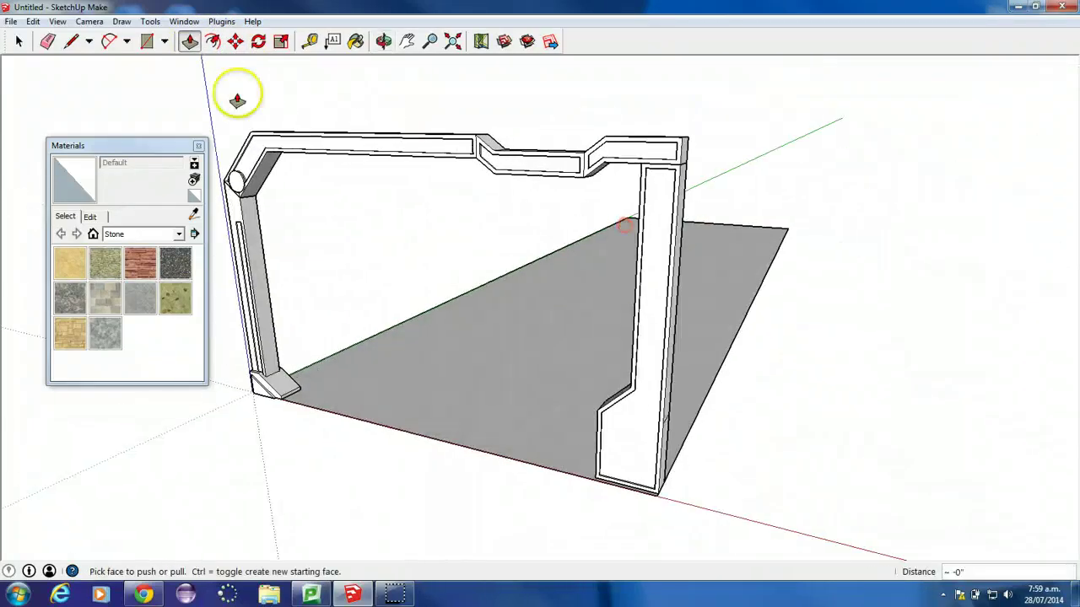
{"action": "left_click", "coordinate": [66, 47]}
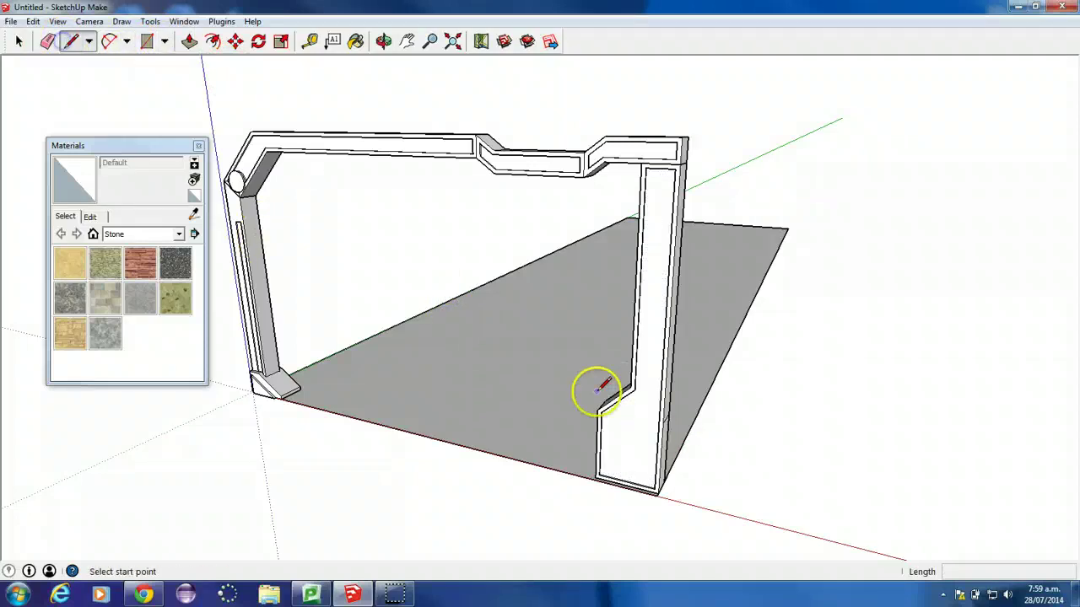
{"action": "scroll", "coordinate": [601, 390], "scroll_direction": "up", "scroll_amount": 2}
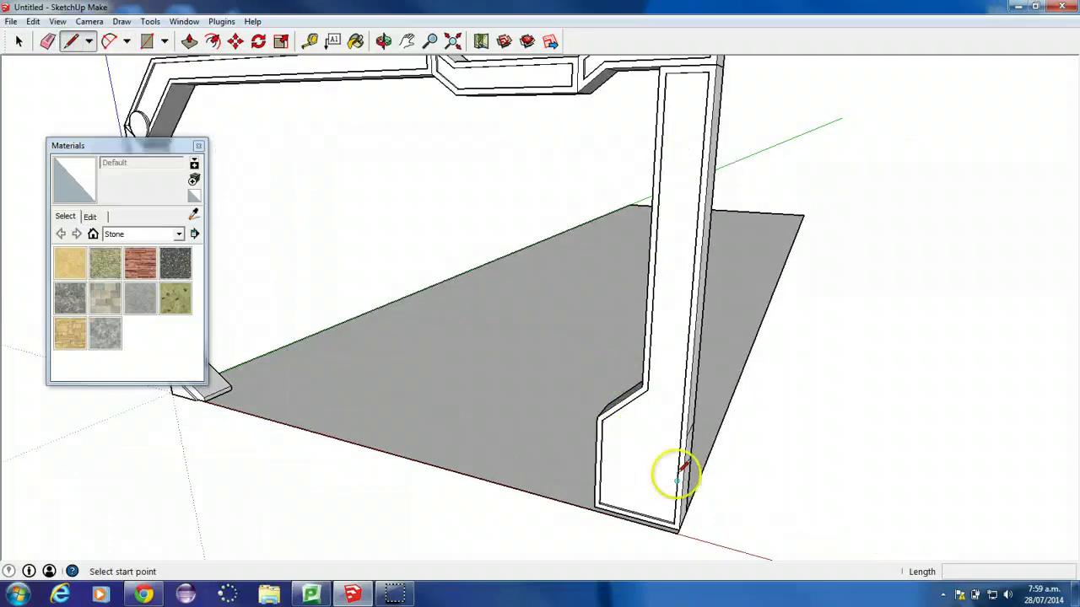
{"action": "left_click", "coordinate": [212, 40]}
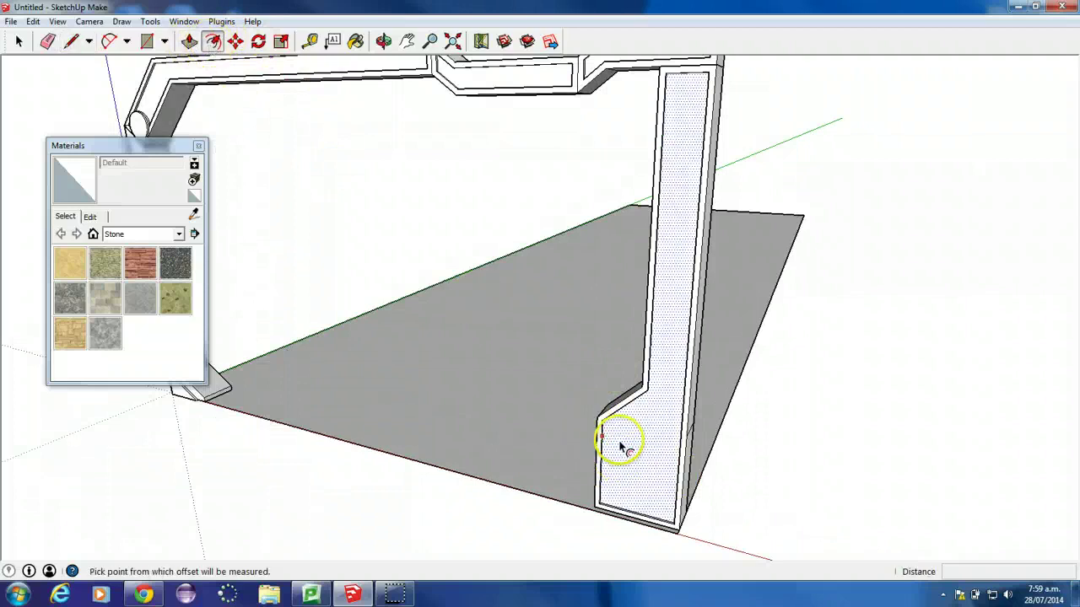
{"action": "left_click", "coordinate": [69, 42]}
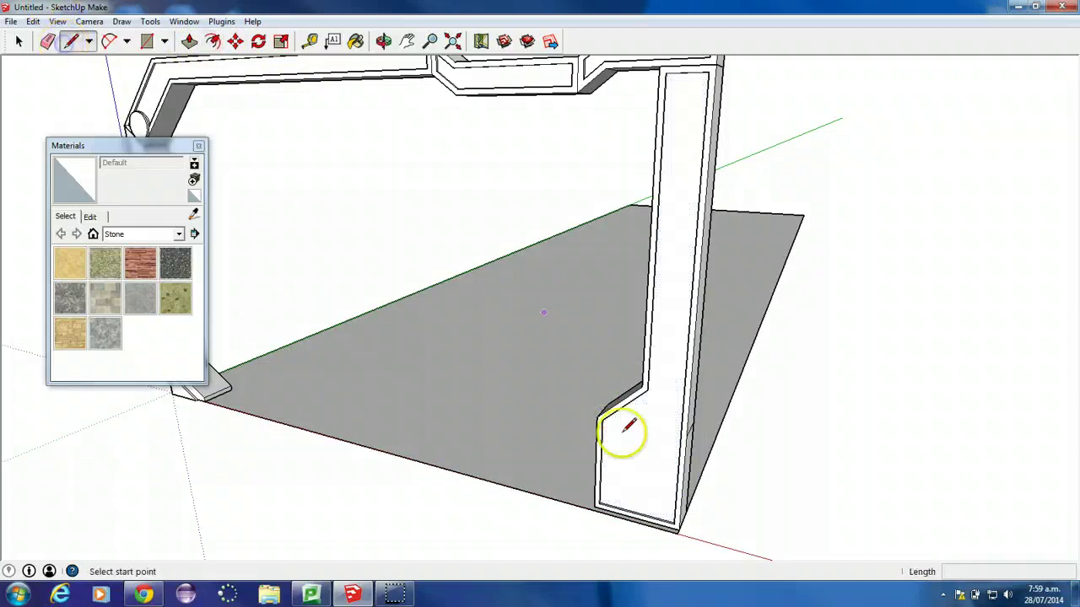
{"action": "scroll", "coordinate": [645, 426], "scroll_direction": "up", "scroll_amount": 2}
{"action": "scroll", "coordinate": [651, 419], "scroll_direction": "up", "scroll_amount": 3}
{"action": "middle_click_drag", "start_coordinate": [678, 345], "coordinate": [616, 232]}
{"action": "left_click", "coordinate": [617, 232]}
{"action": "middle_click_drag", "start_coordinate": [723, 309], "coordinate": [970, 255]}
{"action": "left_click", "coordinate": [687, 242]}
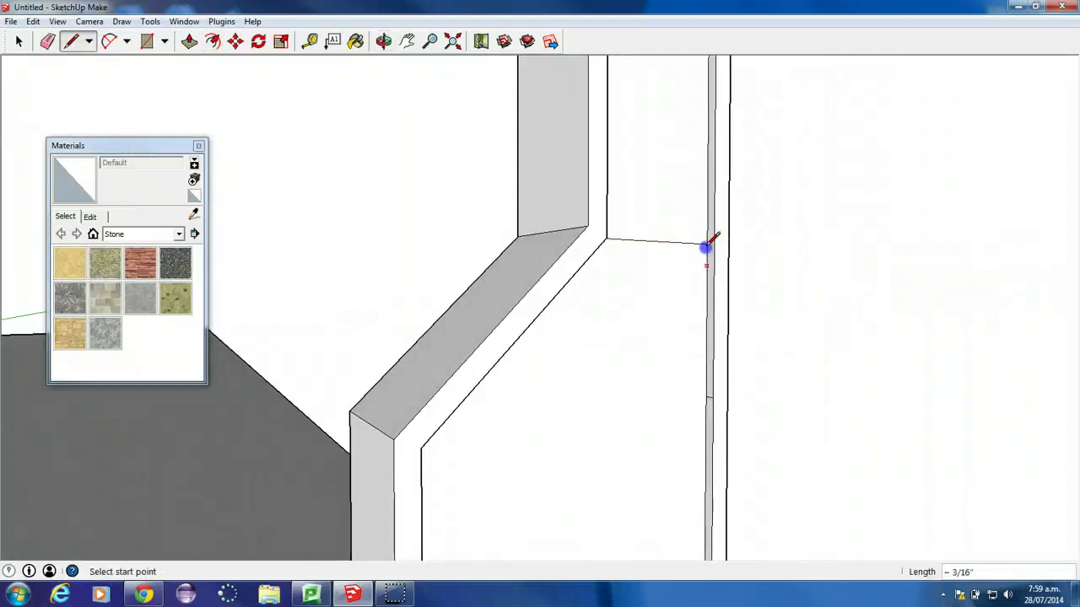
Pull the recessed base panel below the new dividing line outward about 1/16" so it stands proud of the frame
{"action": "left_click", "coordinate": [189, 40]}
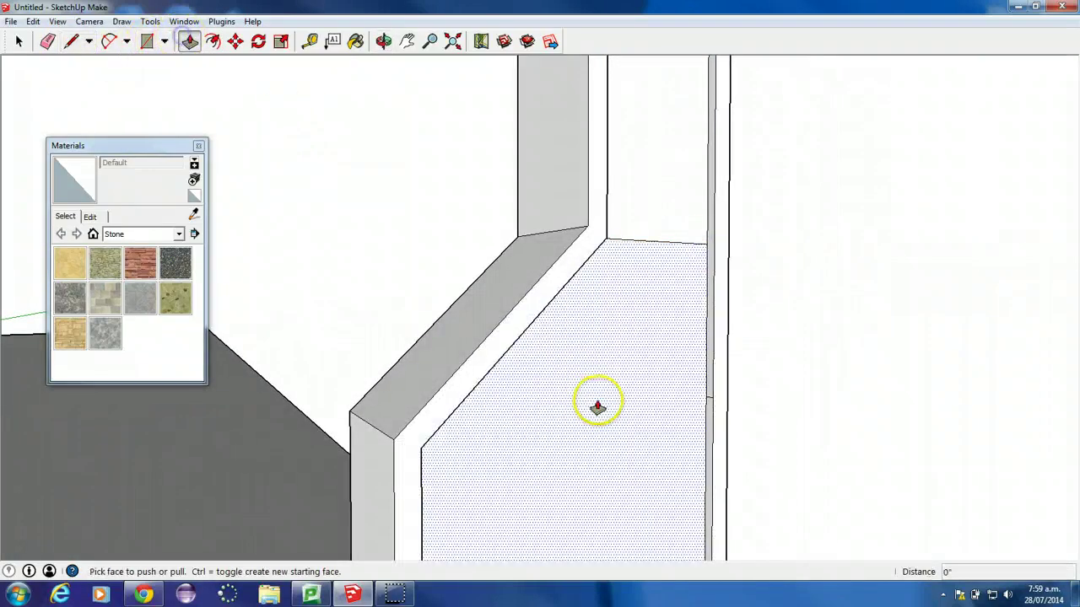
{"action": "left_click", "coordinate": [597, 401]}
{"action": "left_click", "coordinate": [634, 399]}
{"action": "left_click", "coordinate": [594, 386]}
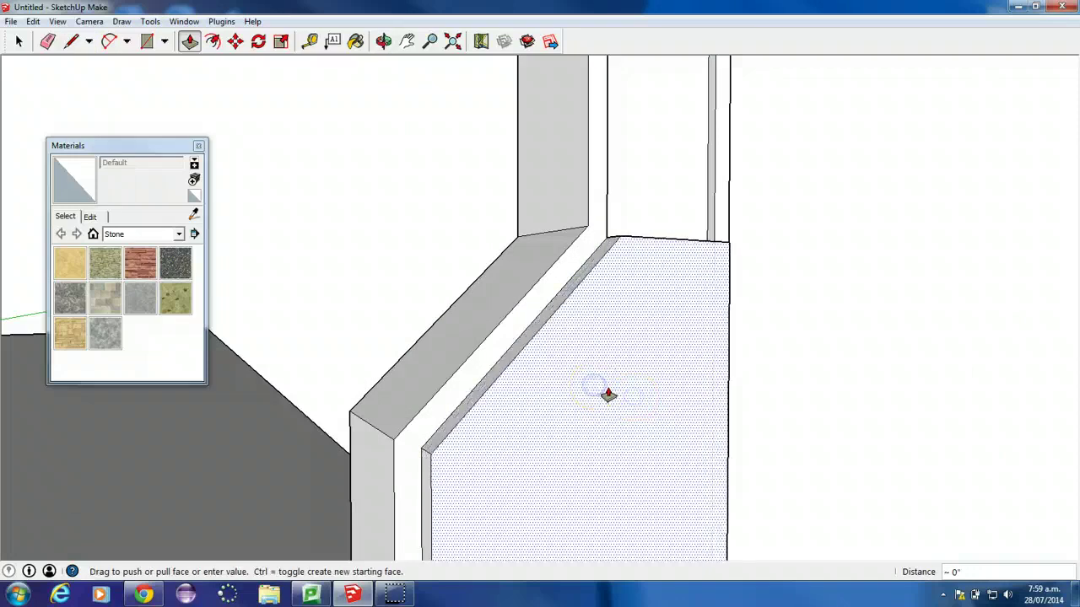
{"action": "left_click", "coordinate": [613, 390]}
{"action": "scroll", "coordinate": [705, 196], "scroll_direction": "down", "scroll_amount": 2}
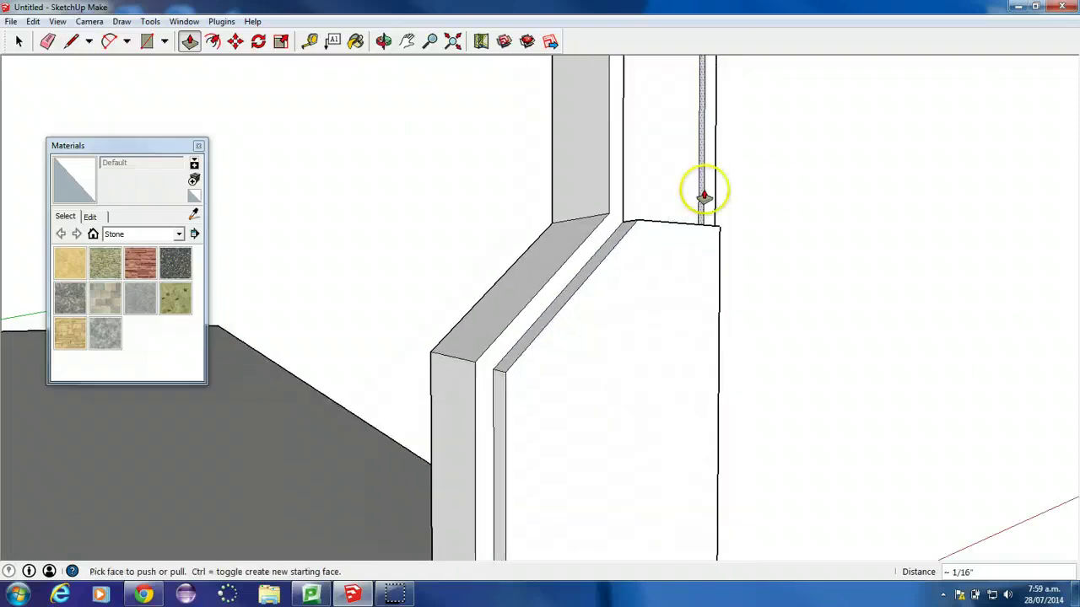
{"action": "middle_click_drag", "start_coordinate": [704, 196], "coordinate": [397, 326]}
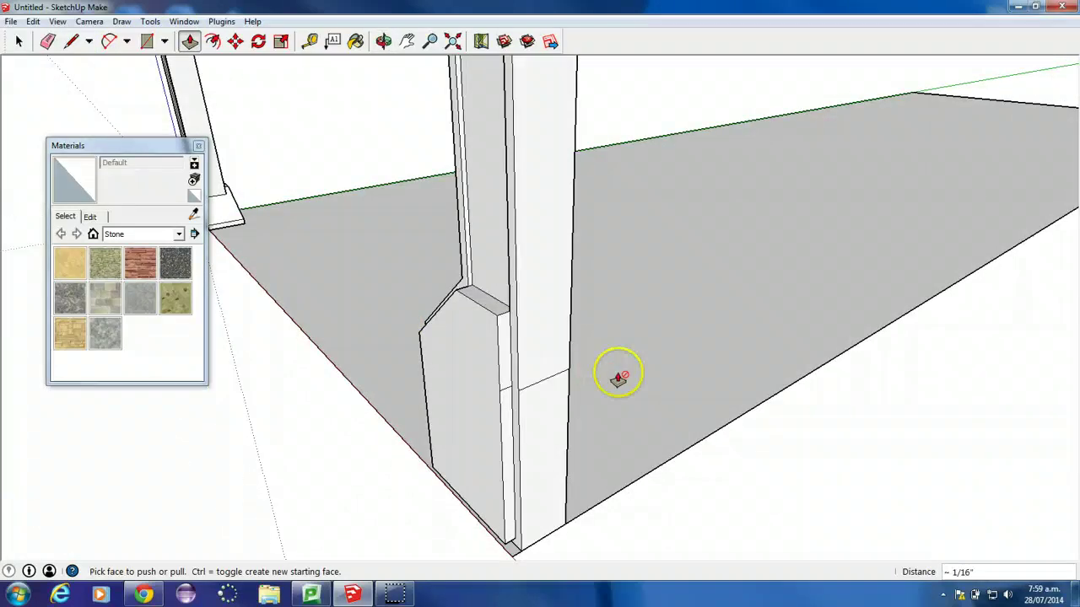
Draw short lines about 1/16" long joining the raised base panel's two lower corners to the outer bottom corners of the post
{"action": "middle_click_drag", "start_coordinate": [619, 377], "coordinate": [735, 200]}
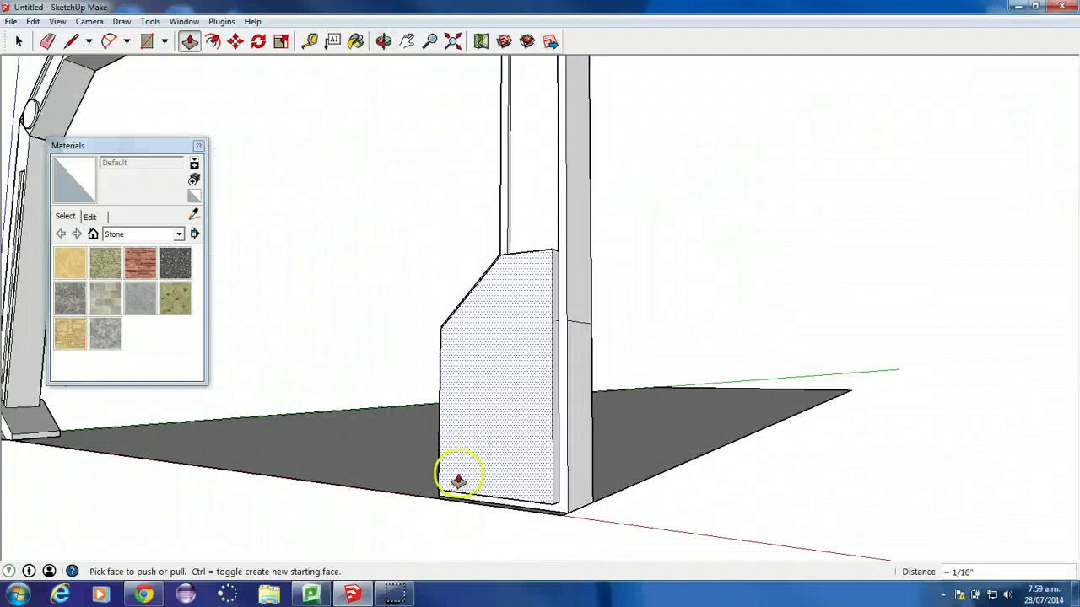
{"action": "mouse_move", "coordinate": [458, 479]}
{"action": "middle_mouse_down"}
{"action": "mouse_move", "coordinate": [586, 309]}
{"action": "mouse_move", "coordinate": [415, 475]}
{"action": "middle_mouse_up"}
{"action": "left_click", "coordinate": [72, 41]}
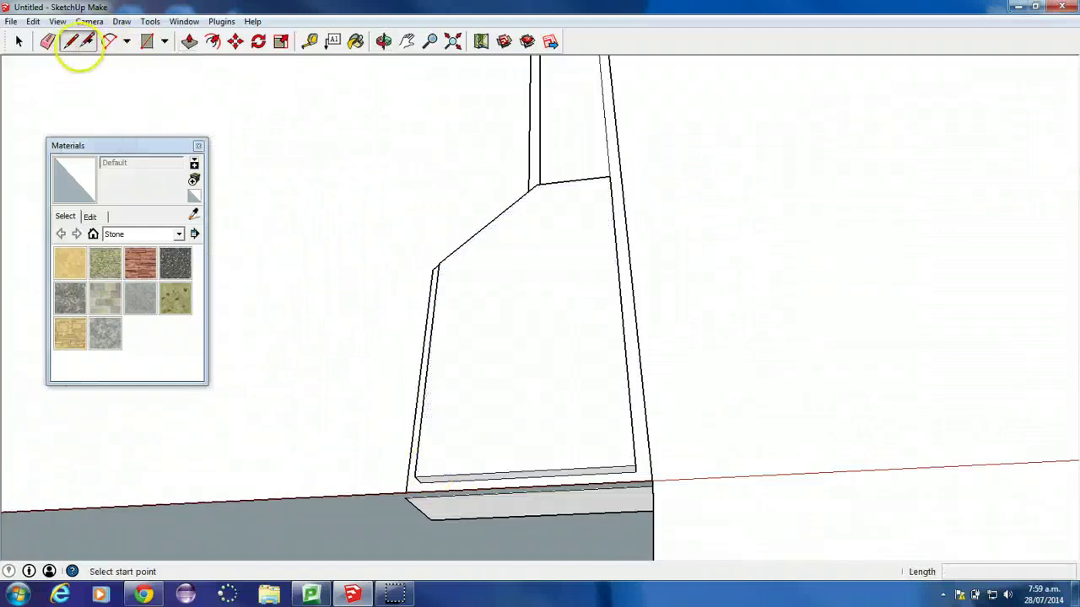
{"action": "middle_click_drag", "start_coordinate": [356, 384], "coordinate": [508, 377]}
{"action": "left_click", "coordinate": [444, 451]}
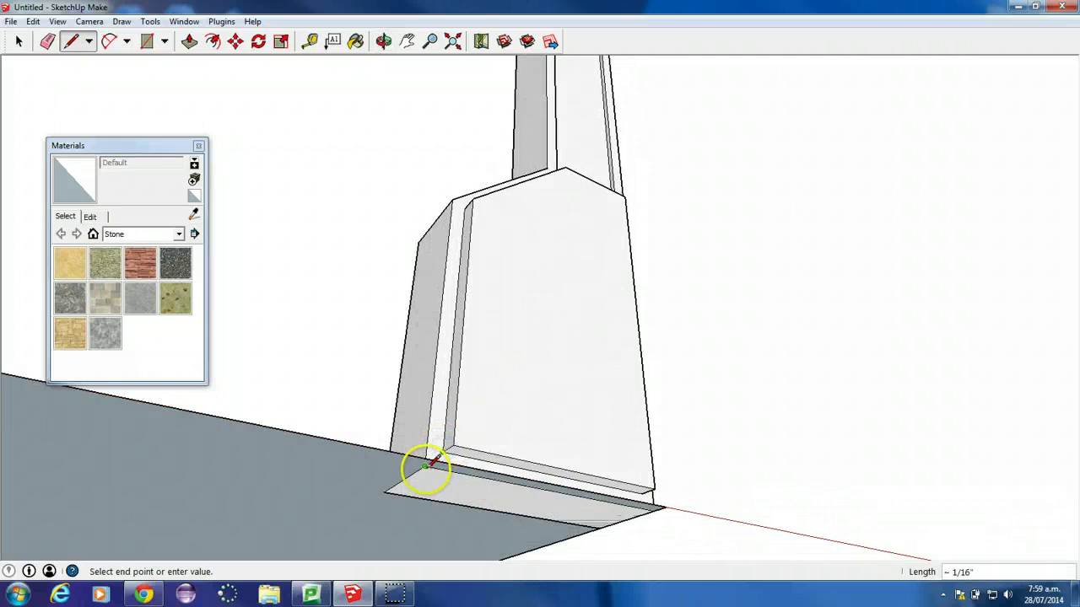
{"action": "left_click", "coordinate": [655, 507]}
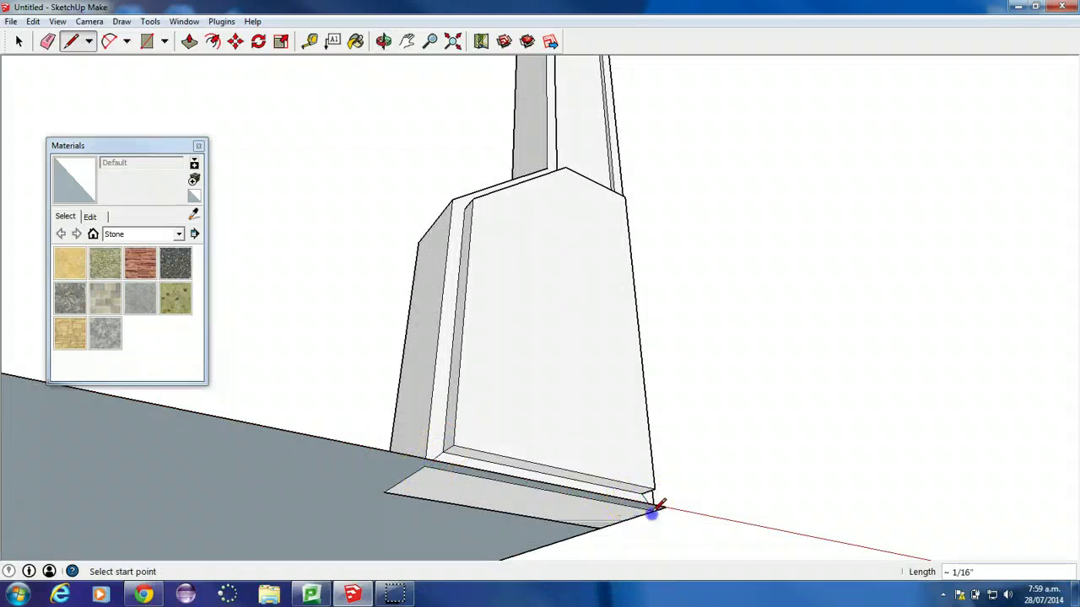
Pull the narrow strip beneath the raised base panel out about 1/16", flush with the panel
{"action": "left_click", "coordinate": [189, 41]}
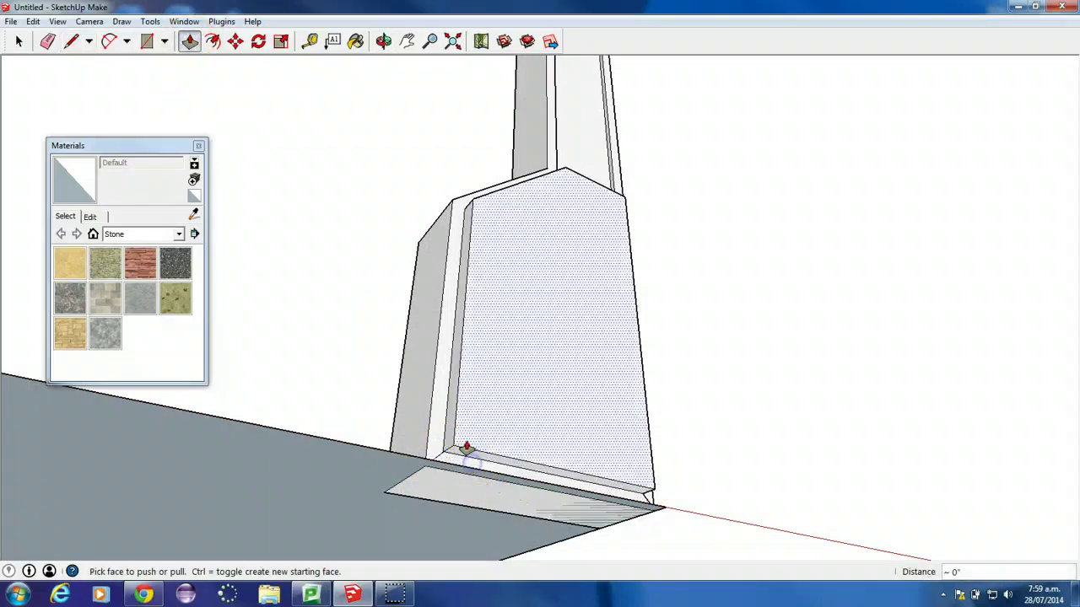
{"action": "left_click", "coordinate": [447, 466]}
{"action": "left_click", "coordinate": [467, 405]}
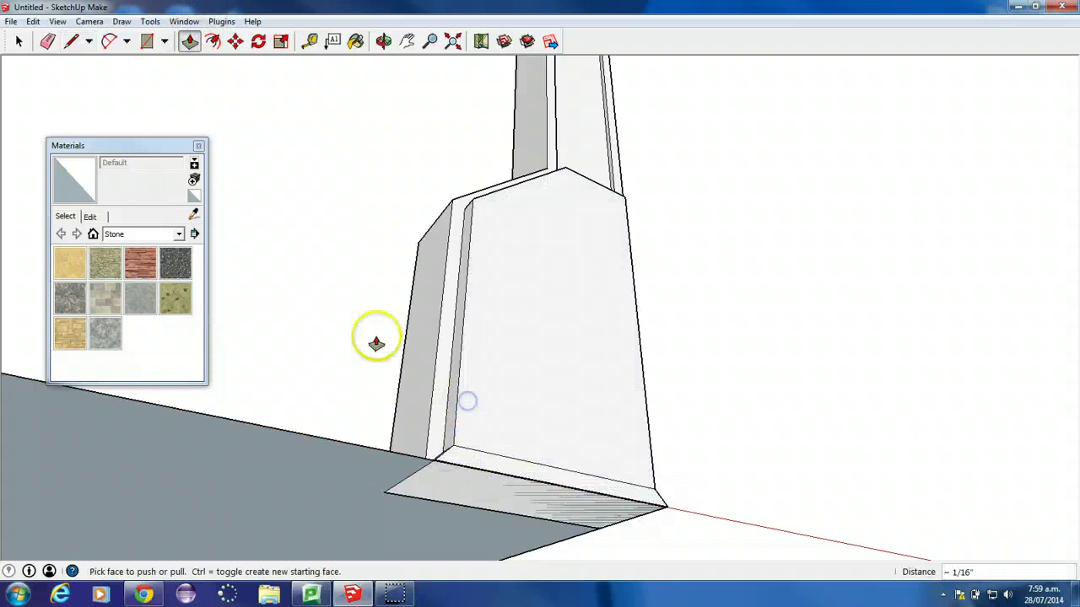
{"action": "middle_click_drag", "start_coordinate": [618, 299], "coordinate": [398, 436]}
{"action": "scroll", "coordinate": [404, 425], "scroll_direction": "down", "scroll_amount": 3}
{"action": "middle_click_drag", "start_coordinate": [292, 255], "coordinate": [471, 353]}
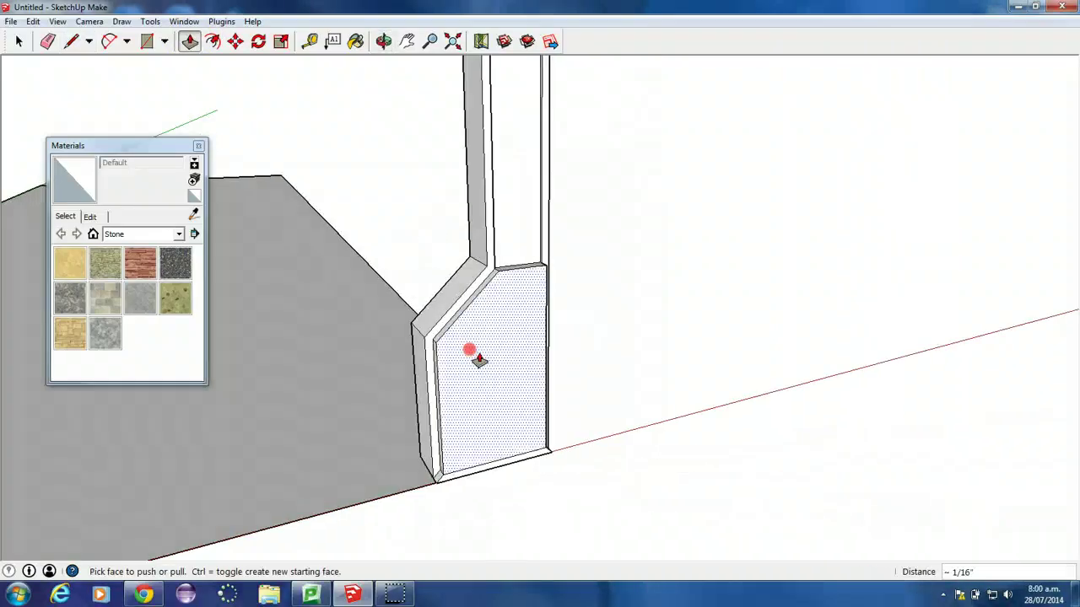
Select all of the new post's connected geometry and make it a group
{"action": "scroll", "coordinate": [470, 351], "scroll_direction": "down", "scroll_amount": 2}
{"action": "middle_click_drag", "start_coordinate": [364, 334], "coordinate": [332, 427]}
{"action": "scroll", "coordinate": [397, 343], "scroll_direction": "down", "scroll_amount": 3}
{"action": "middle_click_drag", "start_coordinate": [397, 343], "coordinate": [272, 373]}
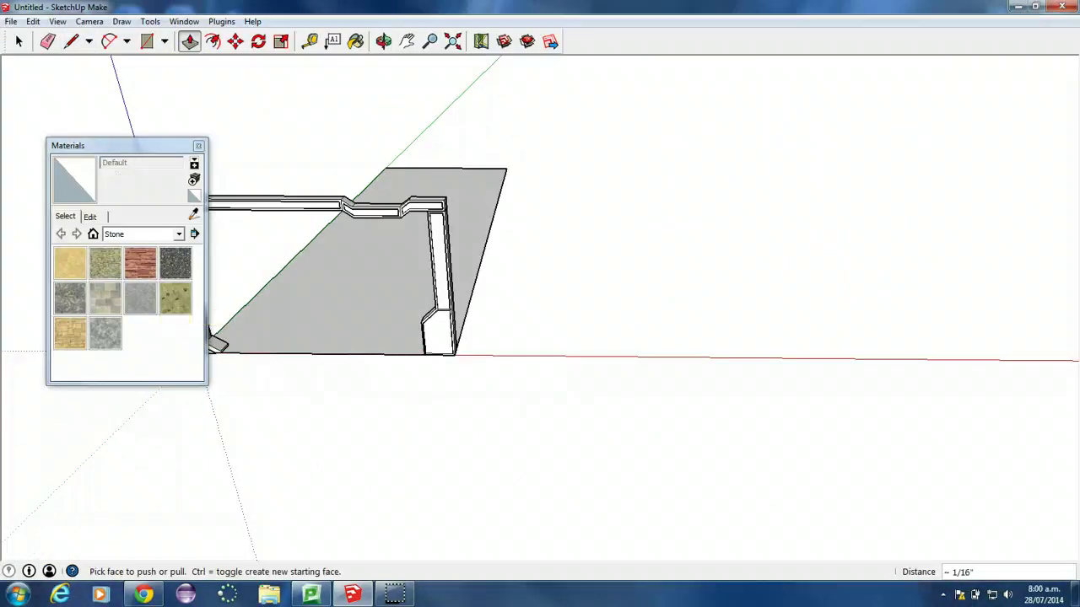
{"action": "left_click", "coordinate": [25, 48]}
{"action": "triple_click", "coordinate": [439, 329]}
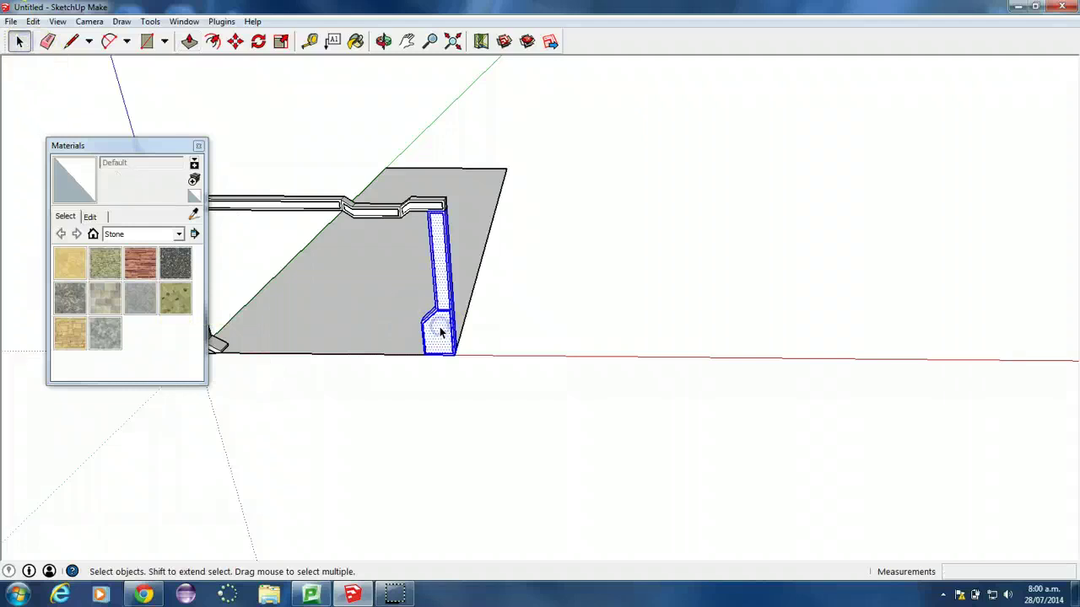
{"action": "right_click", "coordinate": [444, 329]}
{"action": "left_click", "coordinate": [508, 447]}
{"action": "middle_click_drag", "start_coordinate": [509, 447], "coordinate": [350, 335]}
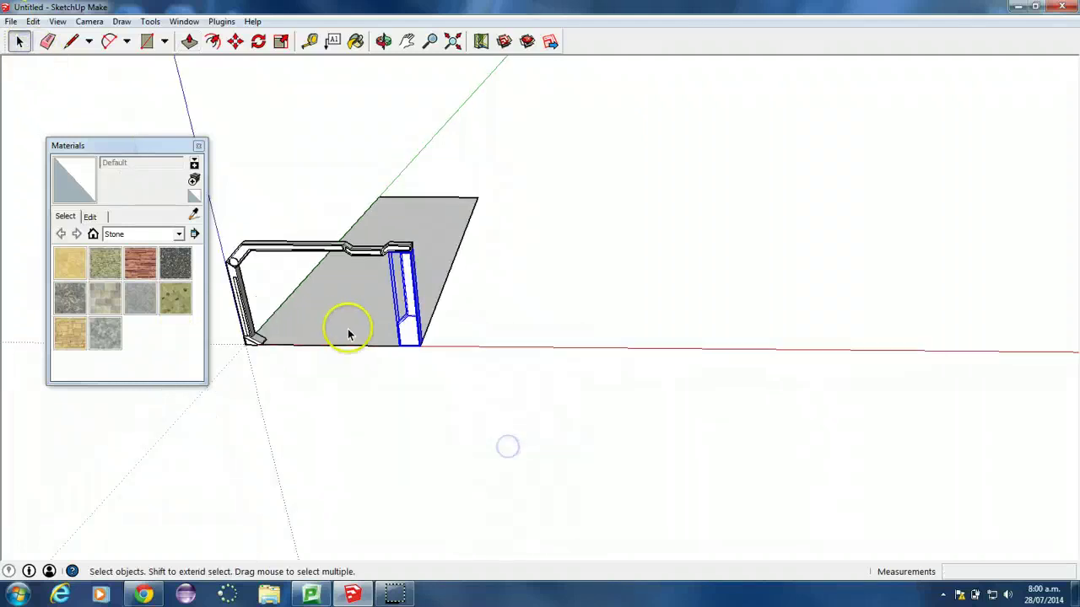
{"action": "middle_click_drag", "start_coordinate": [269, 339], "coordinate": [512, 275]}
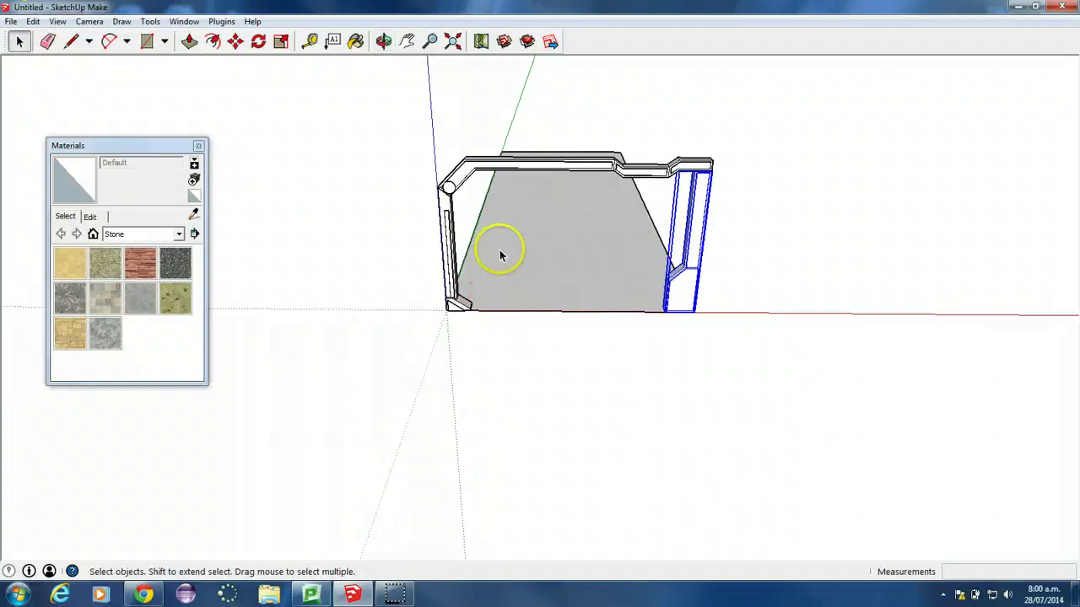
{"action": "scroll", "coordinate": [500, 254], "scroll_direction": "up", "scroll_amount": 2}
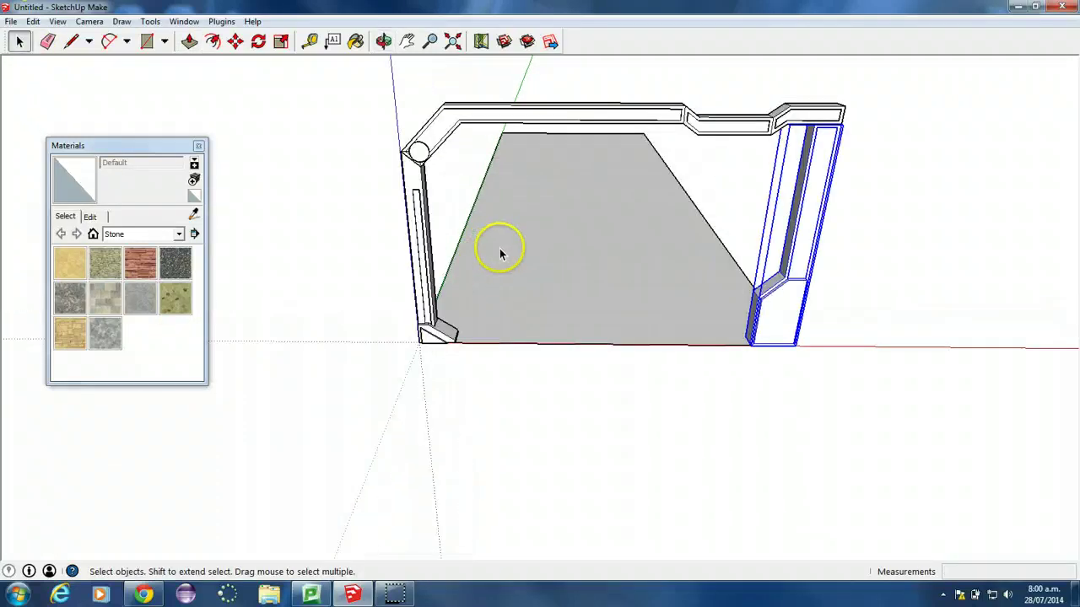
{"action": "left_click", "coordinate": [415, 187]}
{"action": "left_click", "coordinate": [453, 123], "text": "shift"}
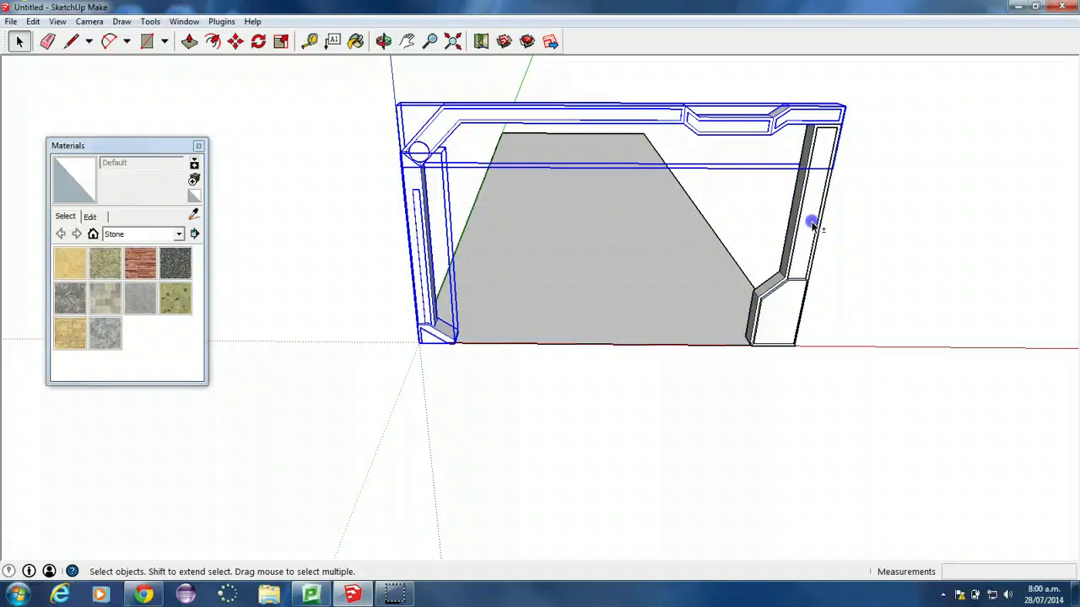
{"action": "left_click", "coordinate": [812, 223], "text": "shift"}
{"action": "right_click", "coordinate": [812, 223]}
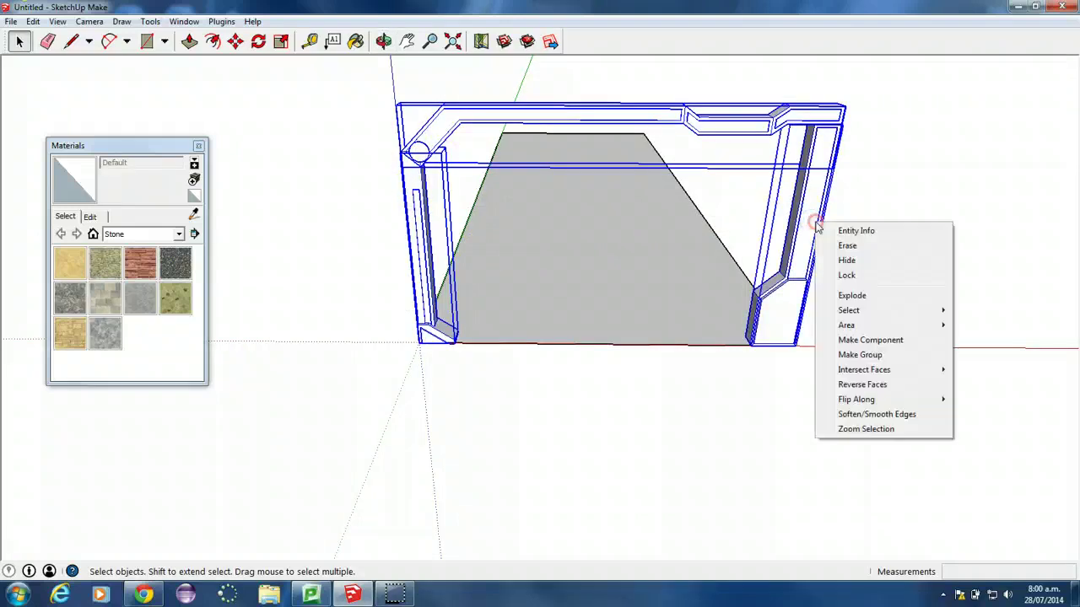
{"action": "left_click", "coordinate": [856, 340]}
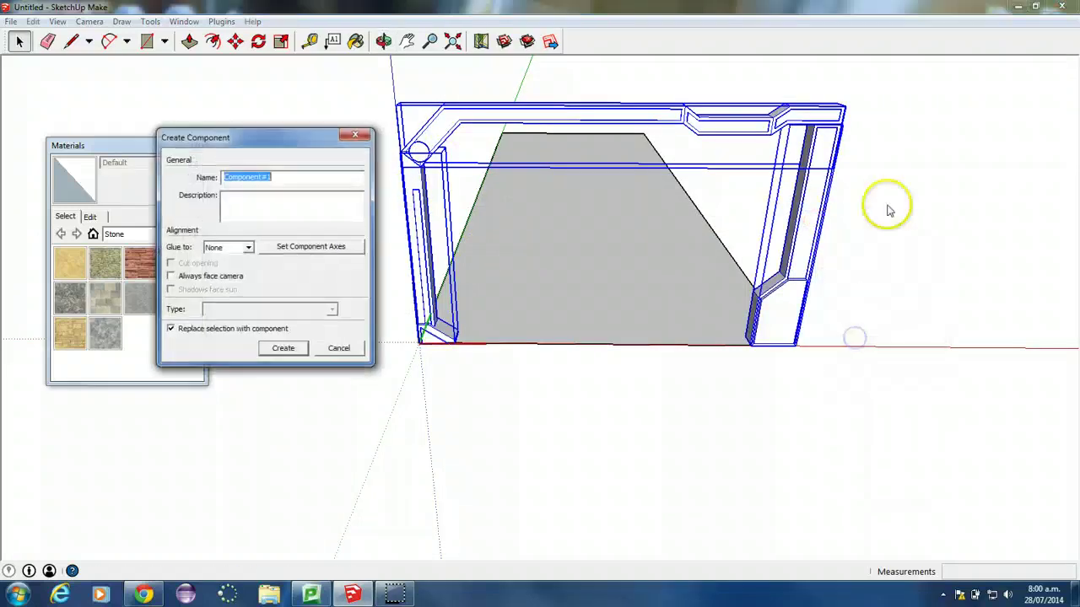
{"action": "left_click", "coordinate": [339, 349]}
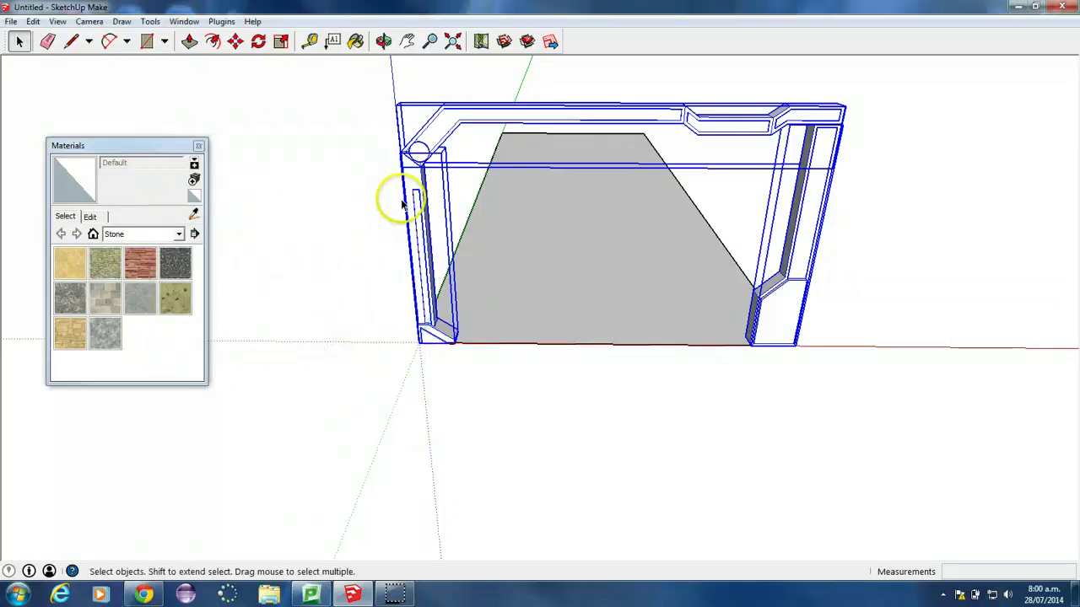
{"action": "left_click", "coordinate": [372, 237]}
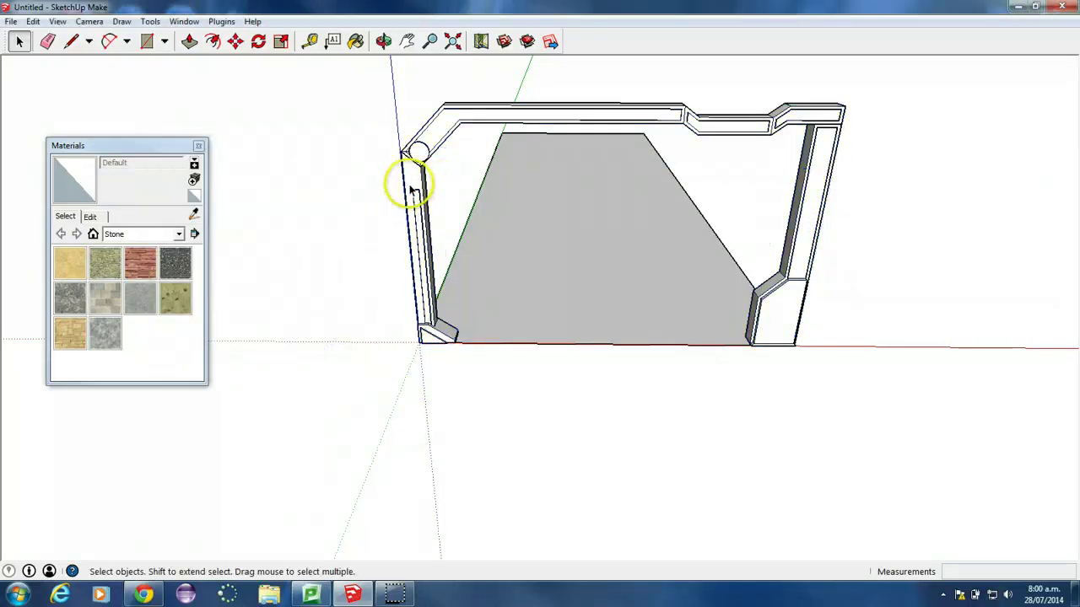
Select both support posts together with the ceiling beam and explode them into loose geometry
{"action": "left_click", "coordinate": [411, 190]}
{"action": "left_click", "coordinate": [434, 133], "text": "shift"}
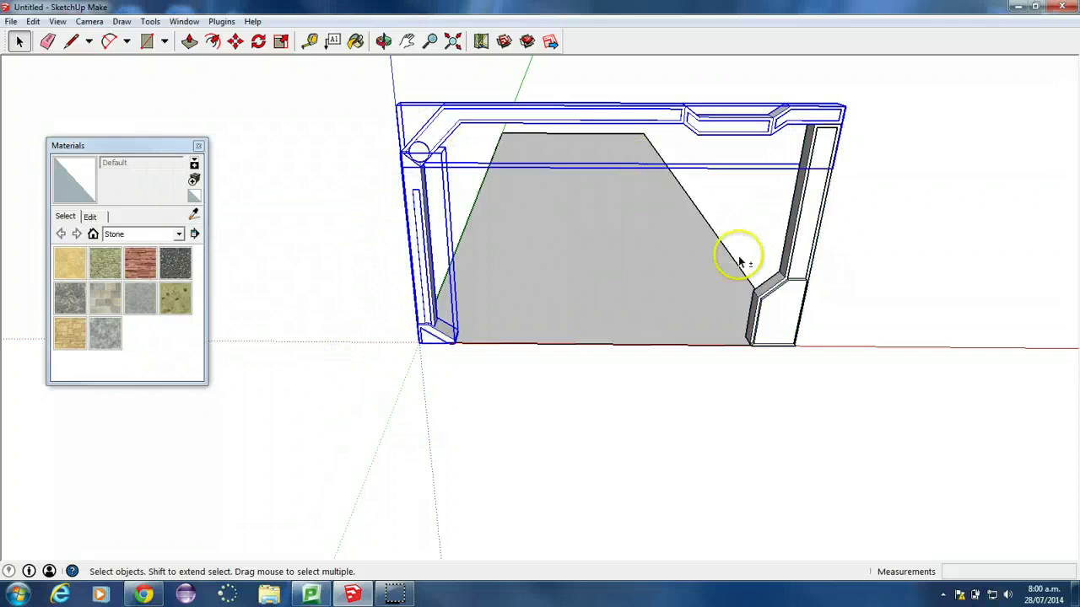
{"action": "left_click", "coordinate": [802, 272], "text": "shift"}
{"action": "right_click", "coordinate": [803, 268]}
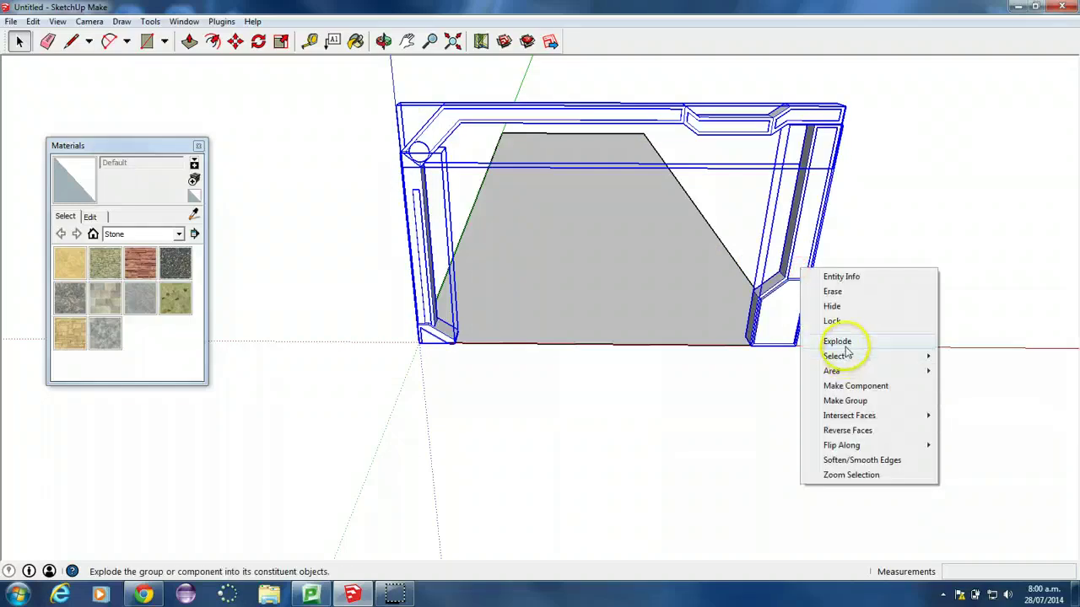
{"action": "left_click", "coordinate": [839, 342]}
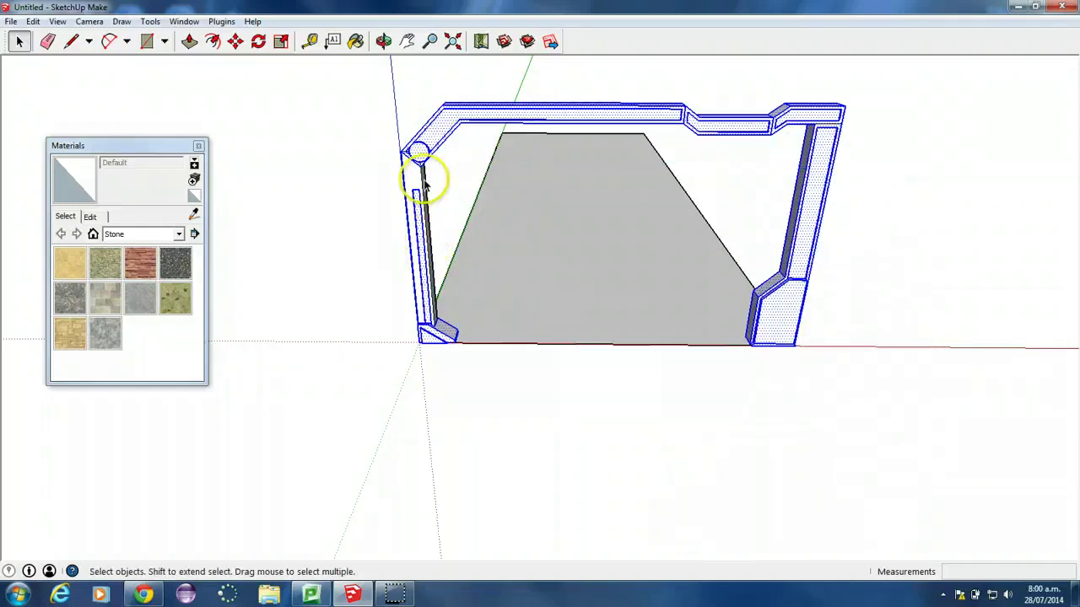
Select the posts and ceiling beam without the floor and turn them into one named support component
{"action": "left_click", "coordinate": [354, 215]}
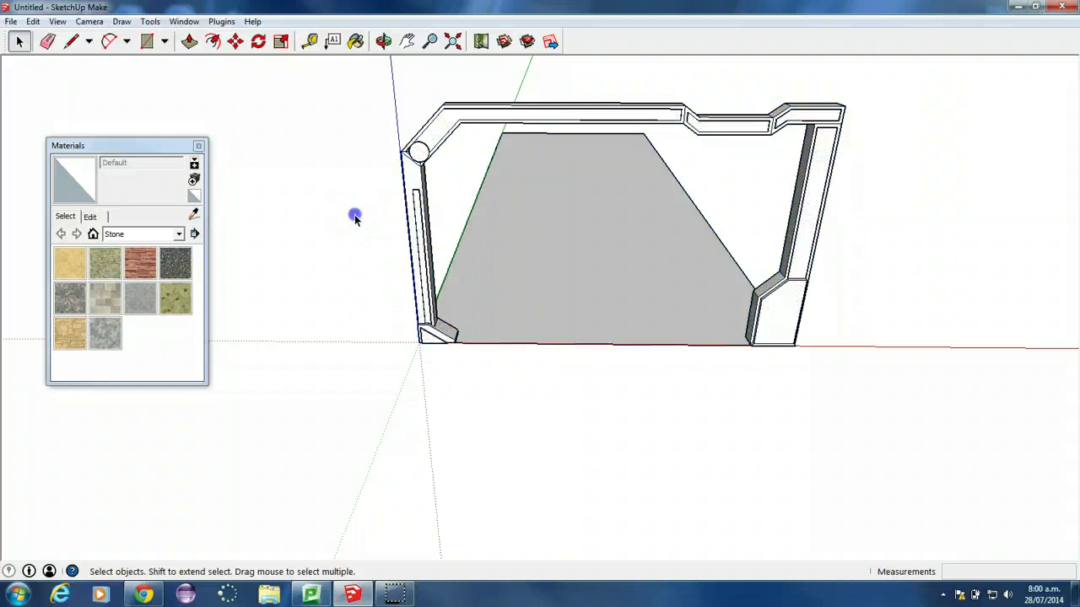
{"action": "key", "text": "ctrl+a"}
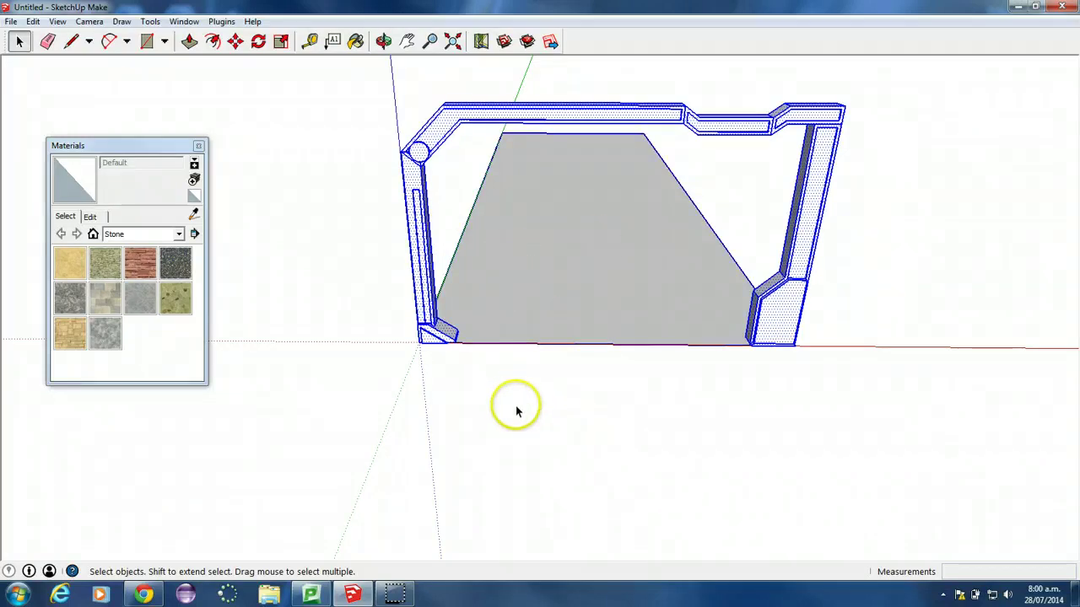
{"action": "left_click", "coordinate": [541, 290]}
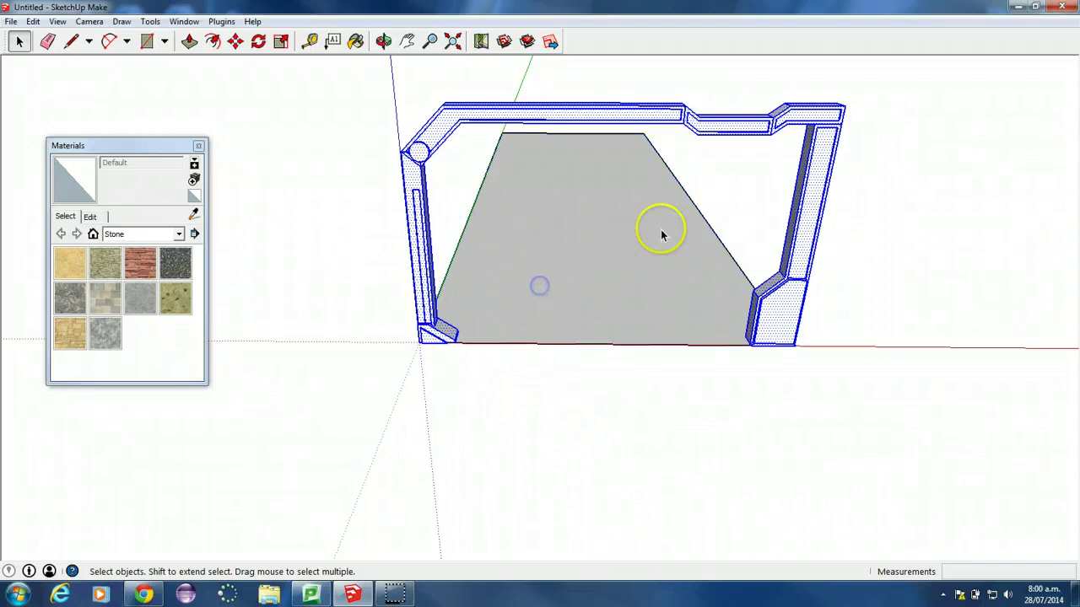
{"action": "right_click", "coordinate": [448, 118]}
{"action": "left_click", "coordinate": [497, 216]}
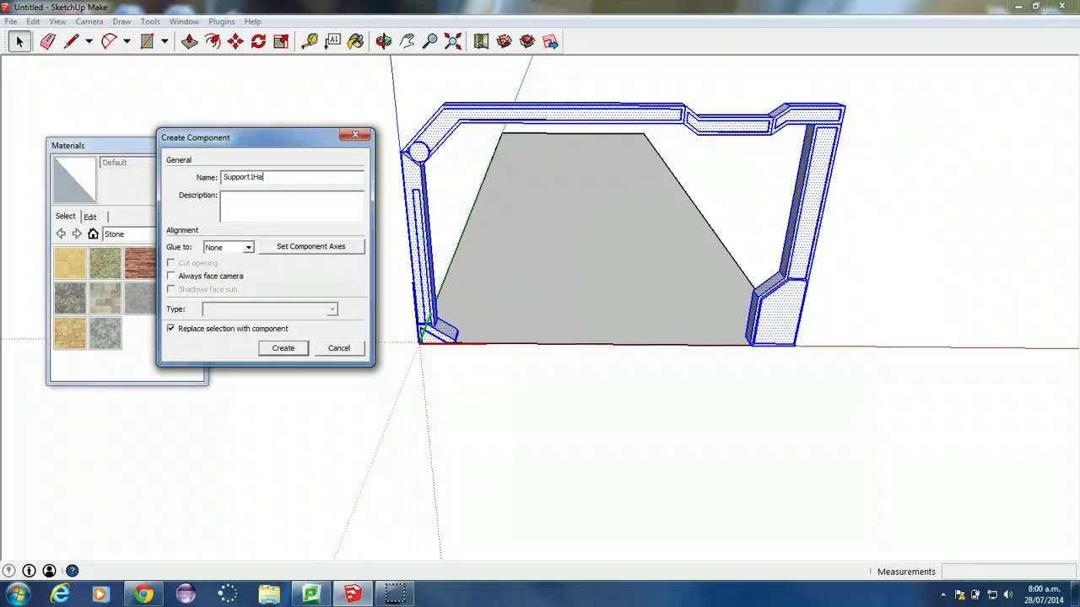
{"action": "left_click", "coordinate": [282, 348]}
Copy the frame component along the floor's length about 11 13/16" to the far end of the corridor
{"action": "middle_click_drag", "start_coordinate": [964, 430], "coordinate": [634, 400]}
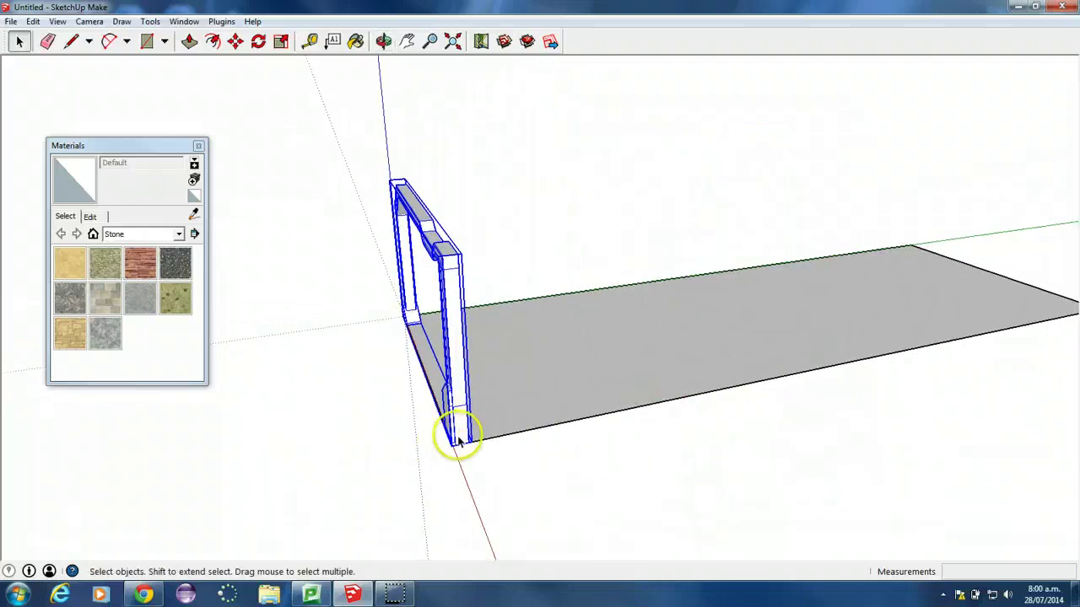
{"action": "left_click", "coordinate": [235, 44]}
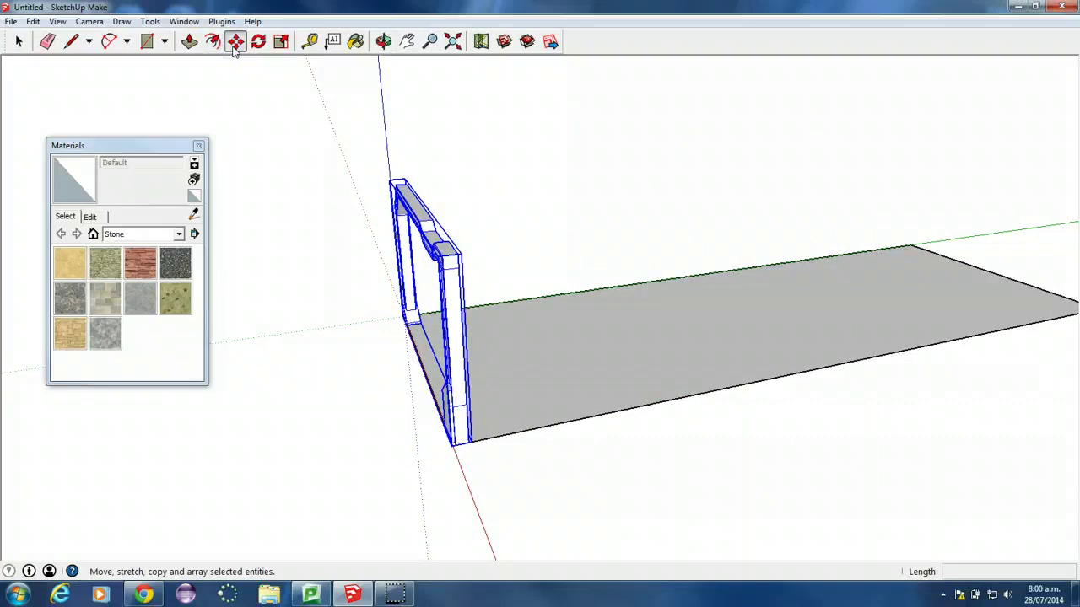
{"action": "scroll", "coordinate": [456, 447], "scroll_direction": "up", "scroll_amount": 6}
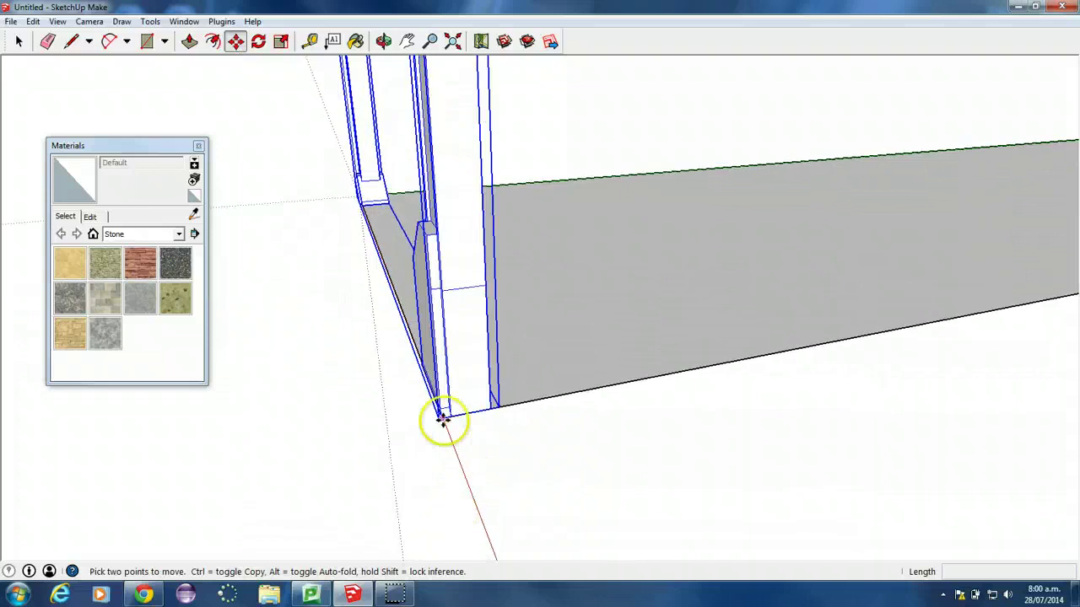
{"action": "scroll", "coordinate": [443, 419], "scroll_direction": "up", "scroll_amount": 2}
{"action": "left_click", "coordinate": [524, 396]}
{"action": "scroll", "coordinate": [629, 369], "scroll_direction": "down", "scroll_amount": 6}
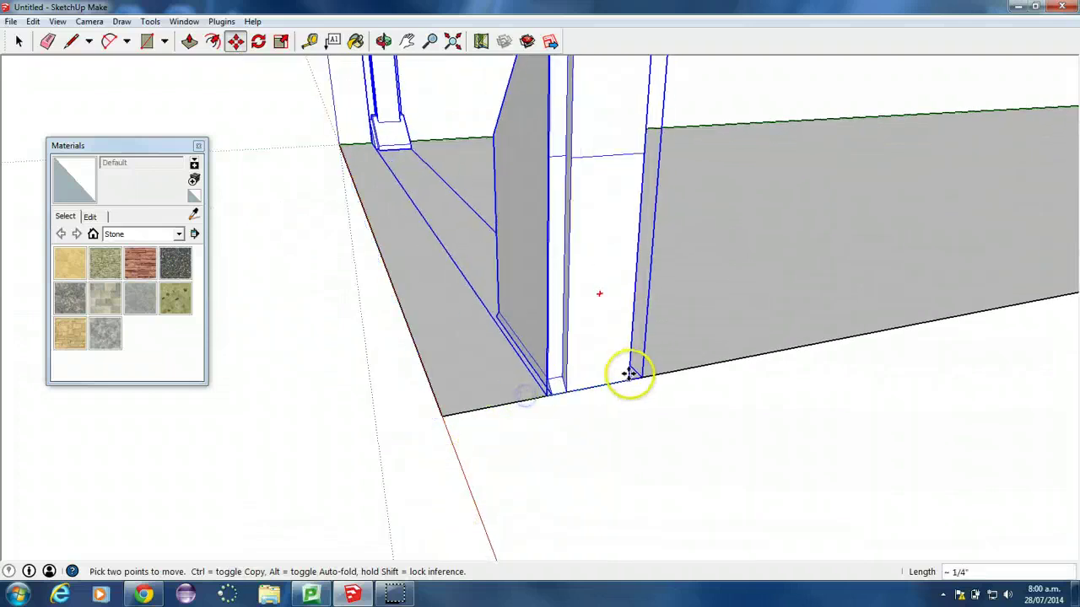
{"action": "scroll", "coordinate": [576, 376], "scroll_direction": "down", "scroll_amount": 1}
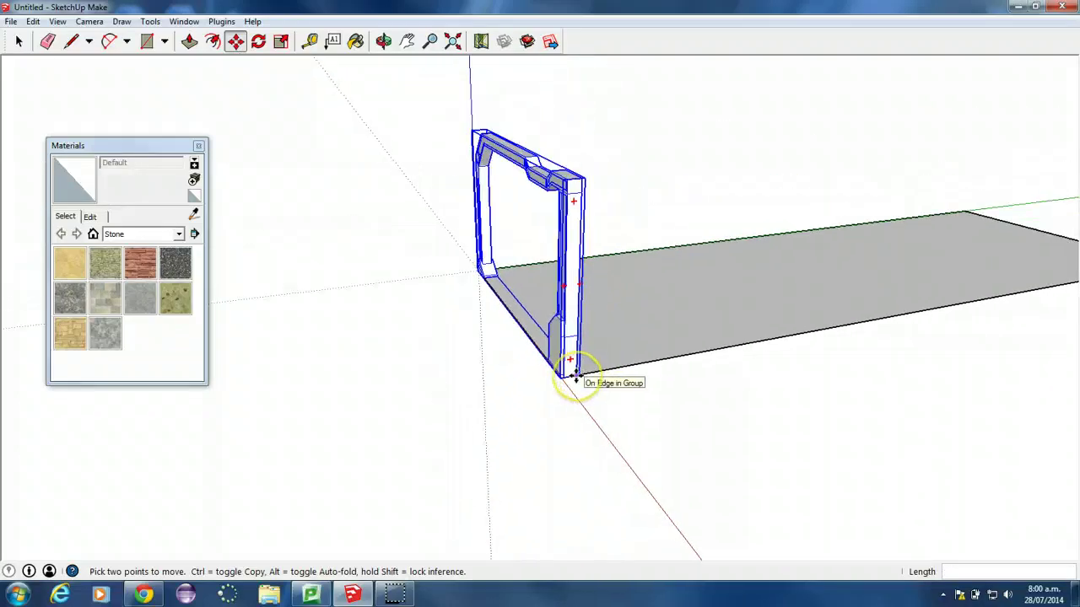
{"action": "key", "text": "ctrl"}
{"action": "left_click", "coordinate": [577, 376]}
{"action": "middle_click_drag", "start_coordinate": [955, 312], "coordinate": [246, 415], "text": "shift"}
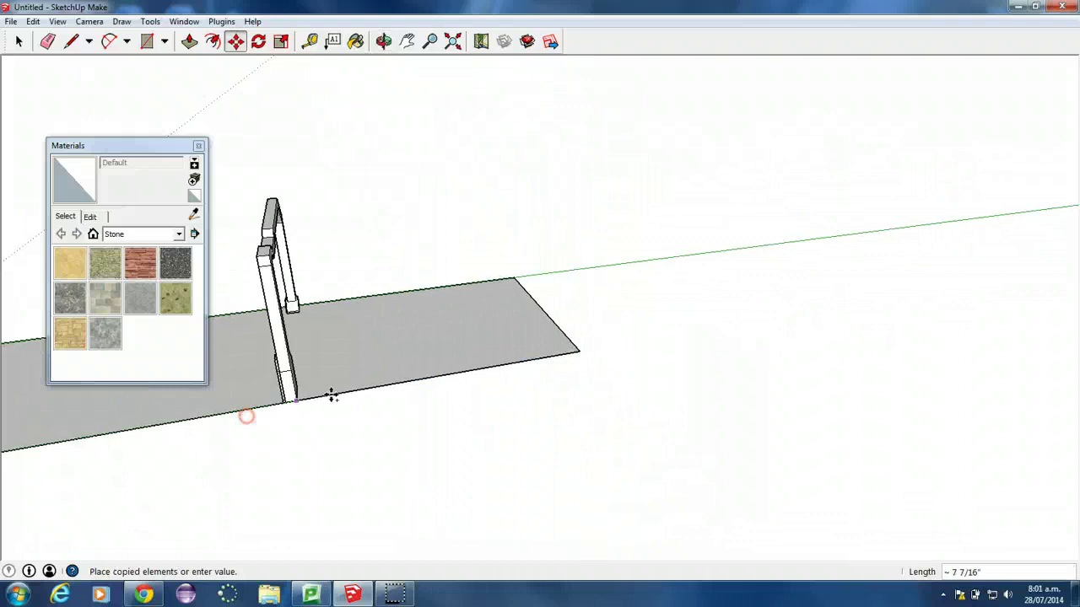
{"action": "scroll", "coordinate": [573, 352], "scroll_direction": "up", "scroll_amount": 1}
{"action": "scroll", "coordinate": [587, 350], "scroll_direction": "up", "scroll_amount": 3}
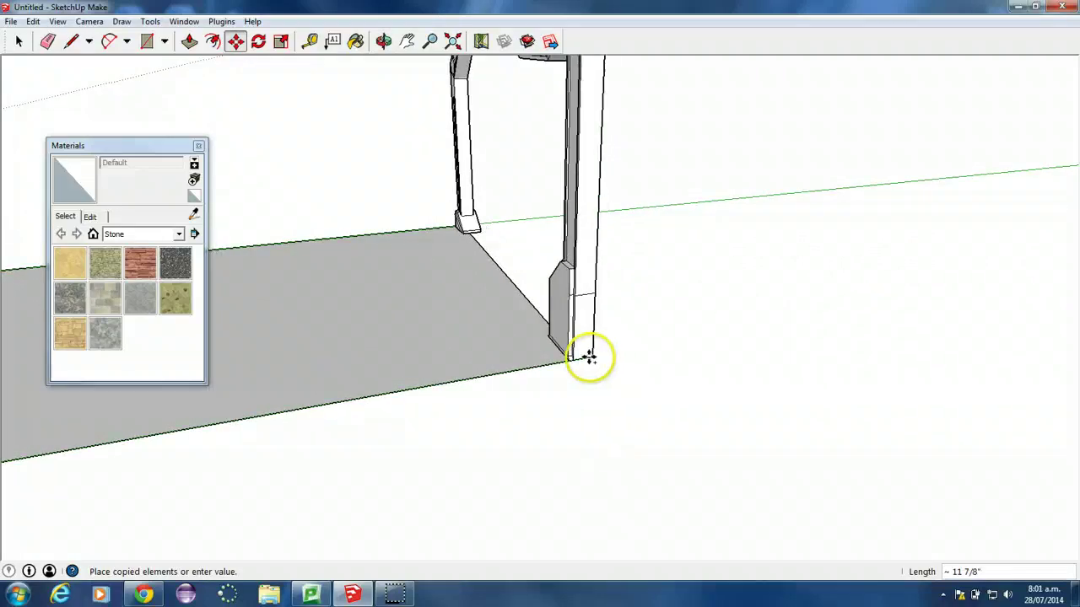
{"action": "left_click", "coordinate": [576, 360]}
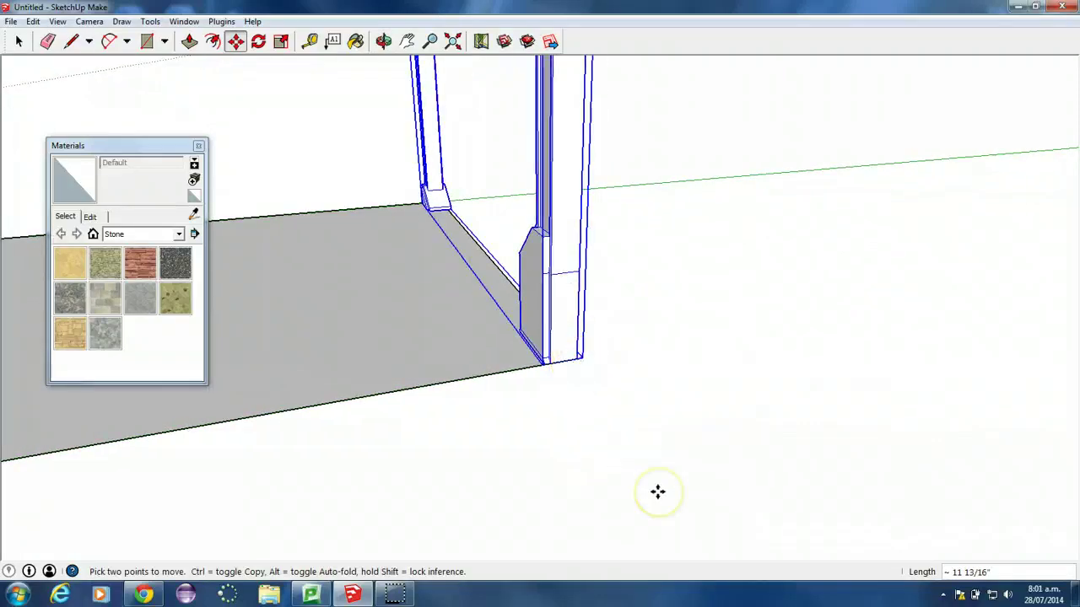
Divide the copy distance by 4 to fill the corridor with evenly spaced frames between both ends
{"action": "type", "text": "/4"}
{"action": "key", "text": "Return"}
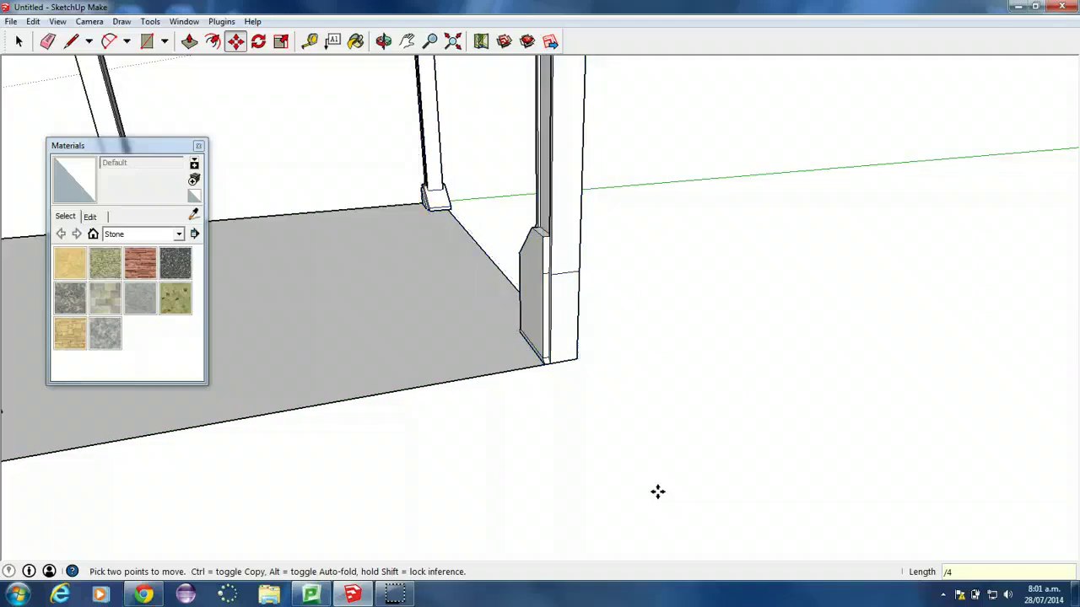
{"action": "scroll", "coordinate": [427, 422], "scroll_direction": "down", "scroll_amount": 5}
{"action": "middle_click_drag", "start_coordinate": [394, 432], "coordinate": [478, 402], "text": "shift"}
{"action": "left_click_drag", "start_coordinate": [477, 402], "coordinate": [761, 332], "text": "shift"}
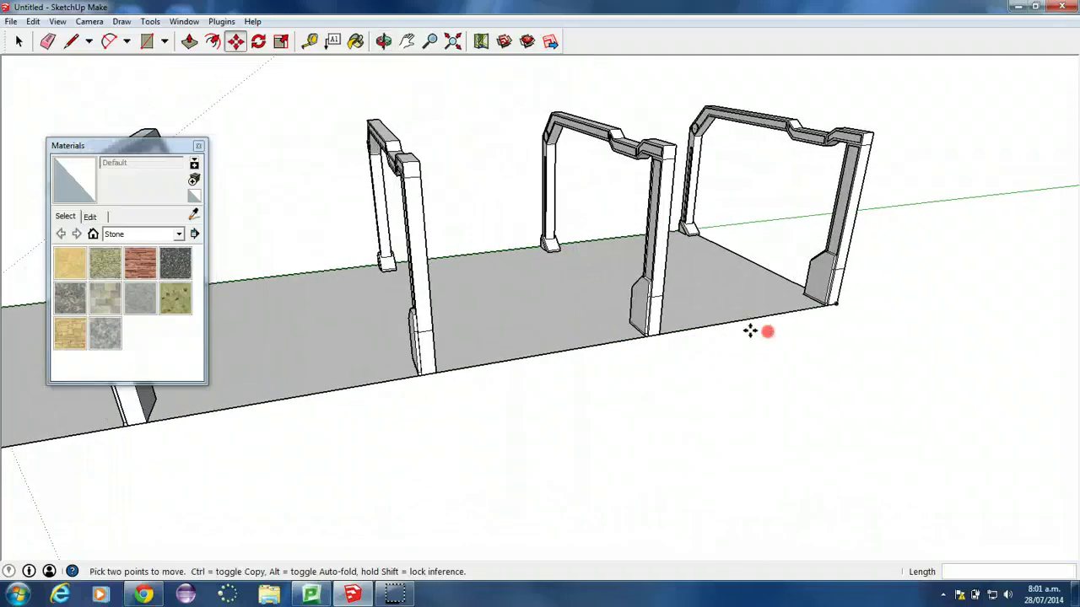
{"action": "scroll", "coordinate": [570, 358], "scroll_direction": "down", "scroll_amount": 3}
{"action": "left_click", "coordinate": [446, 410]}
{"action": "middle_click_drag", "start_coordinate": [447, 410], "coordinate": [804, 296]}
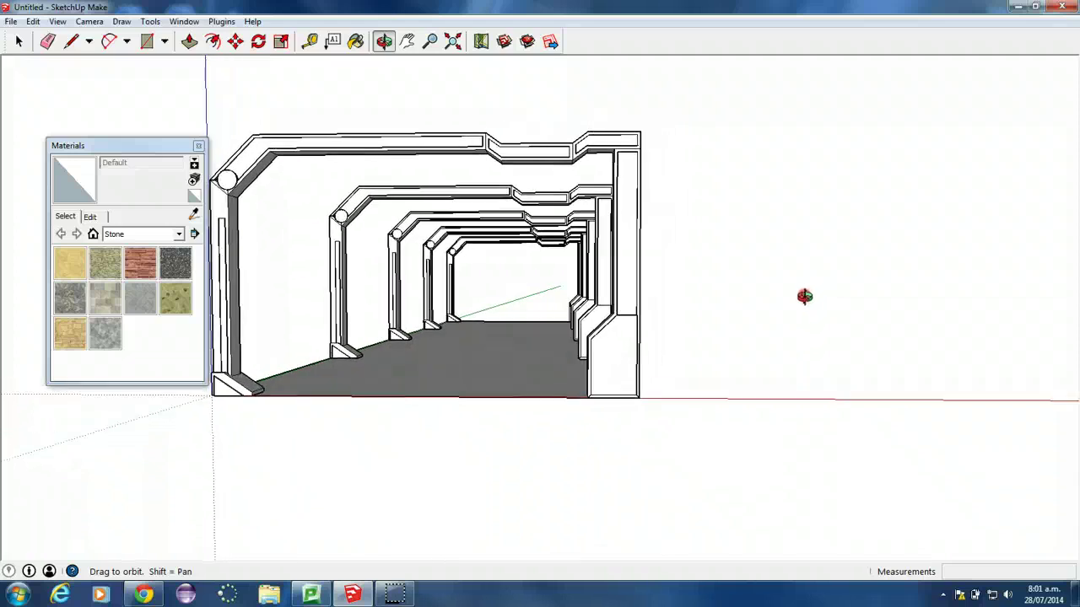
{"action": "key", "text": "m"}
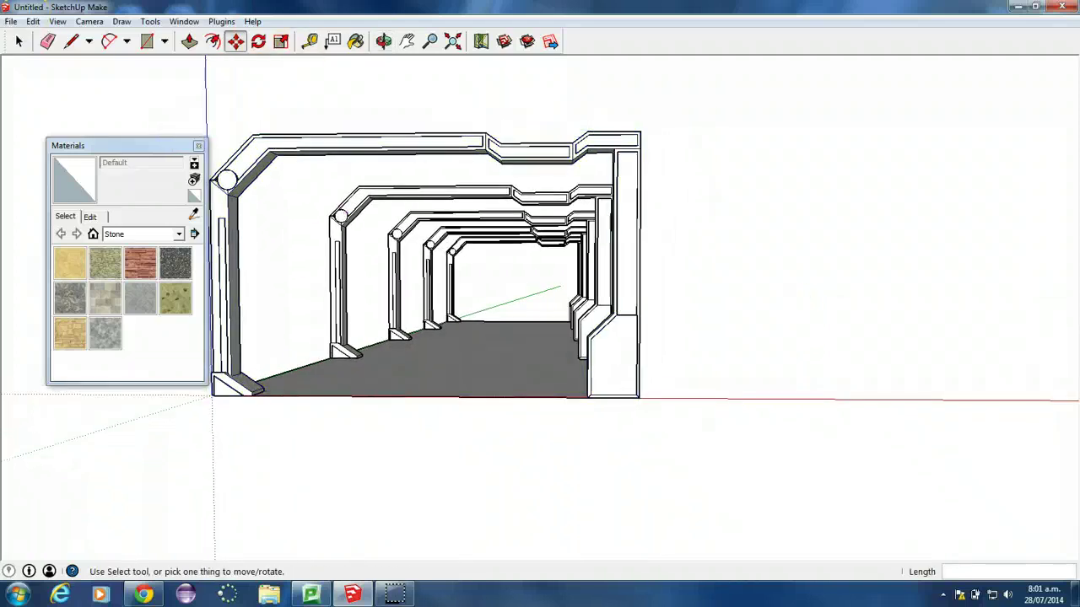
Switch to the browser and examine the reference hallway image beside the model, studying its walls and ceiling
{"action": "mouse_move", "coordinate": [1079, 253]}
{"action": "left_mouse_down"}
{"action": "mouse_move", "coordinate": [387, 237]}
{"action": "mouse_move", "coordinate": [155, 160]}
{"action": "mouse_move", "coordinate": [80, 118]}
{"action": "left_mouse_up"}
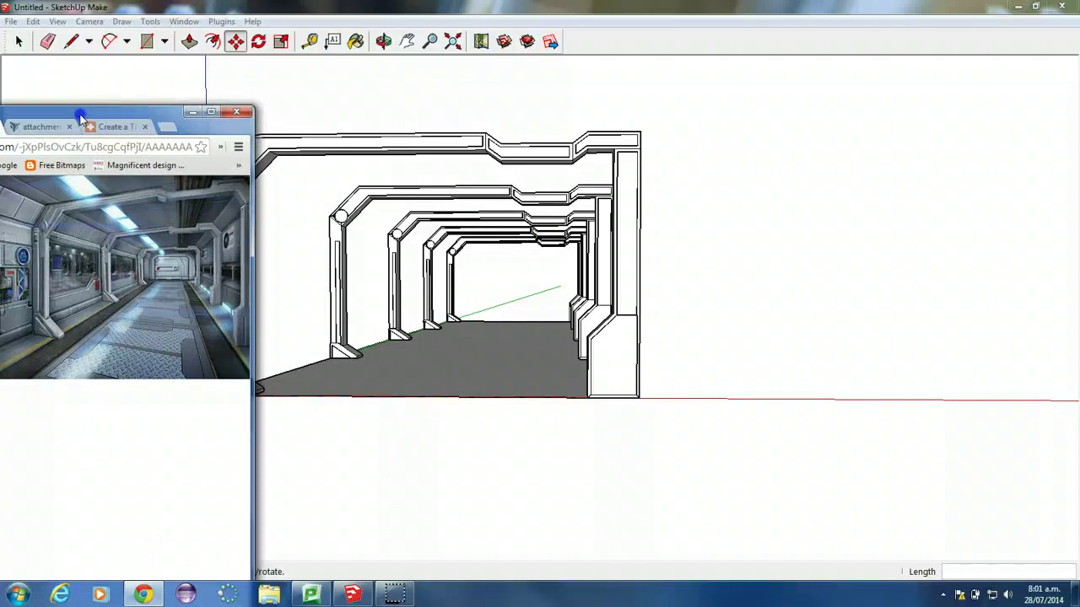
{"action": "key", "text": "alt+Tab"}
{"action": "key", "text": "alt+Tab"}
{"action": "mouse_move", "coordinate": [284, 232]}
{"action": "left_mouse_down"}
{"action": "mouse_move", "coordinate": [325, 211]}
{"action": "mouse_move", "coordinate": [212, 217]}
{"action": "left_mouse_up"}
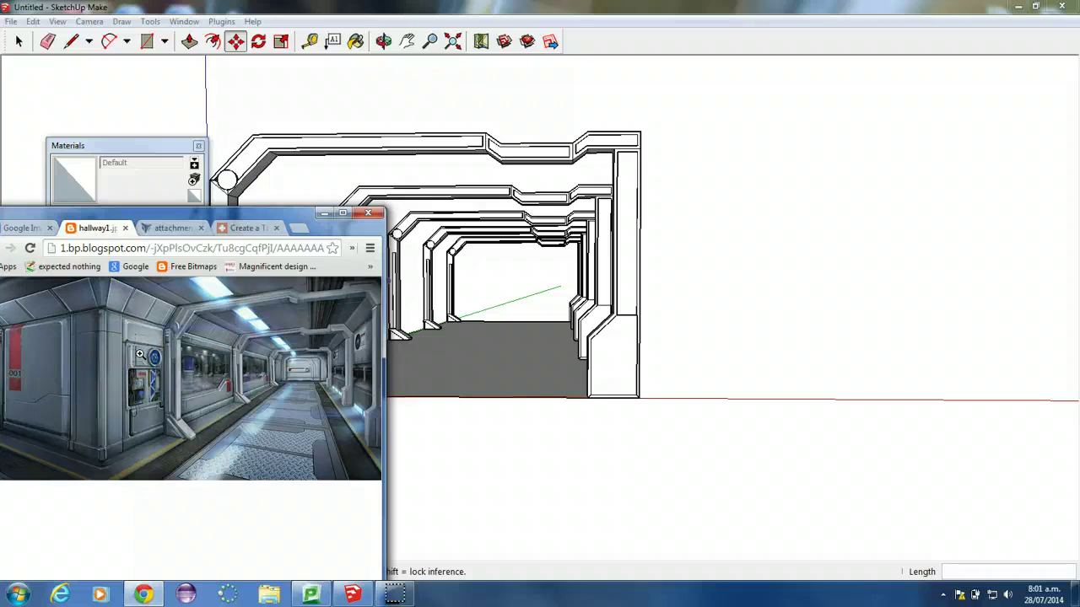
{"action": "left_click", "coordinate": [210, 305]}
{"action": "left_click", "coordinate": [141, 317]}
{"action": "left_click", "coordinate": [325, 213]}
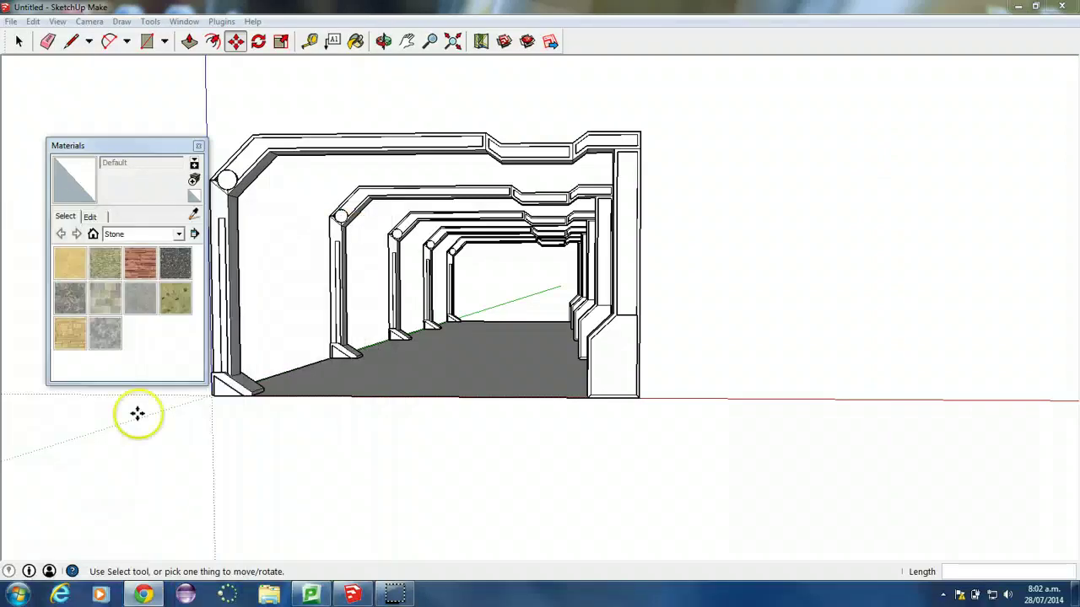